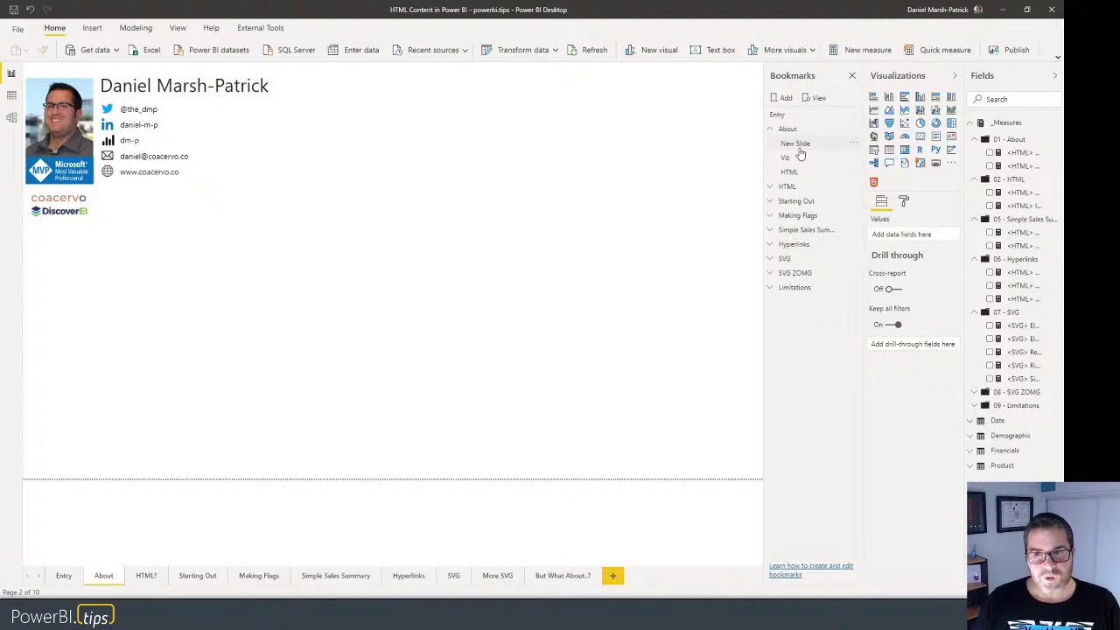
# Present the About page through its New Slide, Viz and HTML bookmarks in order.
pyautogui.click(797, 147)
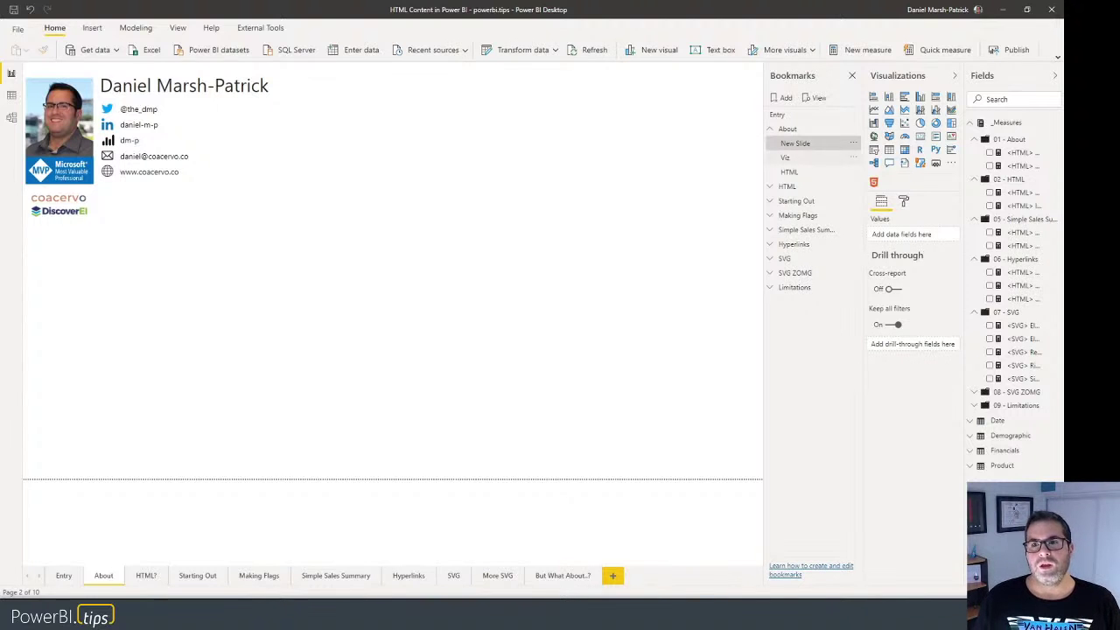
pyautogui.click(802, 159)
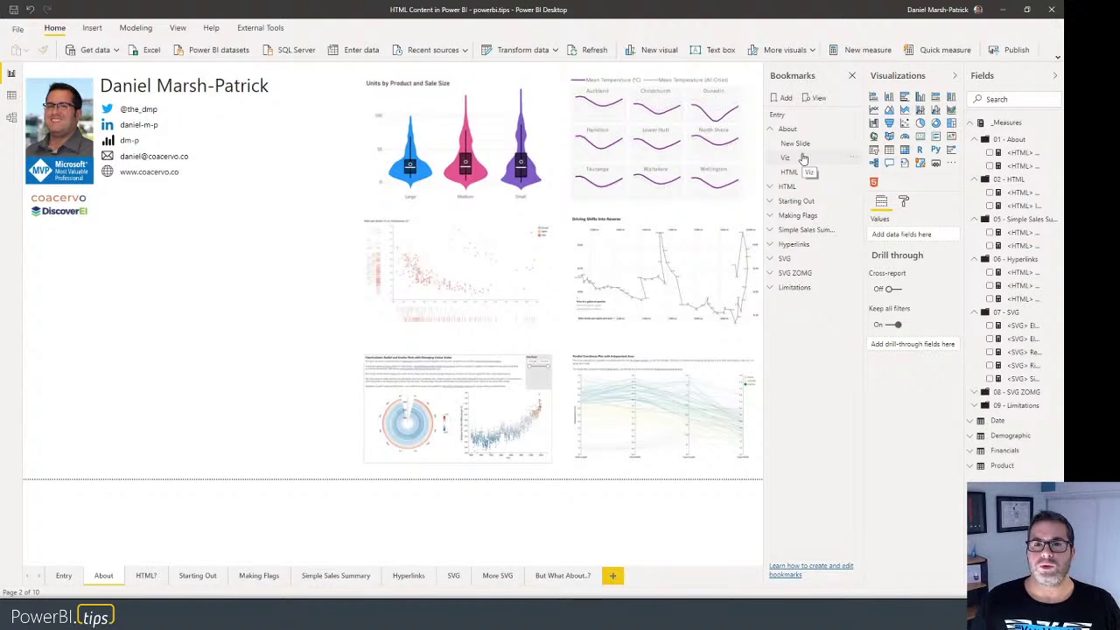
pyautogui.click(802, 158)
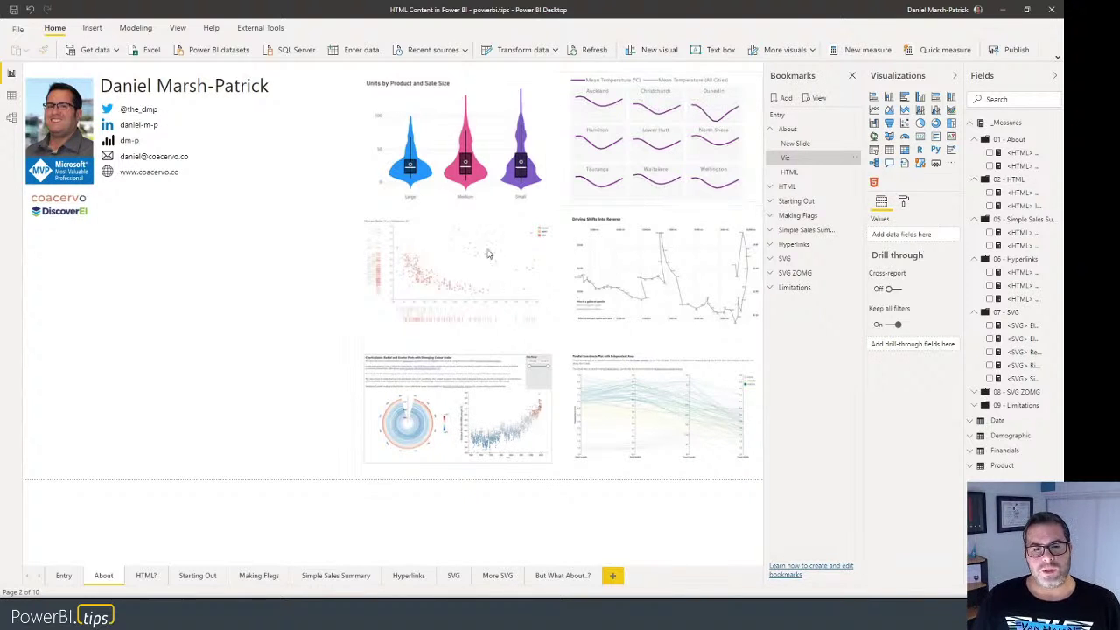
pyautogui.click(705, 327)
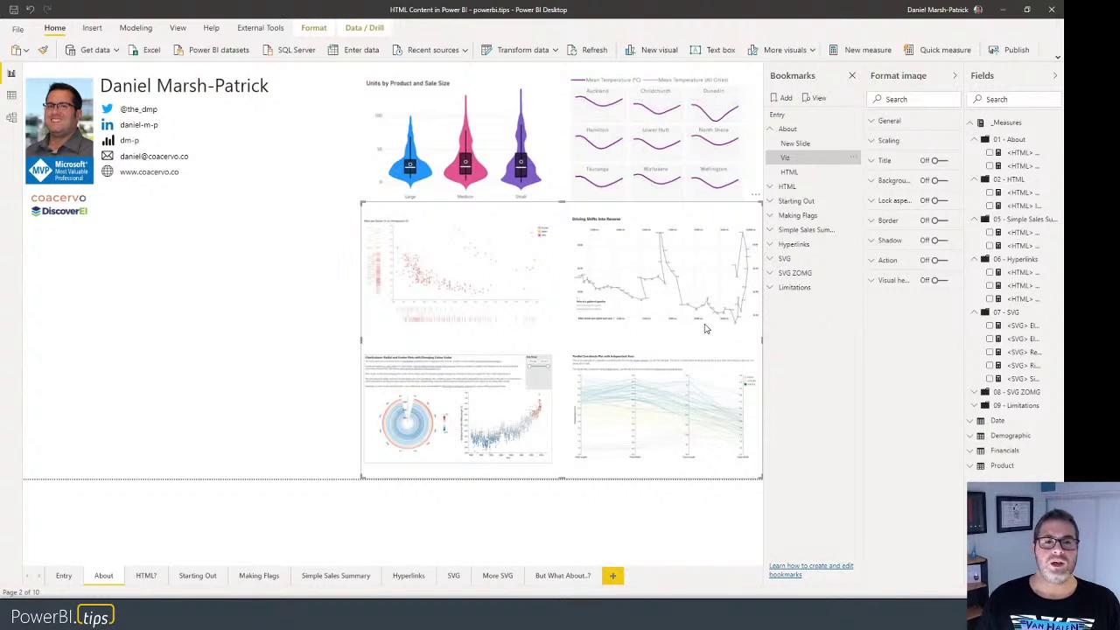
pyautogui.click(804, 174)
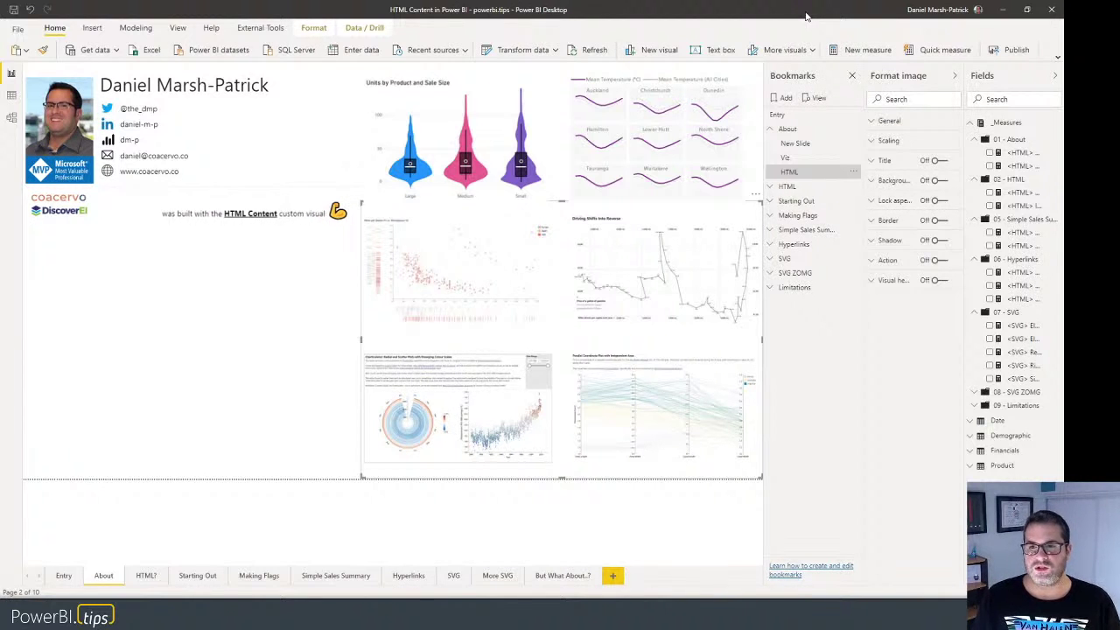
# Show the HTML group's New Slide bookmark and box the formatted sample words below the bullet list.
pyautogui.click(790, 187)
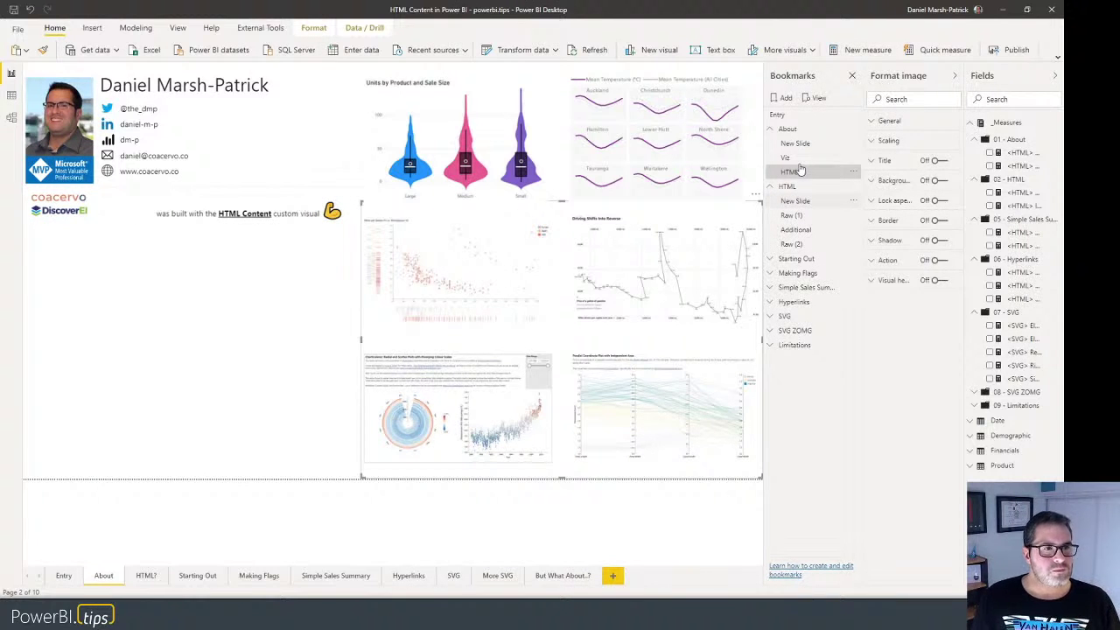
pyautogui.click(798, 201)
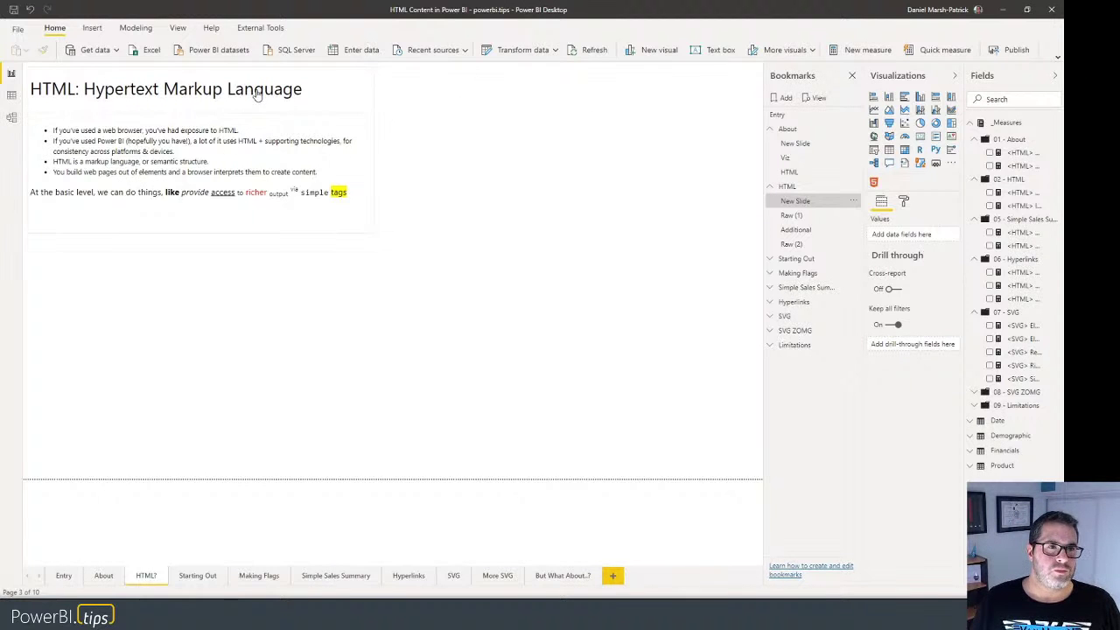
pyautogui.click(164, 154)
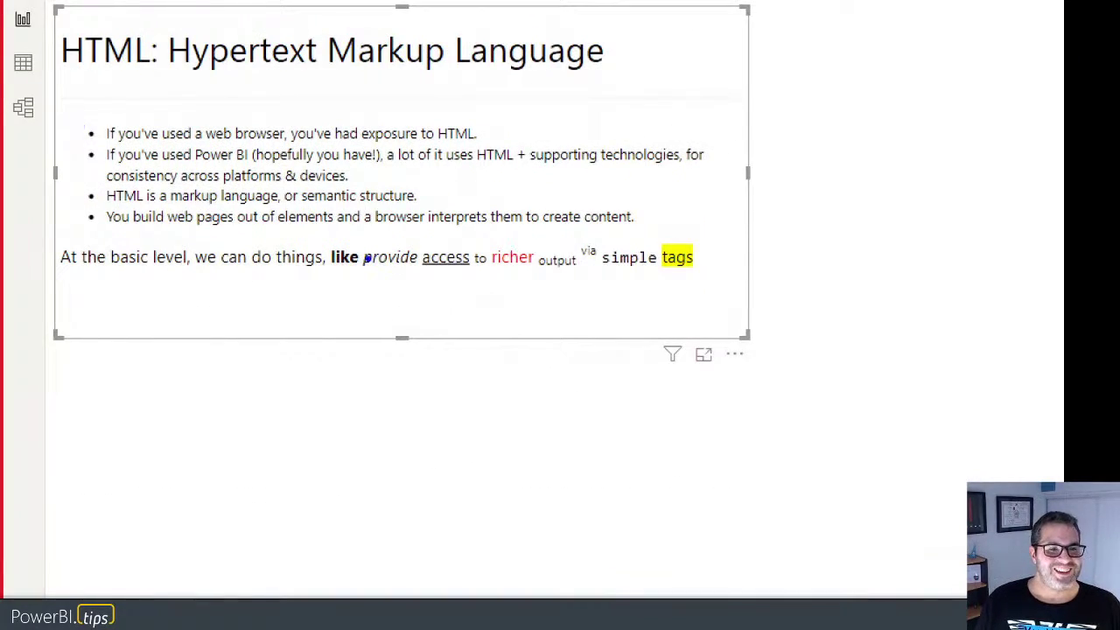
pyautogui.moveTo(324, 242)
pyautogui.mouseDown()
pyautogui.moveTo(530, 289)
pyautogui.moveTo(731, 289)
pyautogui.moveTo(726, 278)
pyautogui.mouseUp()
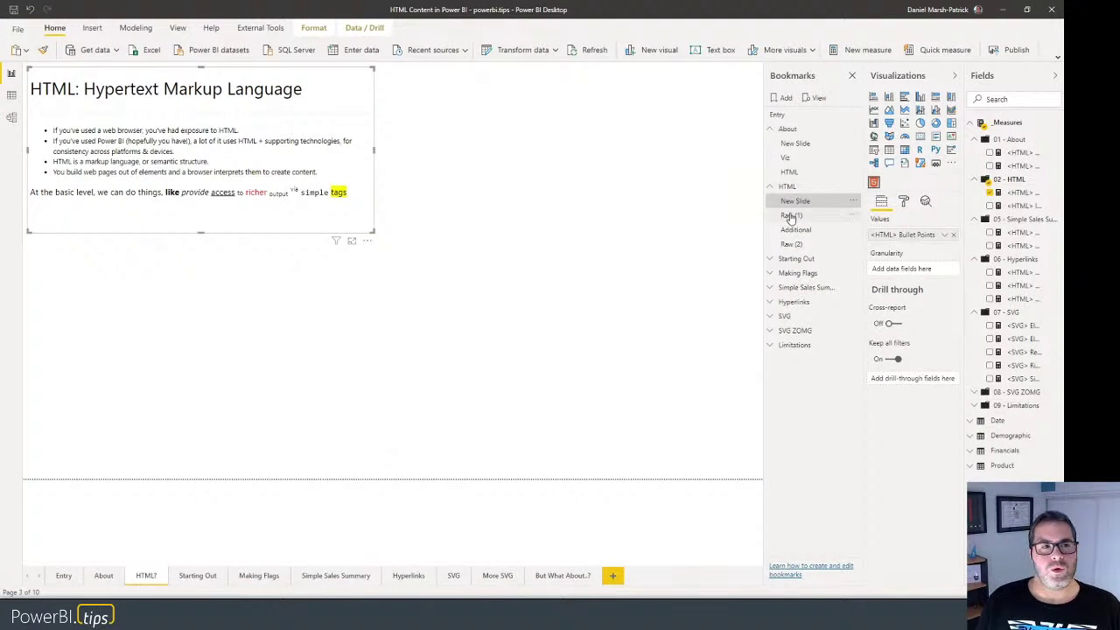
# Show the Raw (1) bookmark and box the <hr/> and opening <ul> tags in the raw HTML.
pyautogui.click(790, 217)
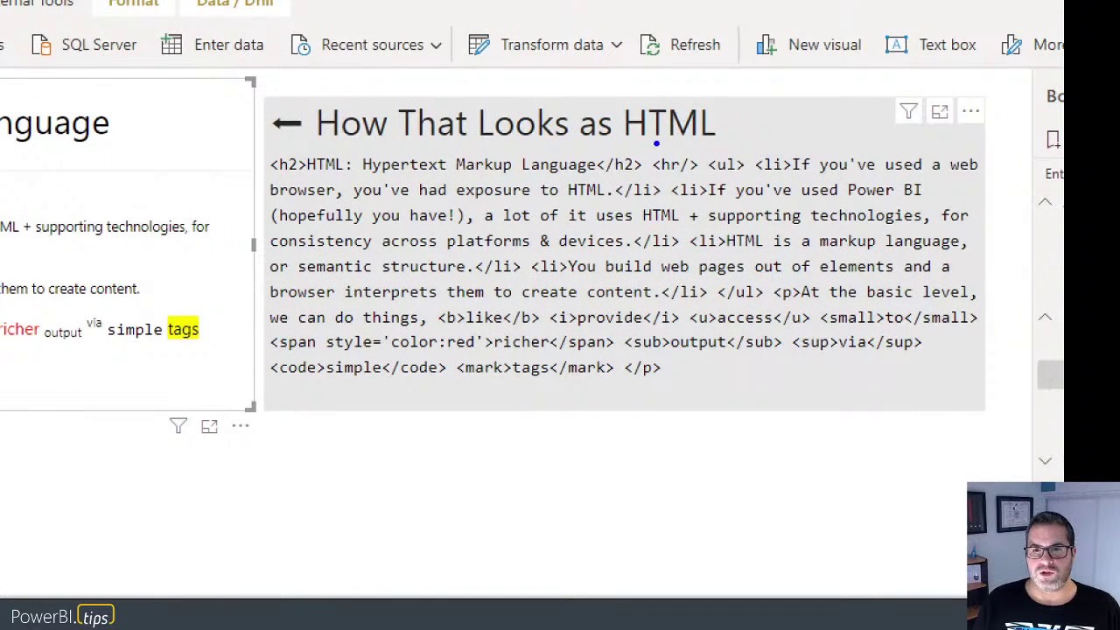
pyautogui.moveTo(652, 144)
pyautogui.mouseDown()
pyautogui.moveTo(711, 182)
pyautogui.moveTo(700, 175)
pyautogui.mouseUp()
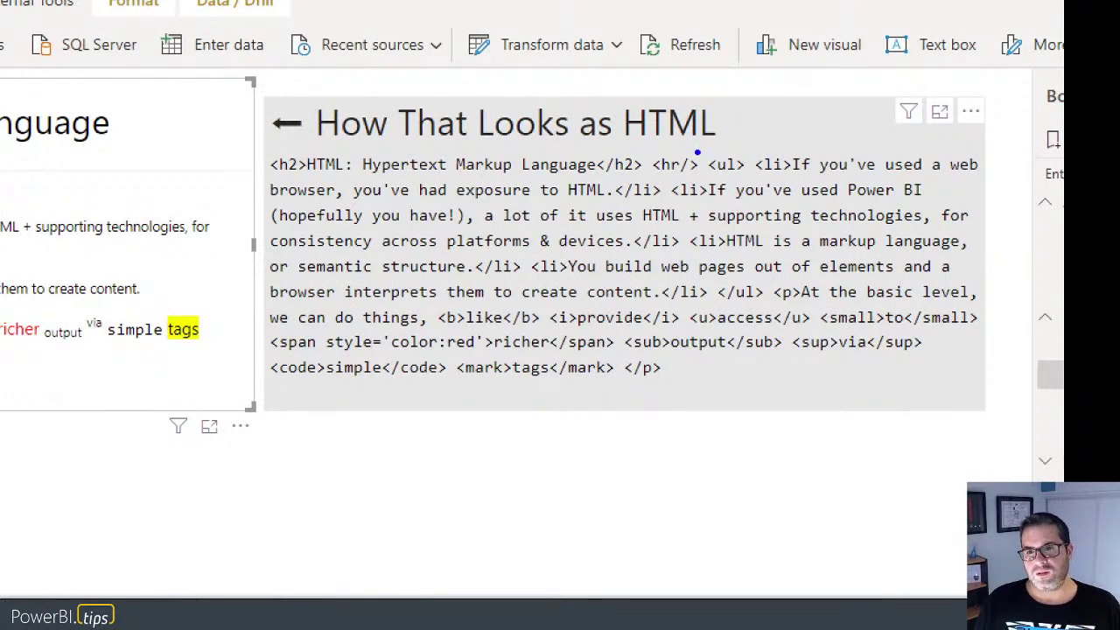
pyautogui.moveTo(697, 150); pyautogui.dragTo(755, 176)
pyautogui.press('Escape')
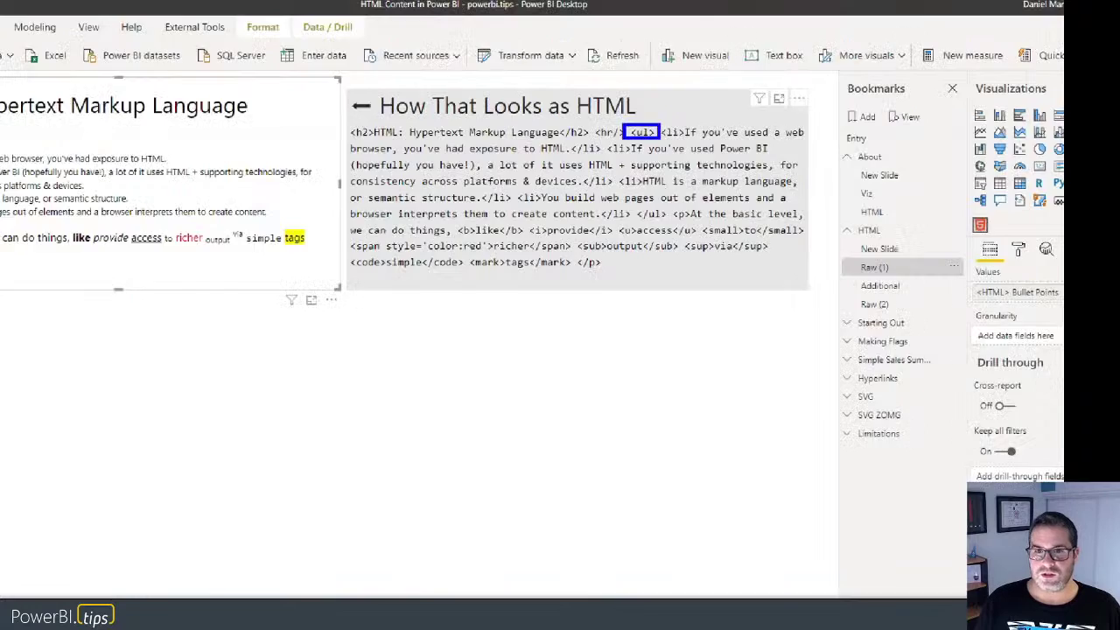
# Magnify the raw HTML and box the <h2> heading element, the opening <ul> tag and the closing </ul> tag.
pyautogui.hotkey('ctrl', '1')
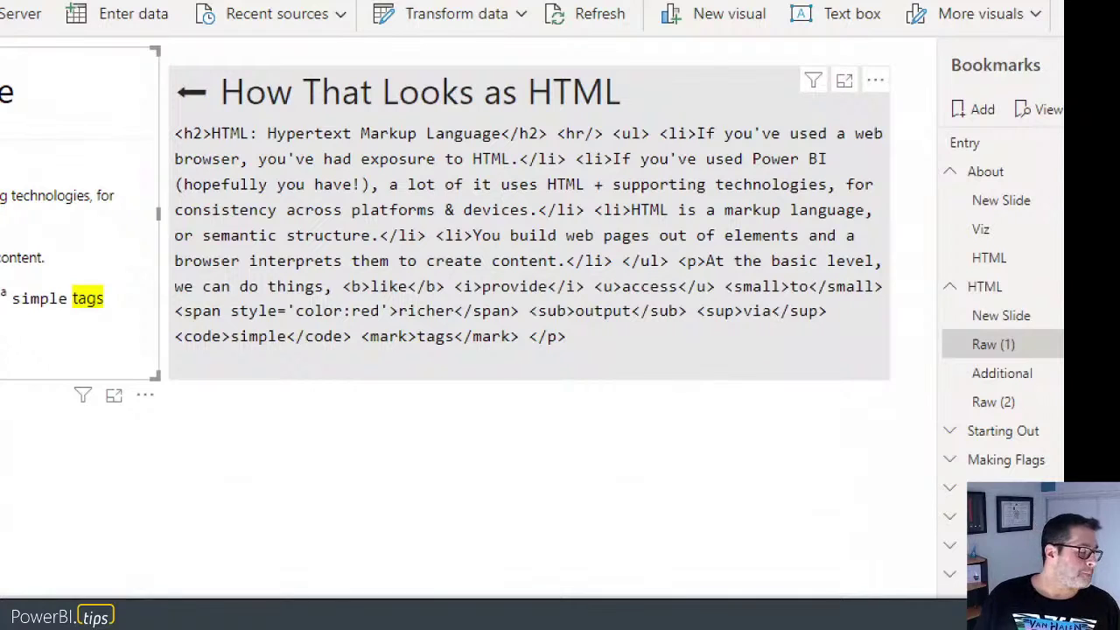
pyautogui.press('Escape')
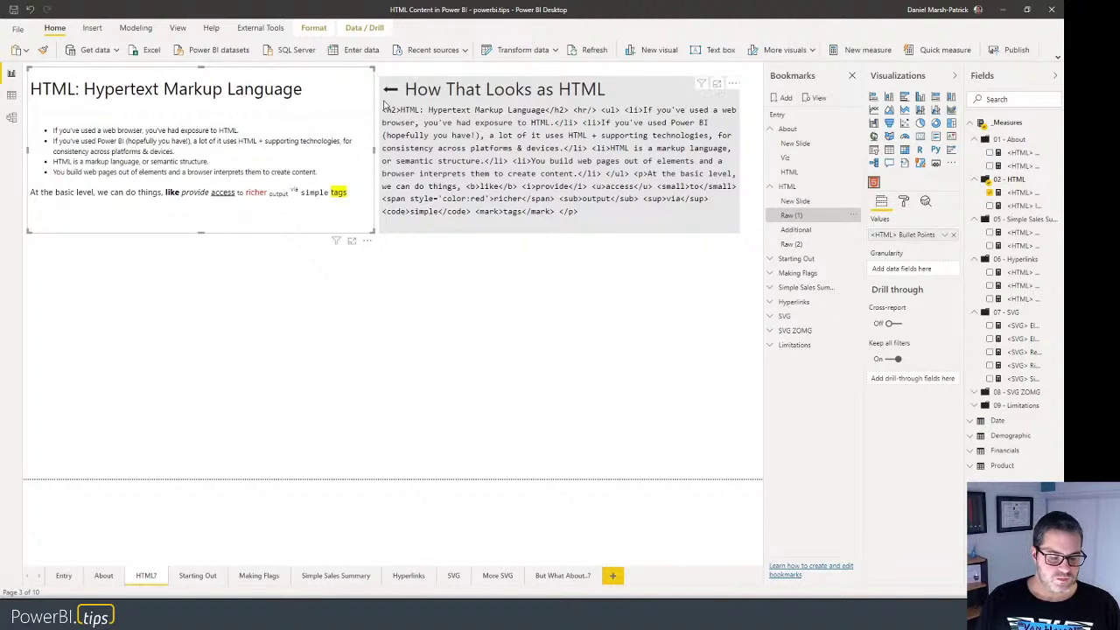
pyautogui.hotkey('ctrl', '4')
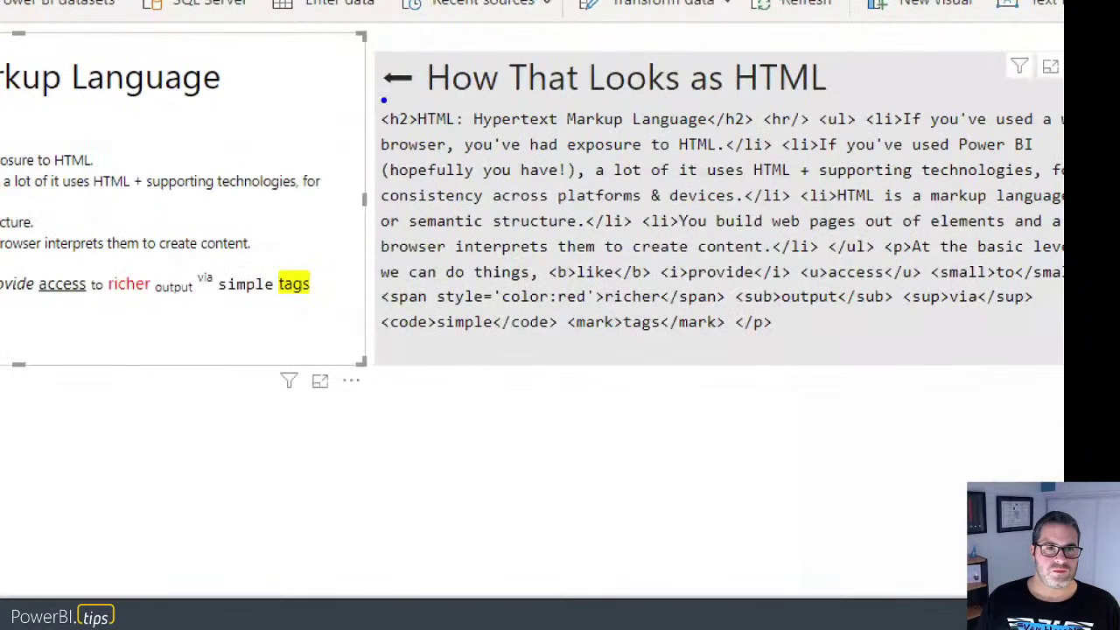
pyautogui.moveTo(376, 101); pyautogui.dragTo(757, 134)
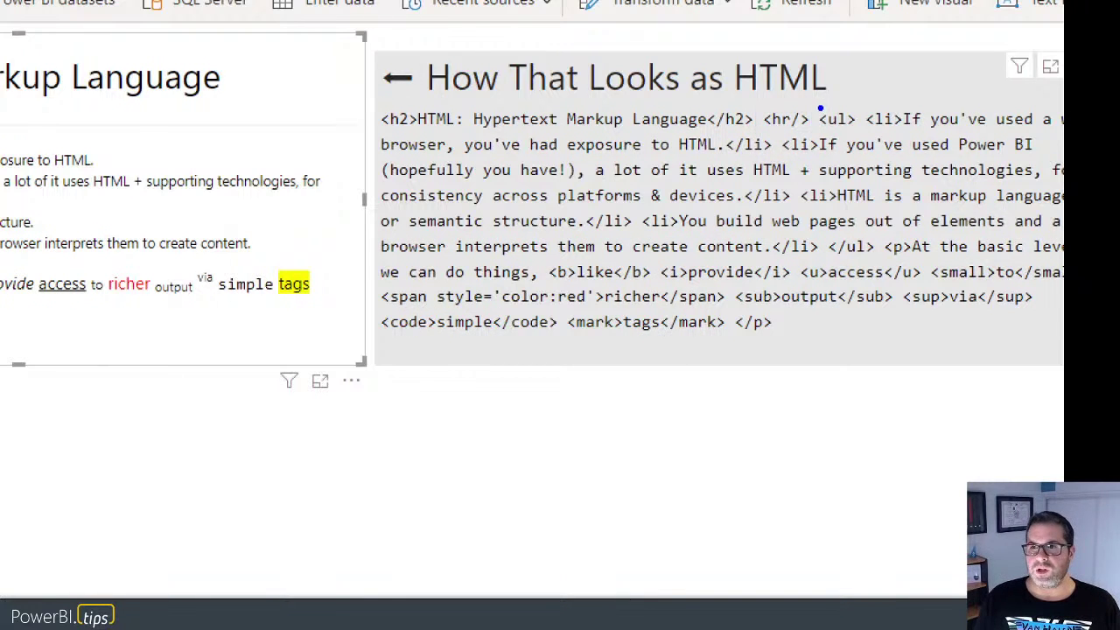
pyautogui.moveTo(814, 103); pyautogui.dragTo(864, 133)
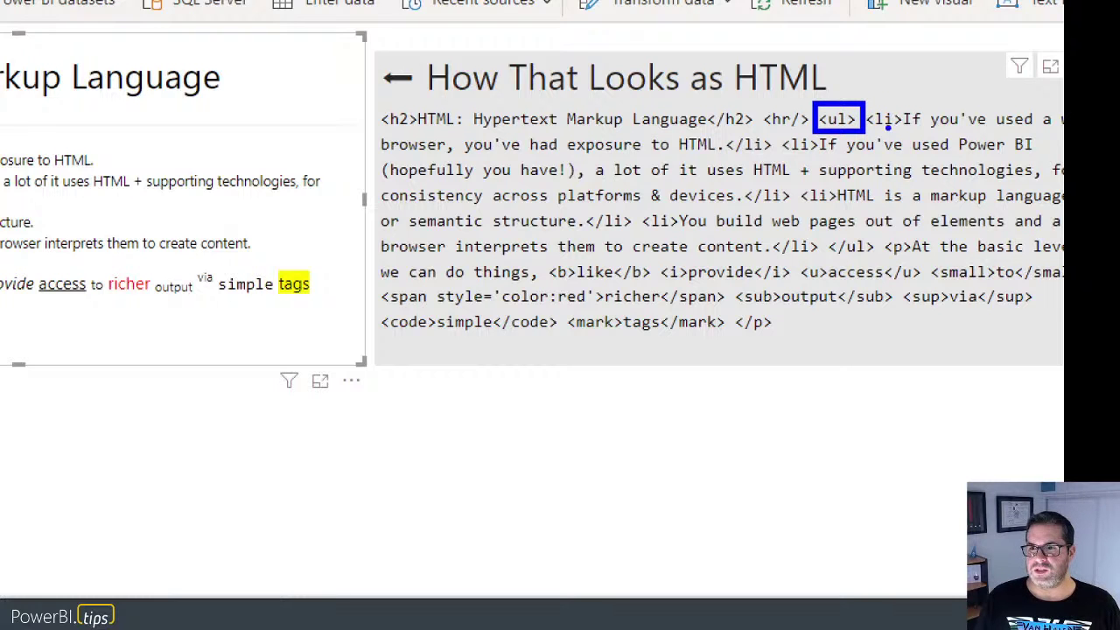
pyautogui.moveTo(821, 230); pyautogui.dragTo(879, 261)
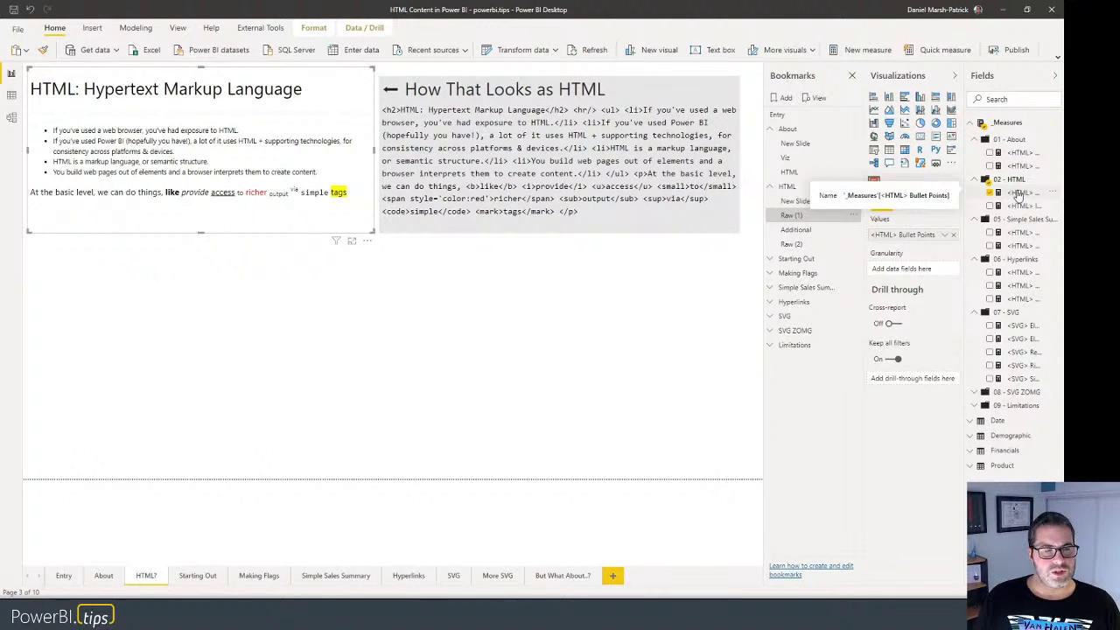
# Review the <HTML> Bullet Points measure's definition and the format options of the How That Looks as HTML visual.
pyautogui.click(1017, 192)
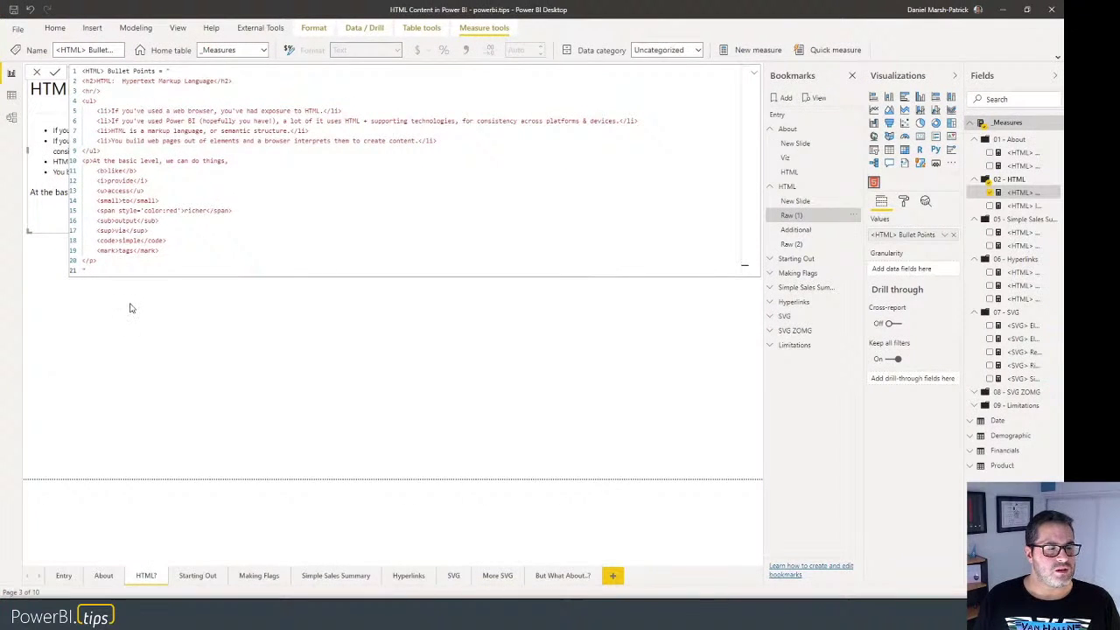
pyautogui.click(105, 353)
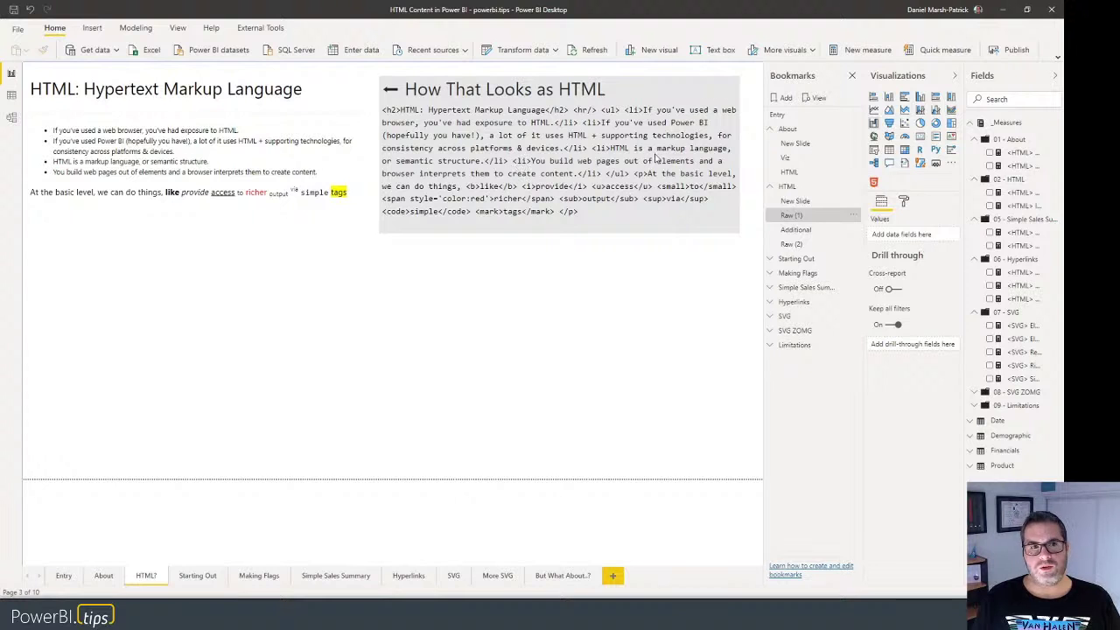
pyautogui.click(320, 112)
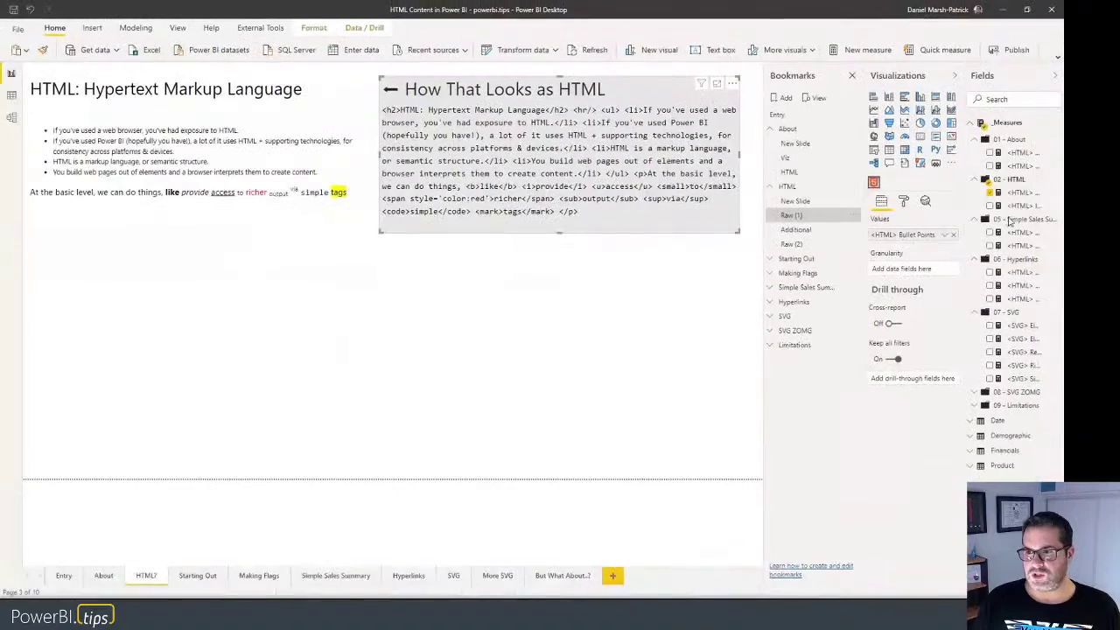
pyautogui.click(904, 201)
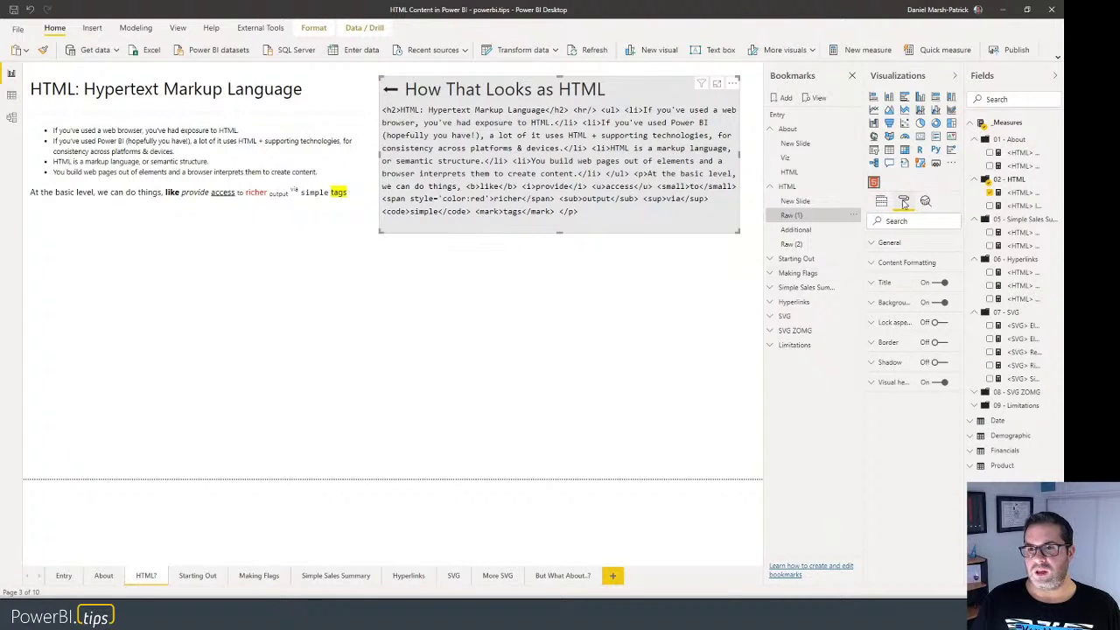
pyautogui.click(624, 332)
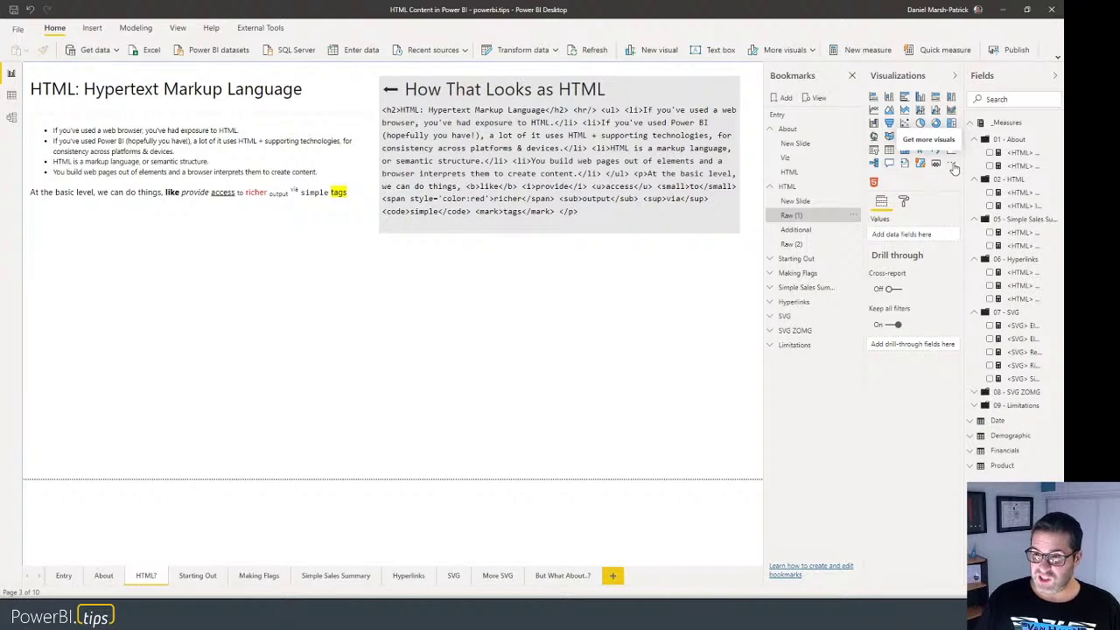
# Try to add the HTML Content visual from AppSource, declining the update of the report's existing copy.
pyautogui.click(951, 164)
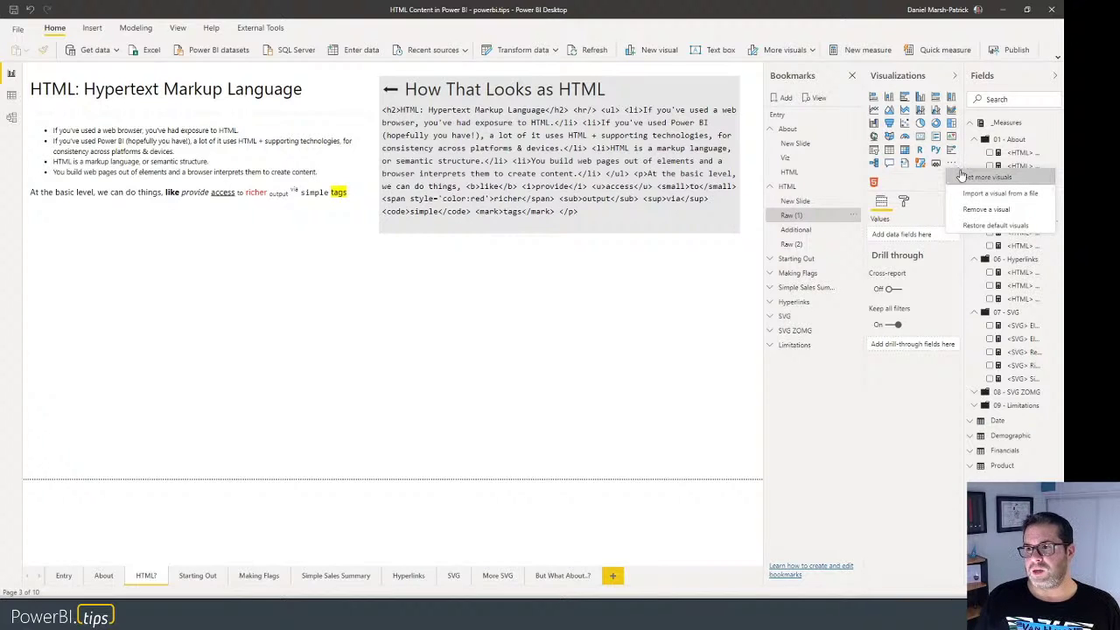
pyautogui.click(968, 180)
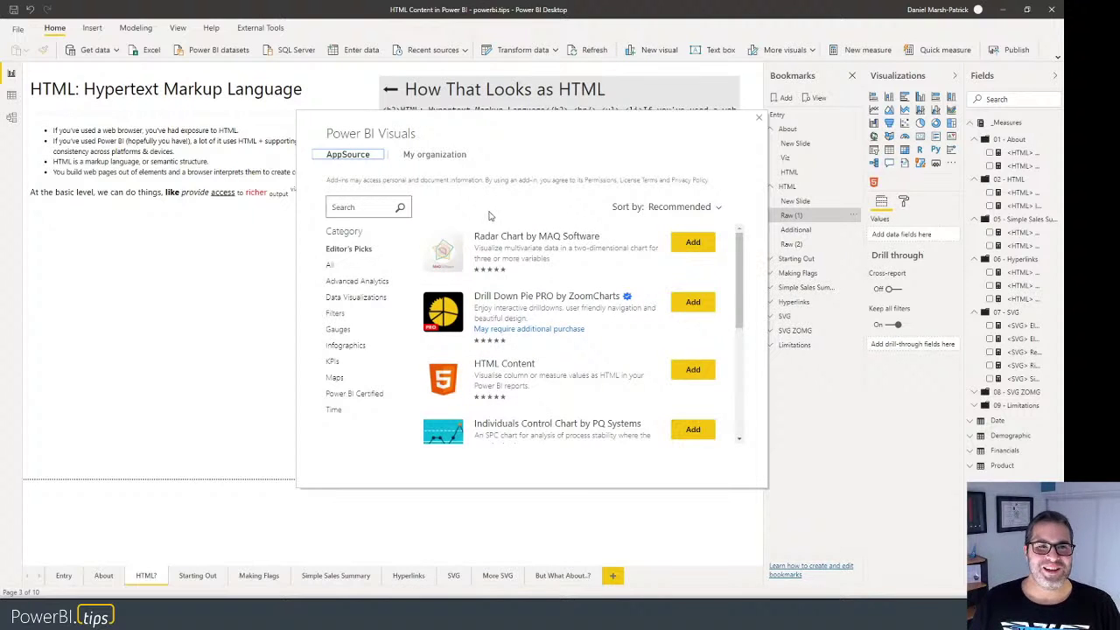
pyautogui.click(369, 155)
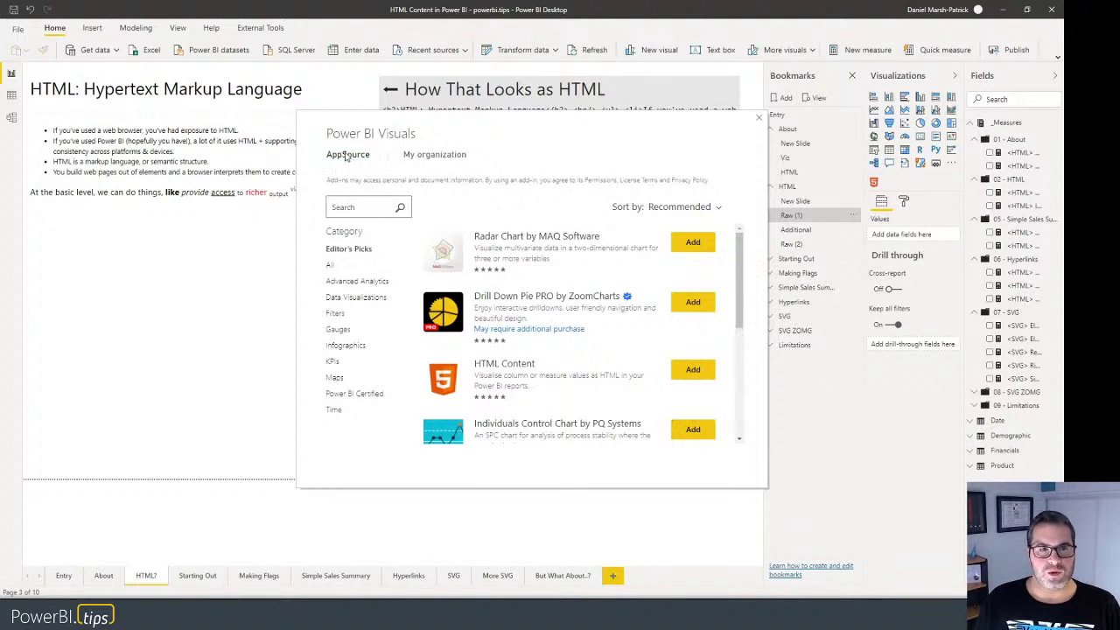
pyautogui.scroll(-1, 541, 397)
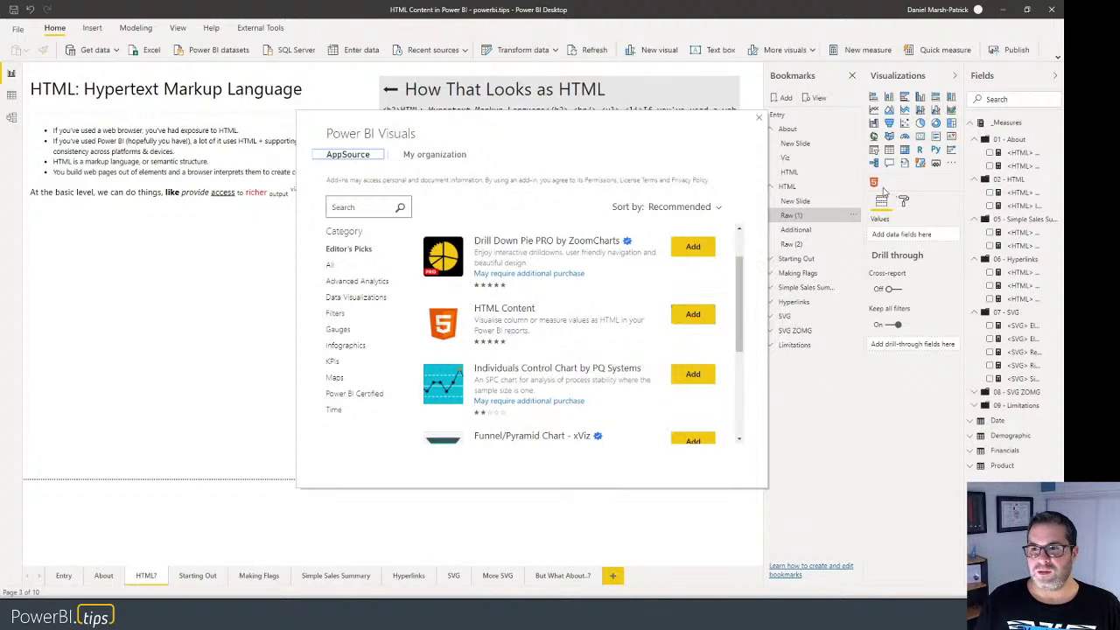
pyautogui.click(693, 315)
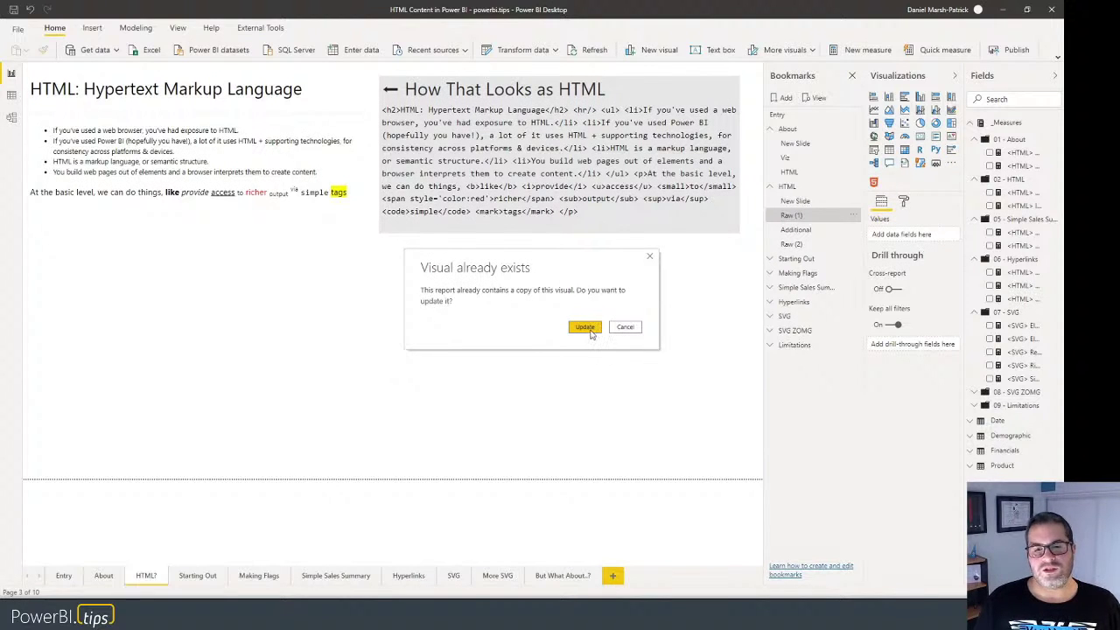
pyautogui.click(625, 328)
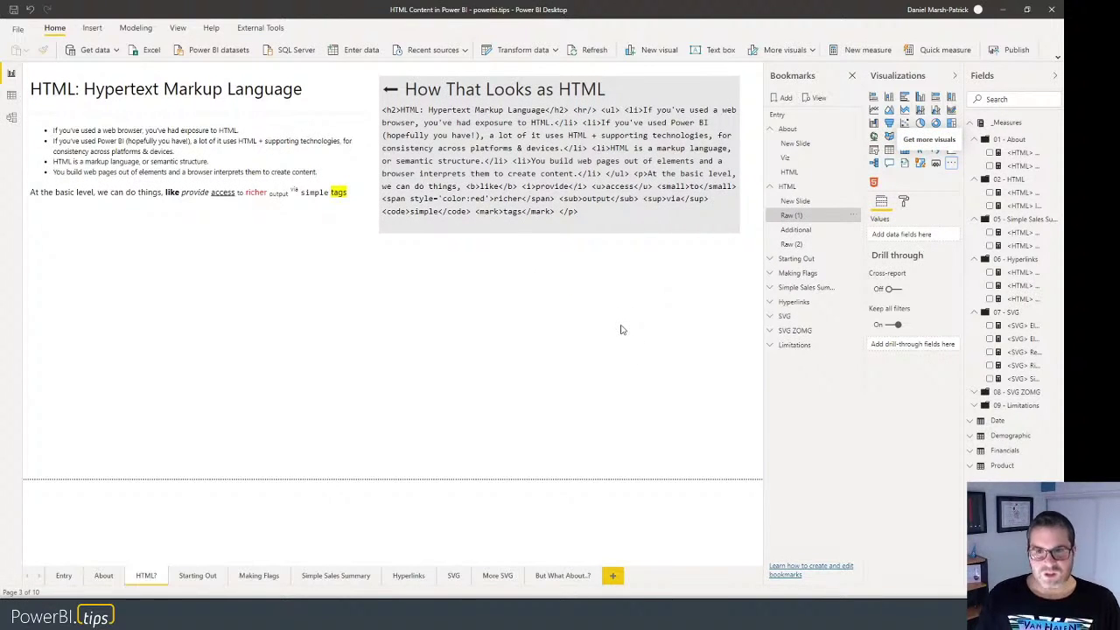
# Show the Additional and Raw (2) bookmarks and box the <img> and <a> tags in the second raw HTML visual.
pyautogui.click(796, 230)
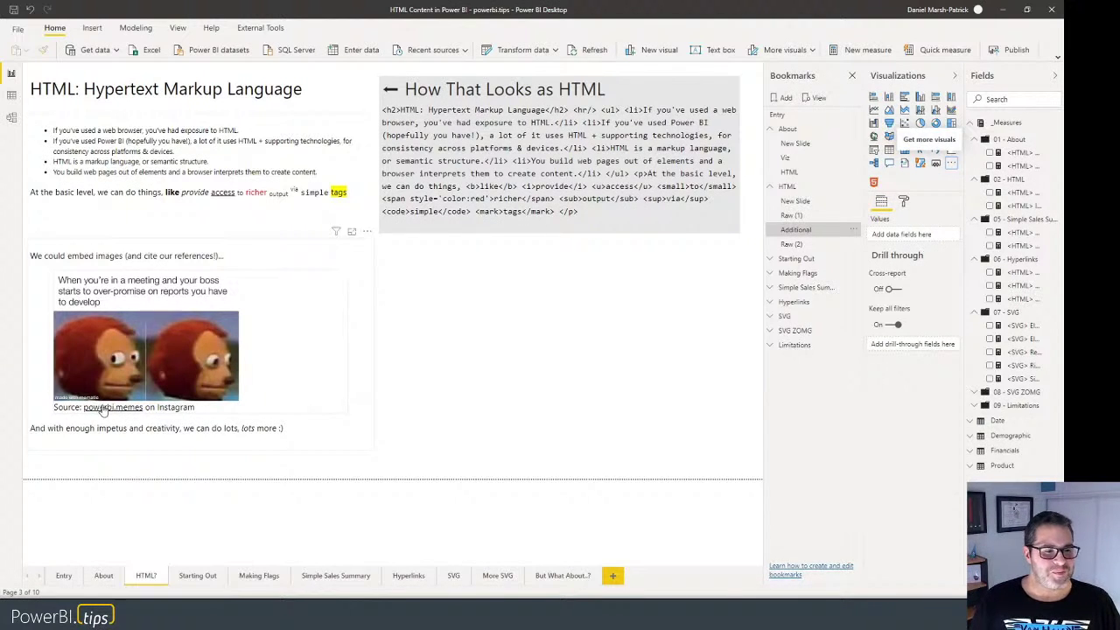
pyautogui.click(797, 245)
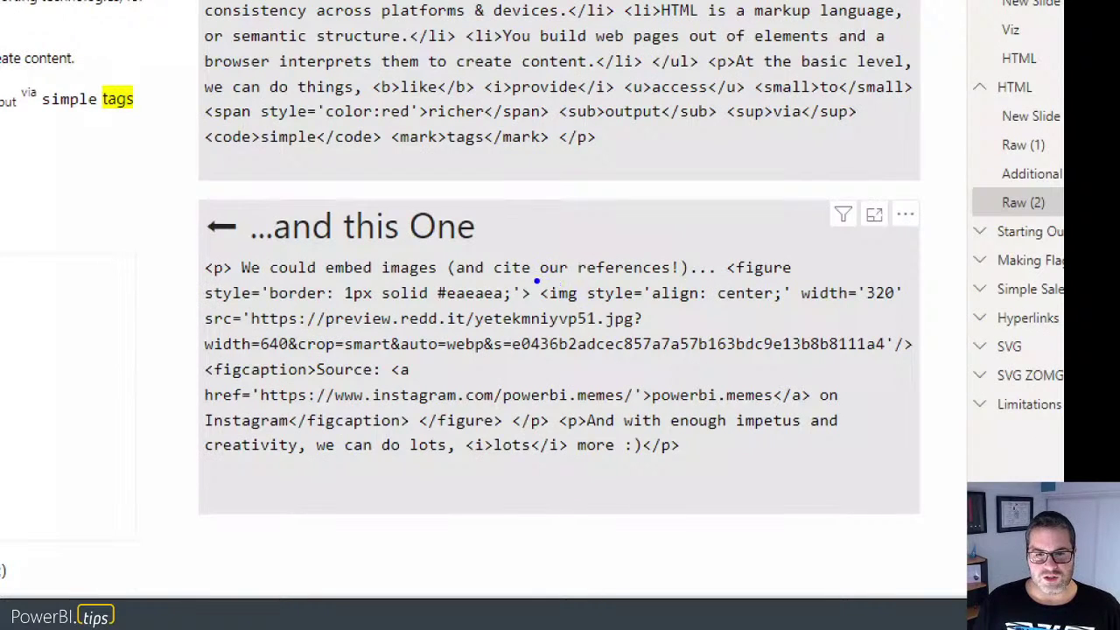
pyautogui.moveTo(537, 281); pyautogui.dragTo(575, 305)
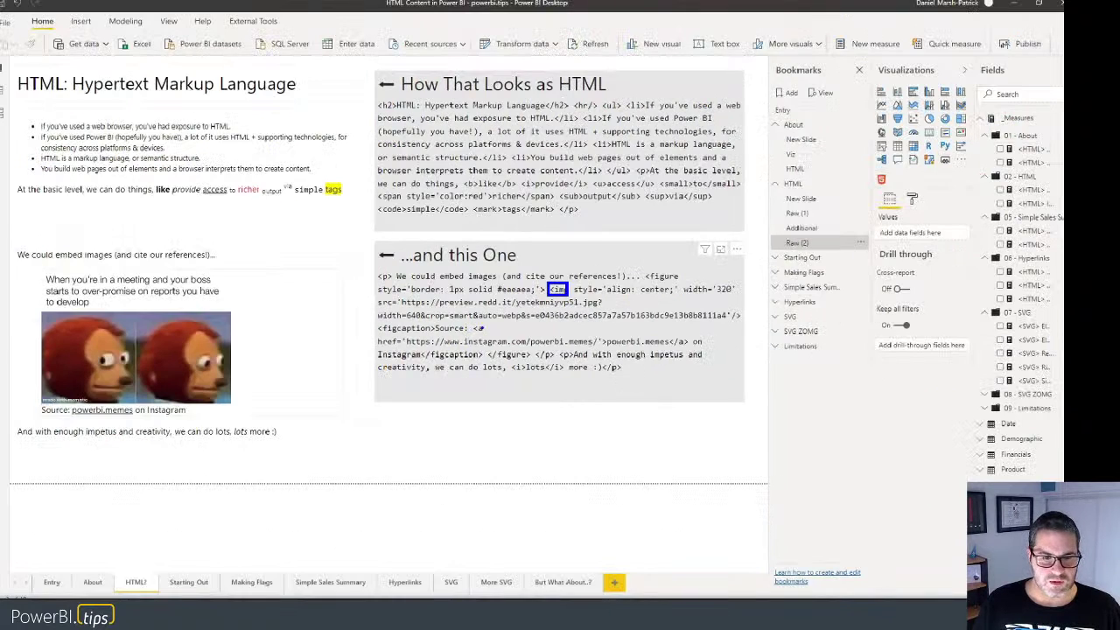
pyautogui.press('Escape')
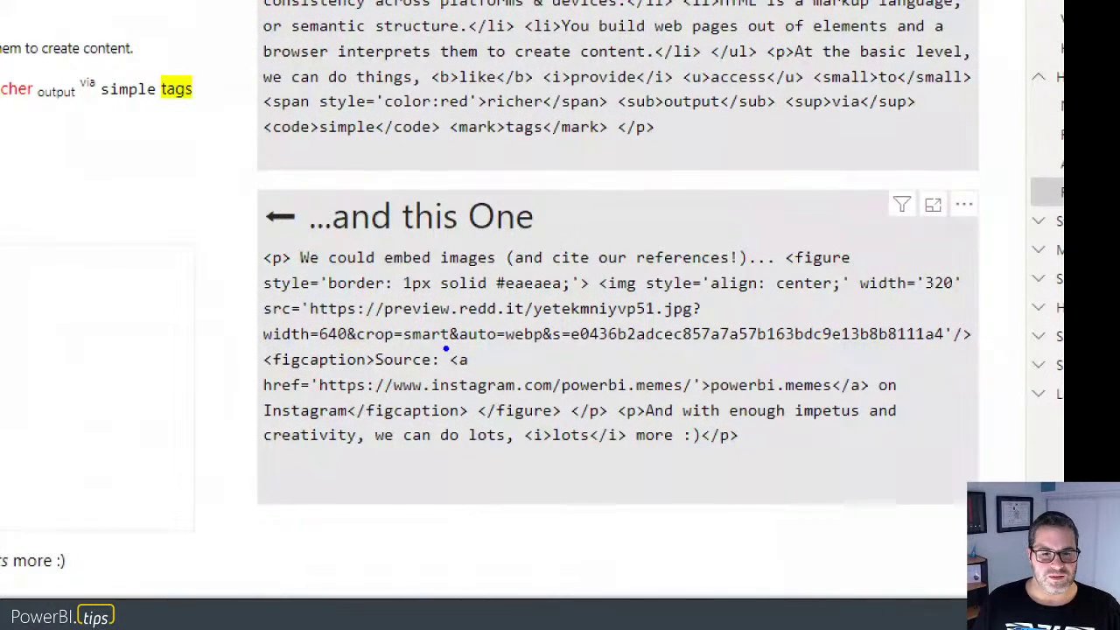
pyautogui.moveTo(445, 348); pyautogui.dragTo(491, 373)
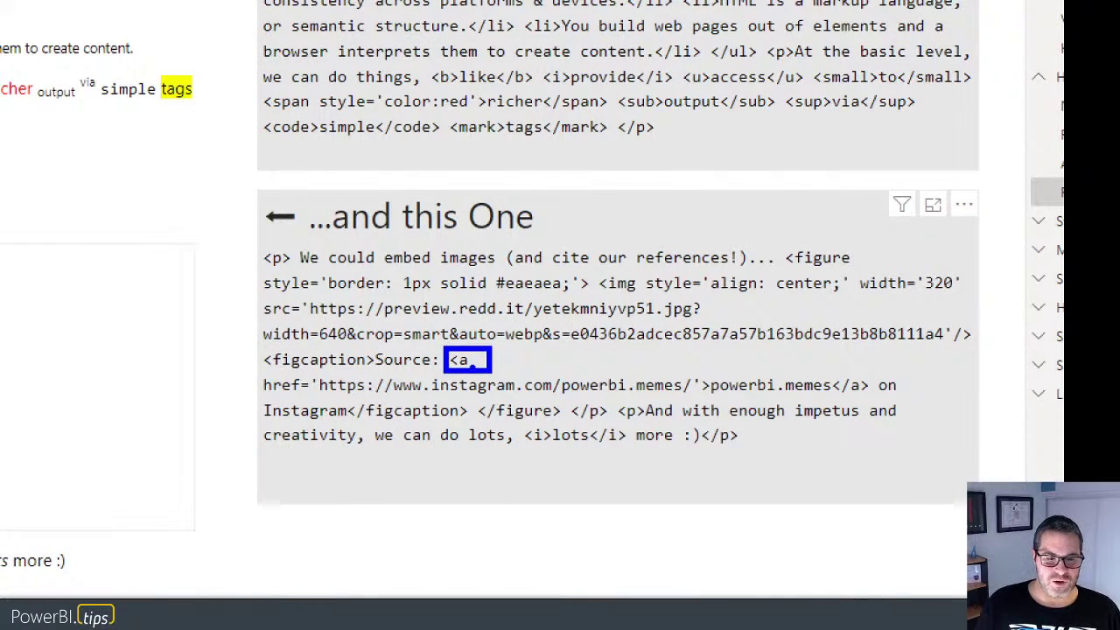
pyautogui.press('e')
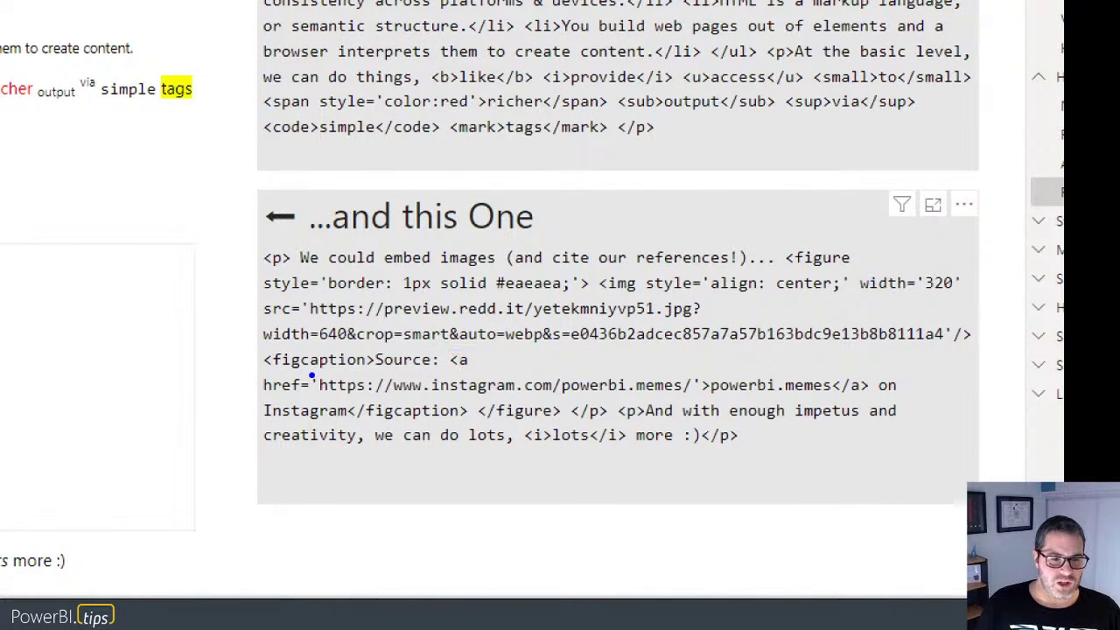
# Box the Instagram href address in the raw HTML and follow the rendered powerbi.memes link to browse its page in the browser.
pyautogui.moveTo(311, 374)
pyautogui.mouseDown()
pyautogui.moveTo(764, 399)
pyautogui.moveTo(722, 398)
pyautogui.mouseUp()
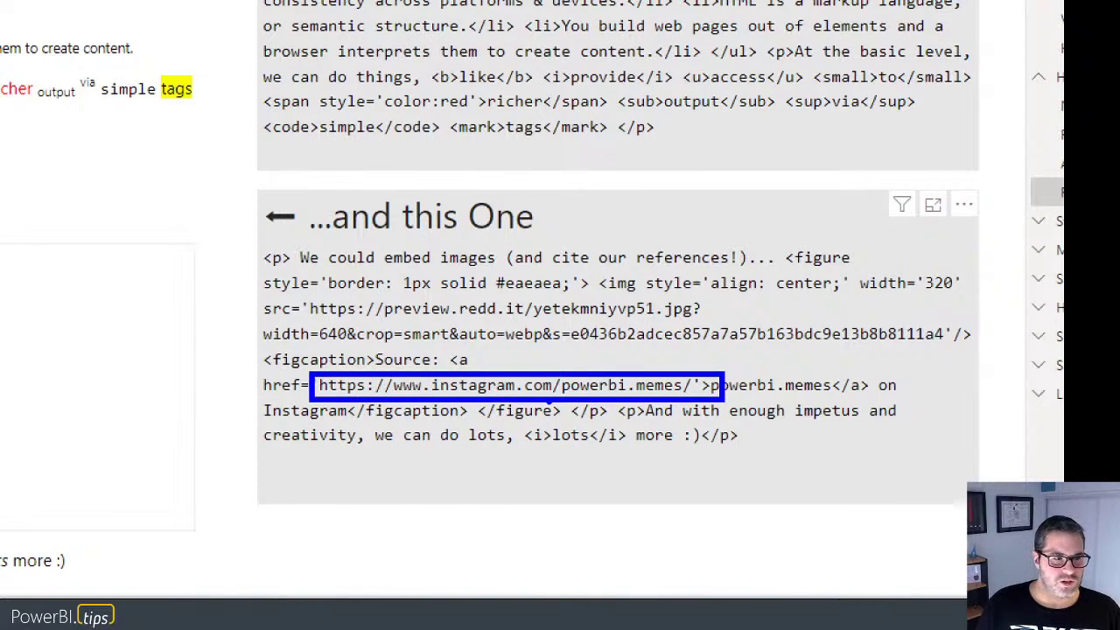
pyautogui.press('Escape')
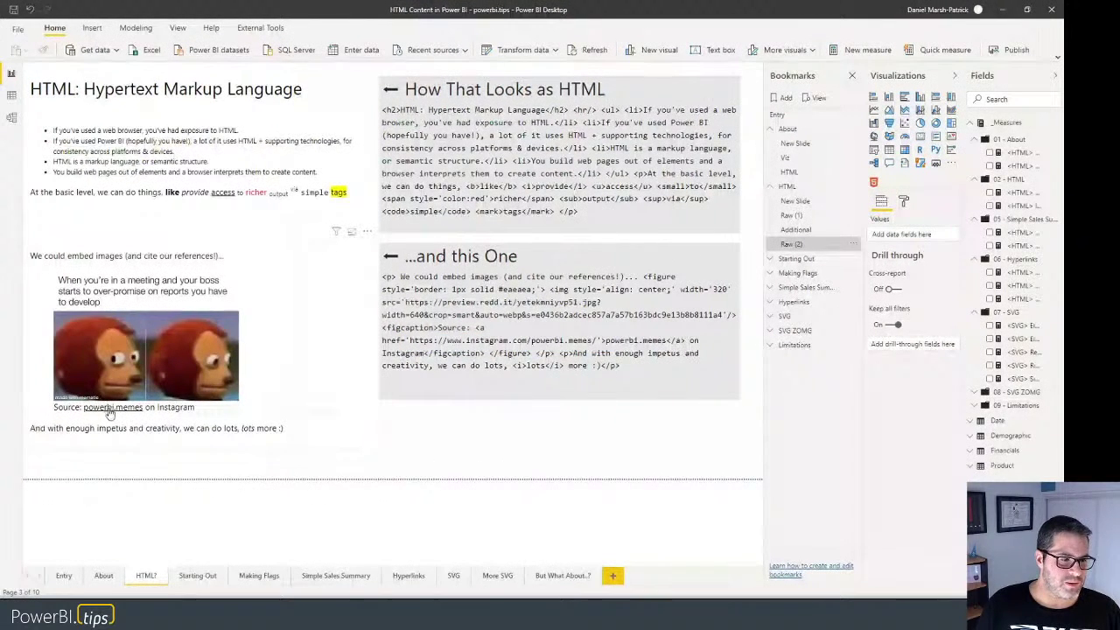
pyautogui.click(109, 410)
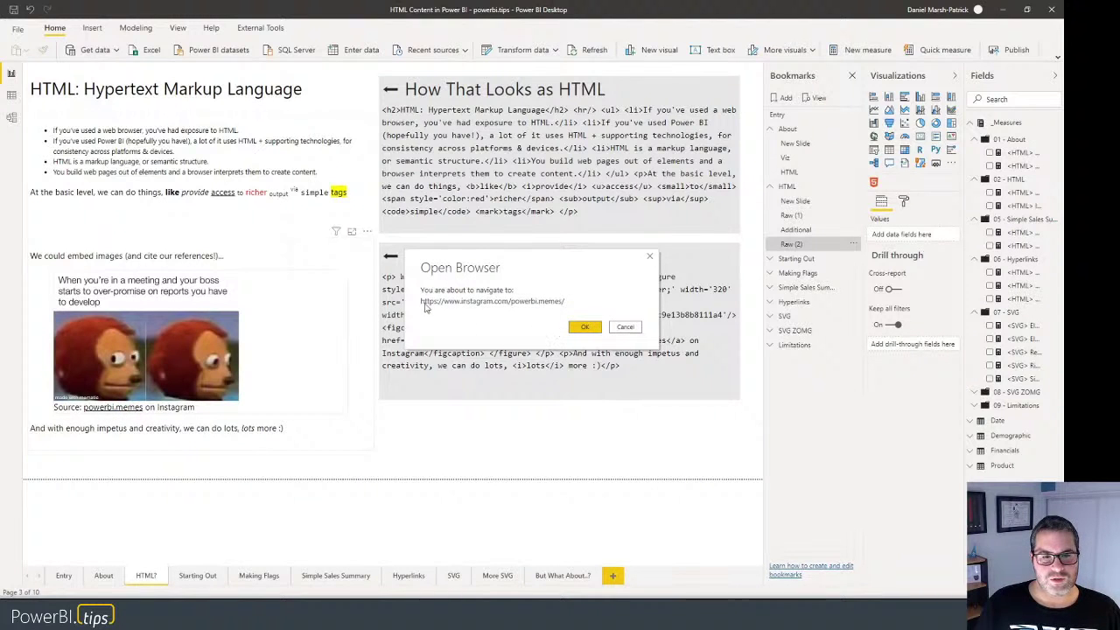
pyautogui.click(588, 329)
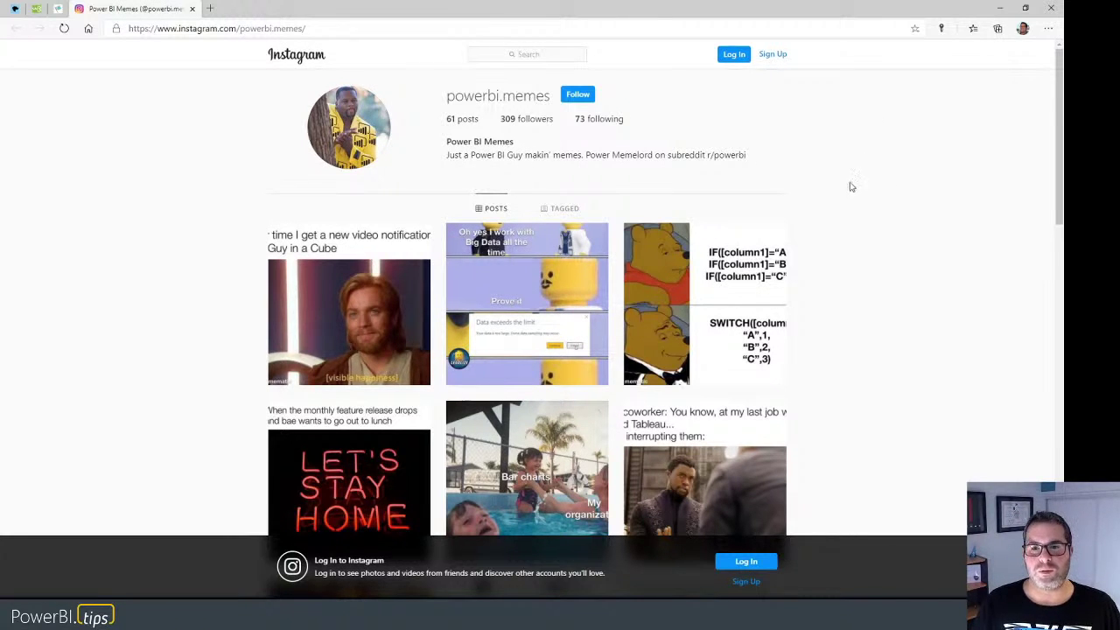
pyautogui.scroll(-11, 848, 186)
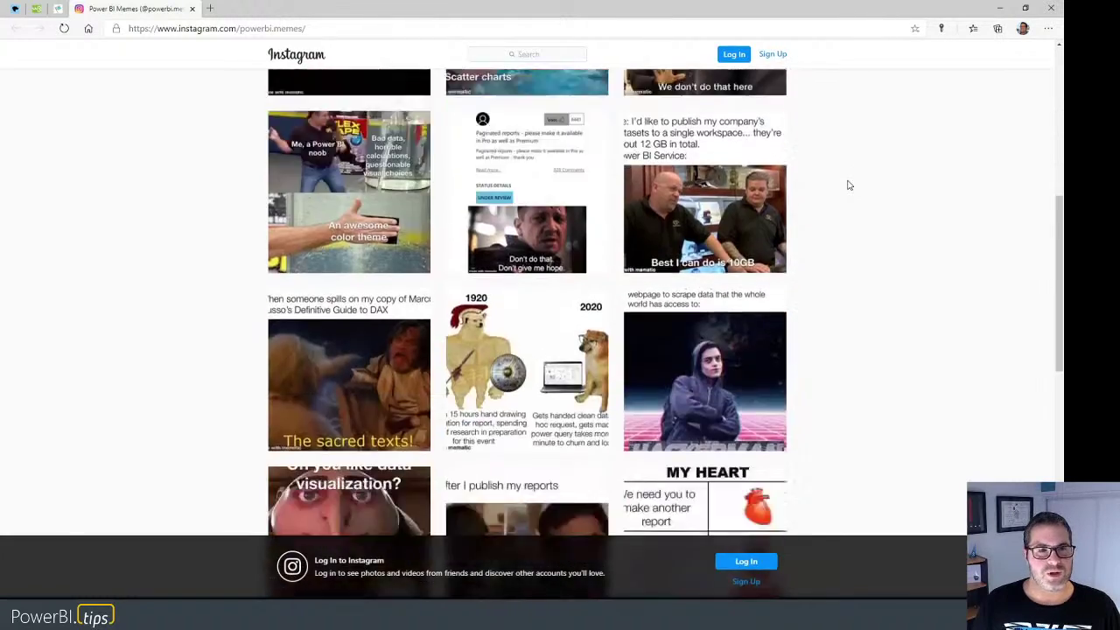
pyautogui.scroll(11, 848, 186)
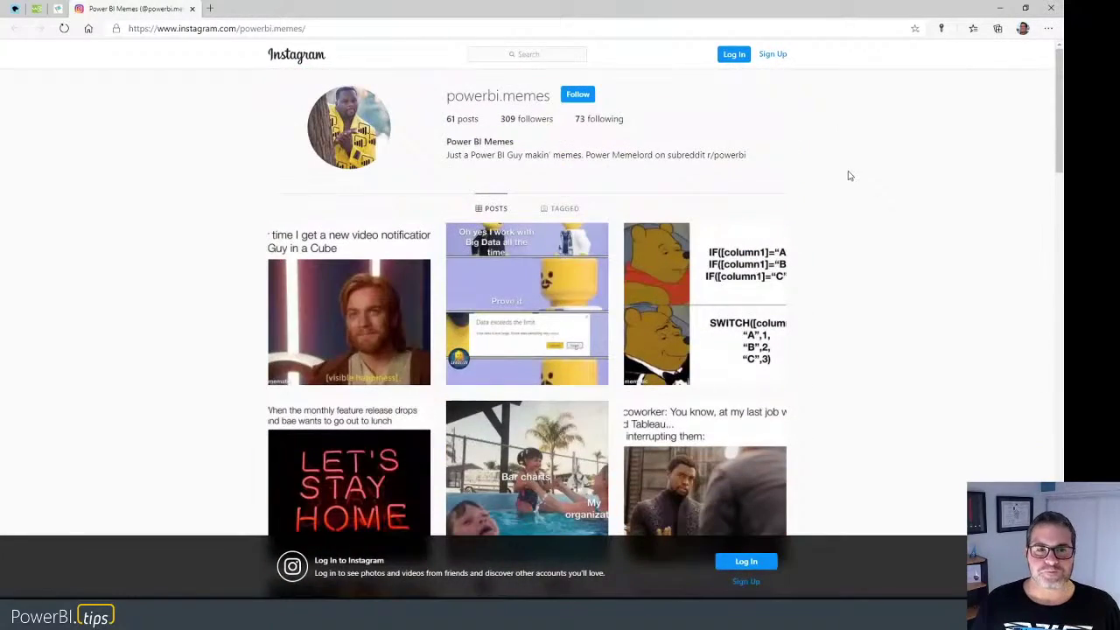
pyautogui.hotkey('alt', 'Tab')
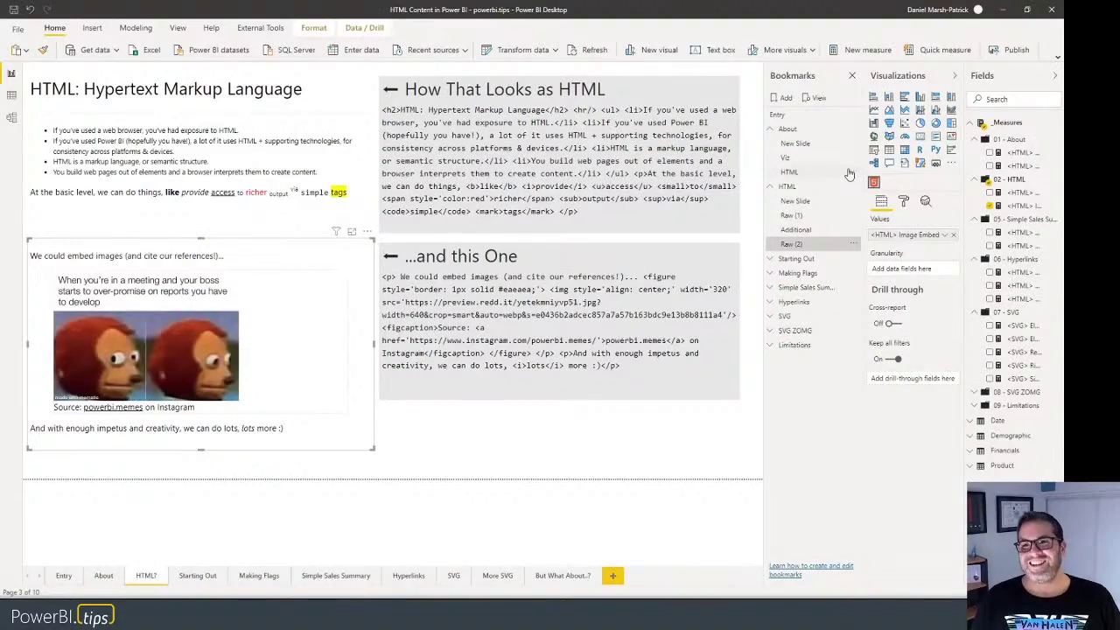
# Collapse the About and HTML bookmark groups and show the New Slide bookmark of the Starting Out group.
pyautogui.click(770, 130)
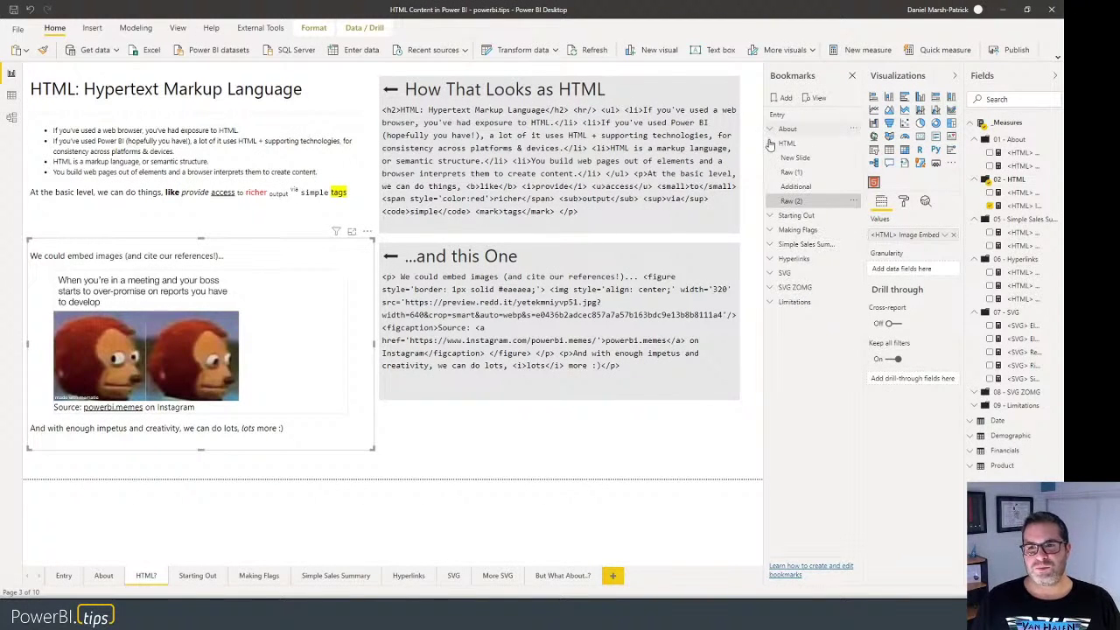
pyautogui.click(770, 143)
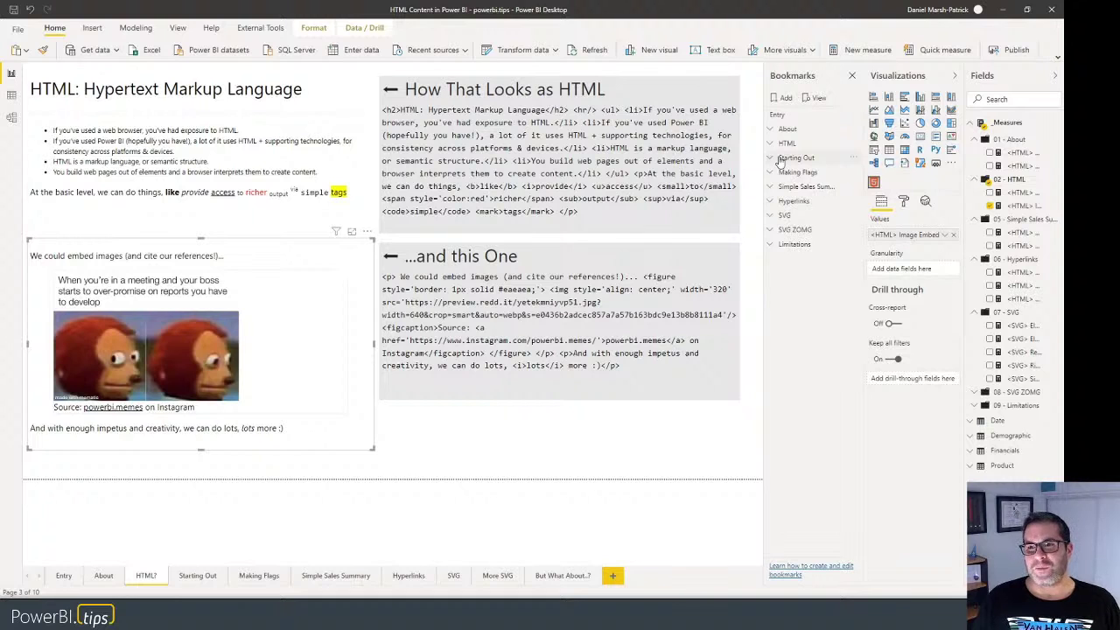
pyautogui.click(779, 160)
pyautogui.click(793, 174)
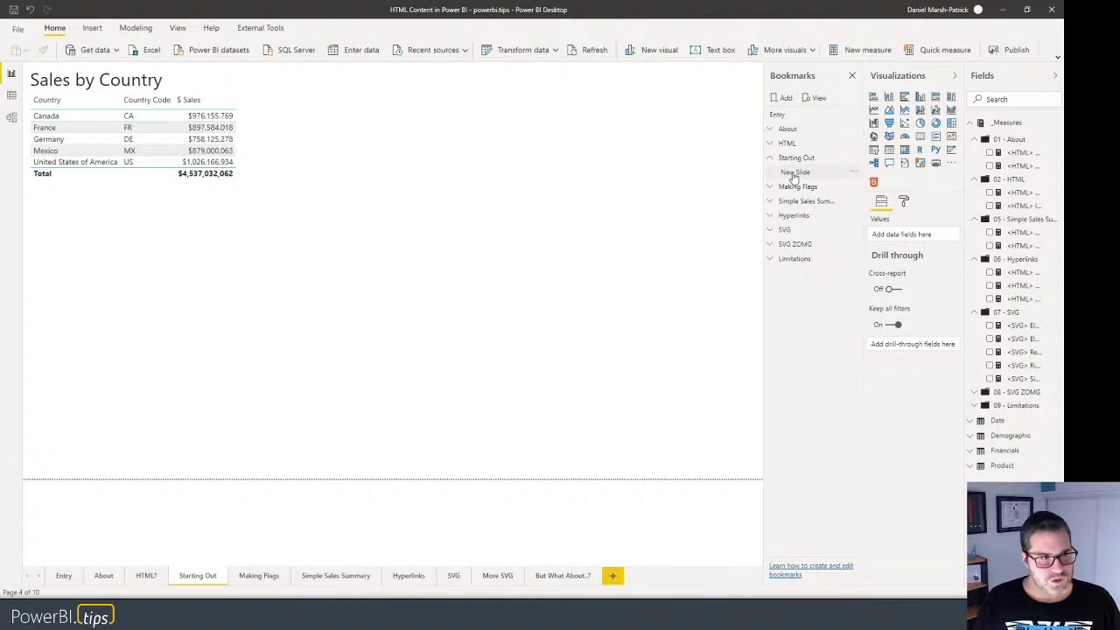
pyautogui.click(791, 173)
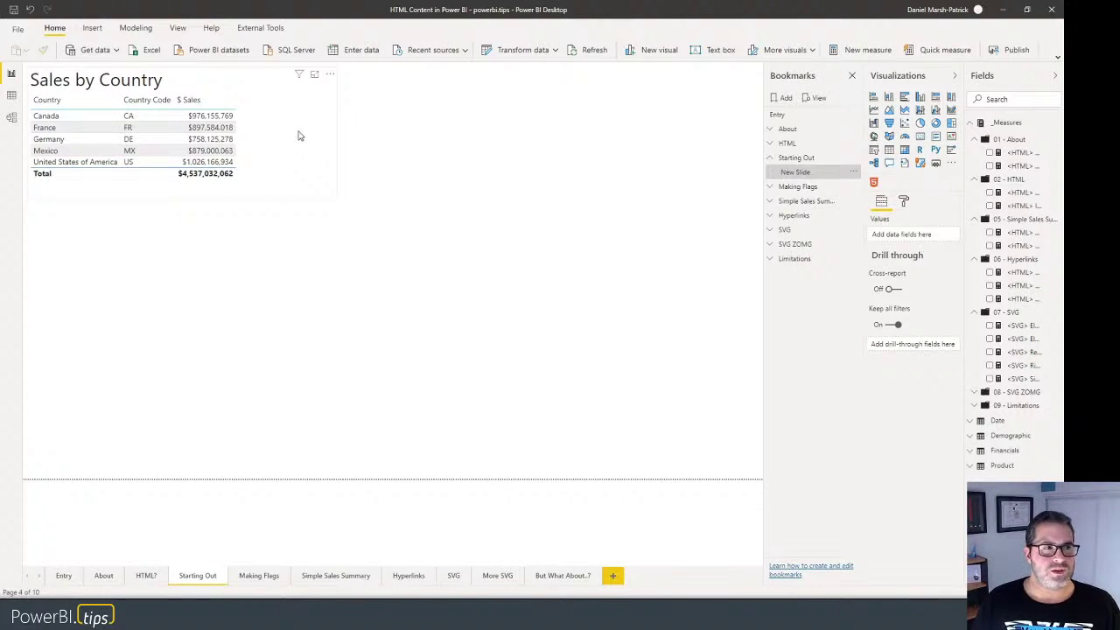
# Review the Product and Demographic tables in the Data Model diagram layout and return to the report page.
pyautogui.click(16, 118)
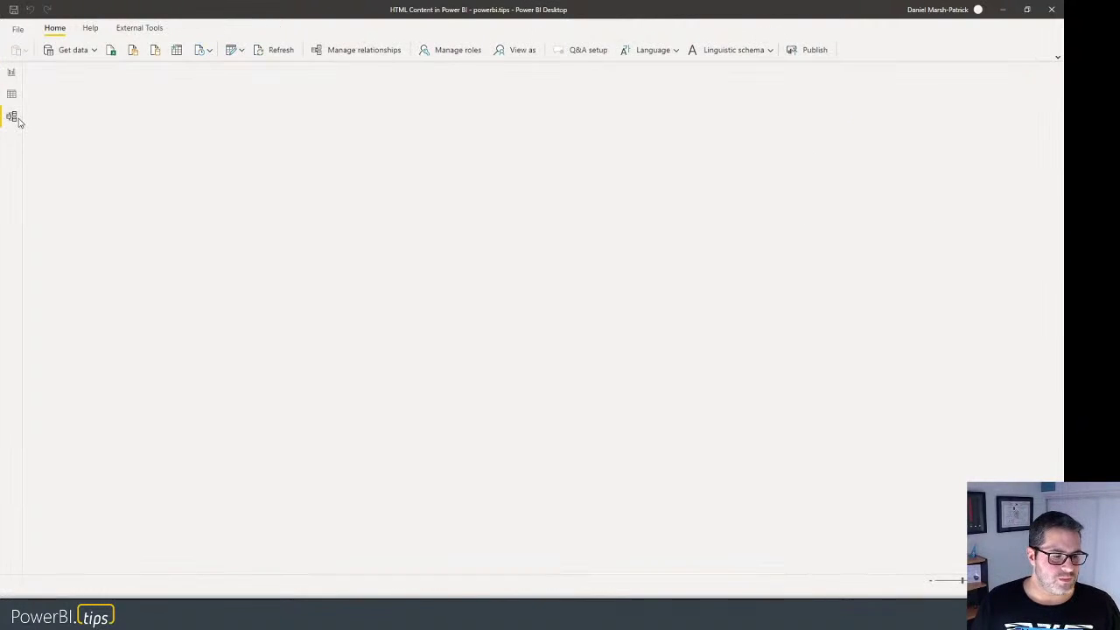
pyautogui.click(124, 576)
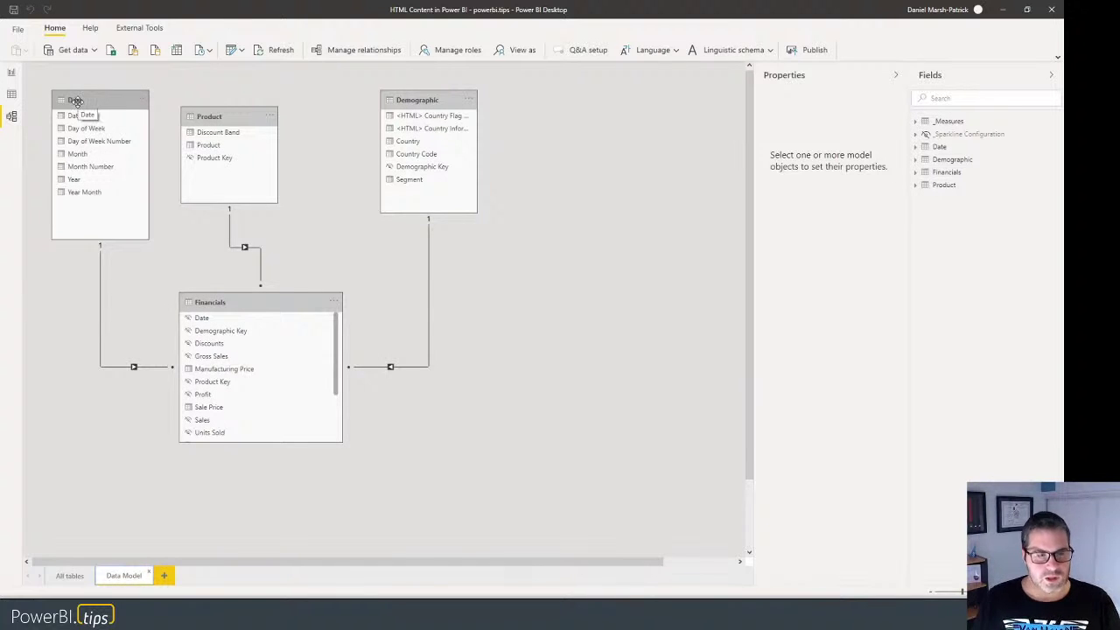
pyautogui.click(215, 114)
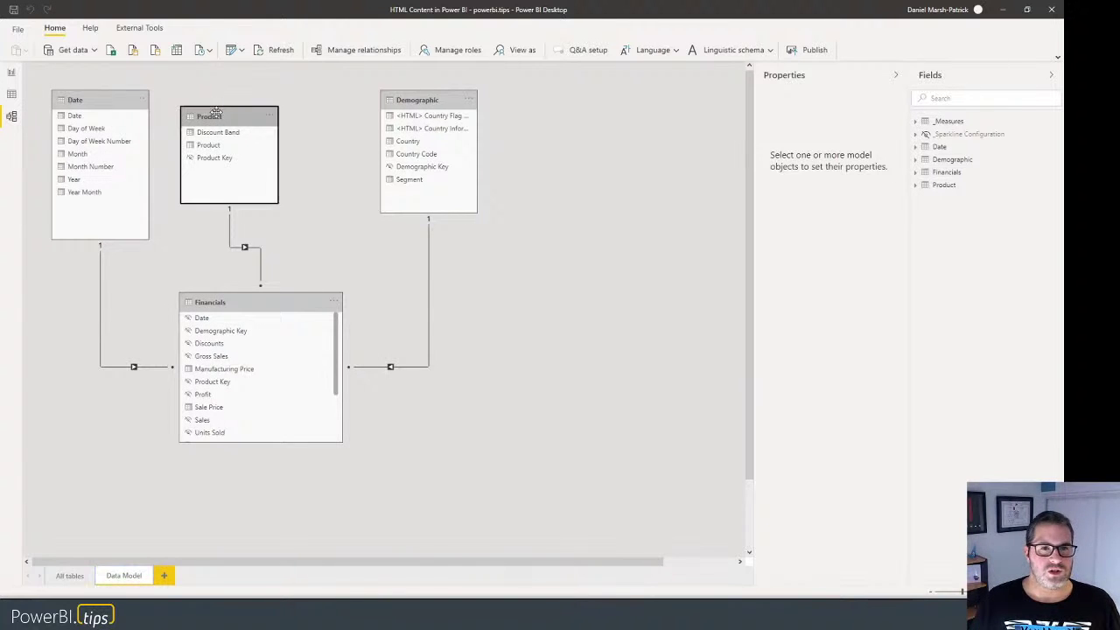
pyautogui.click(409, 100)
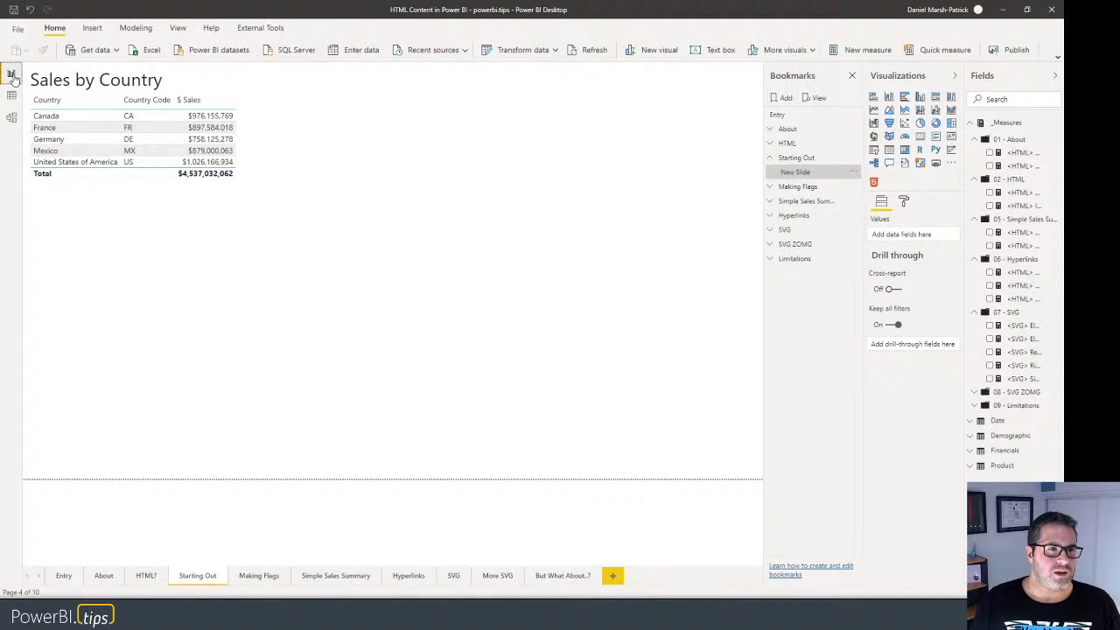
pyautogui.click(12, 74)
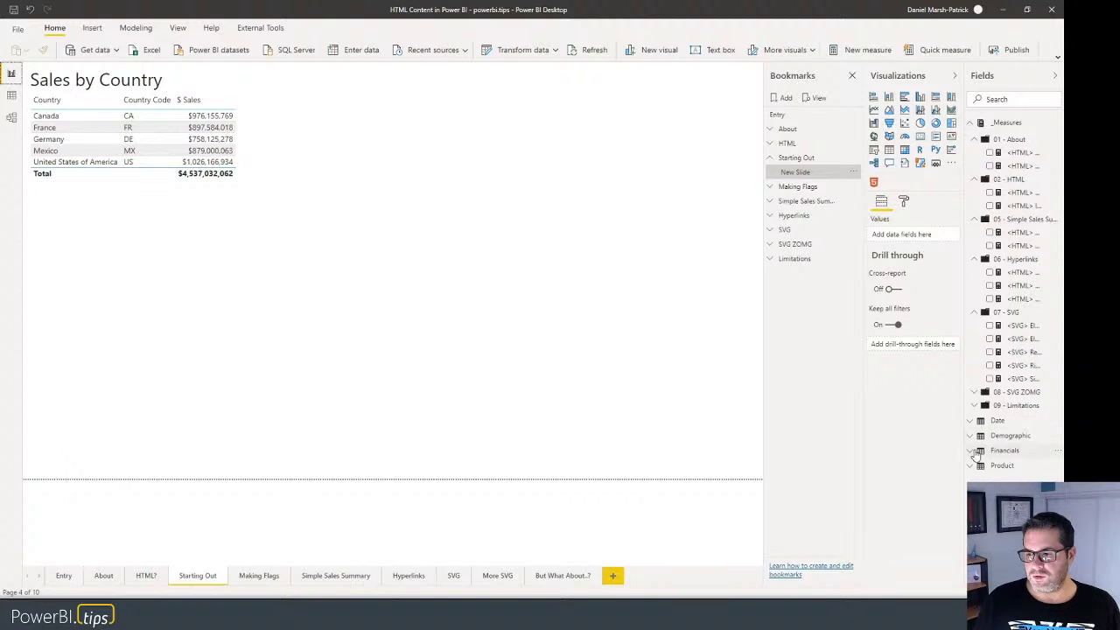
# Review the $ Sales measure's definition in the Financials table and the fields used by the Sales by Country table.
pyautogui.click(1004, 450)
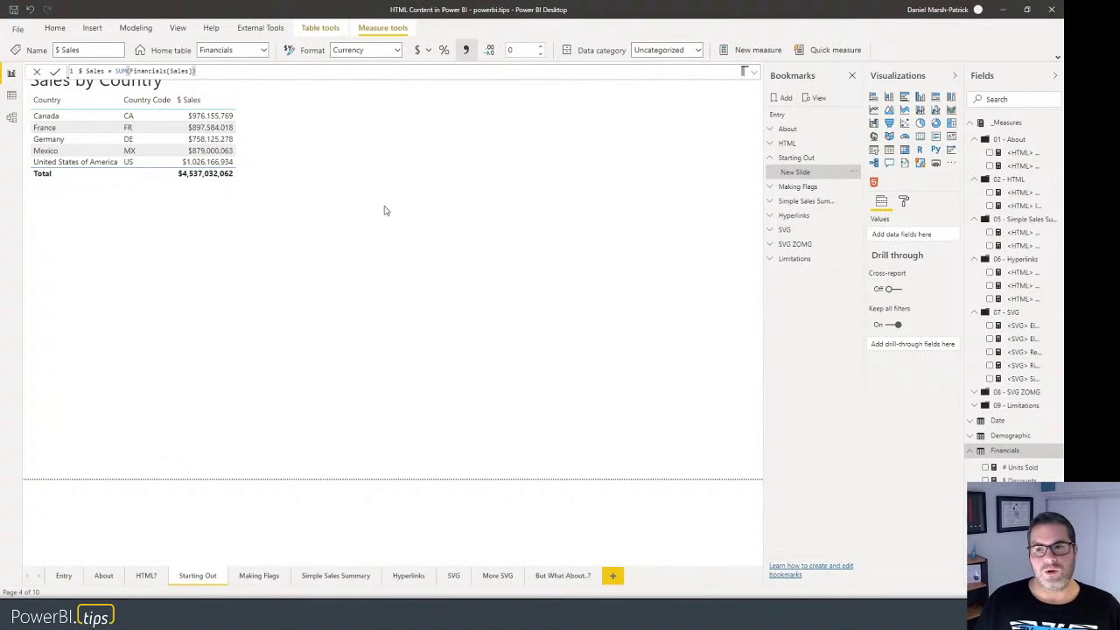
pyautogui.click(196, 185)
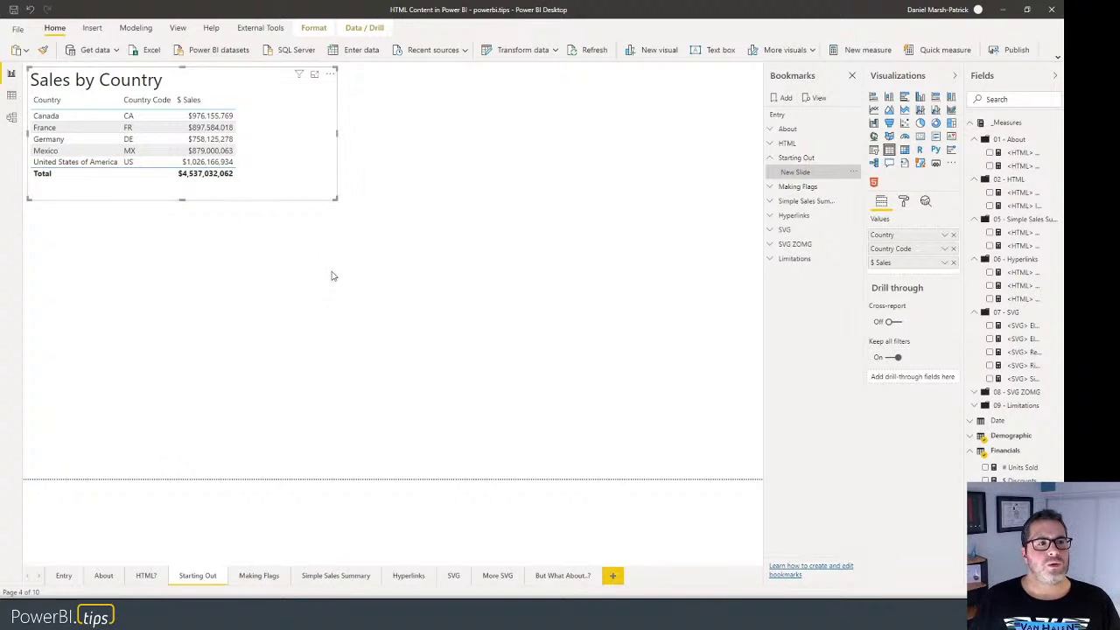
pyautogui.click(452, 222)
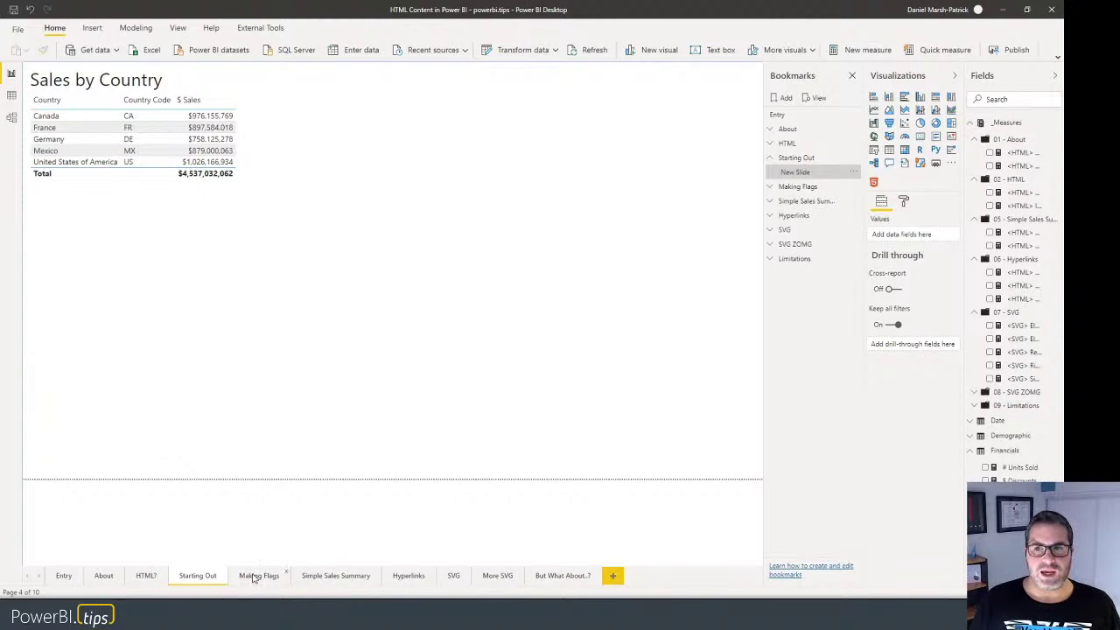
# Collapse the Starting Out bookmark group and show the New Slide and Data bookmarks of the Making Flags group.
pyautogui.click(770, 159)
pyautogui.click(770, 172)
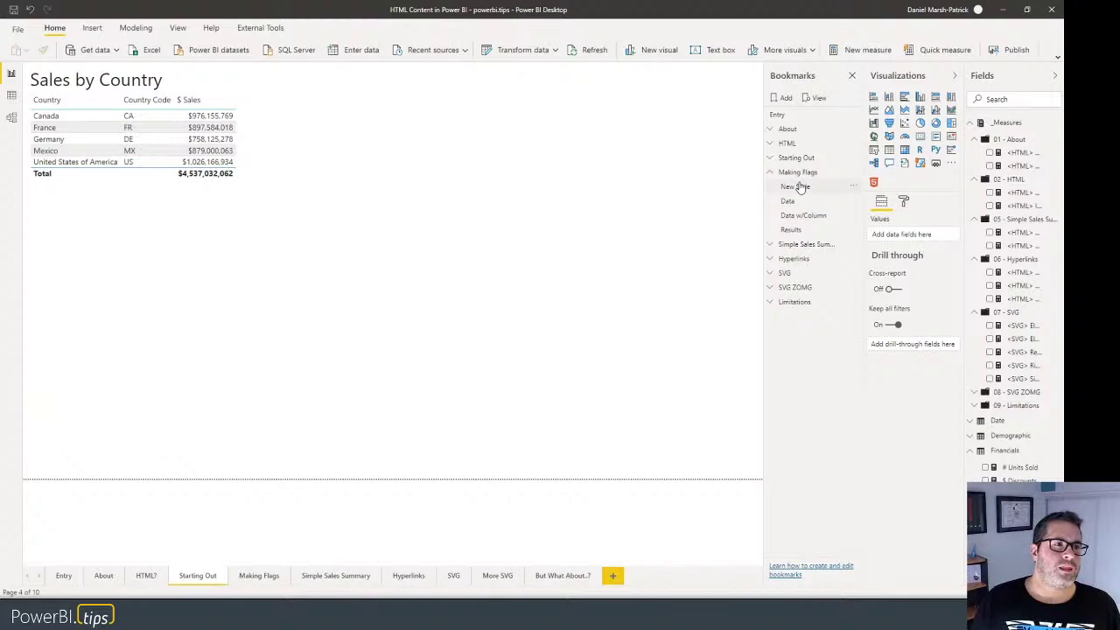
pyautogui.click(791, 191)
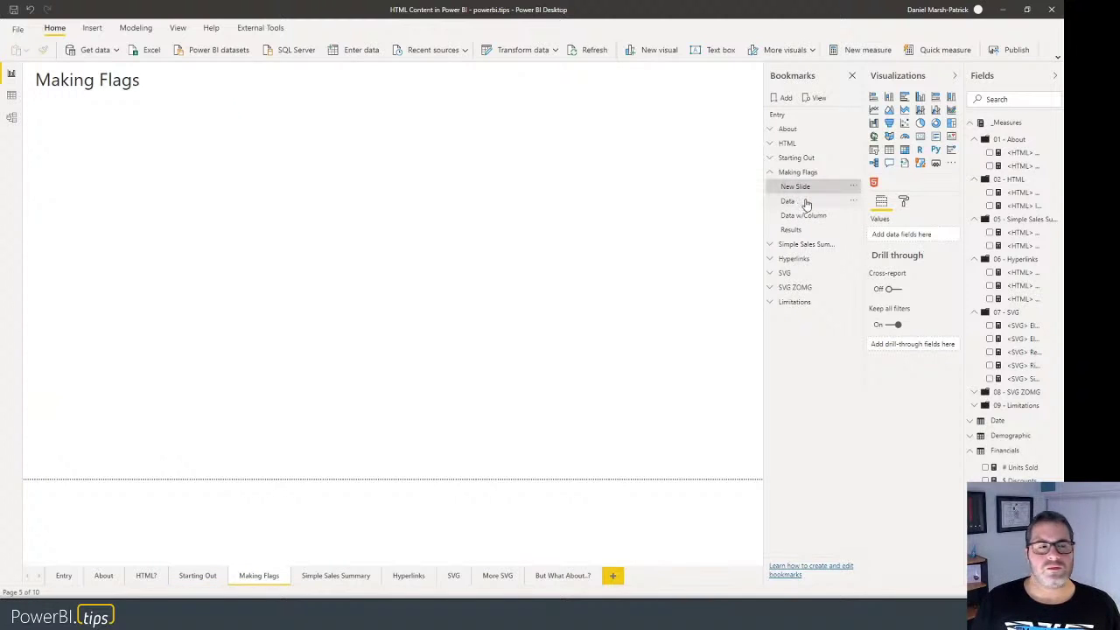
pyautogui.click(807, 204)
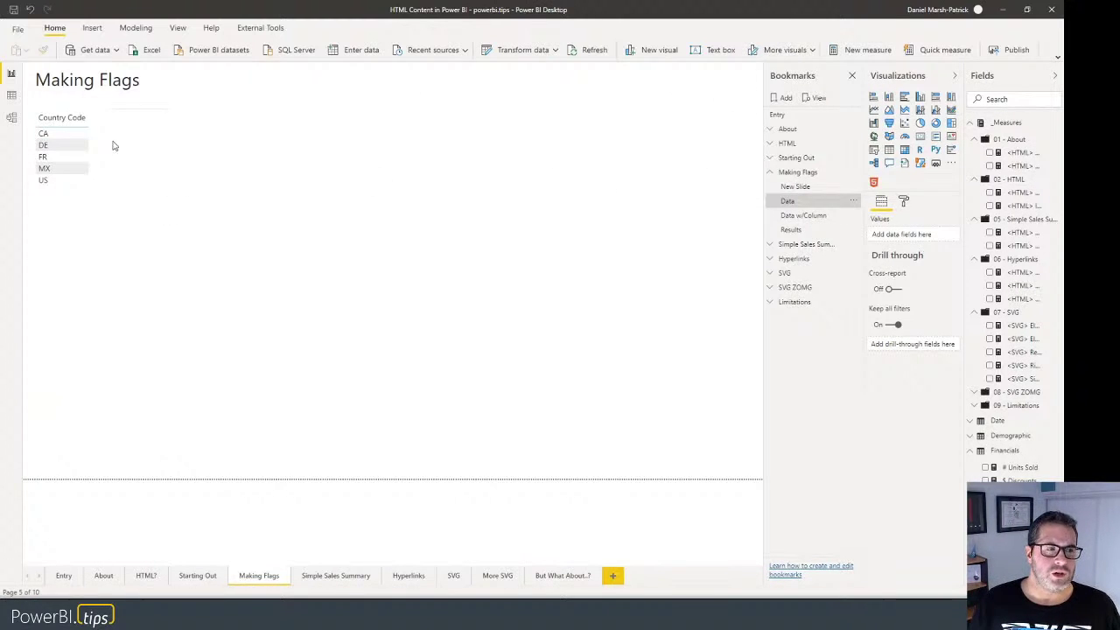
# Switch to the CountryFlags site in the browser and box the image URL pattern, the be/flat/64.png example and its Flat result.
pyautogui.hotkey('alt', 'Tab')
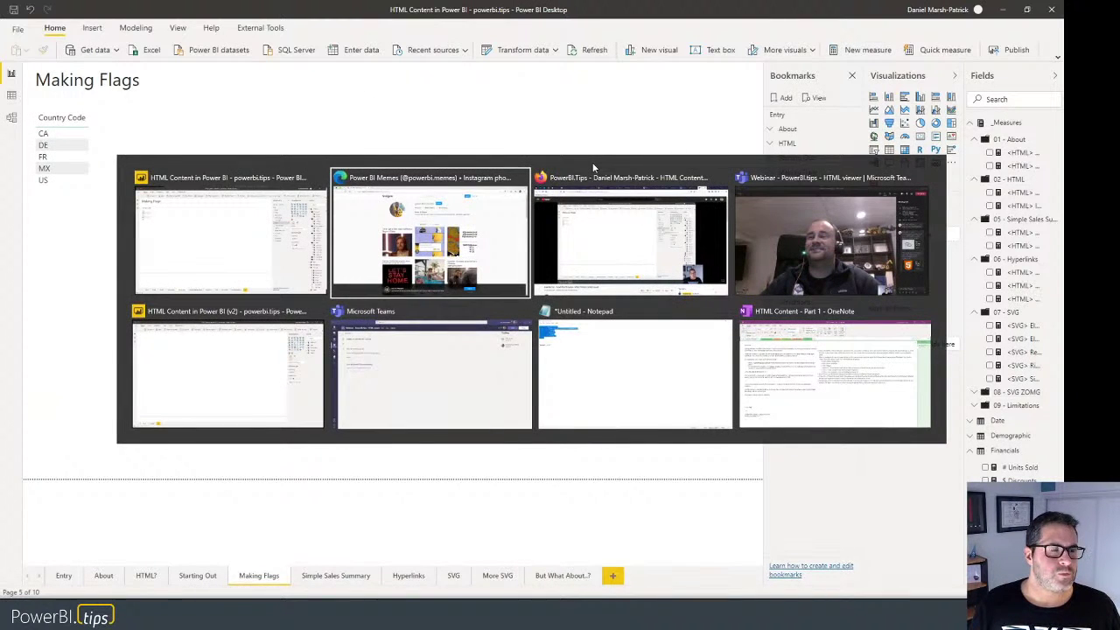
pyautogui.hotkey('ctrl', 'shift', 'Tab')
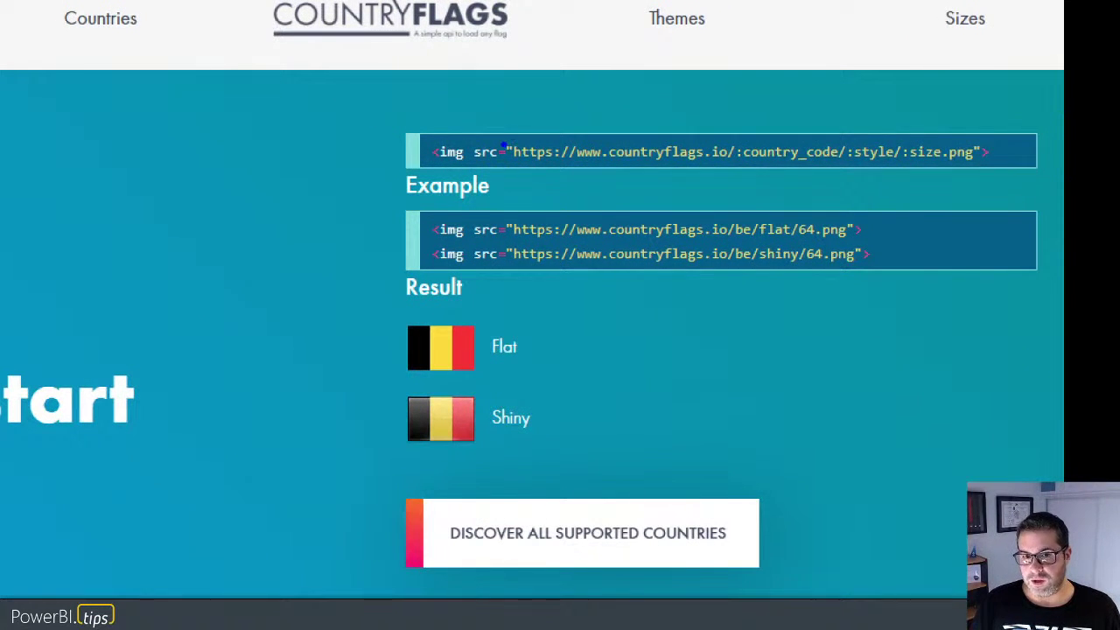
pyautogui.moveTo(501, 132)
pyautogui.mouseDown()
pyautogui.moveTo(775, 171)
pyautogui.moveTo(730, 171)
pyautogui.moveTo(957, 172)
pyautogui.mouseUp()
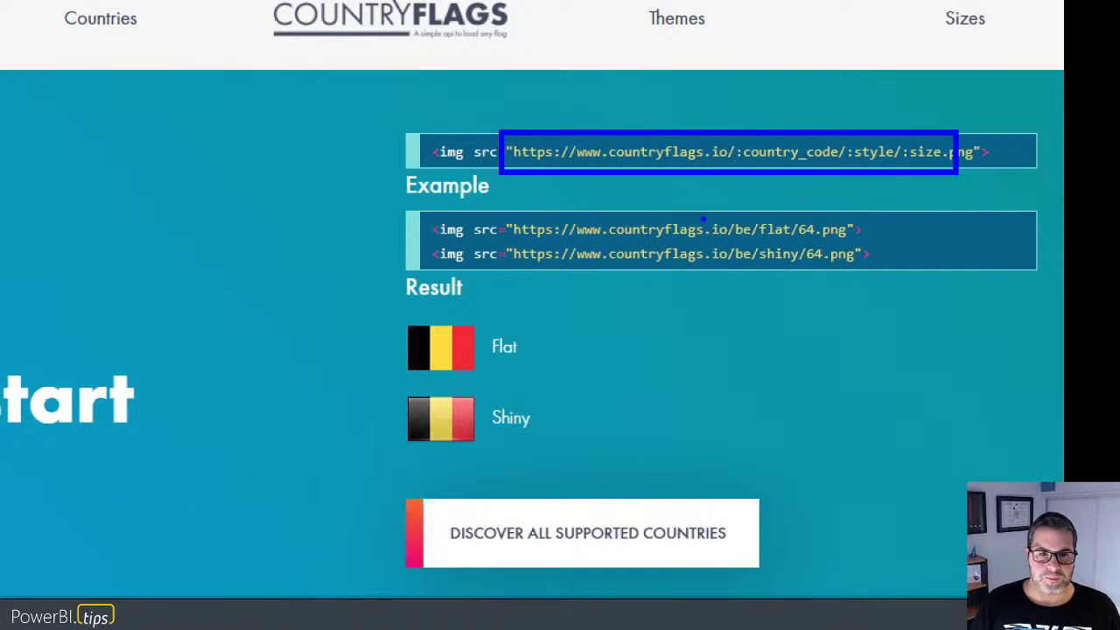
pyautogui.press('e')
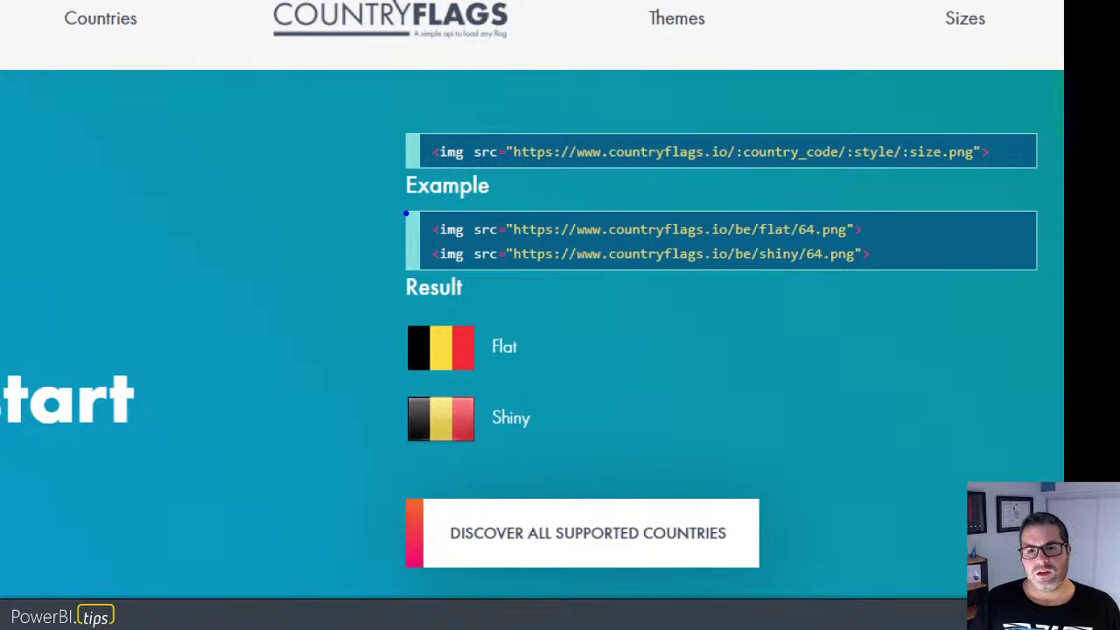
pyautogui.moveTo(406, 214)
pyautogui.mouseDown()
pyautogui.moveTo(680, 240)
pyautogui.moveTo(859, 238)
pyautogui.mouseUp()
pyautogui.moveTo(399, 313); pyautogui.dragTo(549, 386)
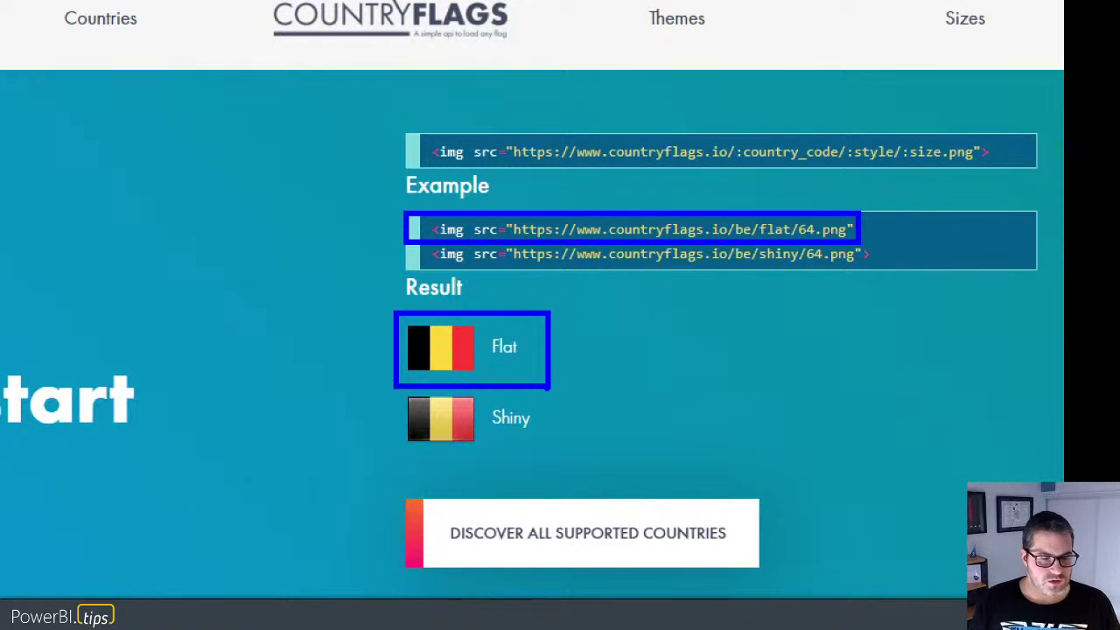
# Switch back to Power BI Desktop and open the <HTML> Country Flag 24px column's formula from the Demographic table's 04 - Making Flags folder.
pyautogui.hotkey('alt', 'Tab')
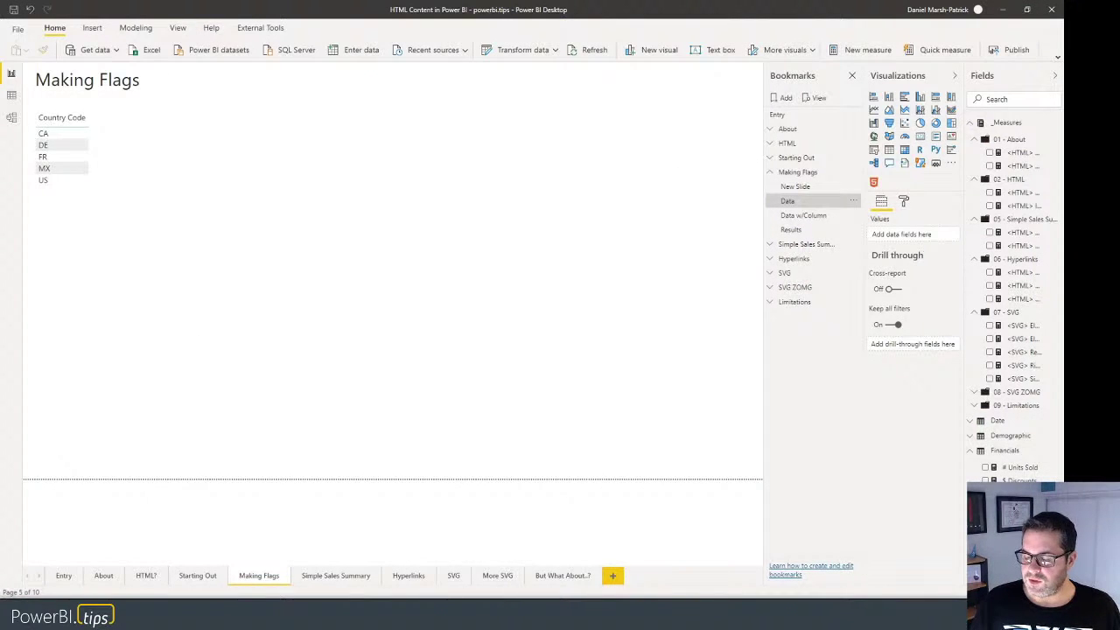
pyautogui.click(975, 438)
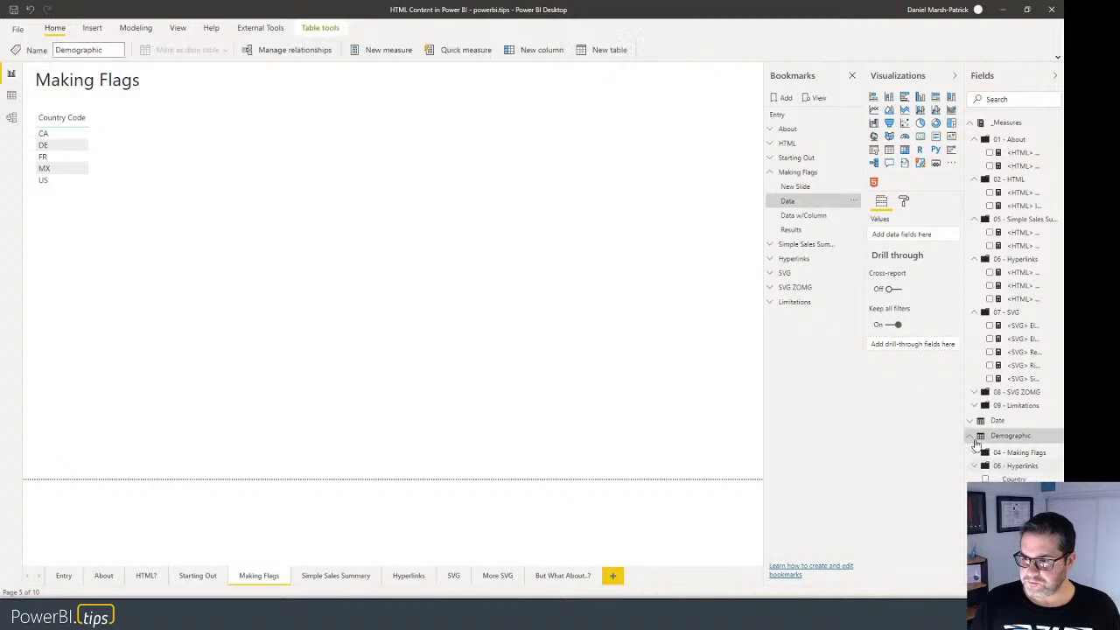
pyautogui.click(975, 452)
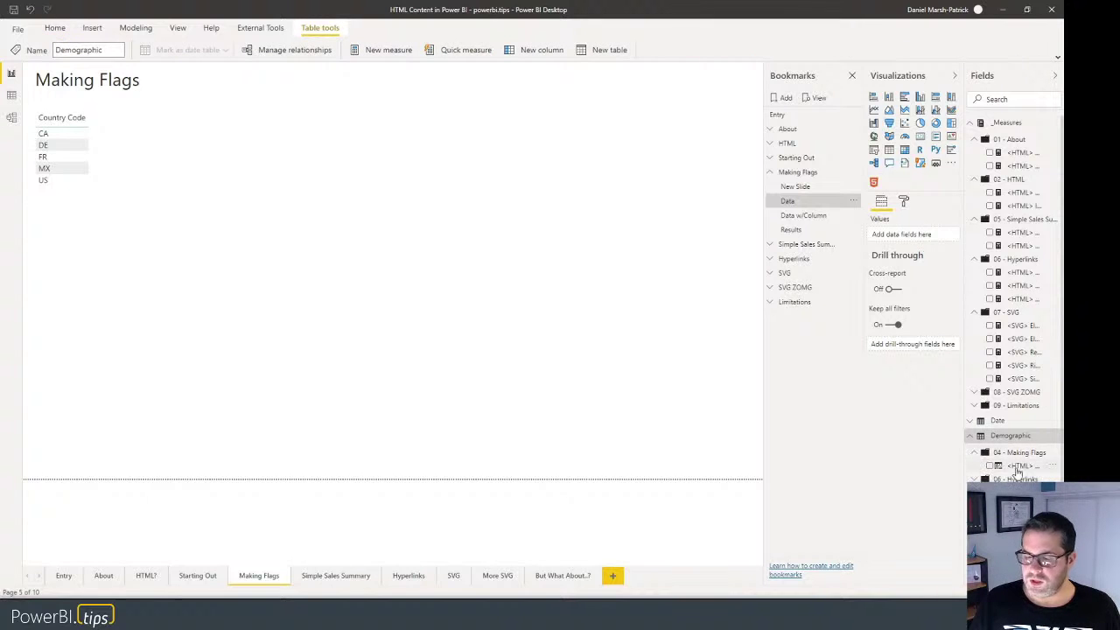
pyautogui.click(1017, 467)
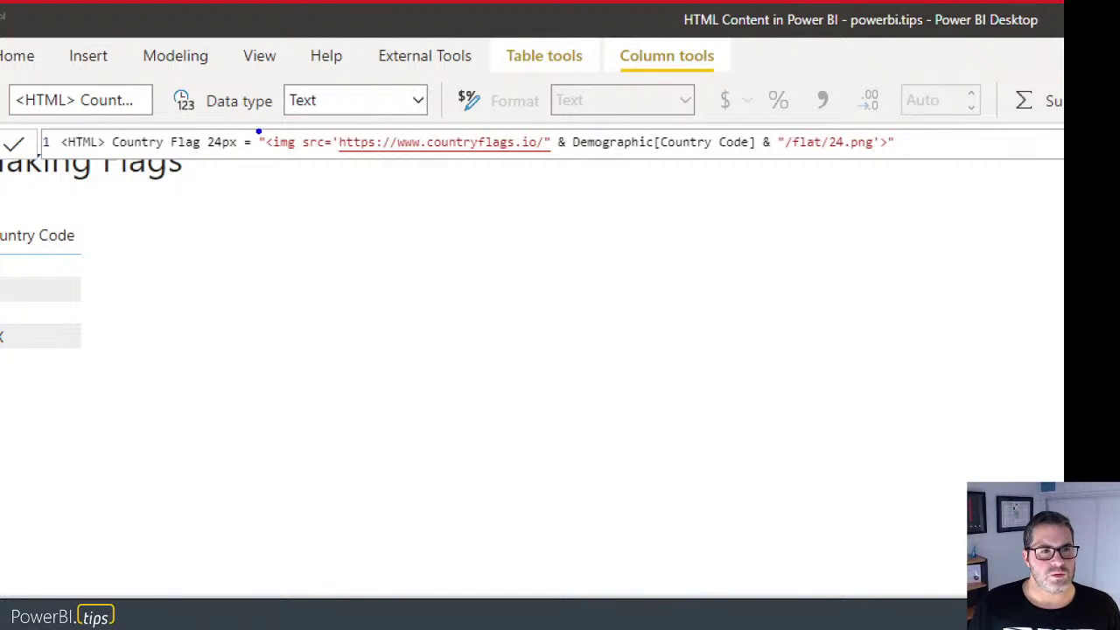
# Magnify the formula and box its opening <img> URL text, the Demographic[Country Code] reference and the /flat/24.png ending.
pyautogui.moveTo(253, 130); pyautogui.dragTo(369, 152)
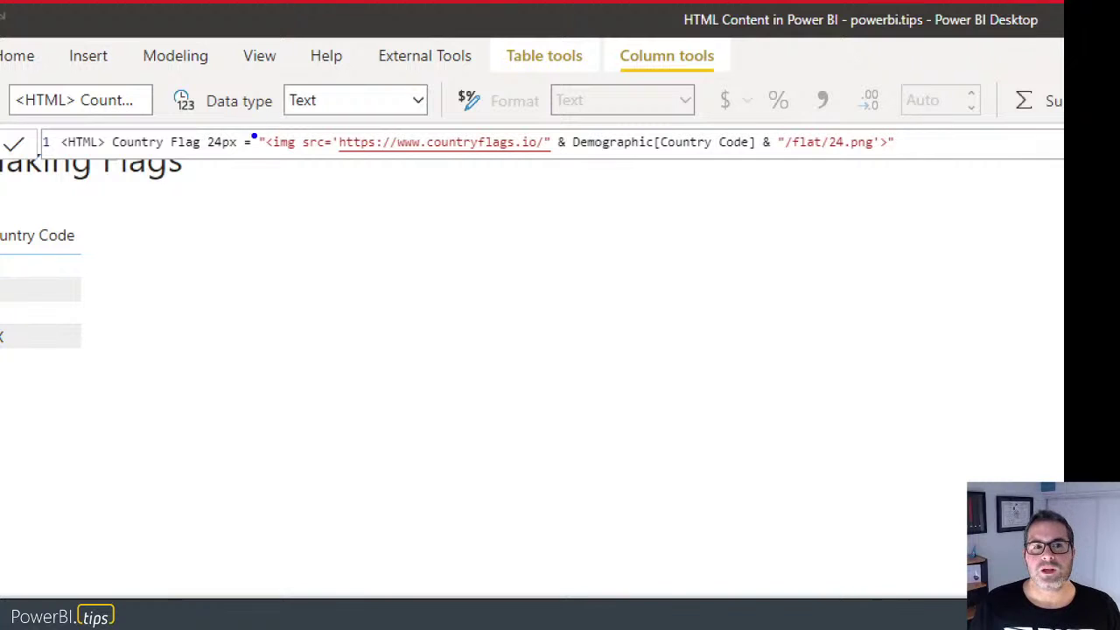
pyautogui.moveTo(253, 129); pyautogui.dragTo(556, 157)
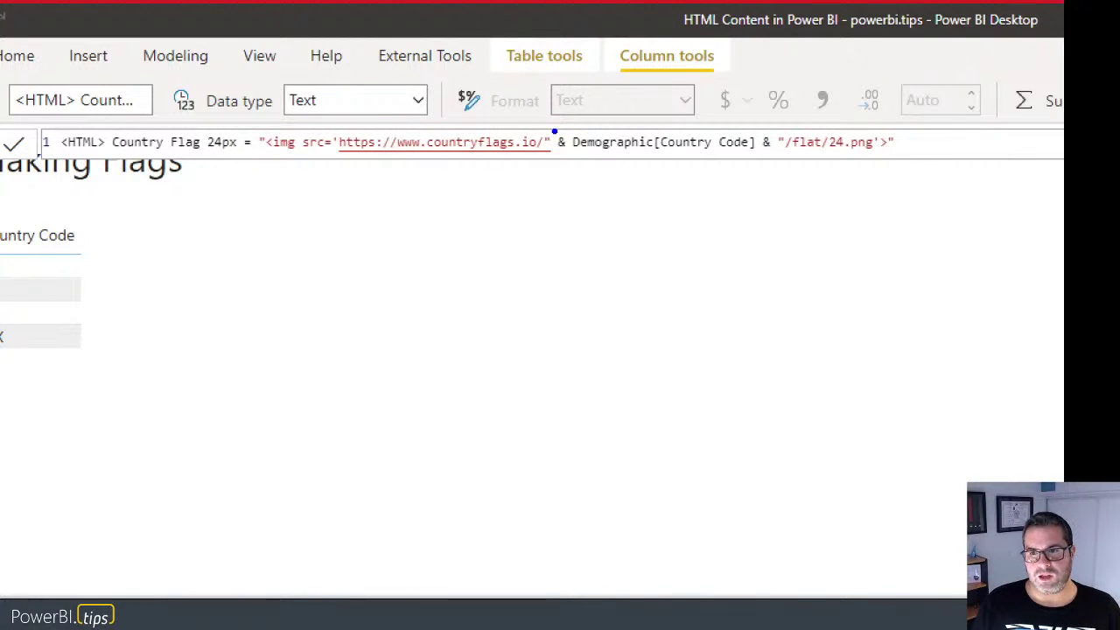
pyautogui.moveTo(552, 131)
pyautogui.mouseDown()
pyautogui.moveTo(670, 155)
pyautogui.moveTo(776, 156)
pyautogui.mouseUp()
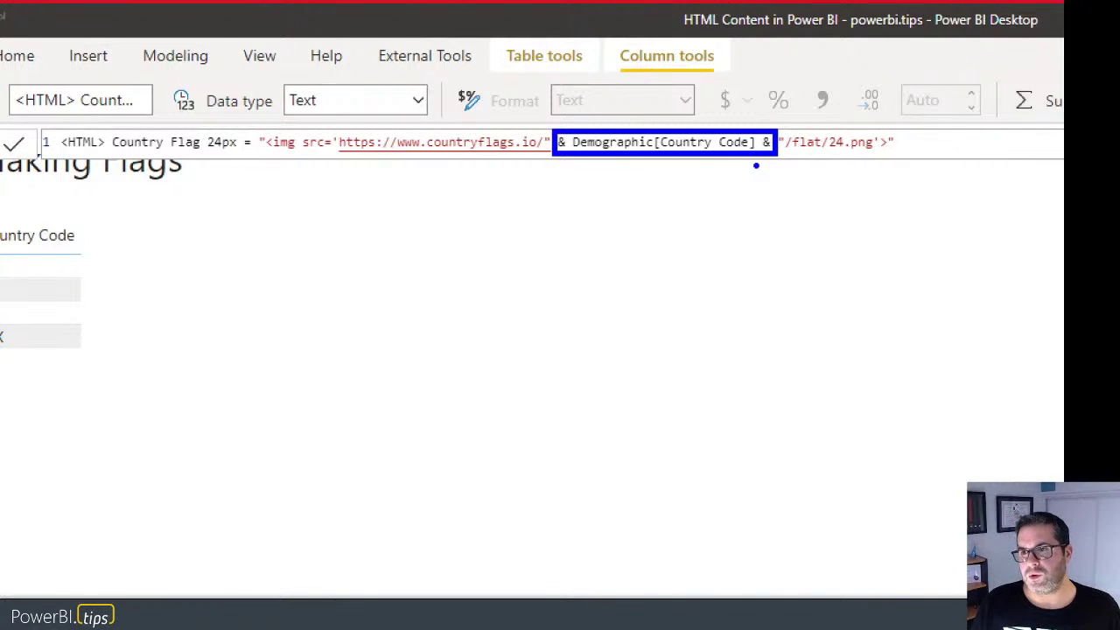
pyautogui.moveTo(897, 133); pyautogui.dragTo(776, 155)
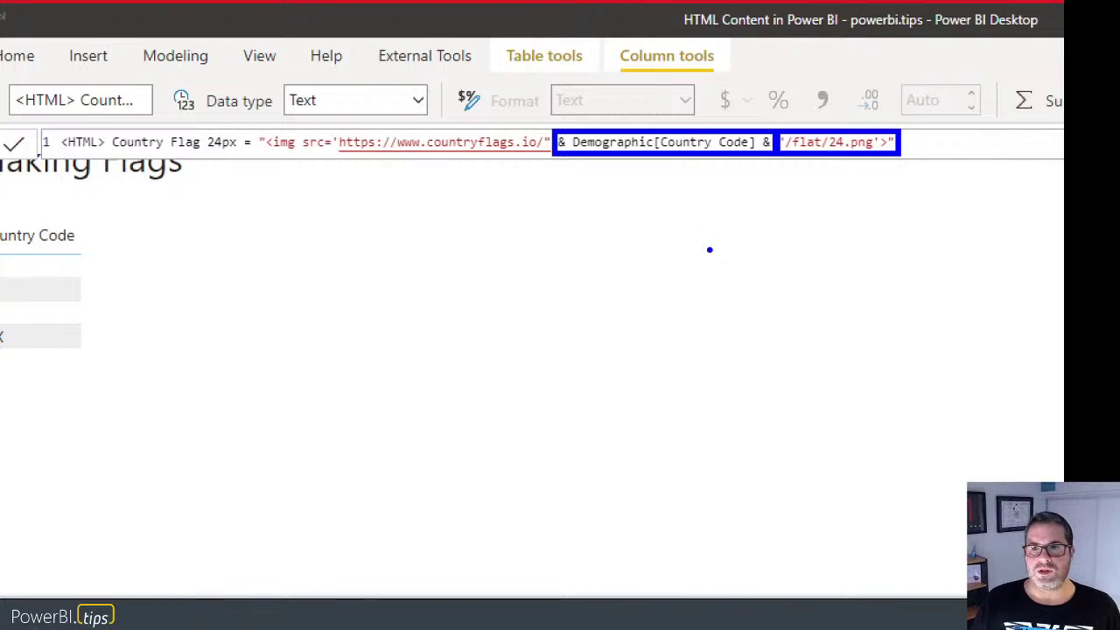
# Show the Data w/Column bookmark, then magnify the table and box the CA row's img tag and the CA, FR and US codes in the URLs.
pyautogui.press('Escape')
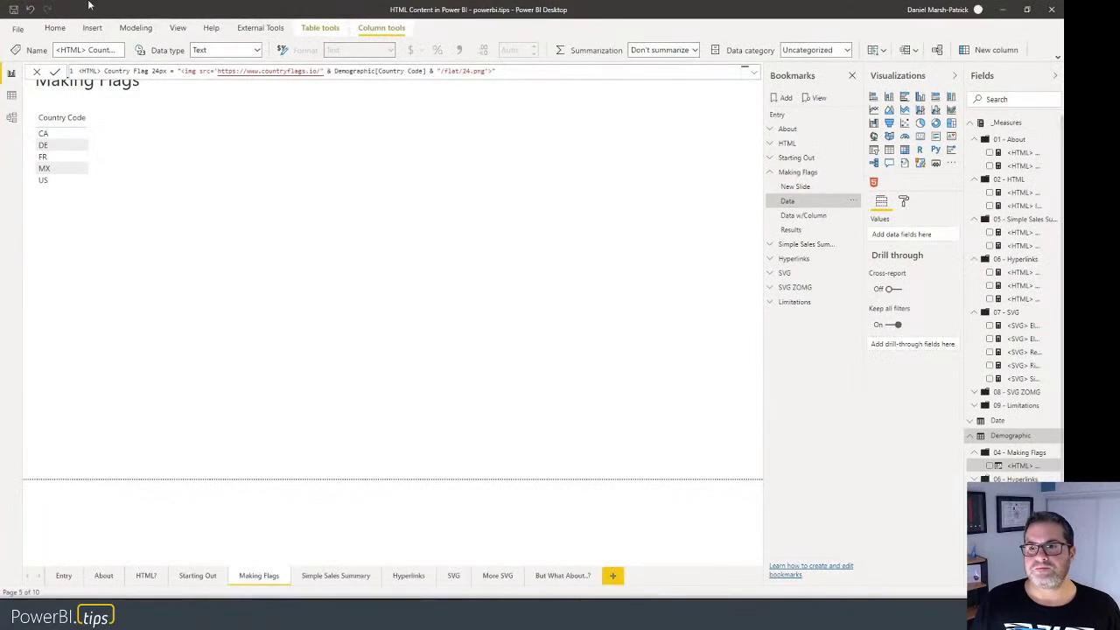
pyautogui.click(805, 219)
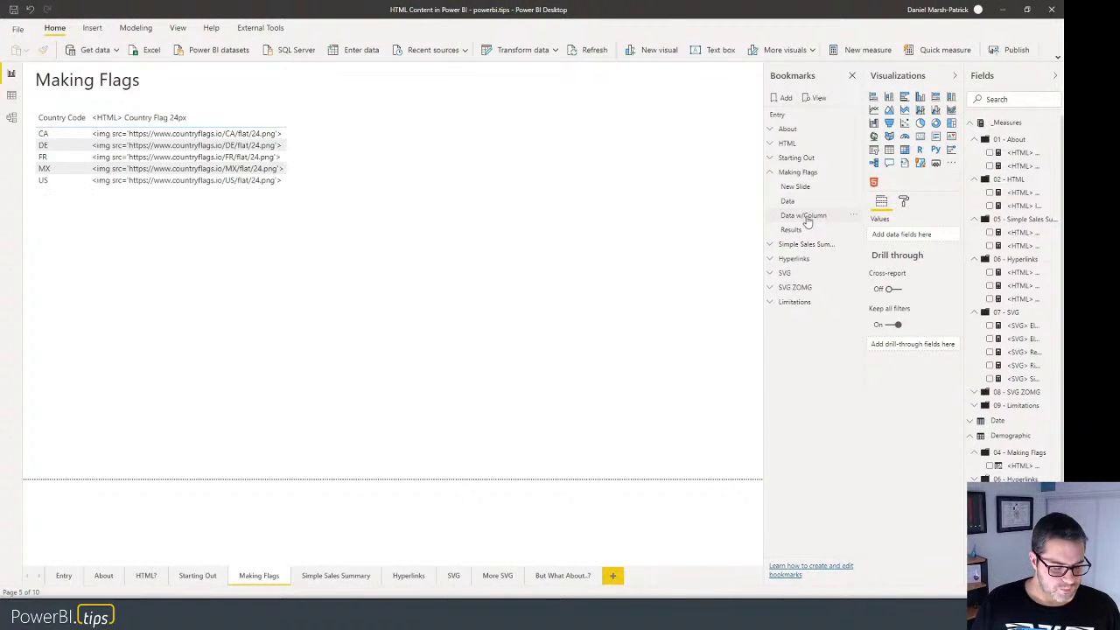
pyautogui.hotkey('ctrl', '1')
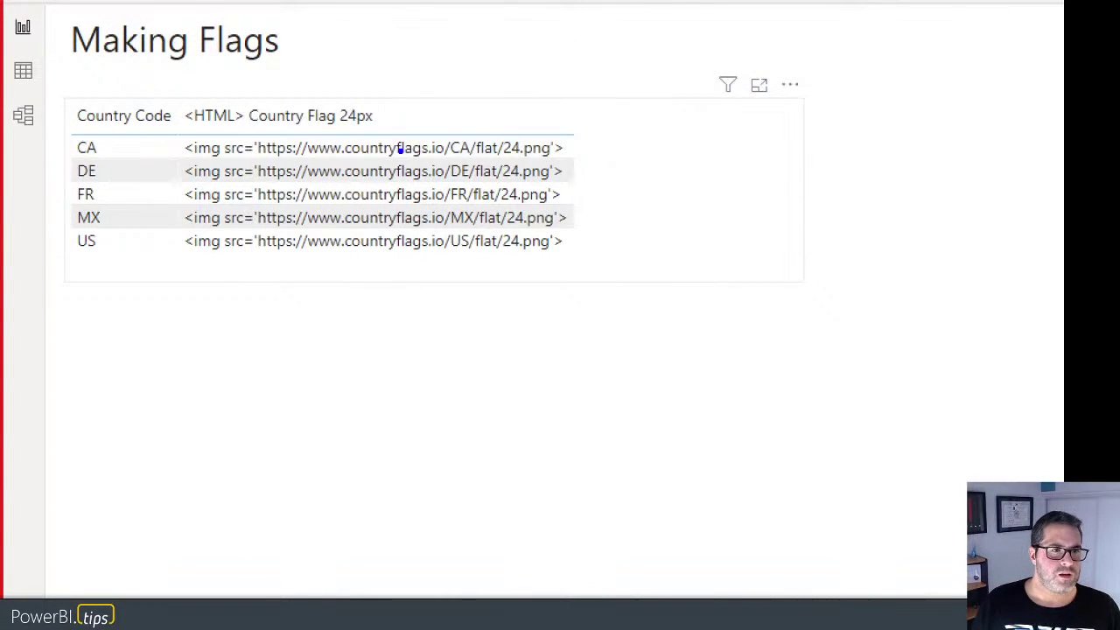
pyautogui.moveTo(179, 134); pyautogui.dragTo(579, 161)
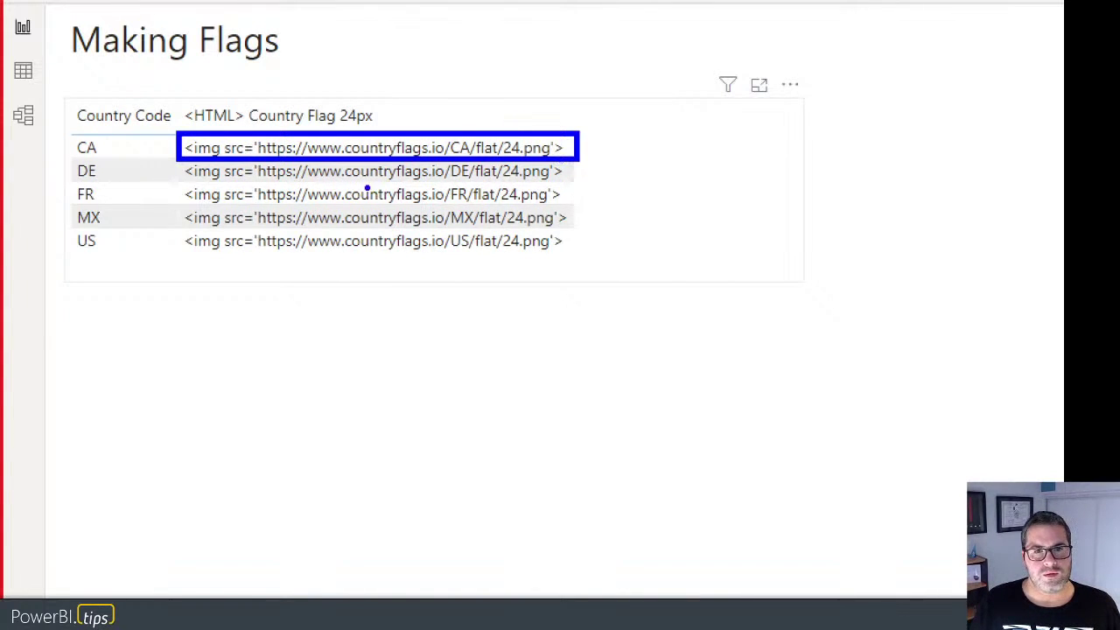
pyautogui.moveTo(443, 135)
pyautogui.mouseDown()
pyautogui.moveTo(475, 159)
pyautogui.moveTo(483, 252)
pyautogui.mouseUp()
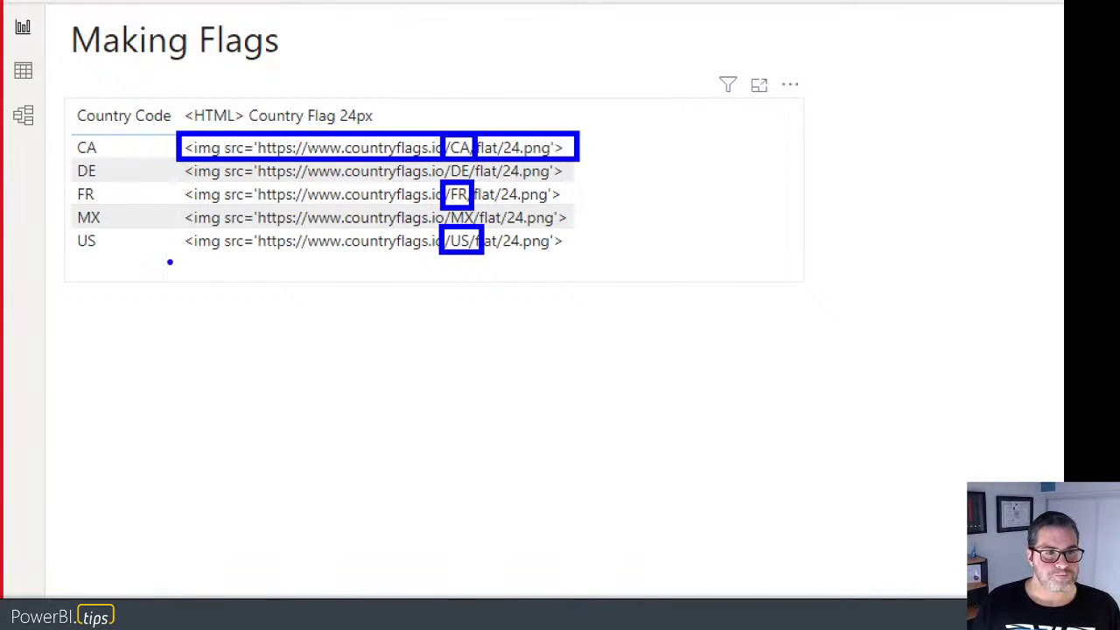
pyautogui.press('Escape')
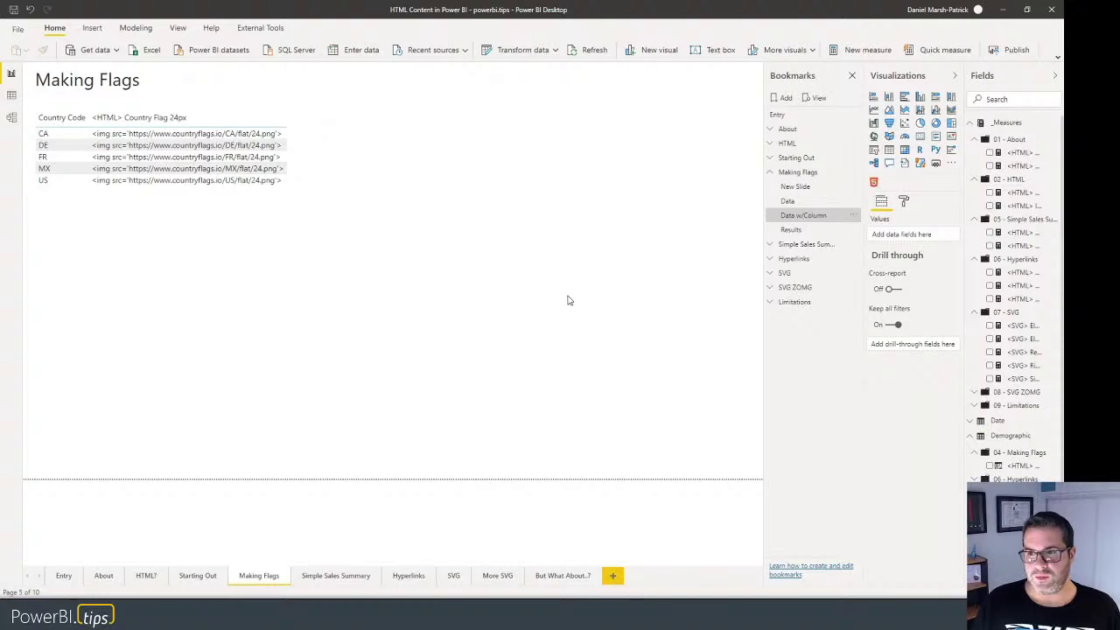
# Add an HTML Content visual with <HTML> Country Flag 24px as its Values and enlarge it downward to fit all flags.
pyautogui.click(874, 182)
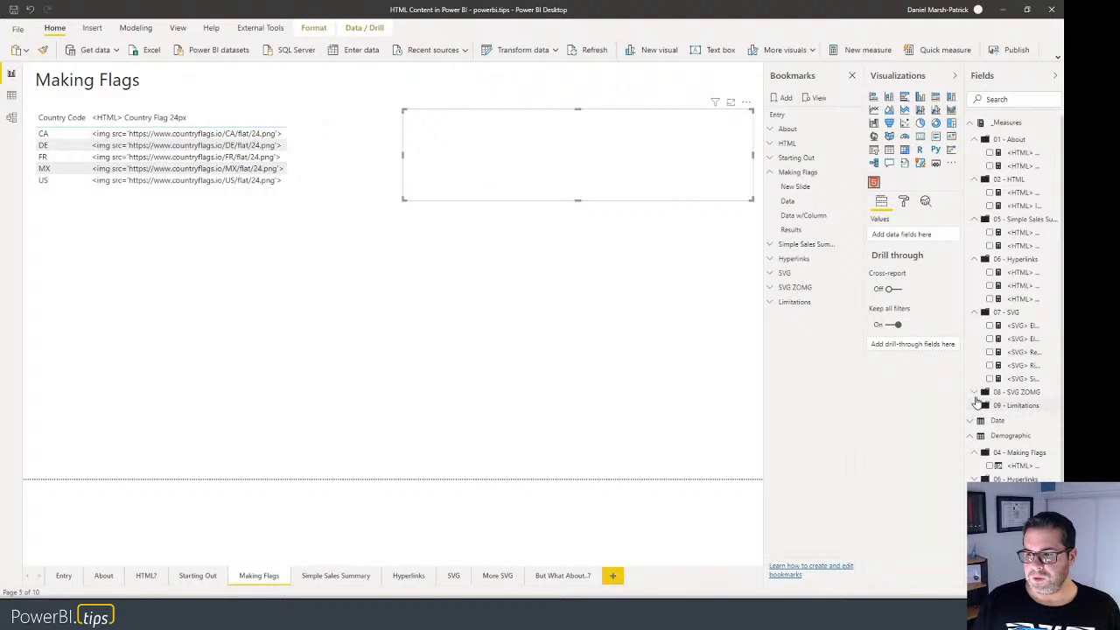
pyautogui.scroll(-2, 1010, 418)
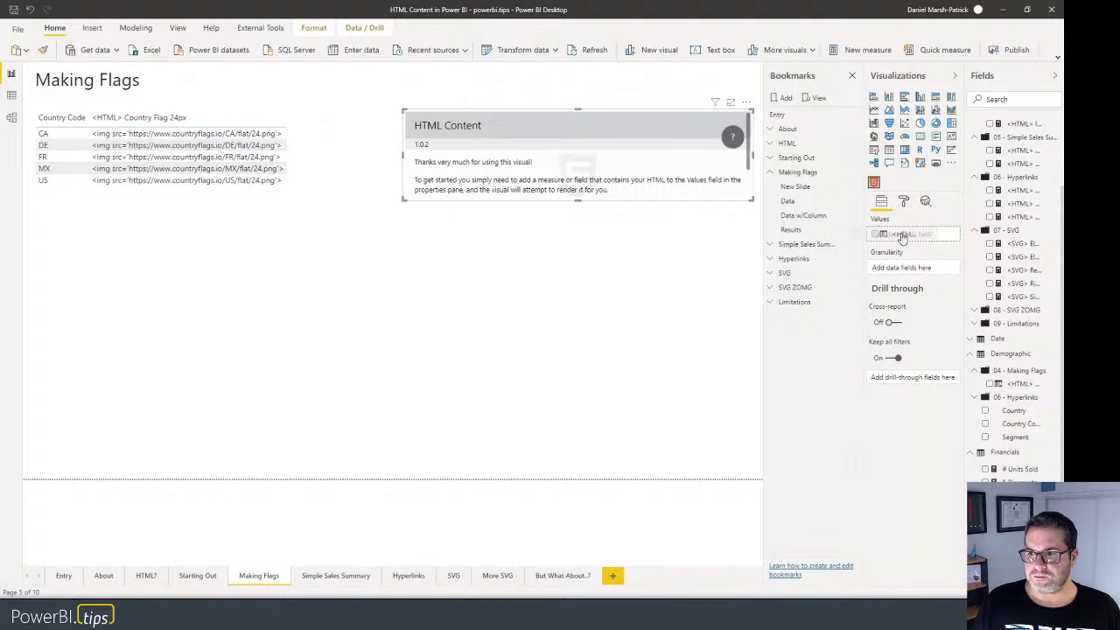
pyautogui.moveTo(901, 238); pyautogui.dragTo(901, 236)
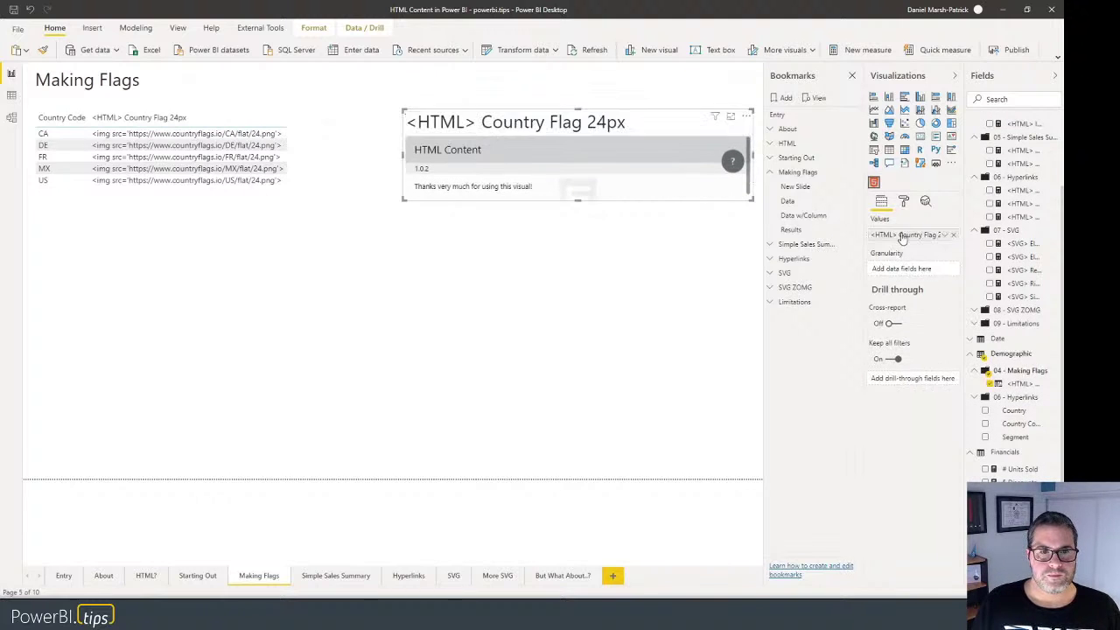
pyautogui.moveTo(577, 200); pyautogui.dragTo(568, 261)
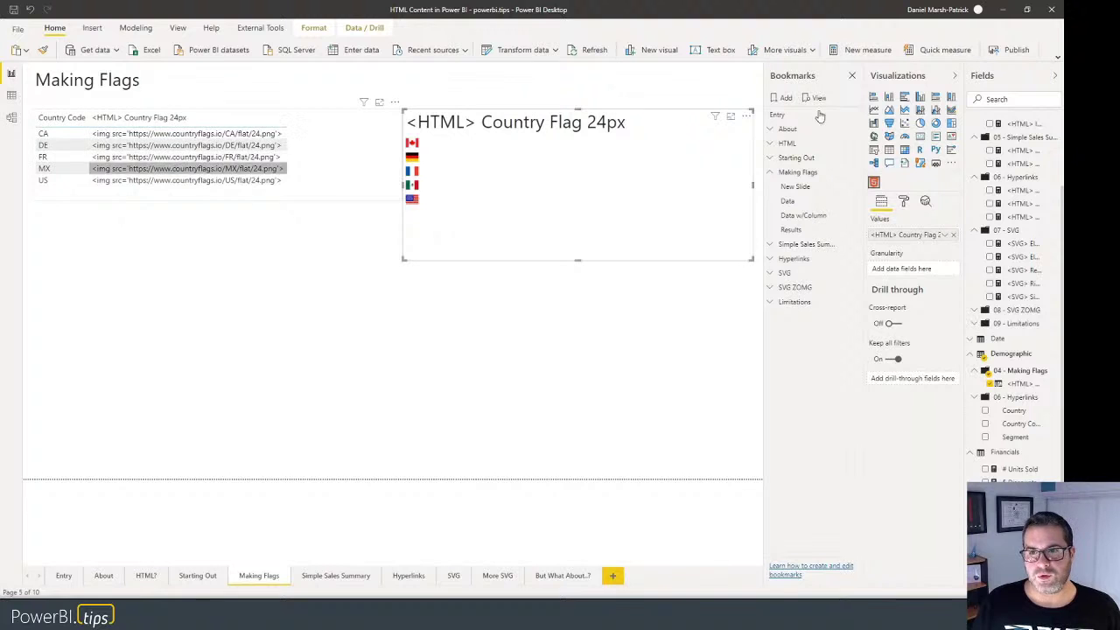
# View the flag visual's underlying data as a table and return to the report.
pyautogui.click(746, 118)
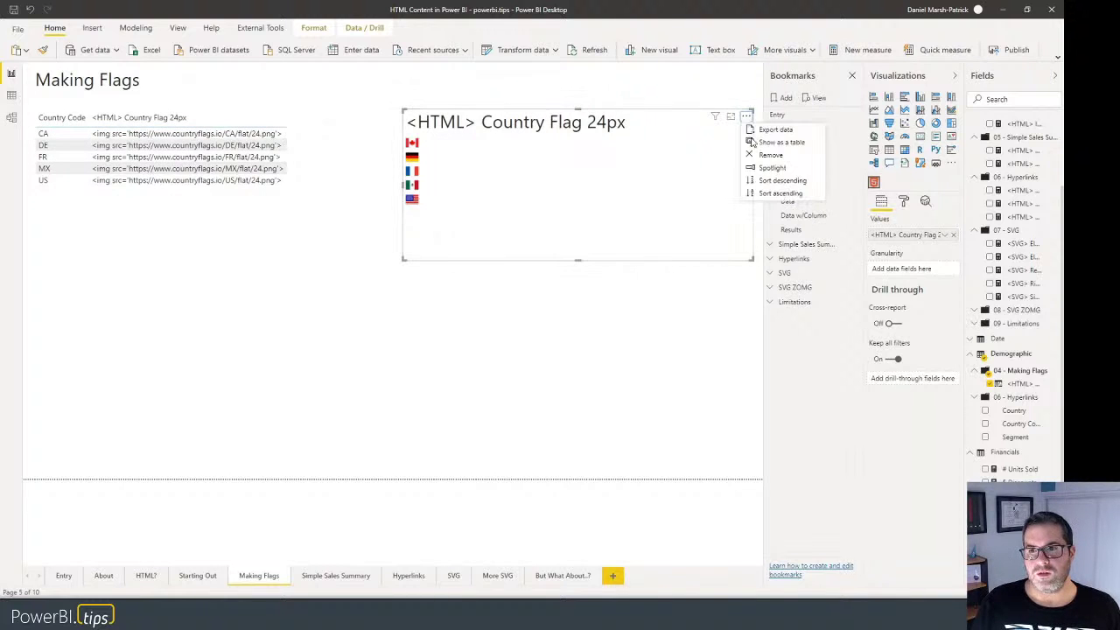
pyautogui.click(770, 142)
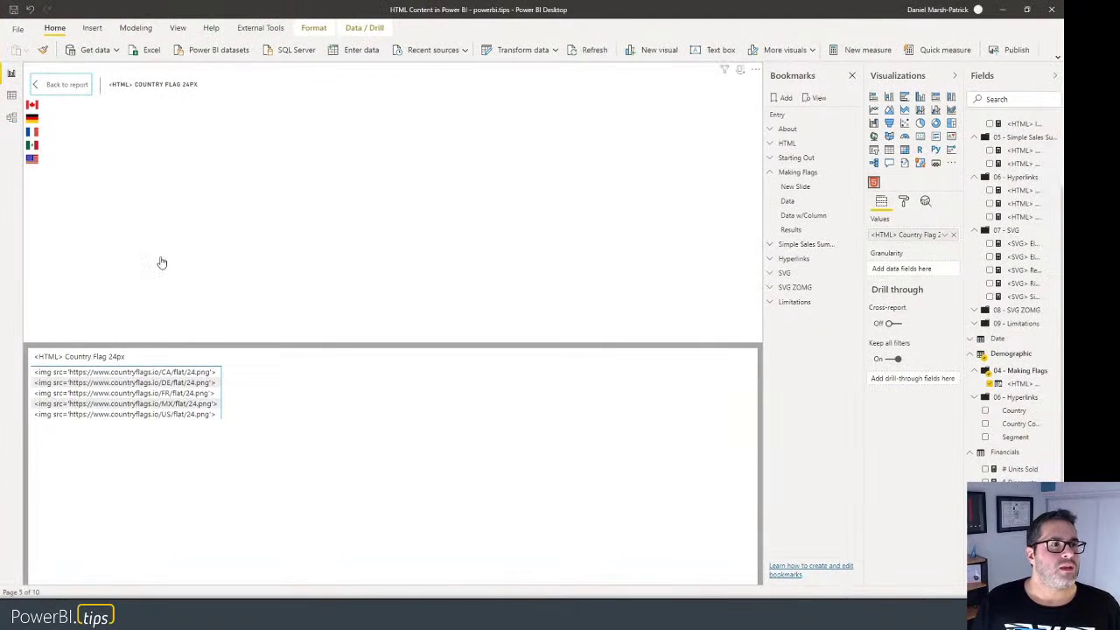
pyautogui.click(76, 87)
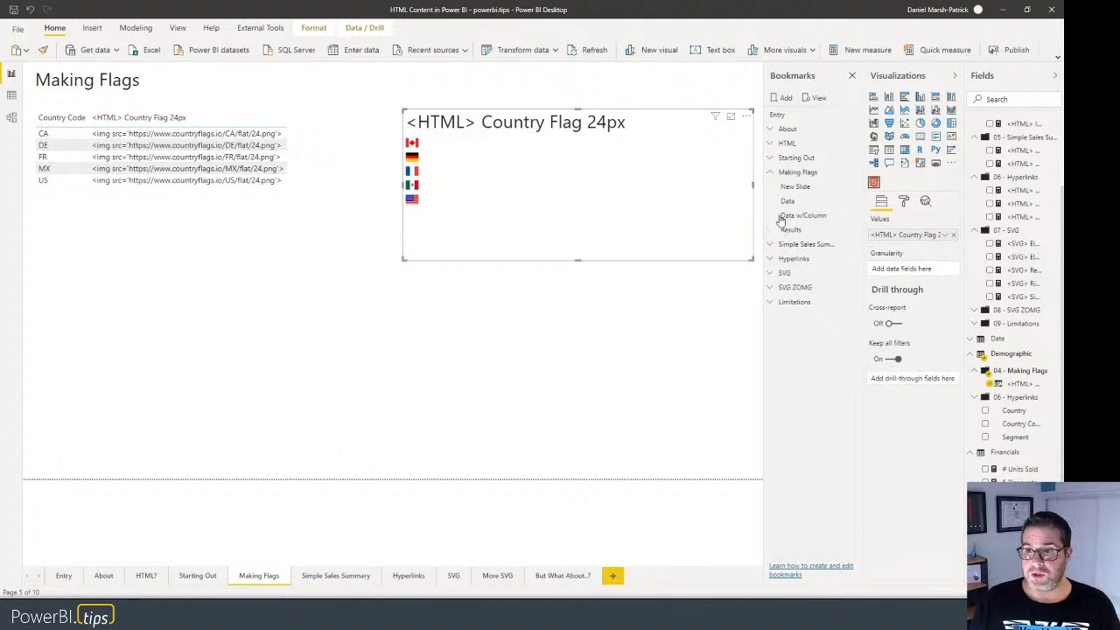
# Turn on Show Raw HTML in the flag visual's content formatting and deselect the visual.
pyautogui.click(906, 201)
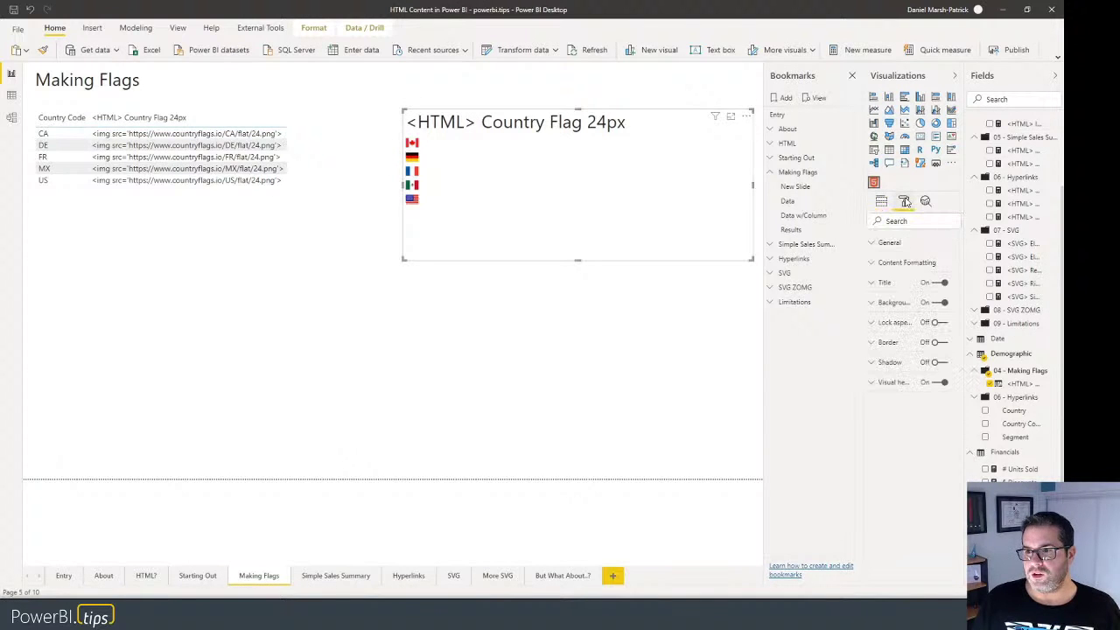
pyautogui.click(898, 264)
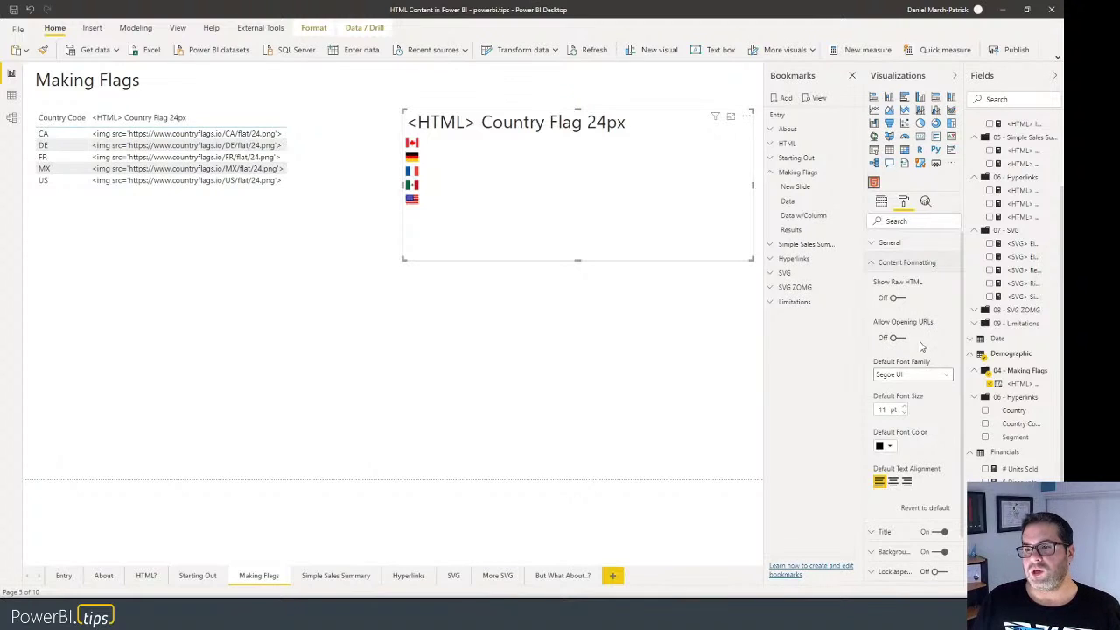
pyautogui.click(896, 299)
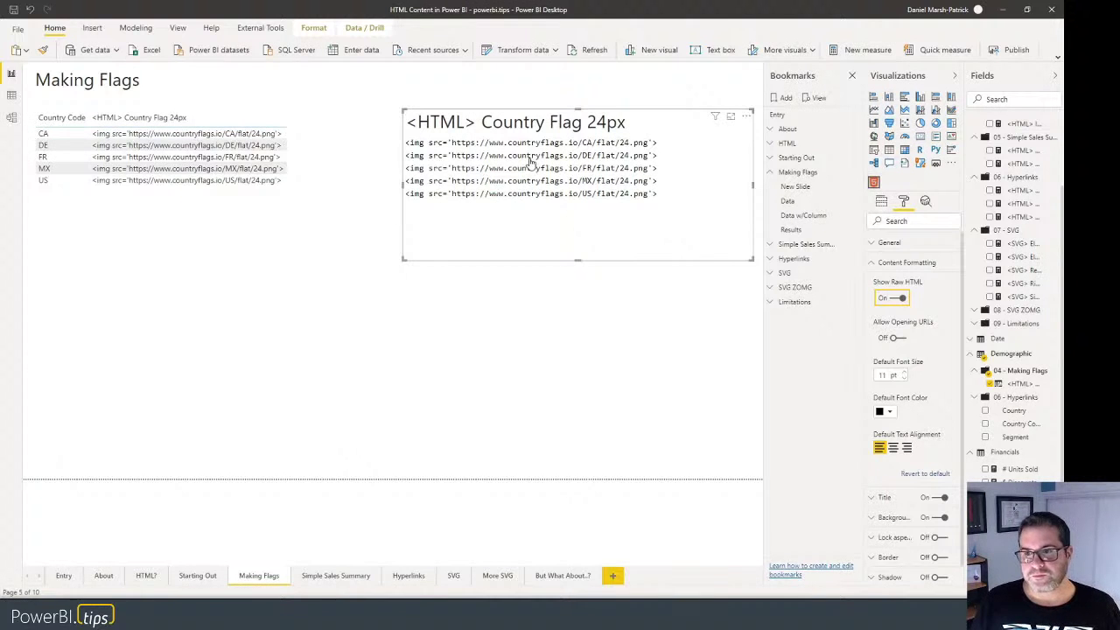
pyautogui.click(638, 276)
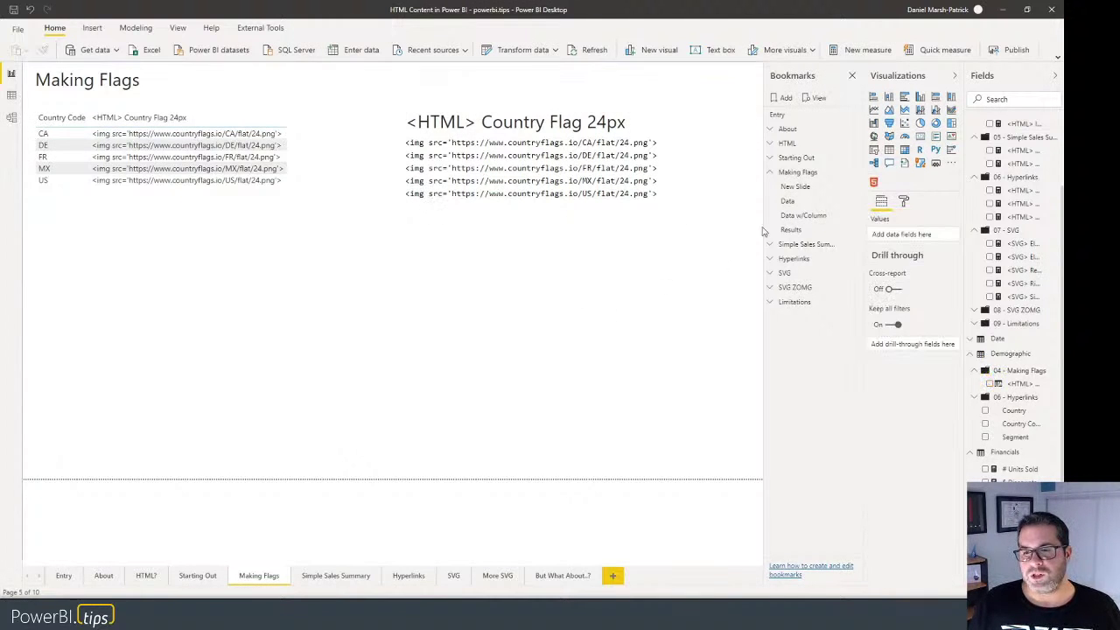
# Collapse the Making Flags bookmark group and show the New Slide and Singleton bookmarks of the Simple Sales Summary group.
pyautogui.click(770, 173)
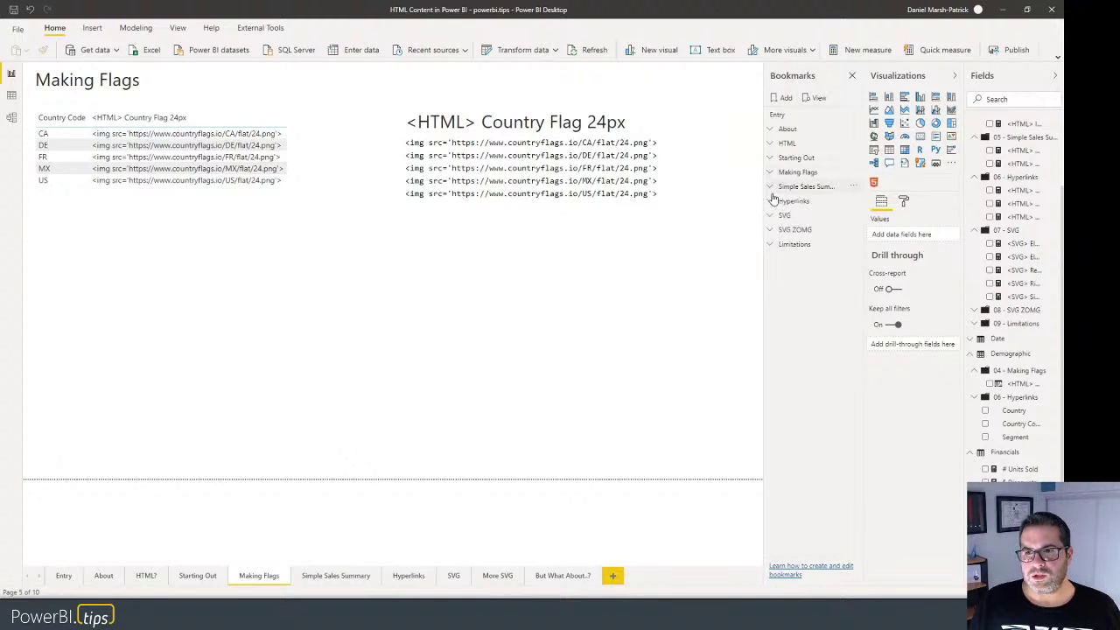
pyautogui.click(771, 187)
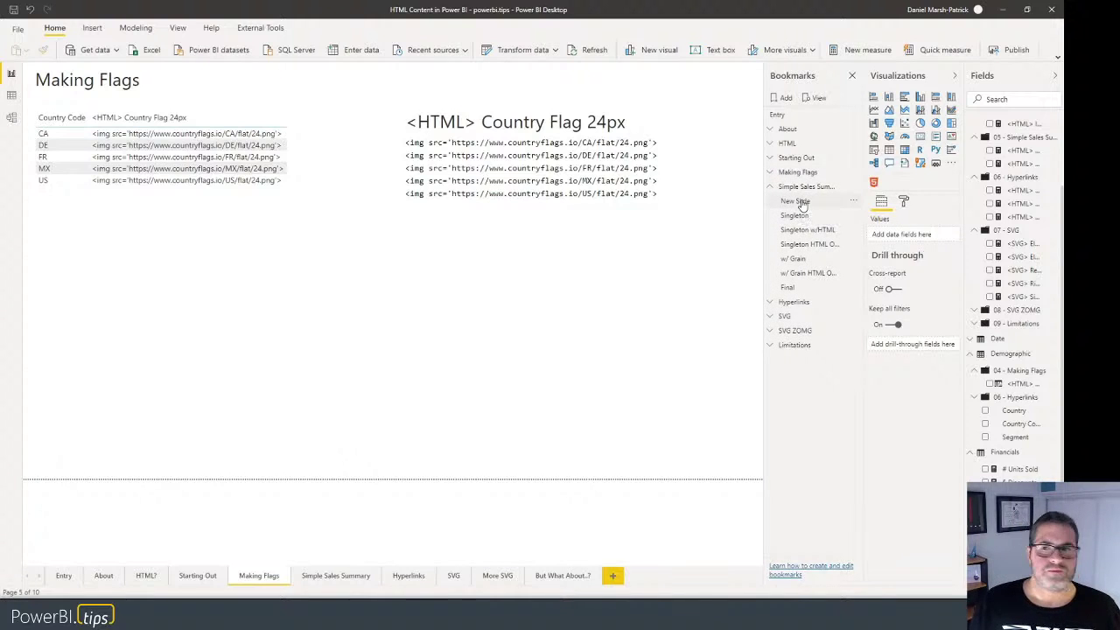
pyautogui.click(802, 202)
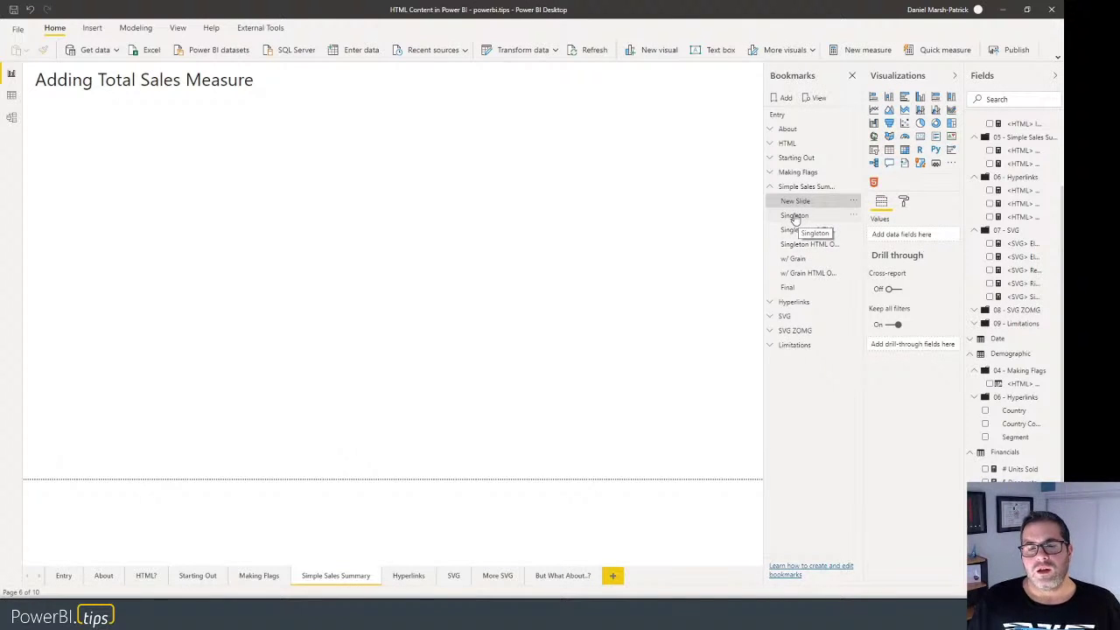
pyautogui.click(794, 216)
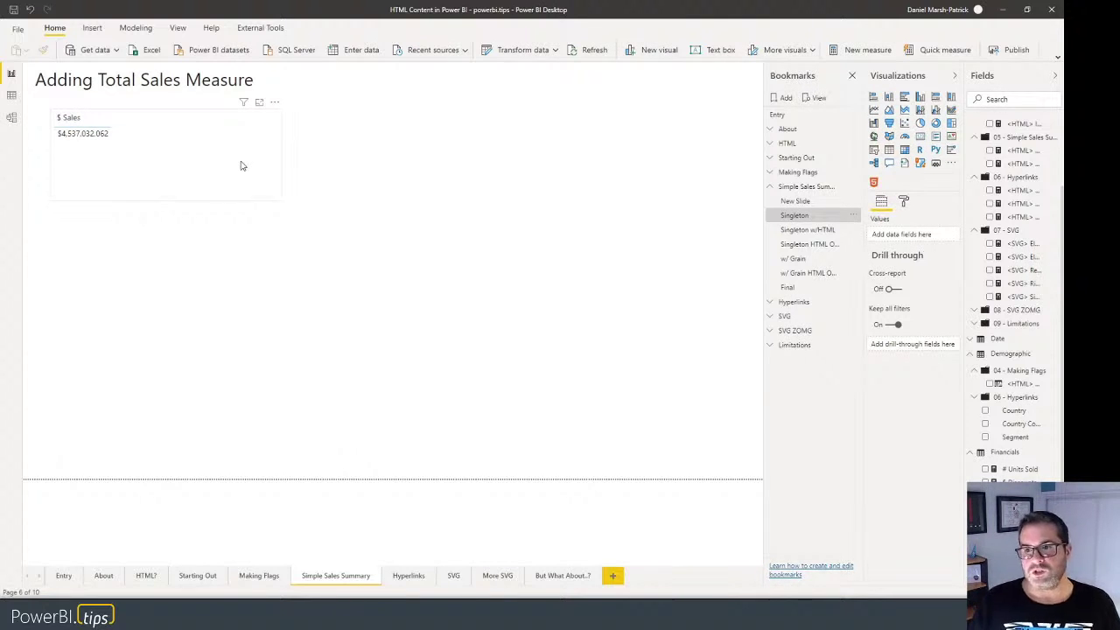
# Open the <HTML> Sales Summary (Simple) measure's formula, magnify it, and mark the <b> tag and the FORMAT([$ Sales], "$#,##0") expression.
pyautogui.click(1017, 151)
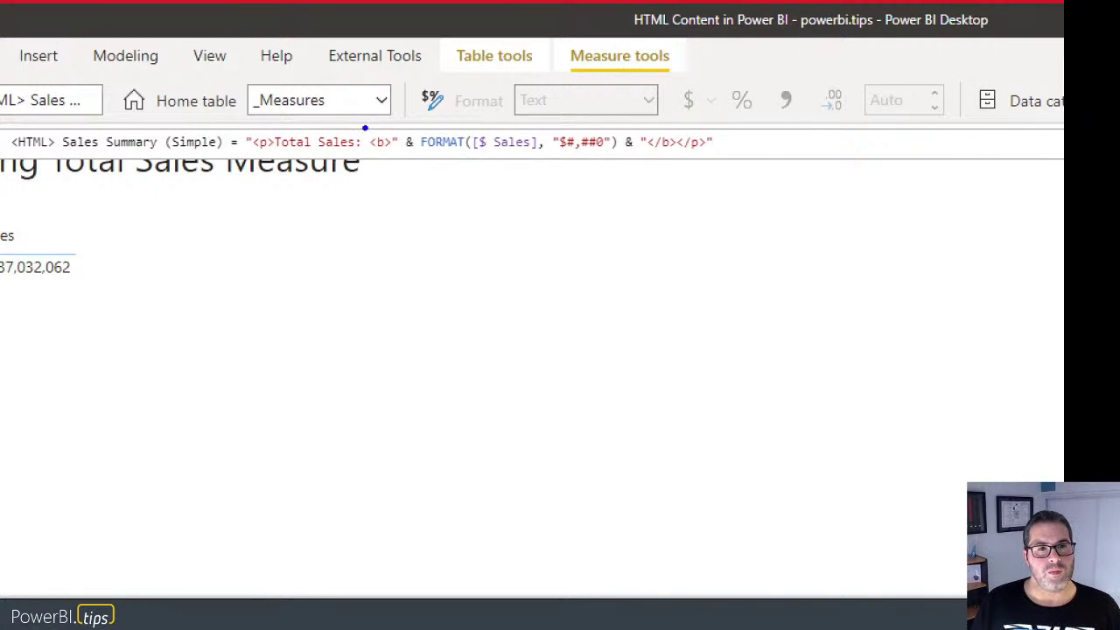
pyautogui.moveTo(362, 133); pyautogui.dragTo(395, 155)
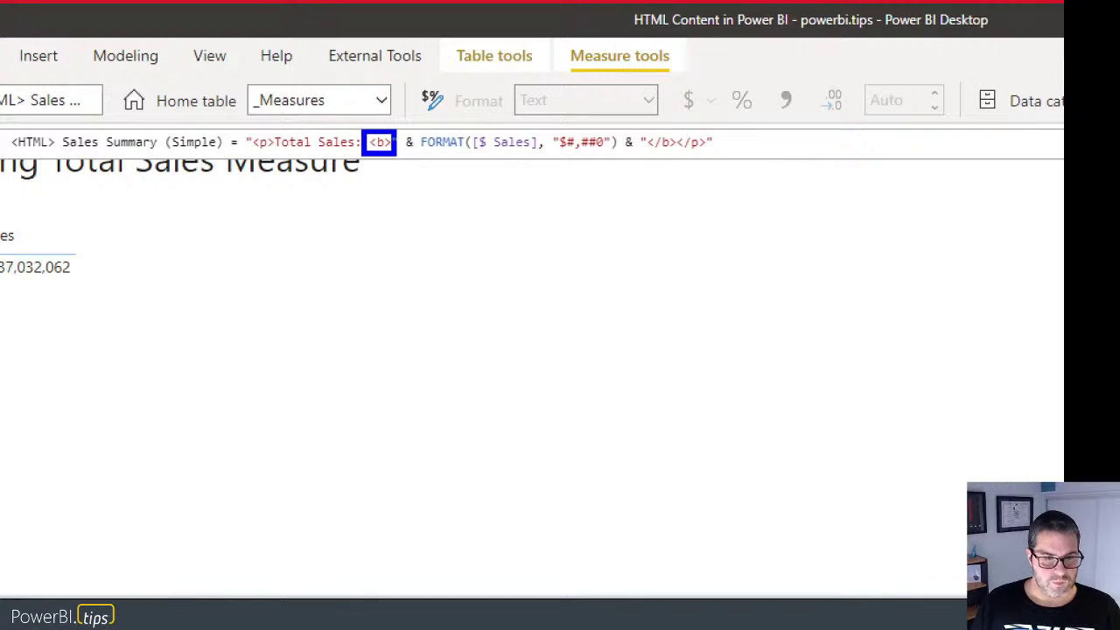
pyautogui.press('e')
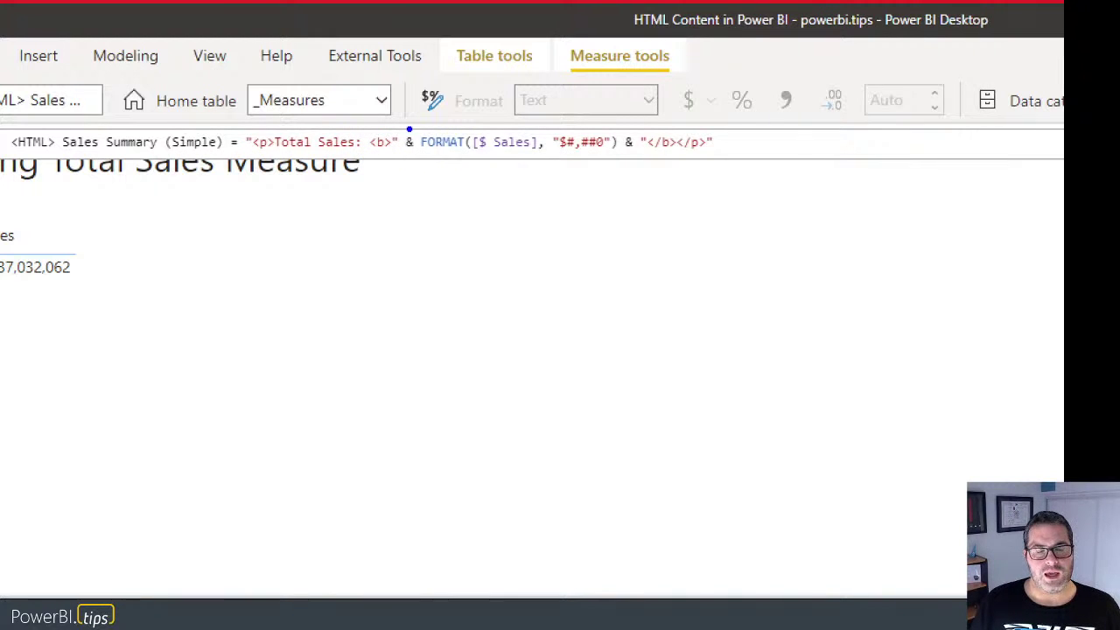
pyautogui.moveTo(416, 133); pyautogui.dragTo(593, 146)
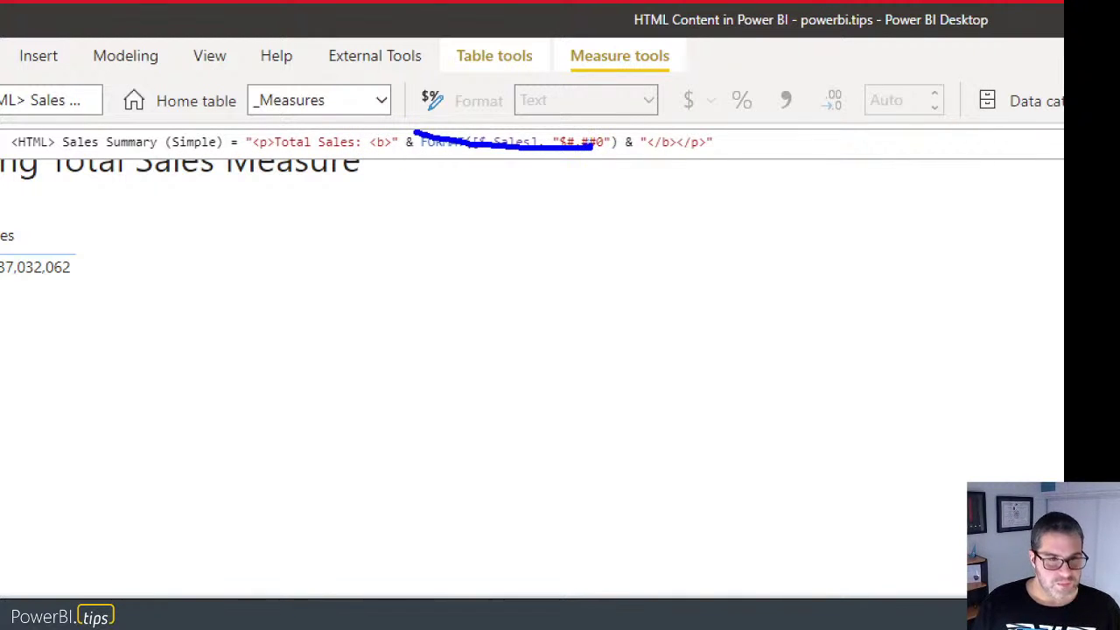
pyautogui.press('e')
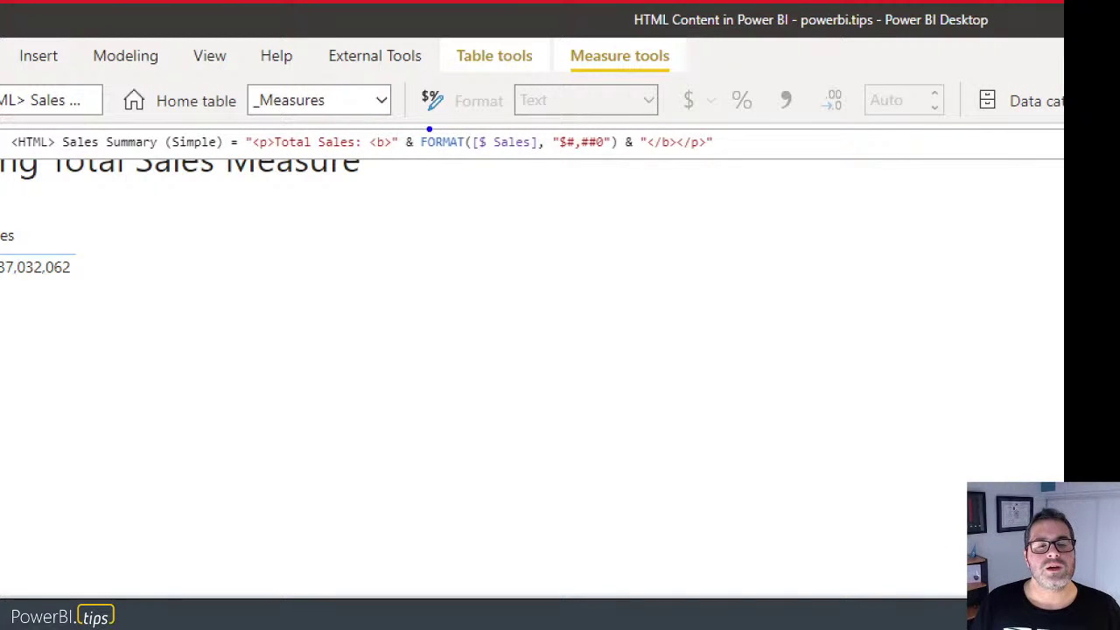
pyautogui.moveTo(416, 126)
pyautogui.mouseDown()
pyautogui.moveTo(445, 155)
pyautogui.moveTo(622, 157)
pyautogui.mouseUp()
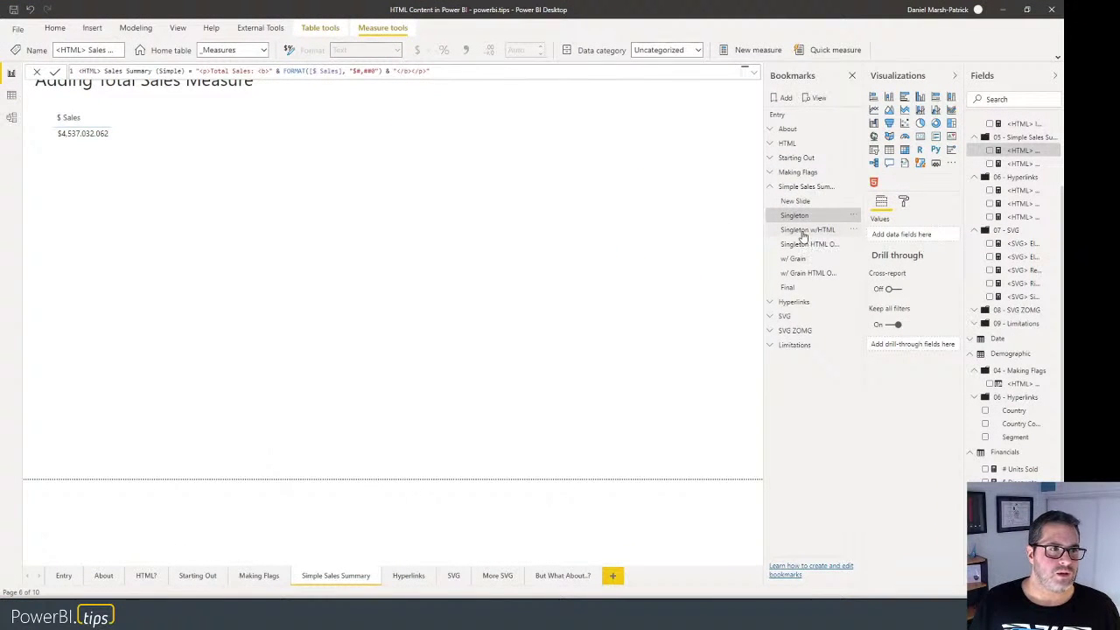
# Show the Singleton w/HTML bookmark and the Singleton HTML output bookmark that follows it.
pyautogui.click(805, 230)
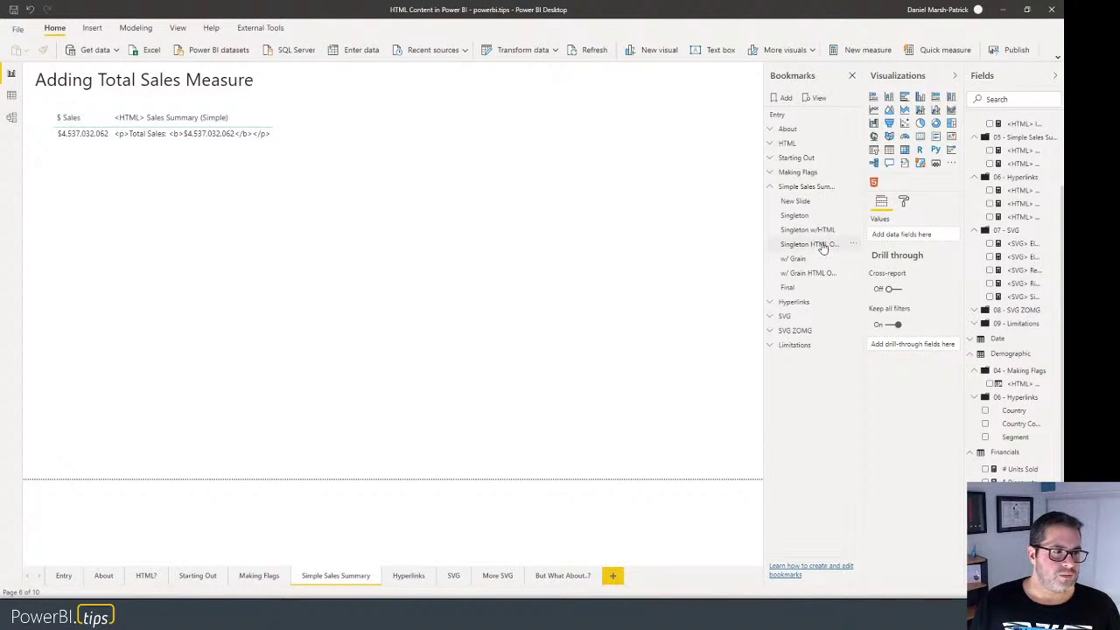
pyautogui.click(821, 245)
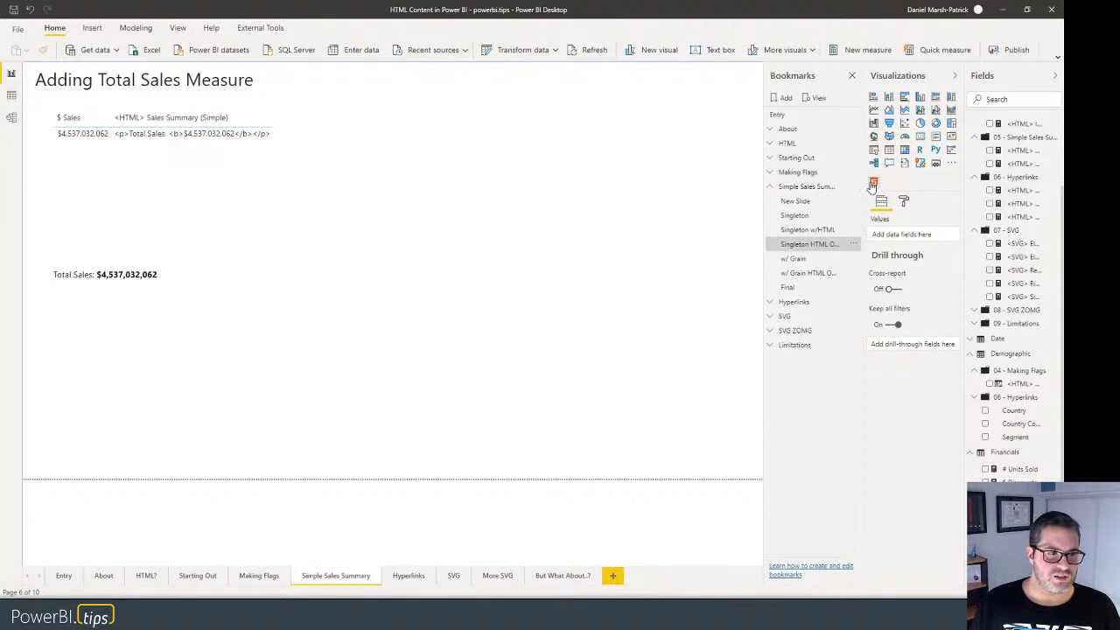
# Build a temporary HTML Content visual from the <HTML> Sales Summary (Simple) measure, move it clear of the table and delete it.
pyautogui.click(872, 185)
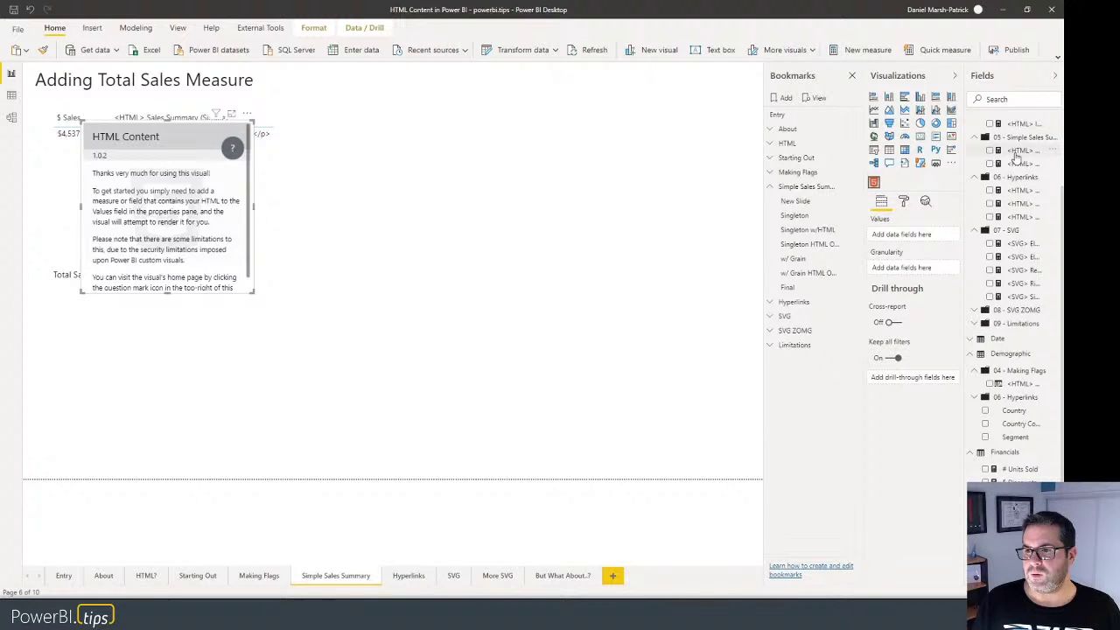
pyautogui.moveTo(1016, 154); pyautogui.dragTo(908, 235)
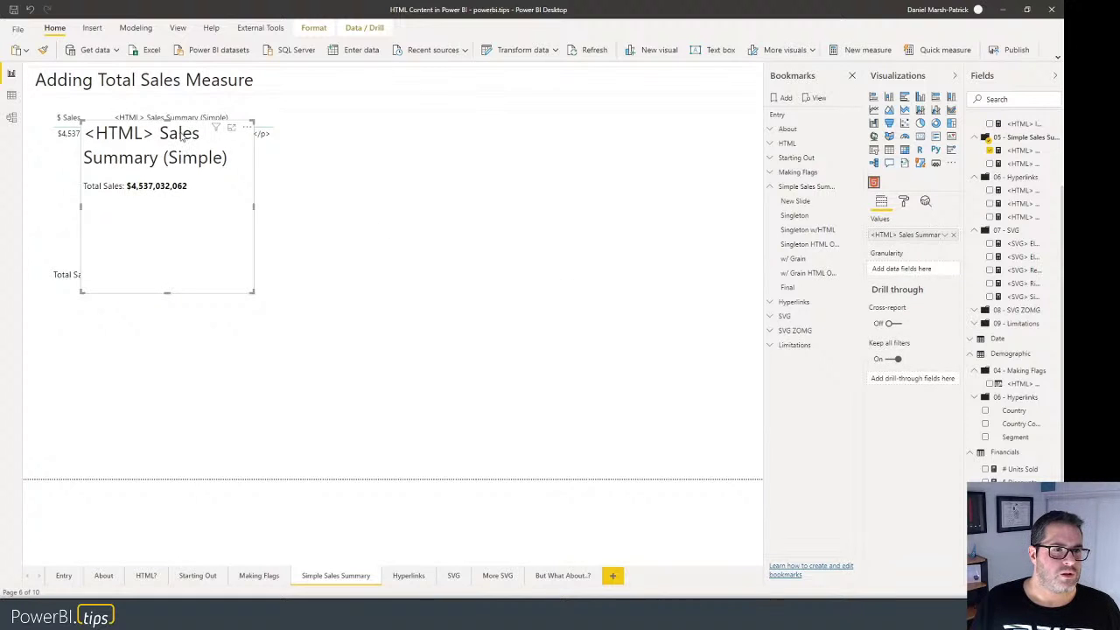
pyautogui.moveTo(183, 133); pyautogui.dragTo(383, 189)
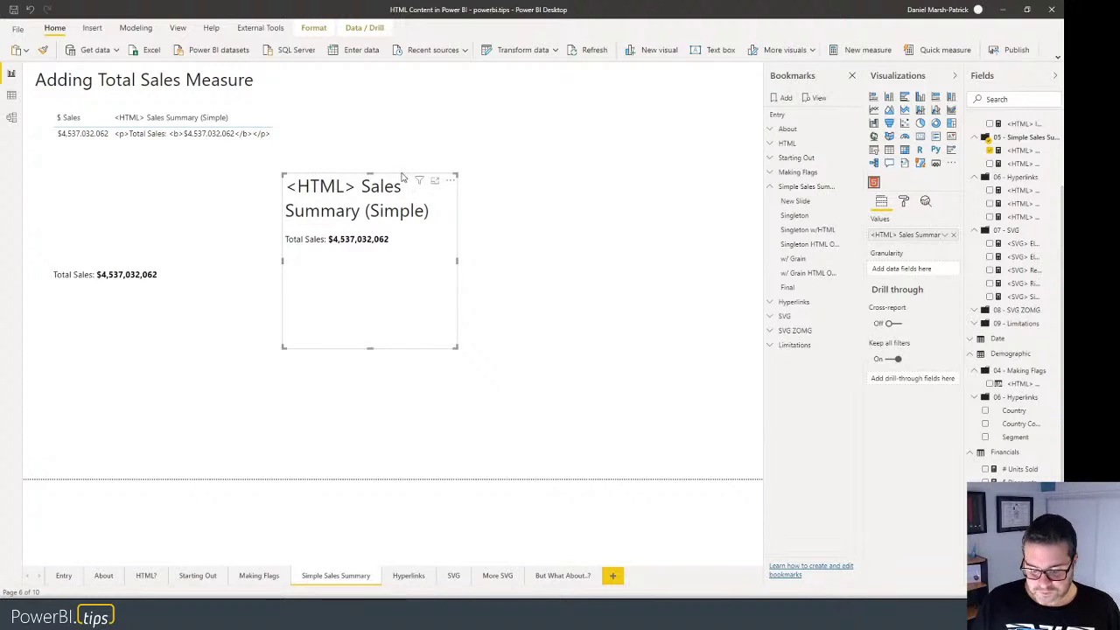
pyautogui.press('Delete')
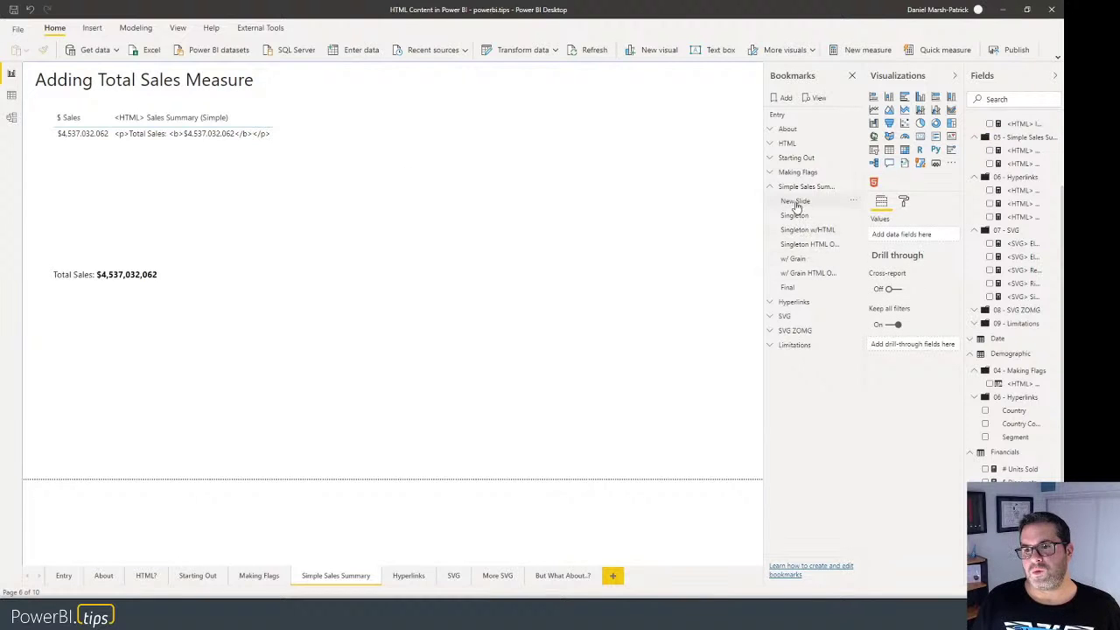
# Show the w/ Grain bookmark with the $ Sales by Country Code table.
pyautogui.click(801, 260)
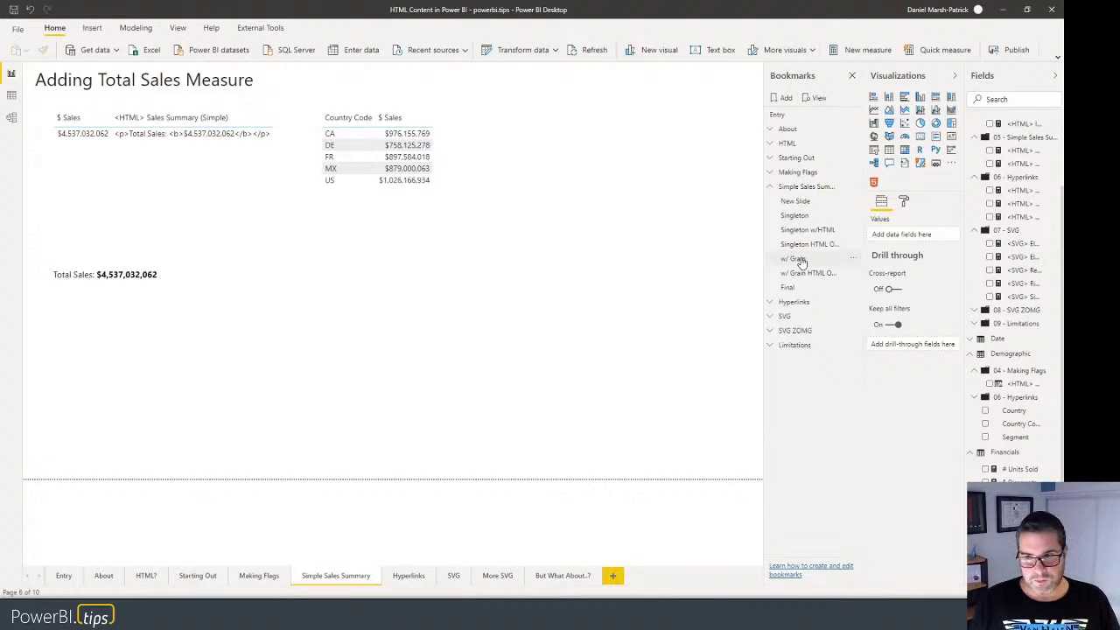
pyautogui.click(800, 259)
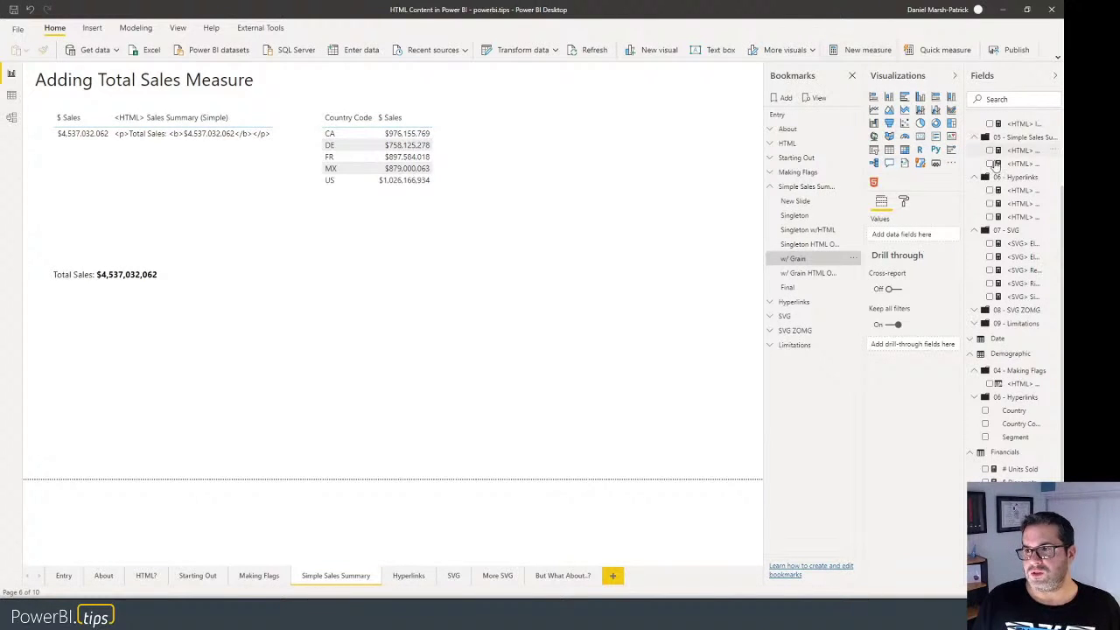
# Open the <HTML> Sales Summary by Country (Simple) formula, magnify it, mark the TotalSales variable, <p> tag and SWITCH line, and leave the formula.
pyautogui.click(1021, 165)
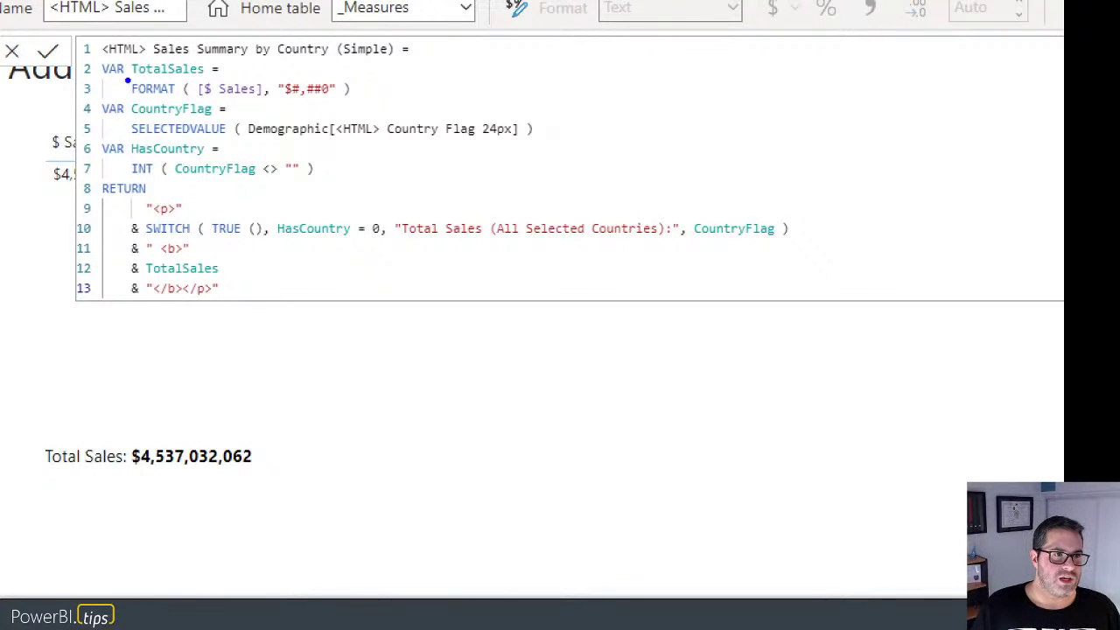
pyautogui.moveTo(125, 79); pyautogui.dragTo(376, 102)
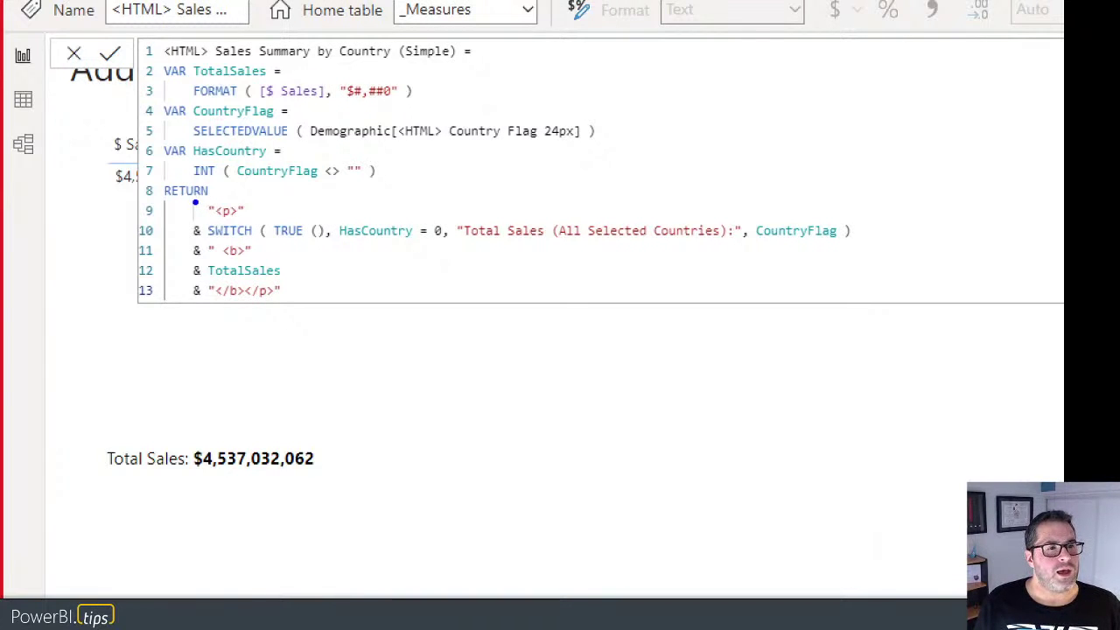
pyautogui.moveTo(181, 194); pyautogui.dragTo(271, 225)
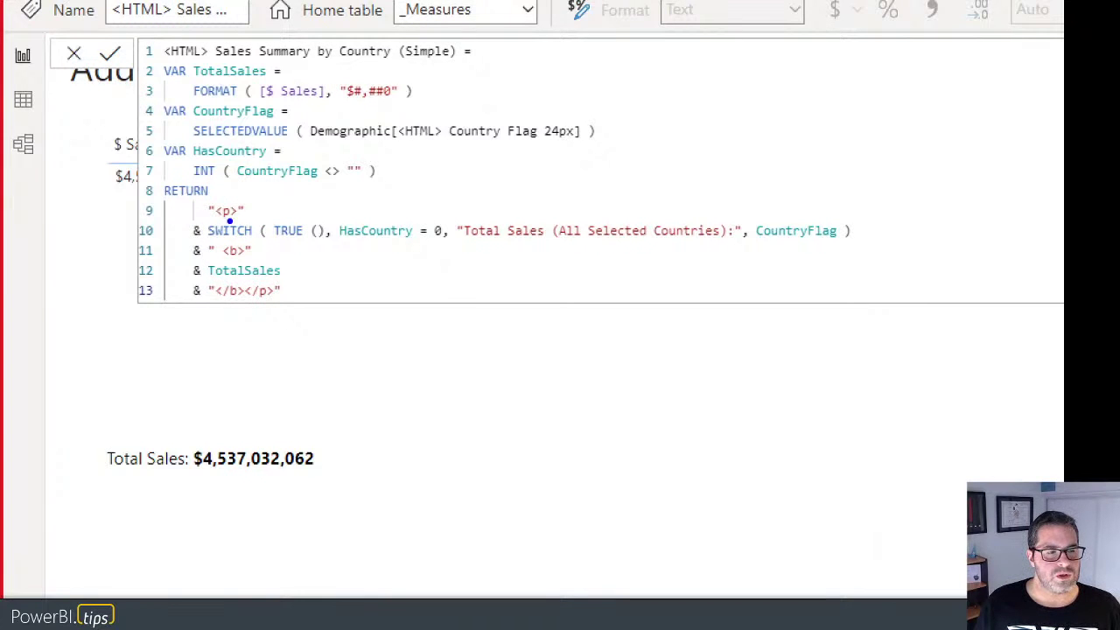
pyautogui.moveTo(180, 219)
pyautogui.mouseDown()
pyautogui.moveTo(320, 242)
pyautogui.moveTo(862, 230)
pyautogui.moveTo(889, 245)
pyautogui.moveTo(865, 245)
pyautogui.mouseUp()
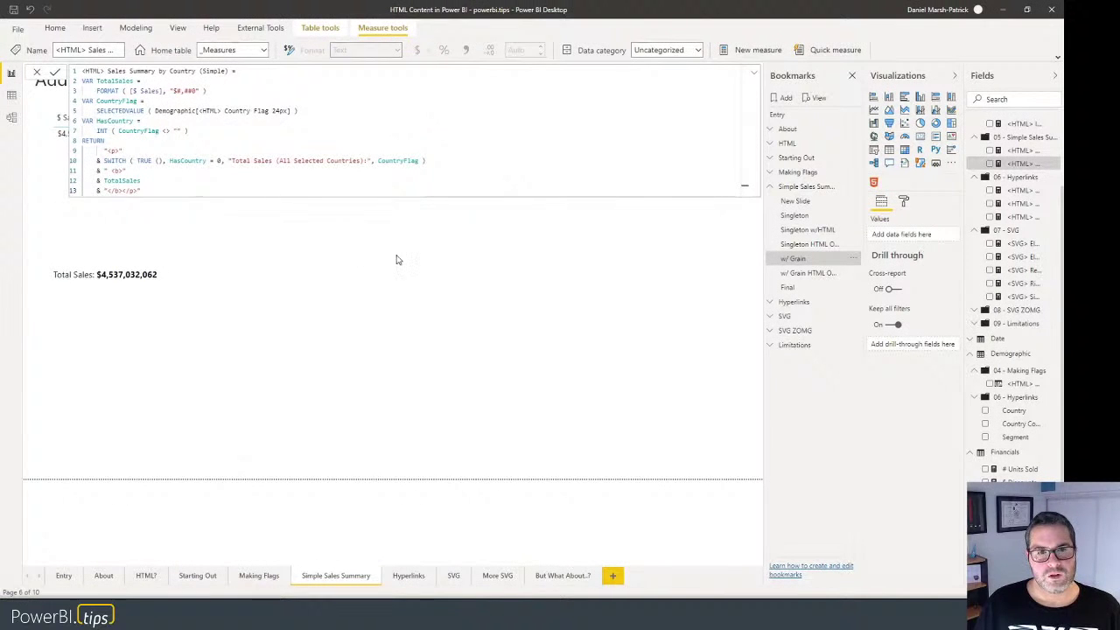
pyautogui.click(385, 249)
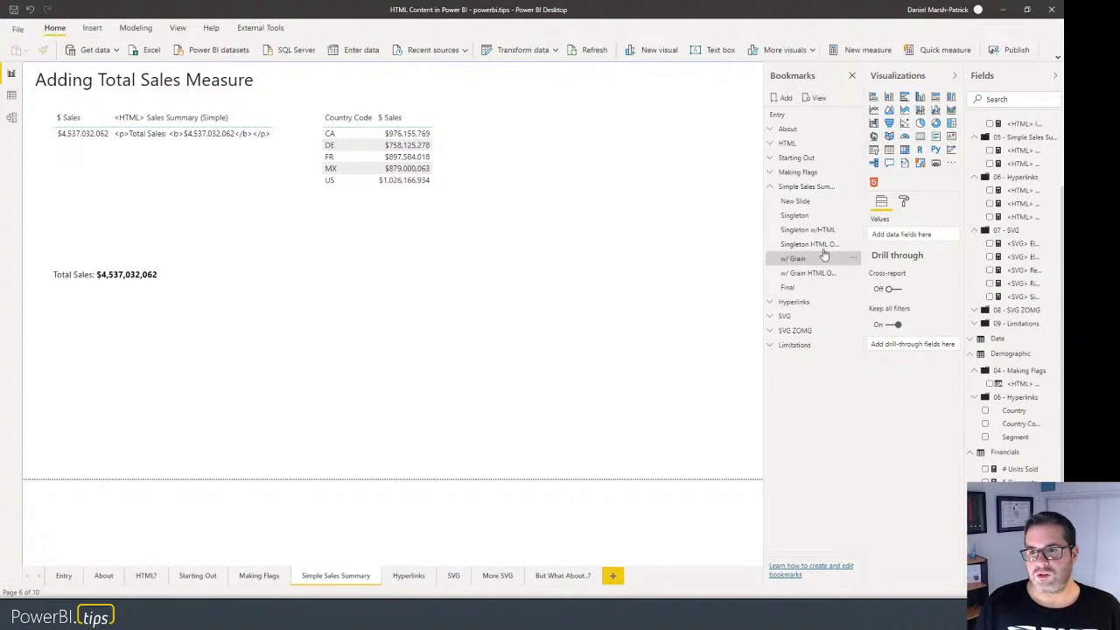
# Show the w/ Grain HTML Output bookmark and examine the country codes, sales and generated HTML in the table rows.
pyautogui.click(807, 274)
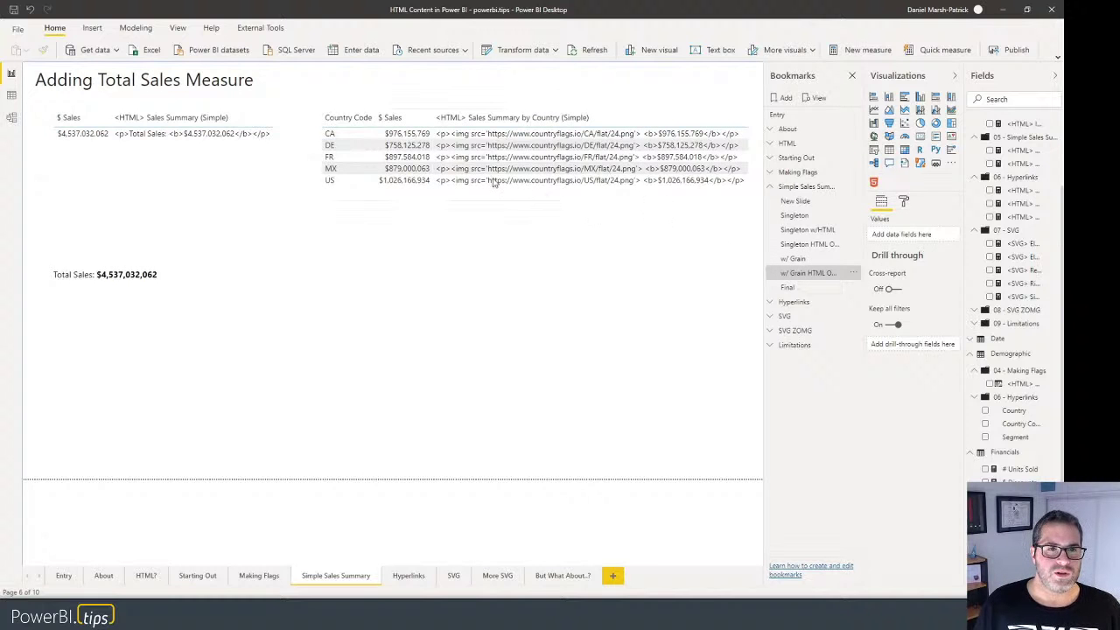
pyautogui.moveTo(358, 133); pyautogui.dragTo(349, 180)
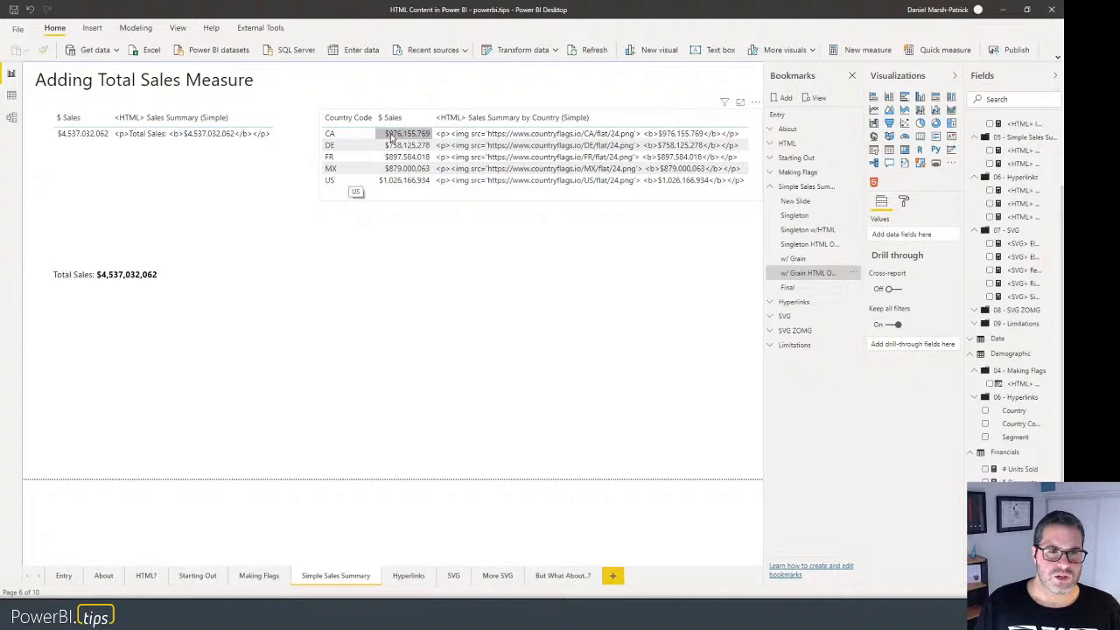
pyautogui.click(525, 136)
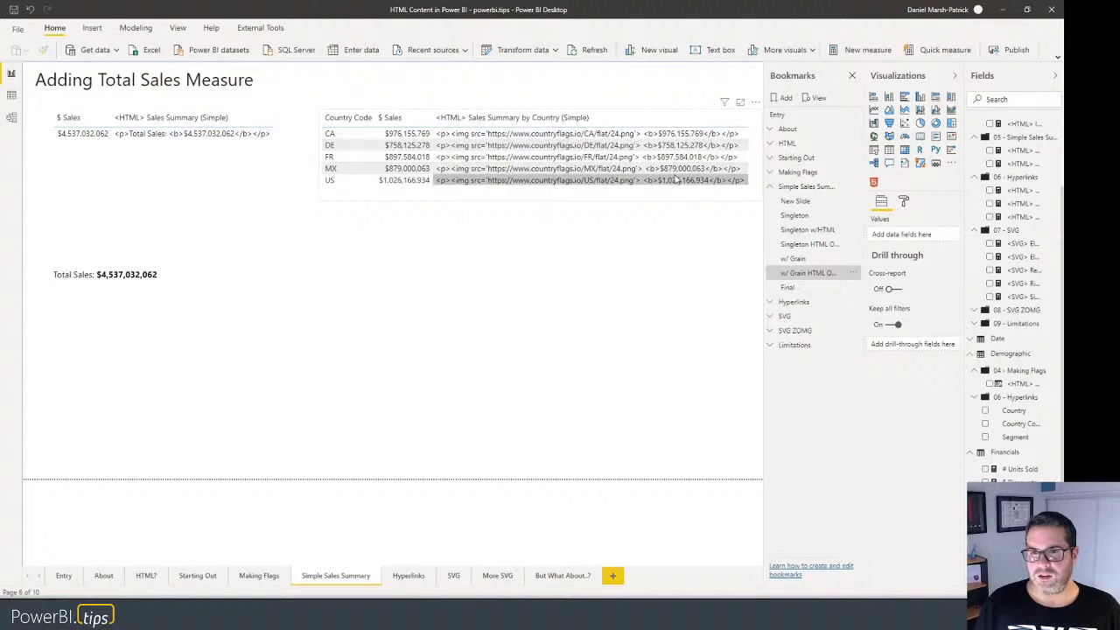
# Remove the Country Code field from the table with the <HTML> Sales Summary by Country (Simple) measure.
pyautogui.click(665, 118)
pyautogui.click(722, 203)
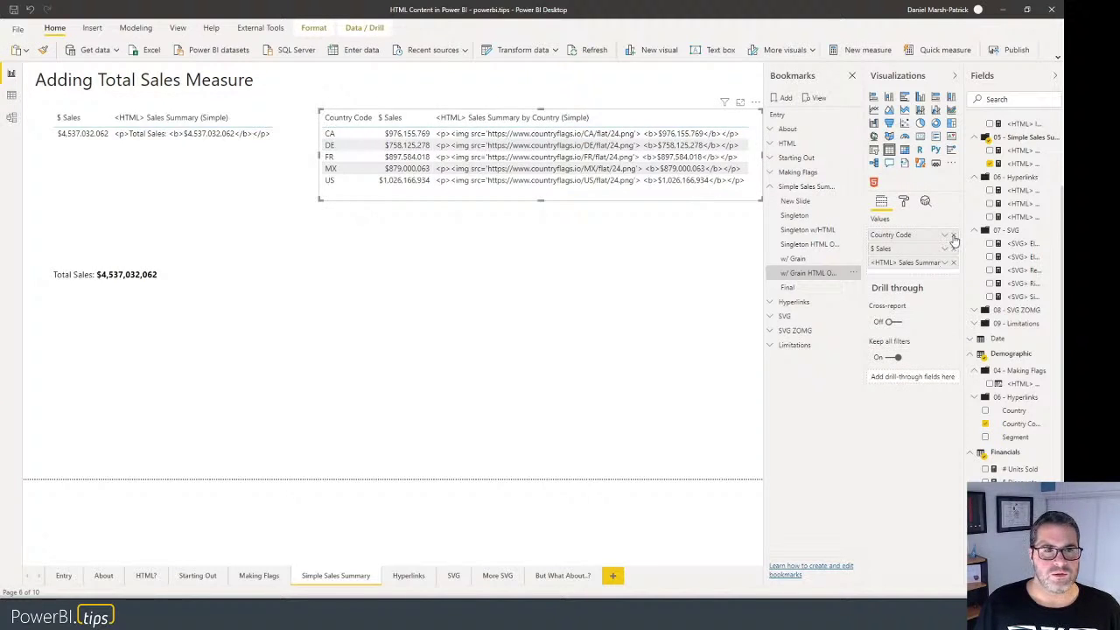
pyautogui.click(953, 235)
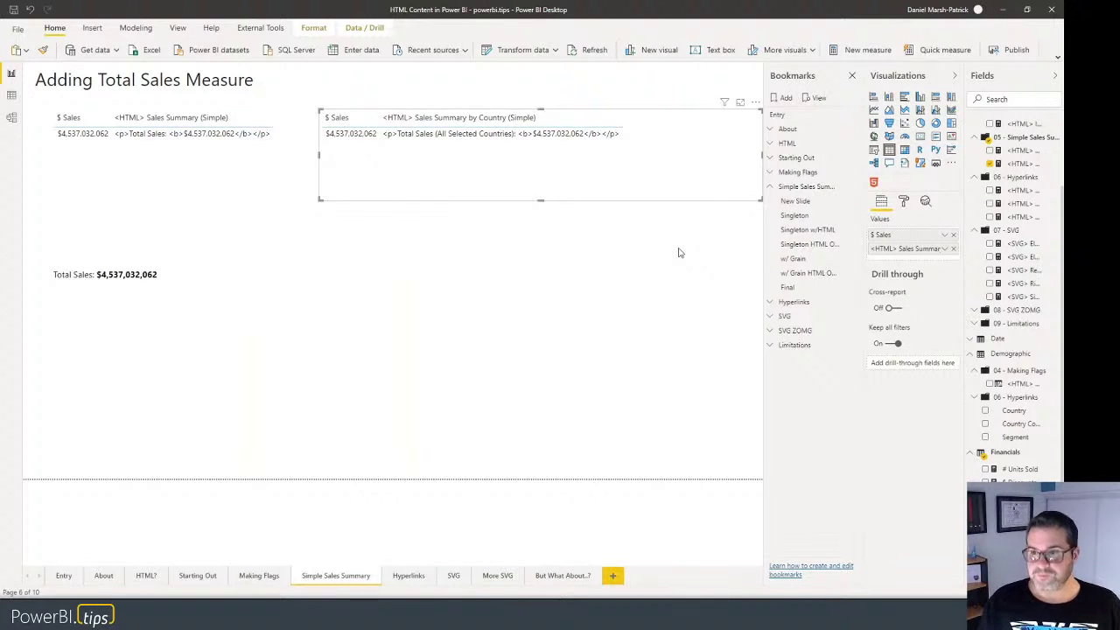
# Show the Final bookmark and remove Country from the Granularity of the HTML Content visual with the country flags.
pyautogui.click(788, 286)
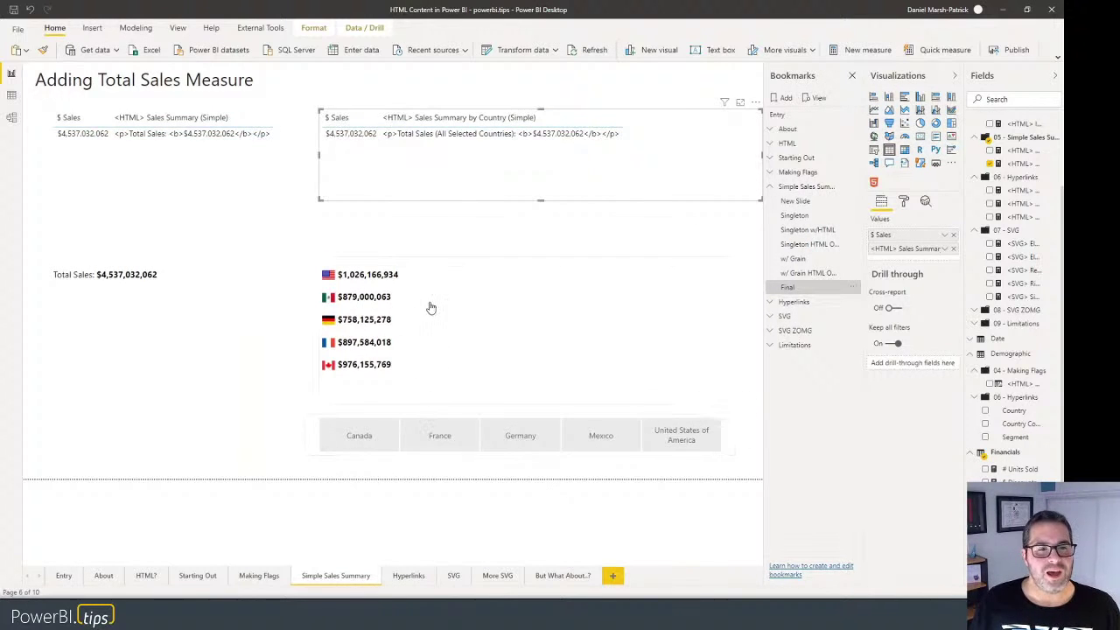
pyautogui.click(325, 278)
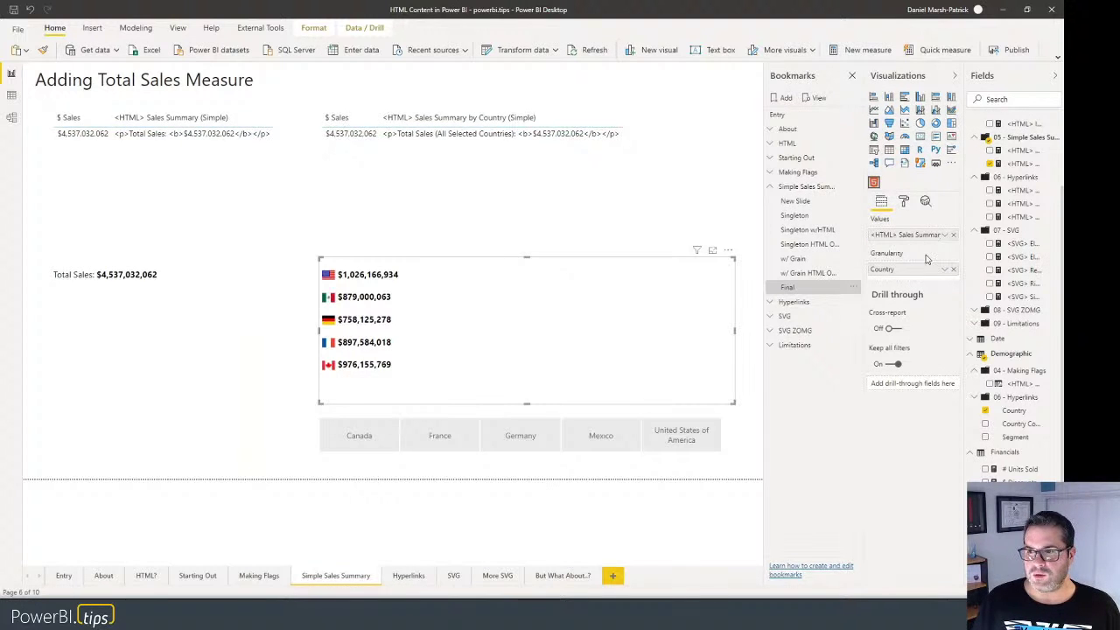
pyautogui.click(954, 269)
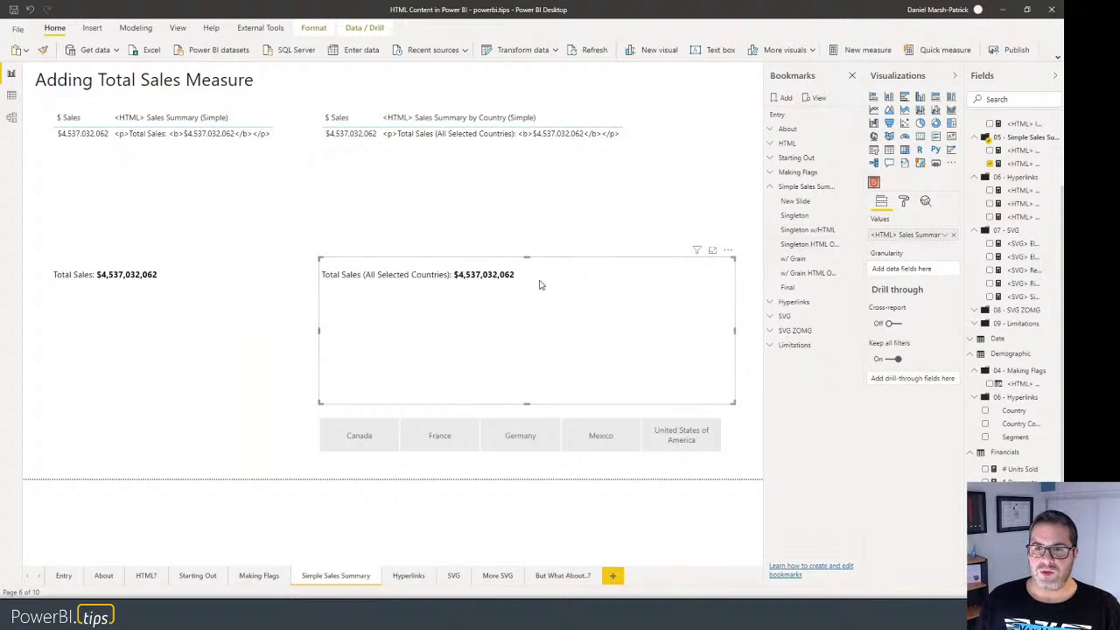
# Add the Country field back to the Granularity of the HTML Content visual above the country slicer.
pyautogui.click(728, 251)
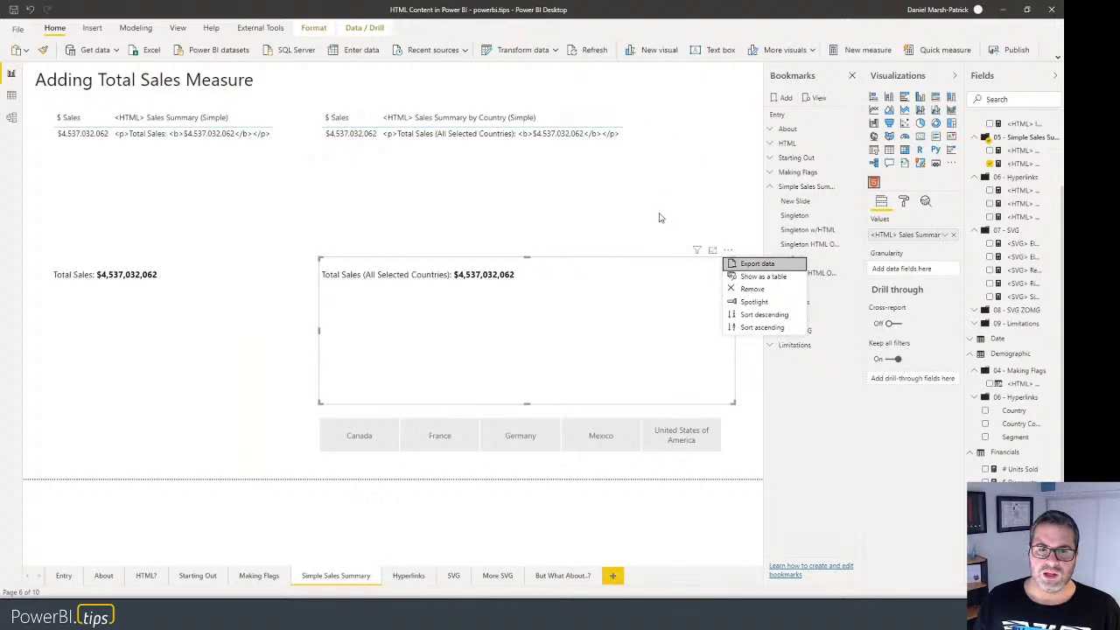
pyautogui.click(516, 277)
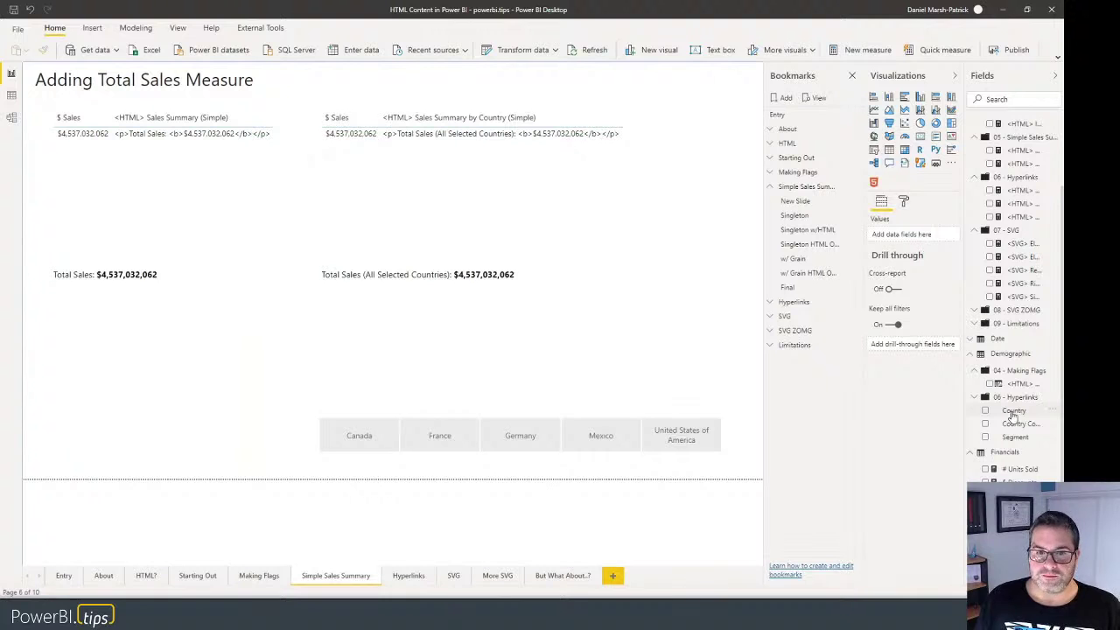
pyautogui.click(559, 307)
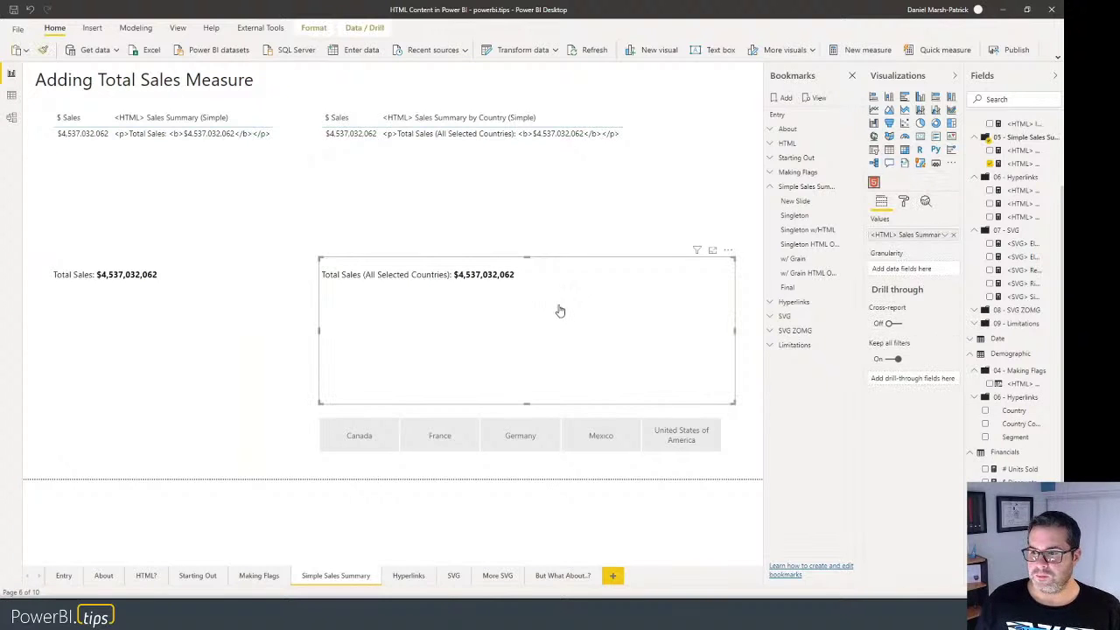
pyautogui.moveTo(1014, 411); pyautogui.dragTo(907, 270)
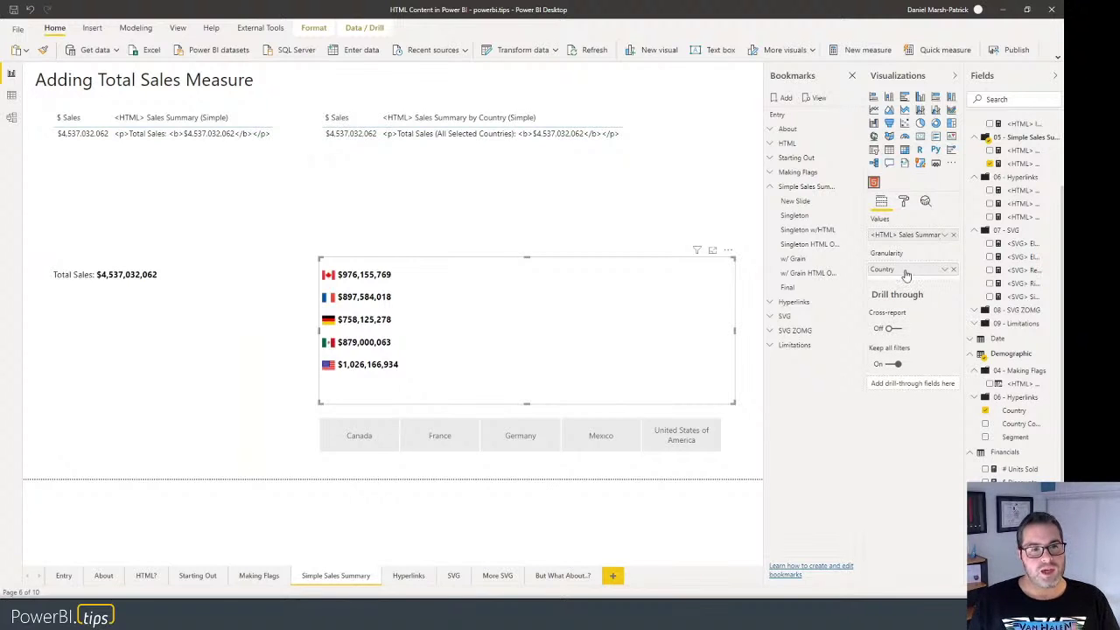
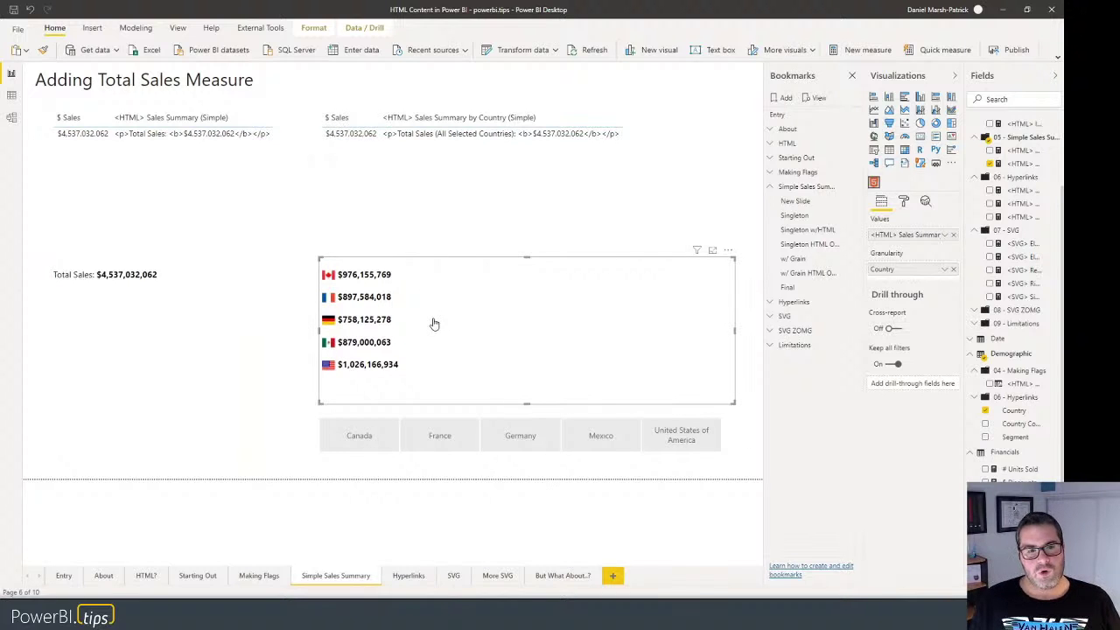
# Filter the page to Canada, extend the selection with France and Mexico, narrow it to Canada alone and clear the slicer.
pyautogui.click(359, 440)
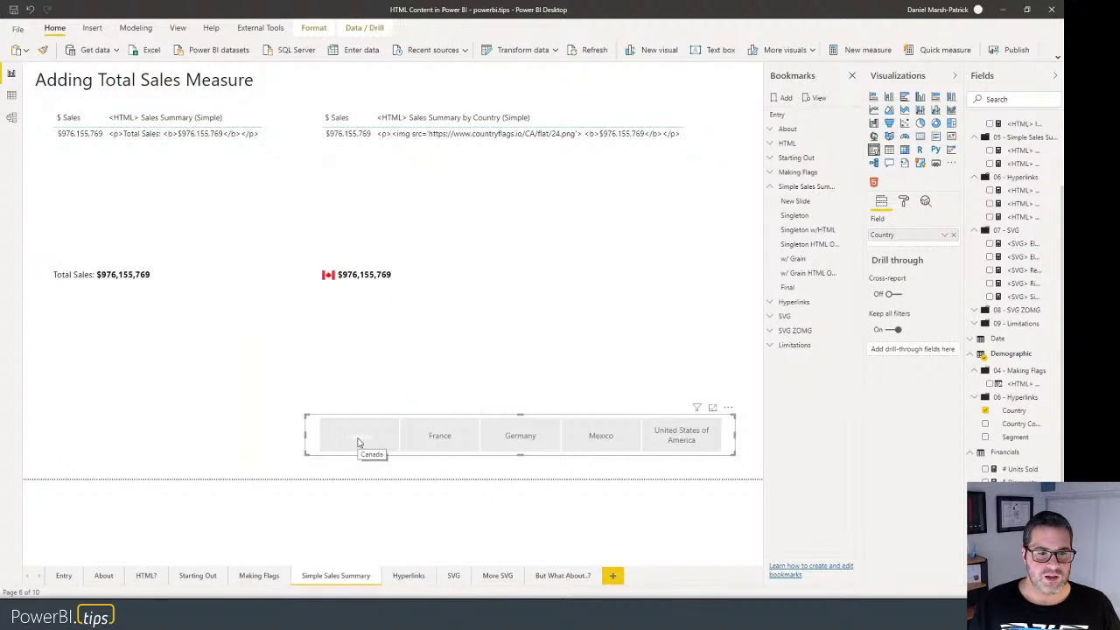
pyautogui.keyDown('ctrl'); pyautogui.click(426, 442); pyautogui.keyUp('ctrl')
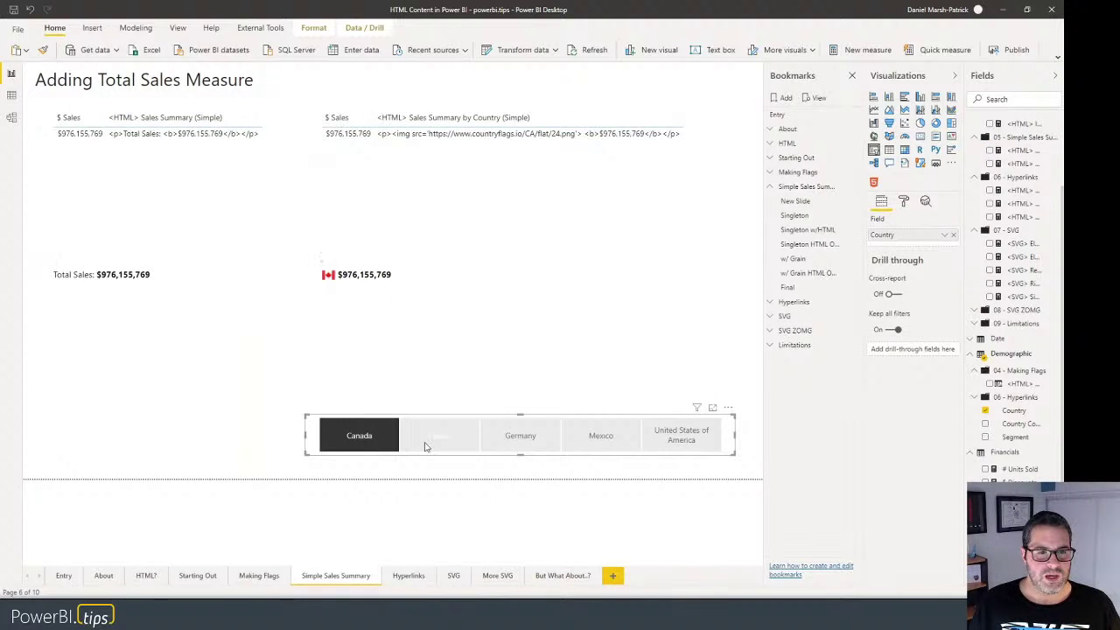
pyautogui.keyDown('ctrl'); pyautogui.click(612, 439); pyautogui.keyUp('ctrl')
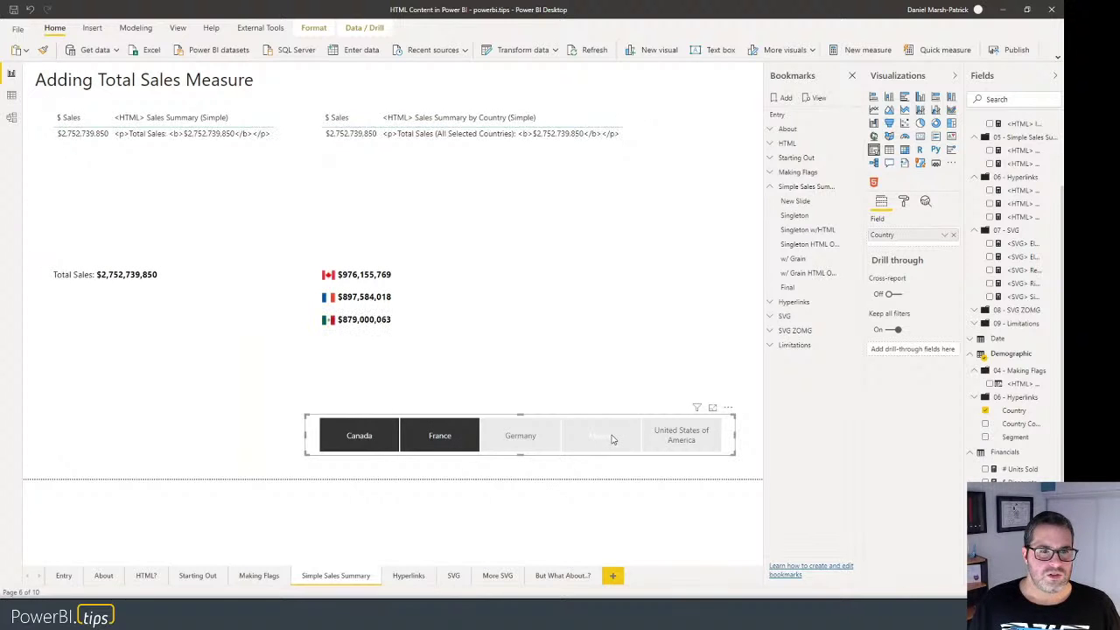
pyautogui.click(353, 446)
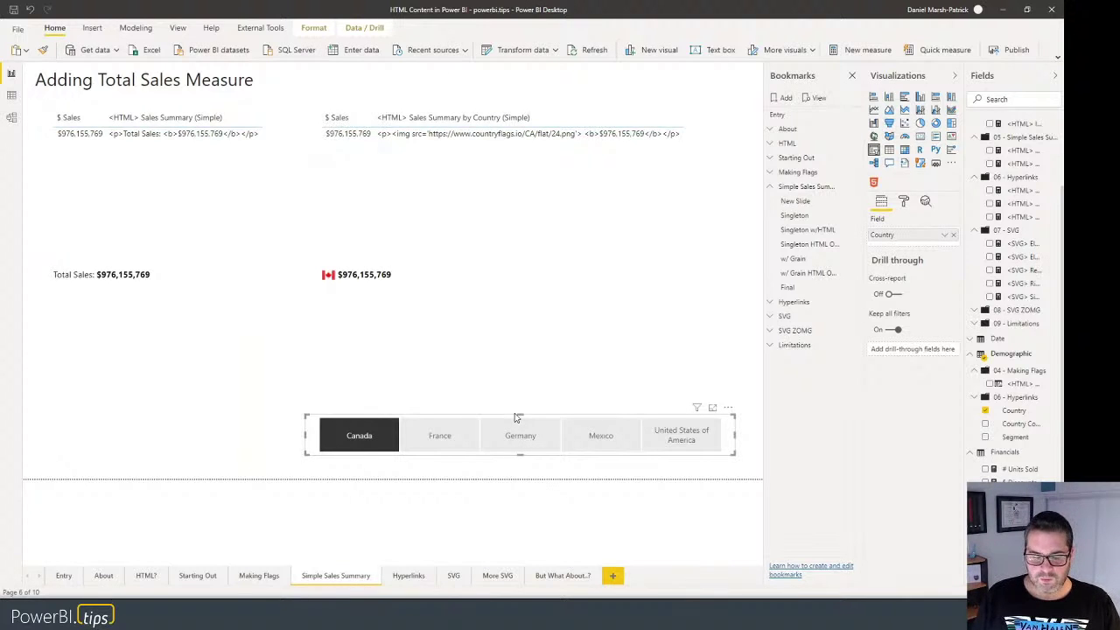
pyautogui.click(379, 436)
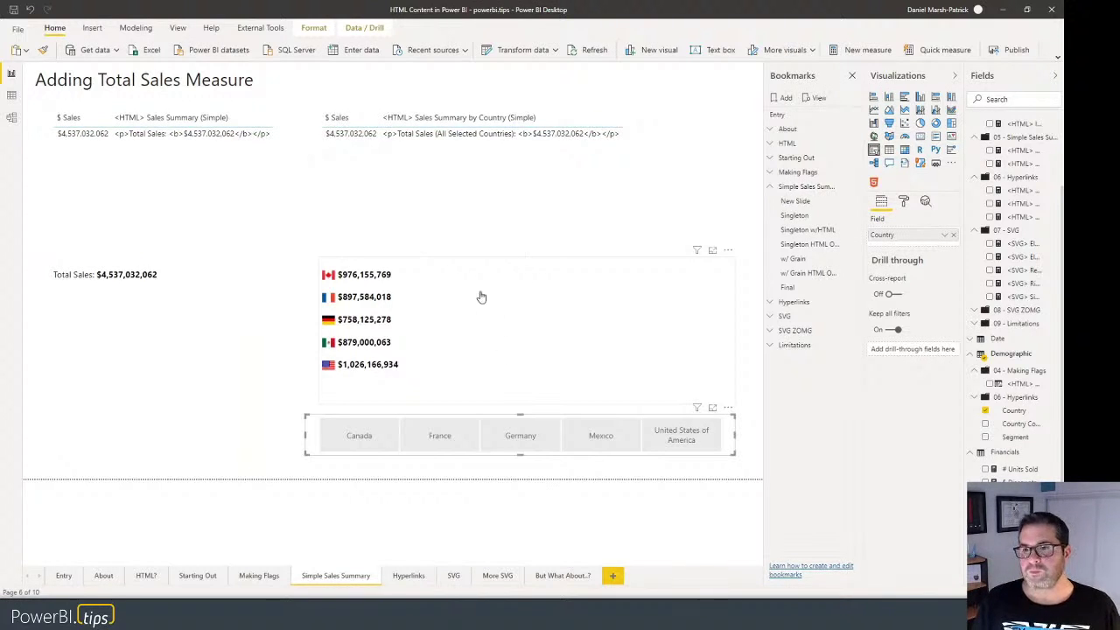
# Collapse the Simple Sales Summary bookmark group, expand Hyperlinks, and show its New Slide and HTTP bookmarks.
pyautogui.click(771, 187)
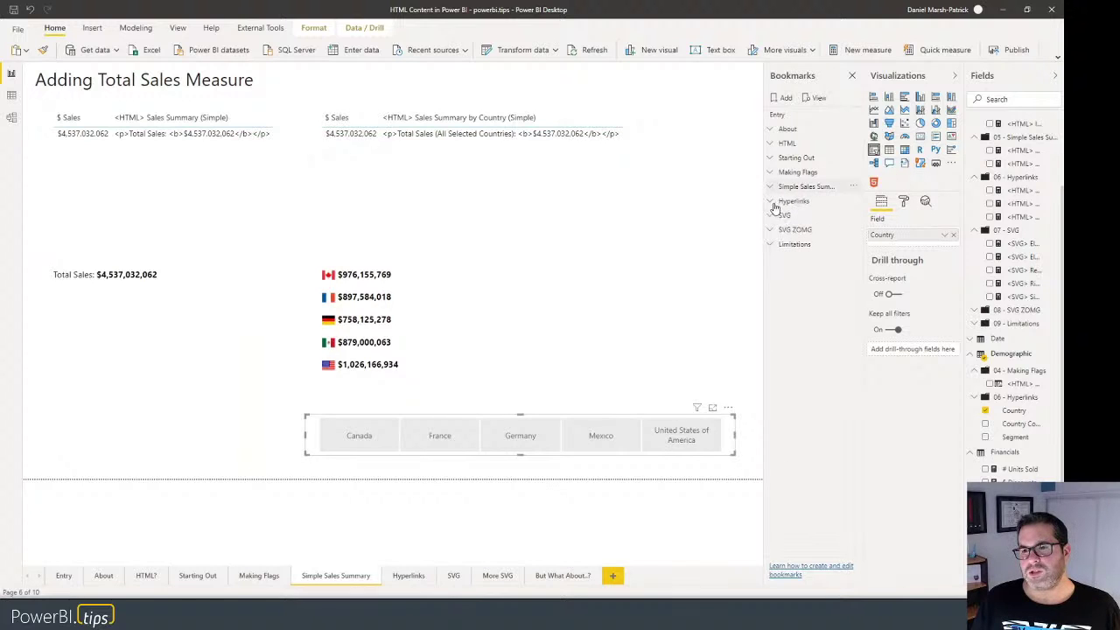
pyautogui.click(770, 201)
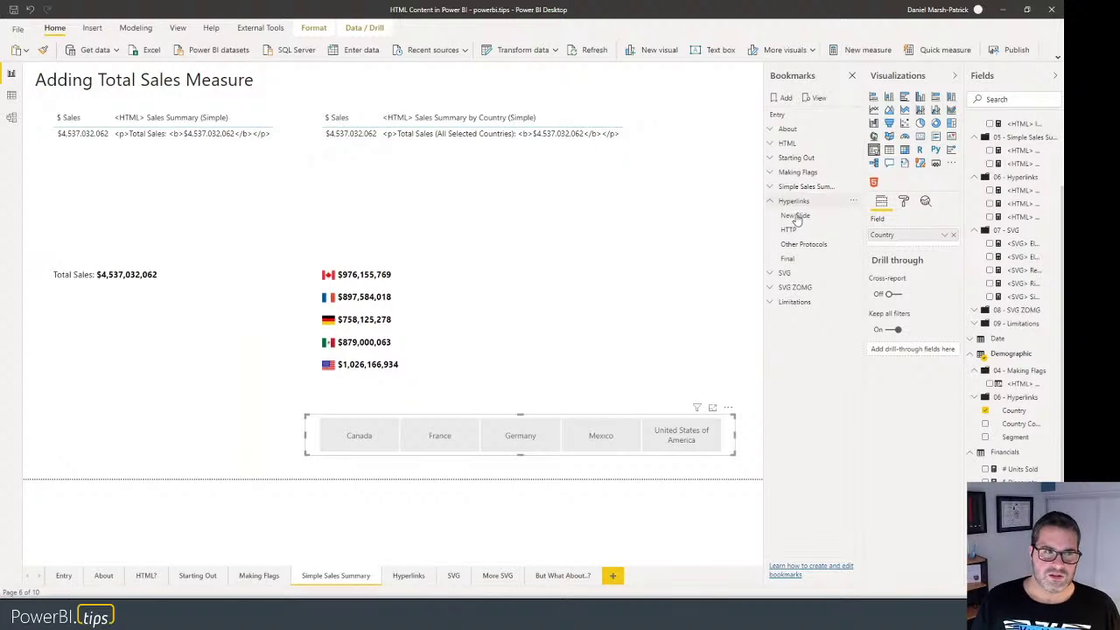
pyautogui.click(796, 216)
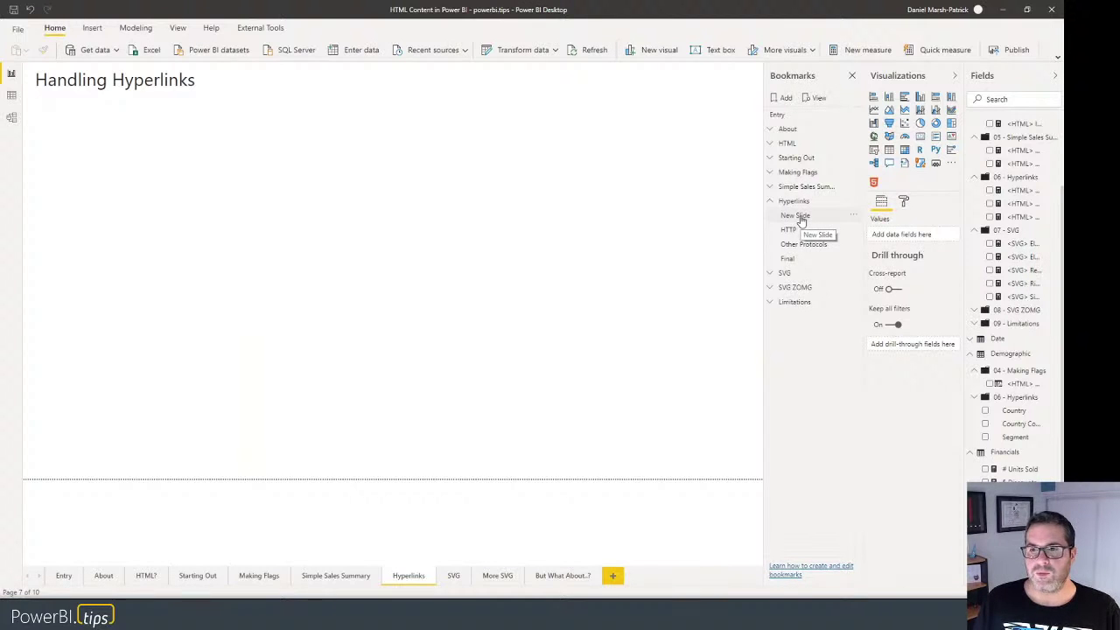
pyautogui.click(799, 229)
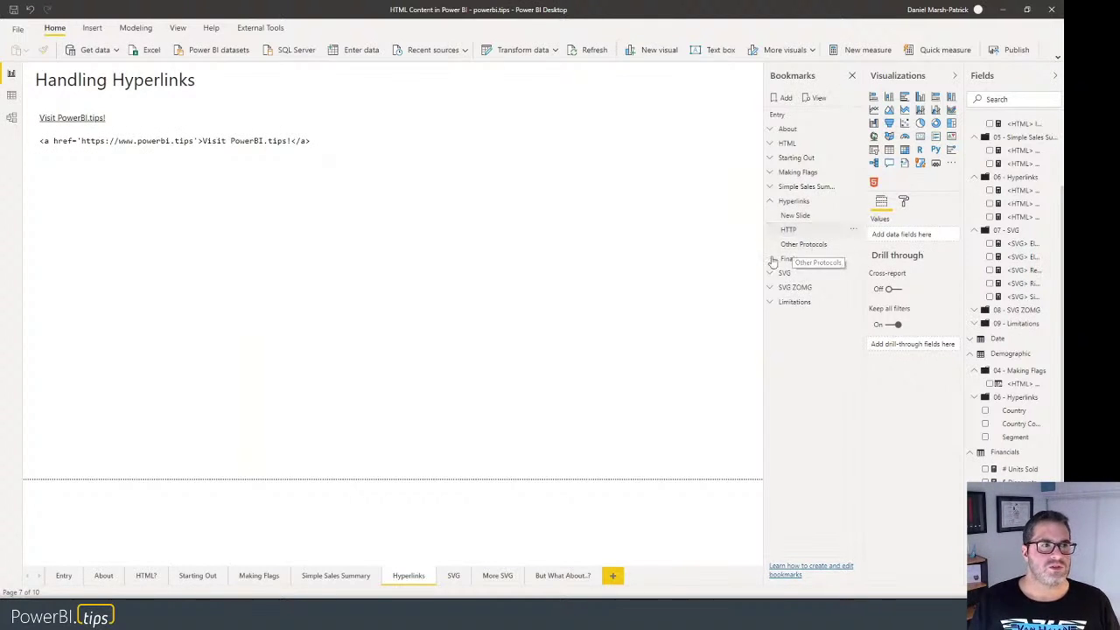
# Follow the Visit PowerBI.tips! hyperlink, allow the browser to open the site, and switch back to Power BI Desktop.
pyautogui.click(124, 121)
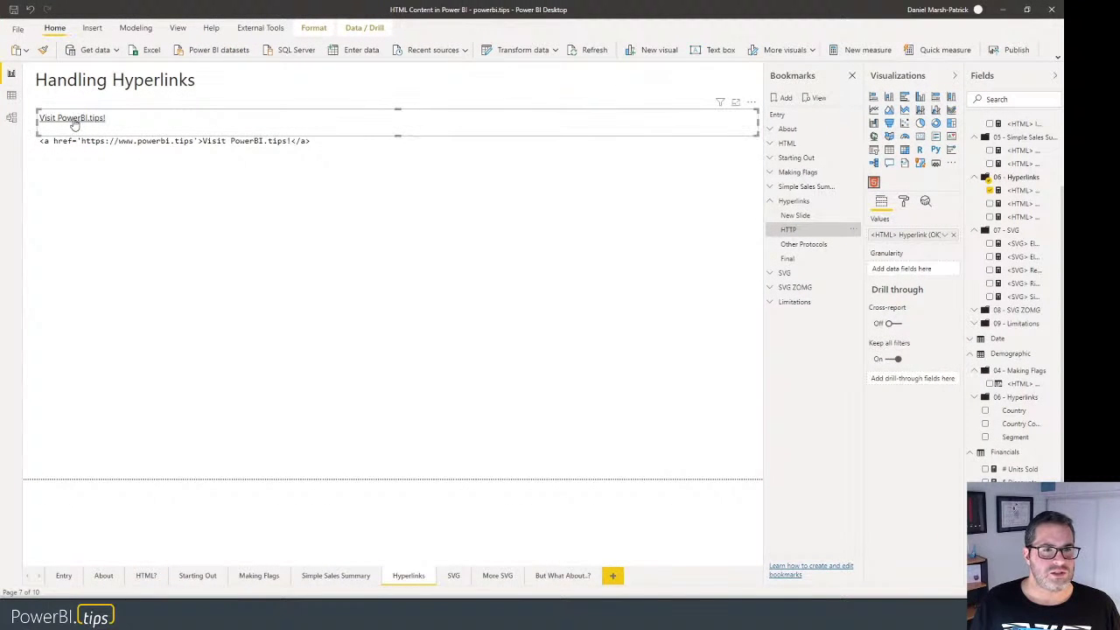
pyautogui.click(75, 121)
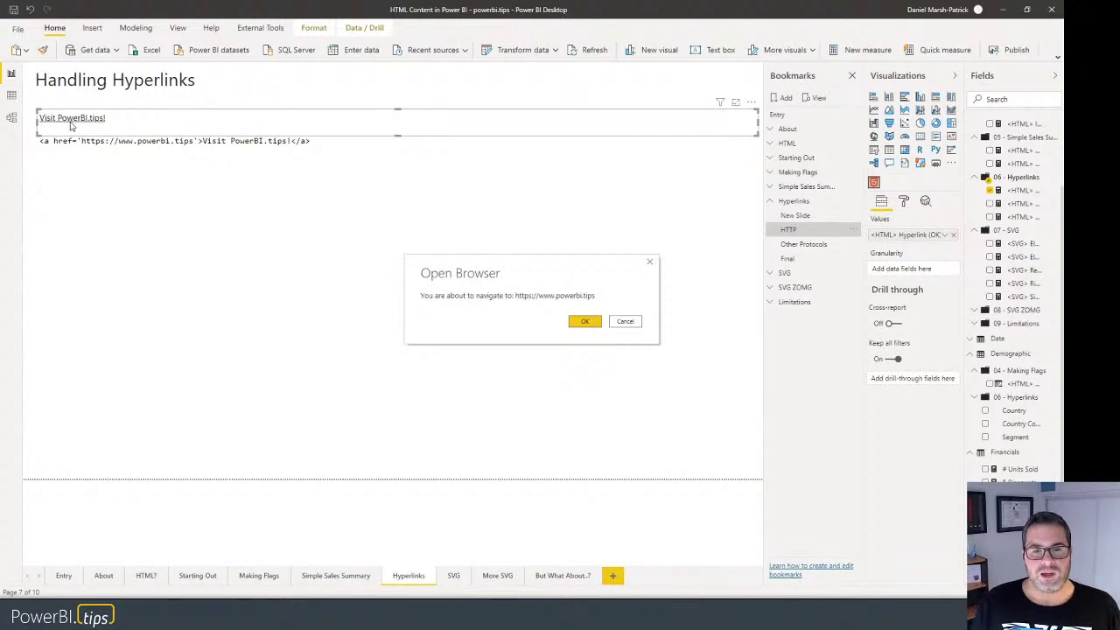
pyautogui.click(591, 323)
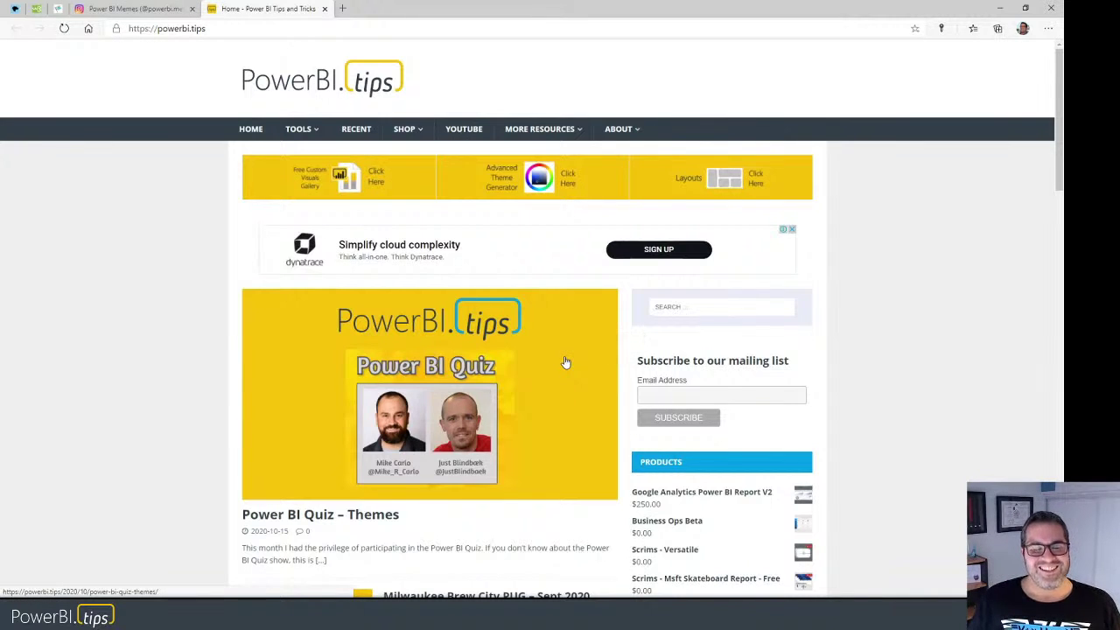
pyautogui.hotkey('alt', 'Tab')
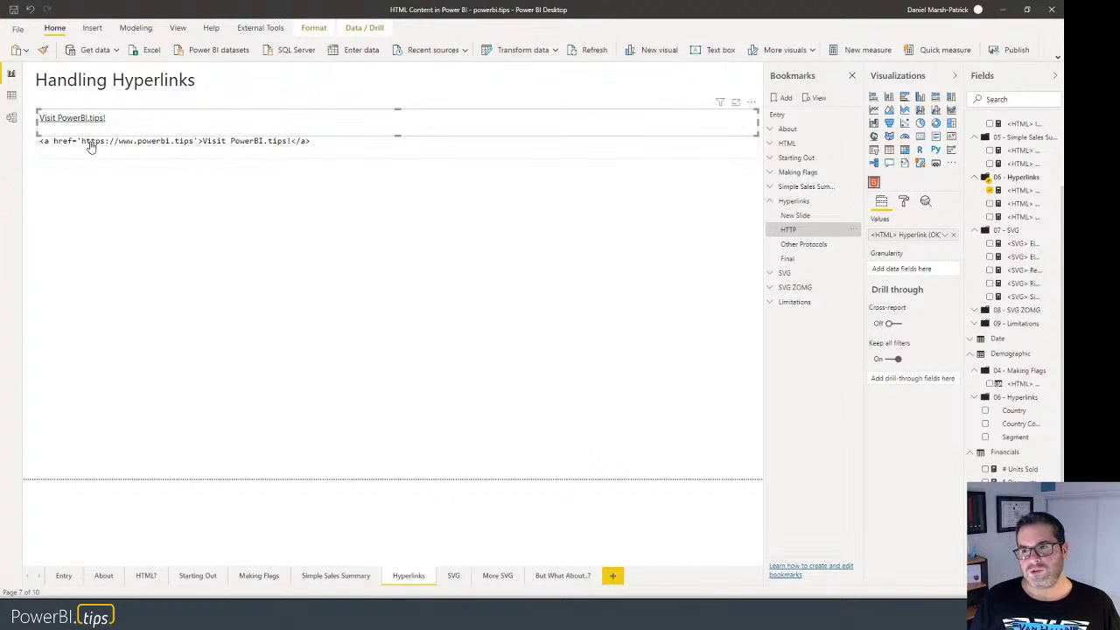
# Show the Other Protocols bookmark, try to follow the "I'm a legit Hyperlink!" link and close the resulting dialog.
pyautogui.click(793, 247)
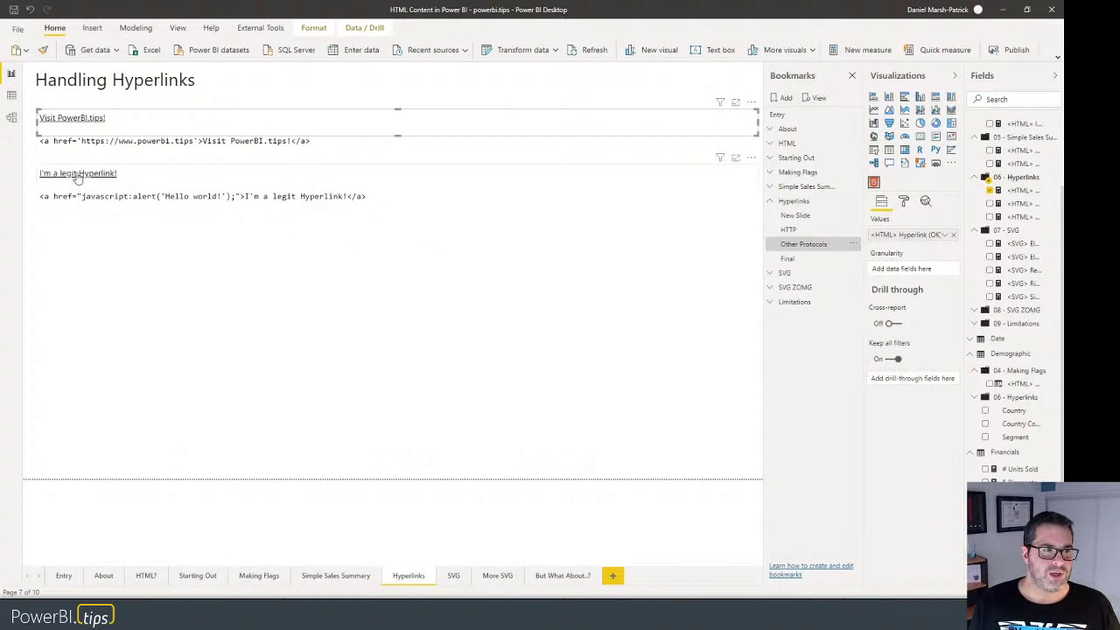
pyautogui.click(91, 175)
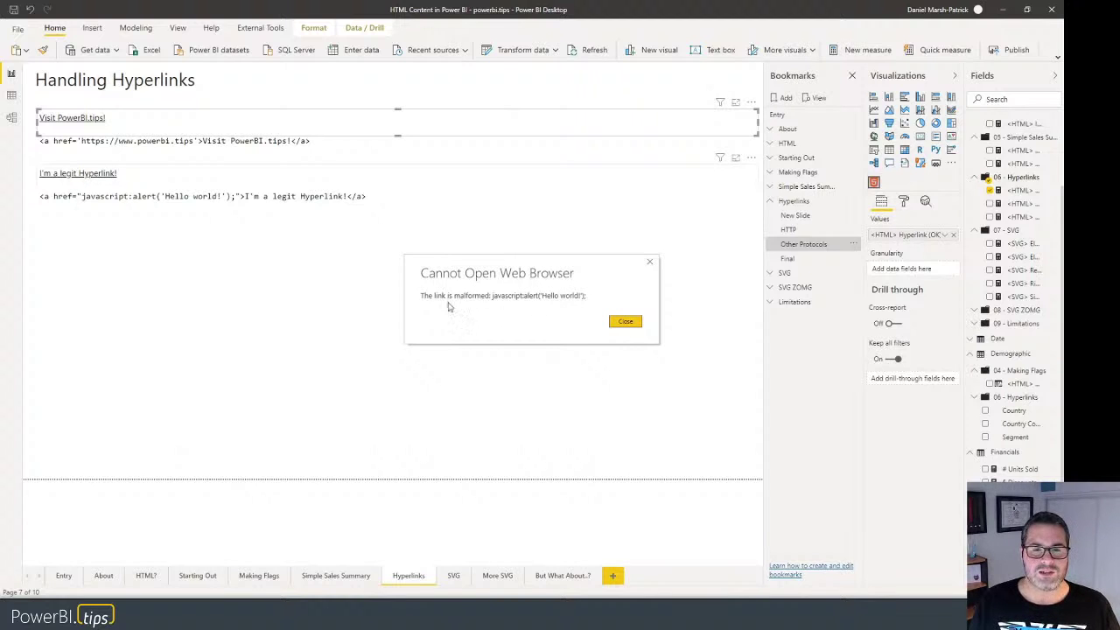
pyautogui.click(624, 321)
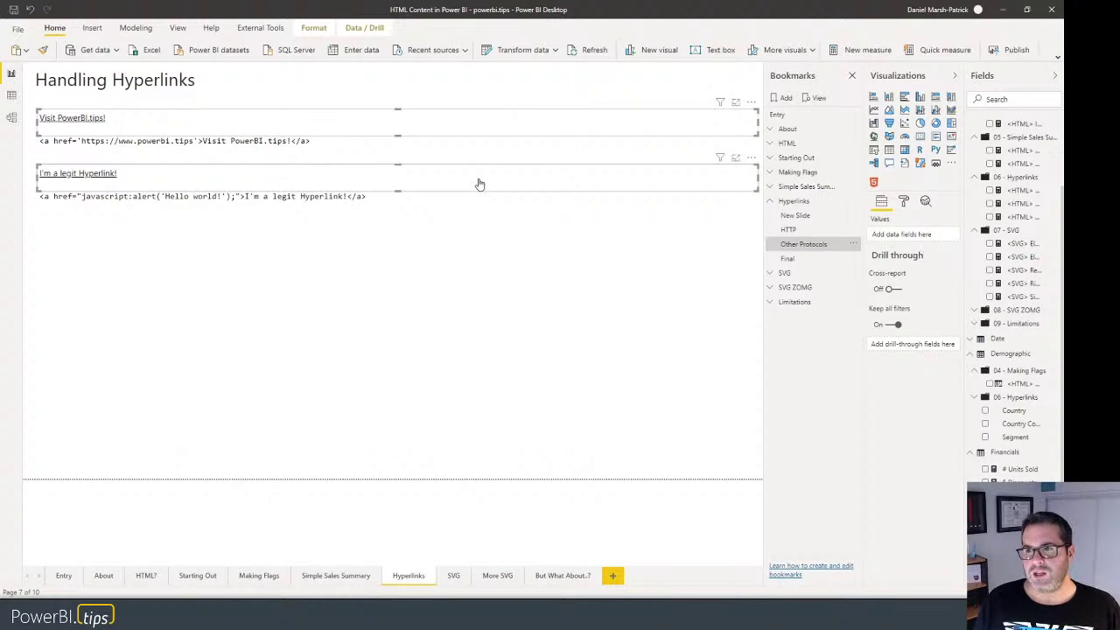
# Turn off Allow Opening URLs in the content formatting of the hyperlink visuals and try the "I'm a legit Hyperlink!" link.
pyautogui.click(904, 201)
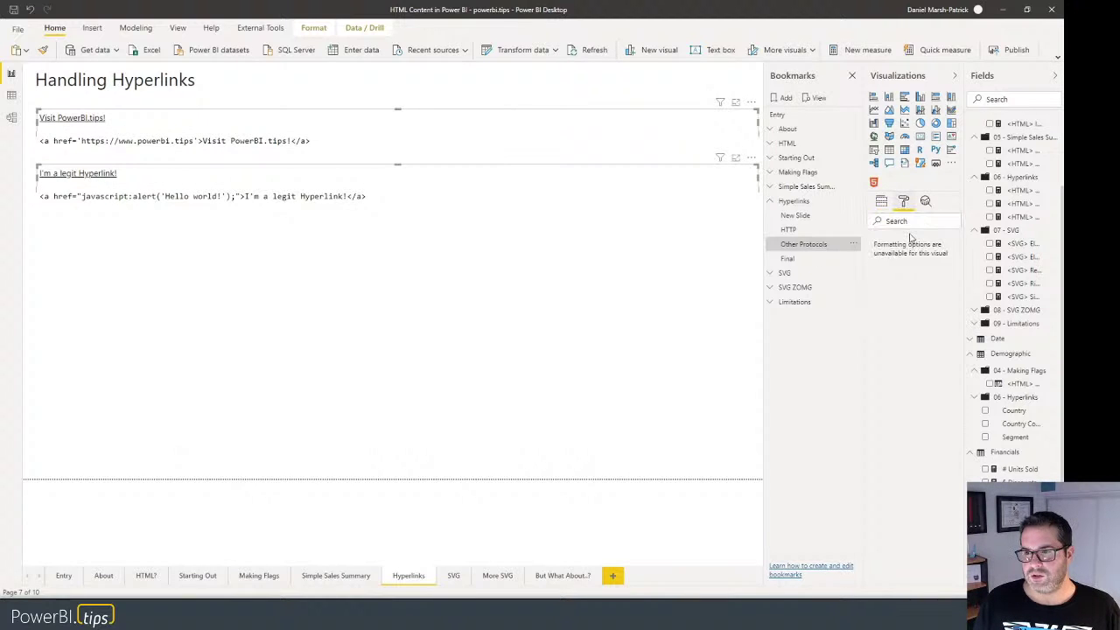
pyautogui.click(901, 263)
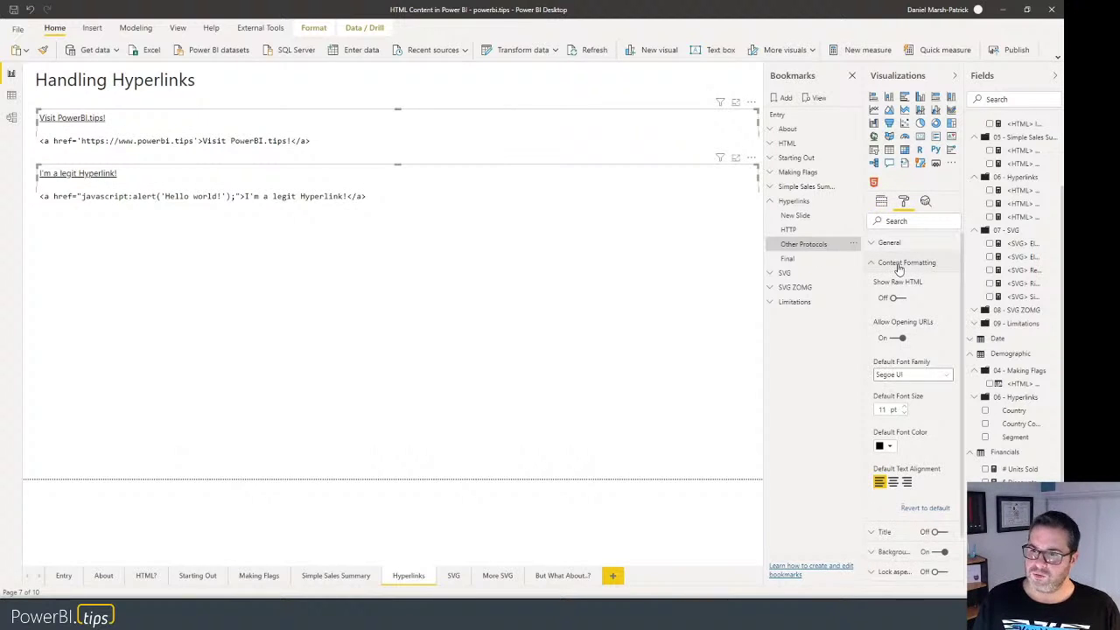
pyautogui.click(901, 341)
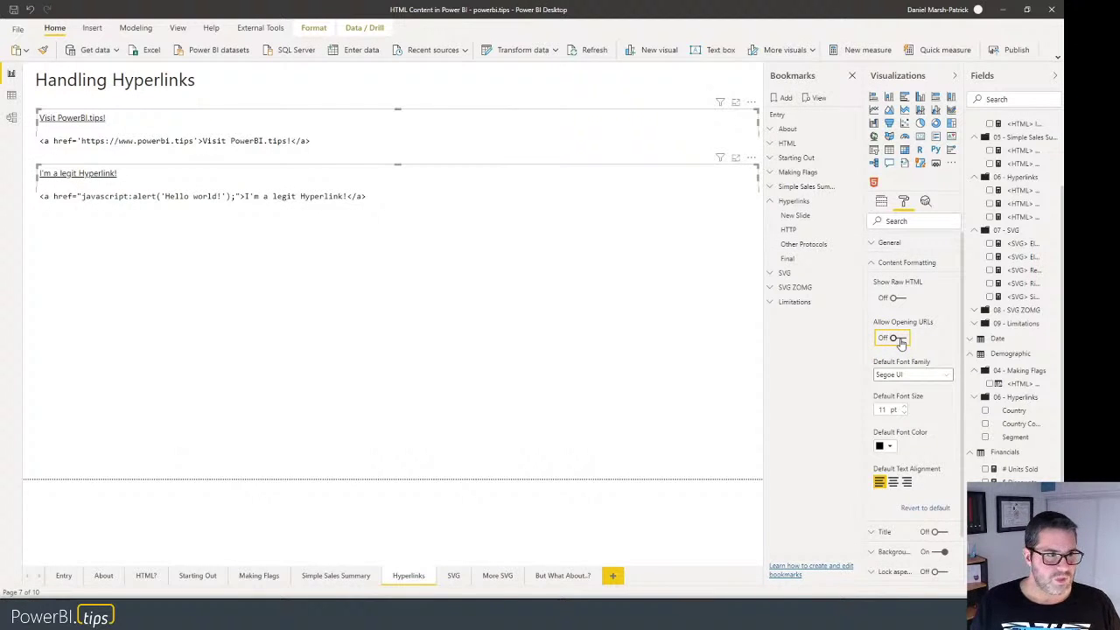
pyautogui.click(68, 182)
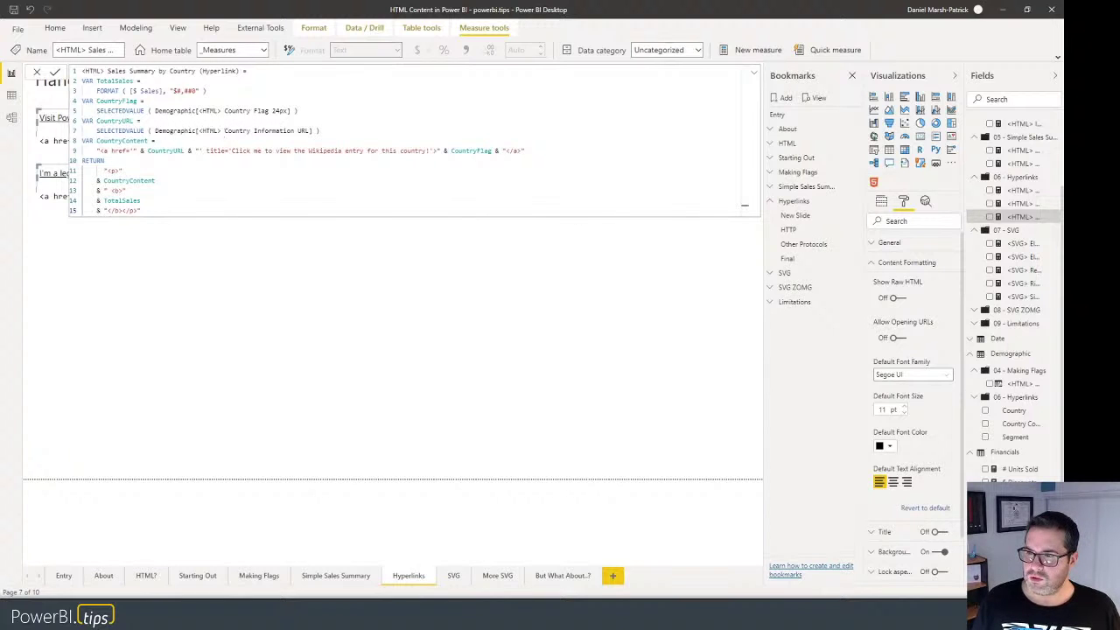
# Search the fields for "url" and show the formula of the <HTML> Country Information URL column.
pyautogui.click(1006, 99)
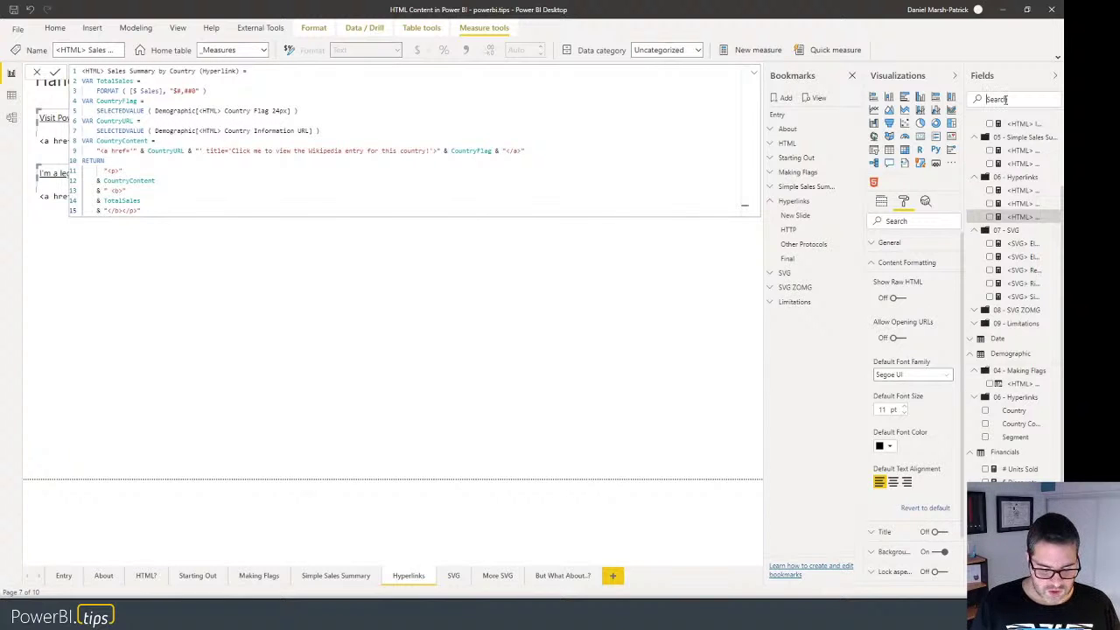
pyautogui.write('url')
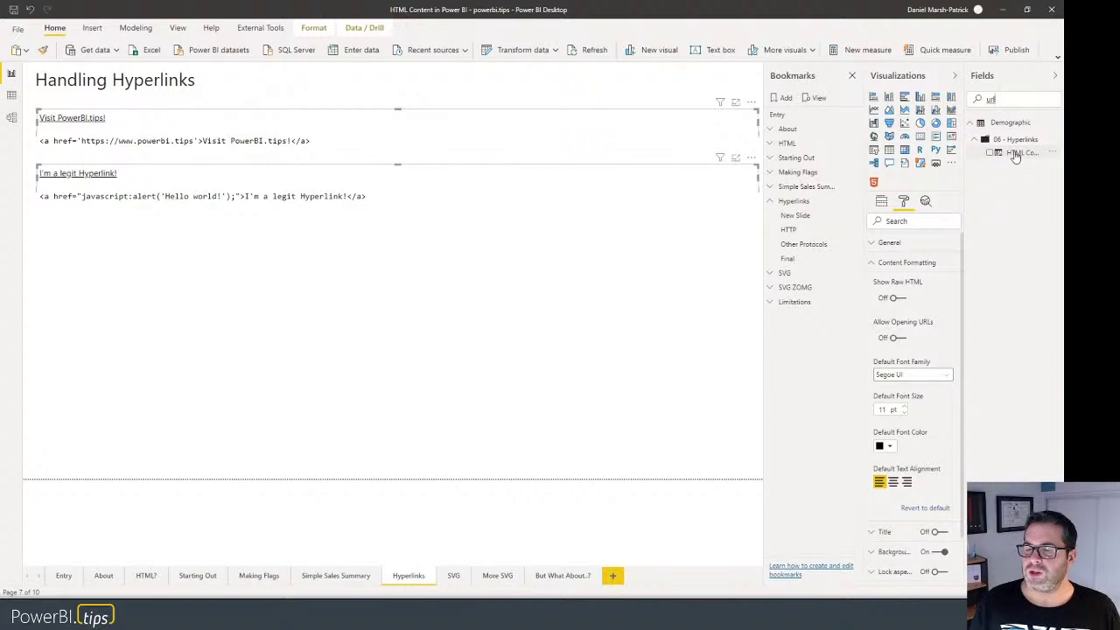
pyautogui.click(1017, 154)
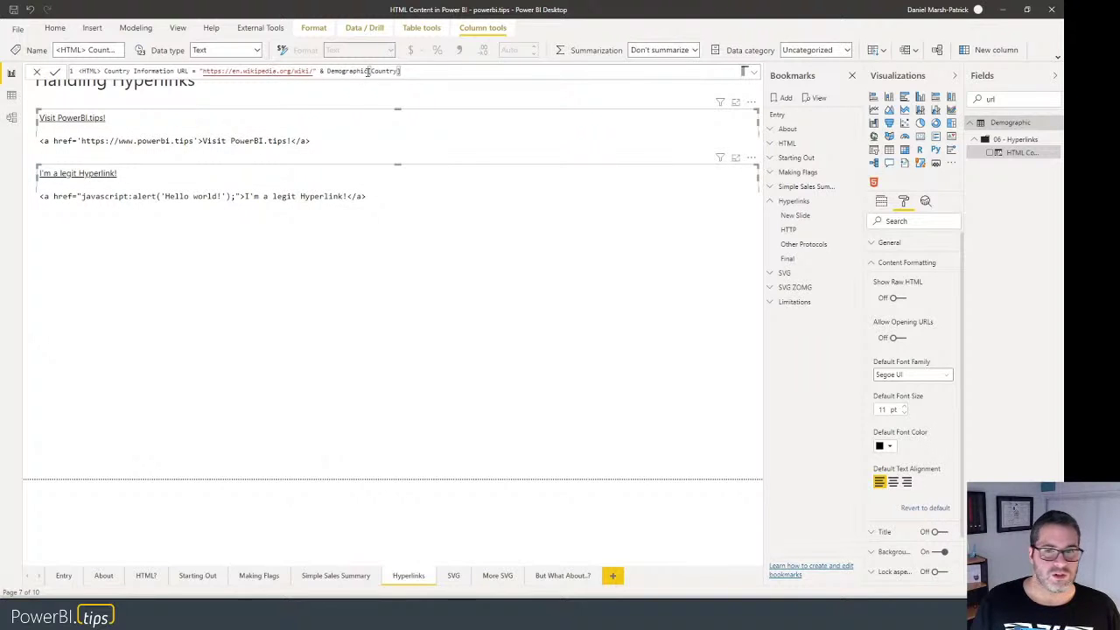
# Show the Final bookmark of the Hyperlinks group and turn on Allow Opening URLs for the country sales visual.
pyautogui.click(799, 261)
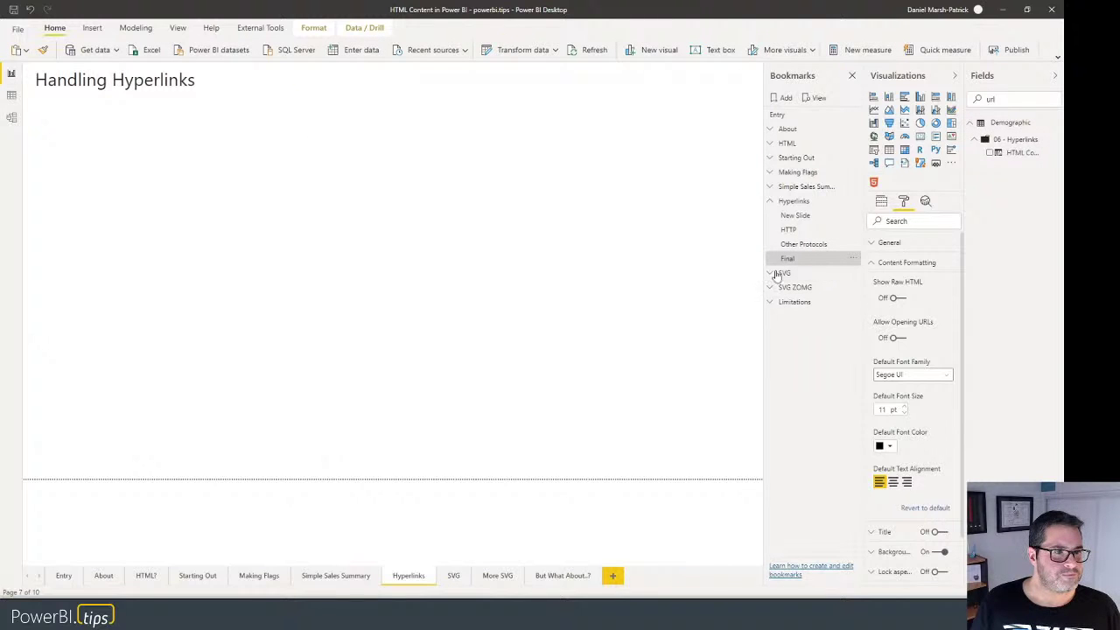
pyautogui.click(569, 306)
pyautogui.click(897, 338)
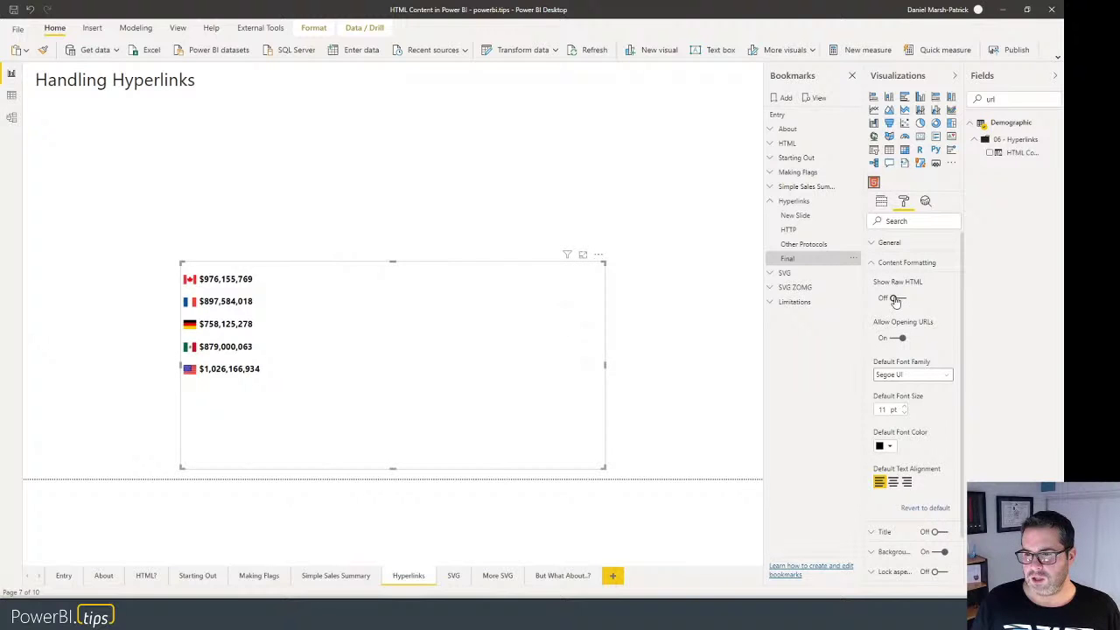
# Show the sales visual's raw HTML, box the Canada and France href attributes and Canada's title attribute, and turn raw HTML off.
pyautogui.click(896, 299)
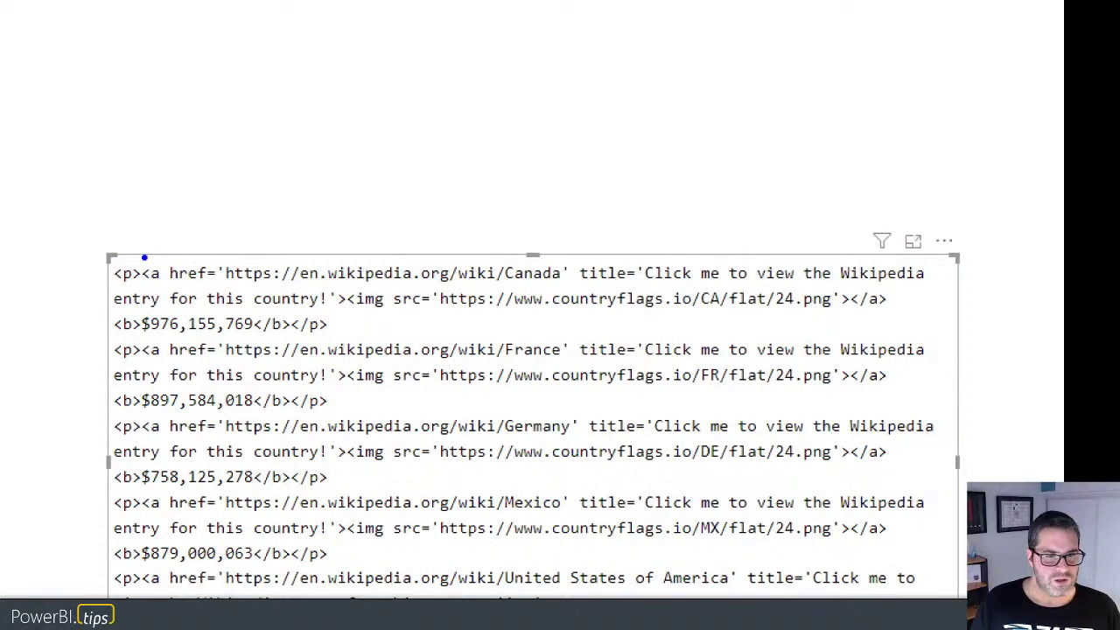
pyautogui.moveTo(144, 257); pyautogui.dragTo(573, 288)
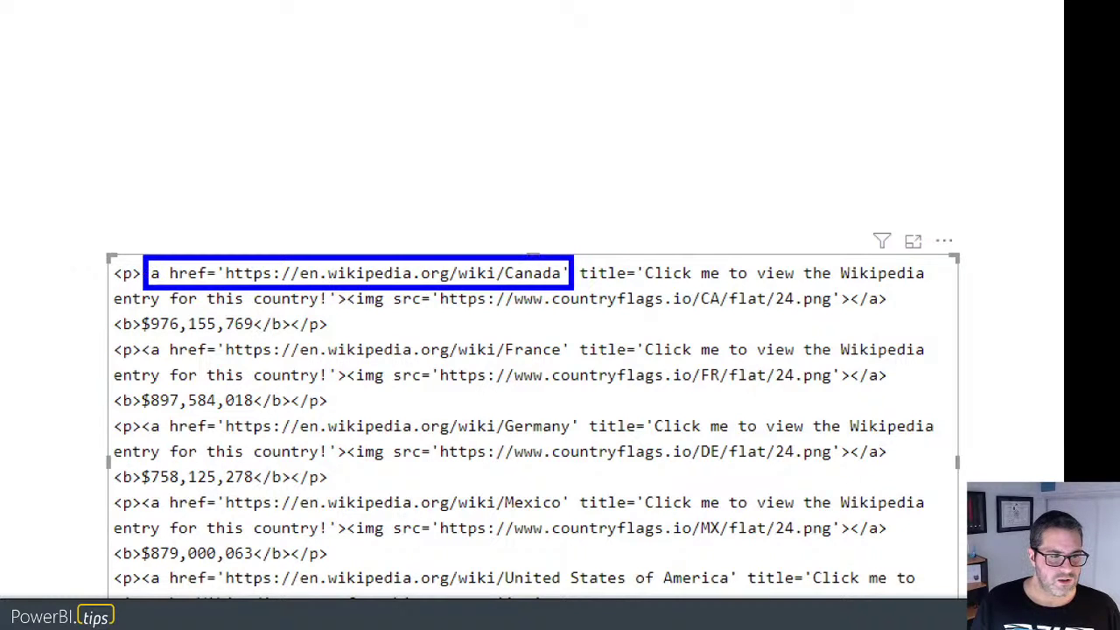
pyautogui.moveTo(152, 337)
pyautogui.mouseDown()
pyautogui.moveTo(234, 358)
pyautogui.moveTo(560, 382)
pyautogui.moveTo(566, 362)
pyautogui.mouseUp()
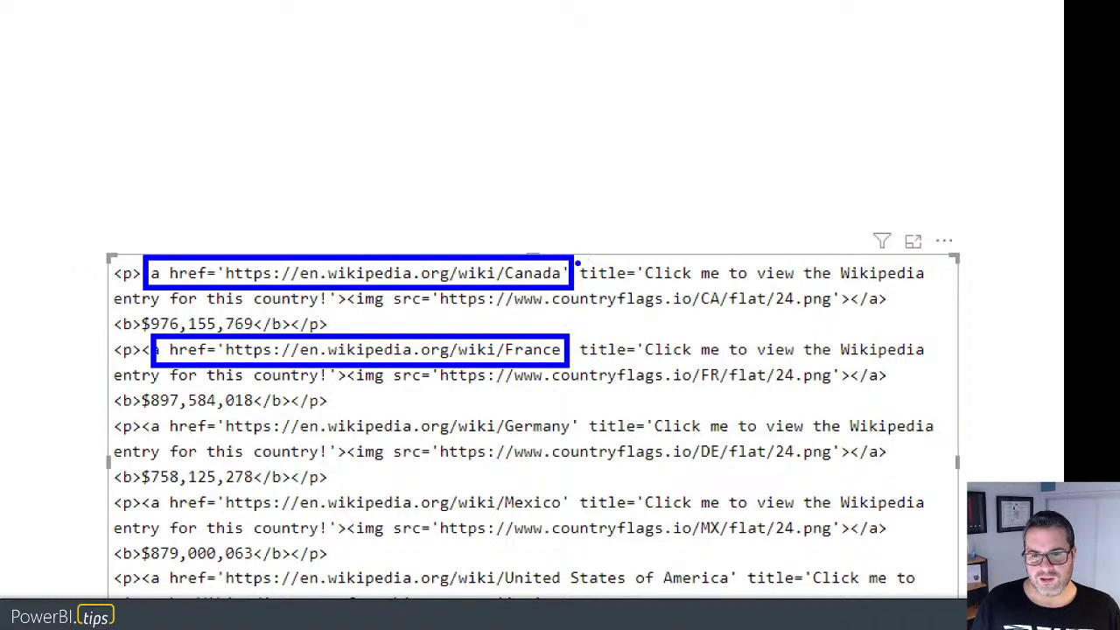
pyautogui.moveTo(577, 261)
pyautogui.mouseDown()
pyautogui.moveTo(750, 282)
pyautogui.moveTo(927, 284)
pyautogui.mouseUp()
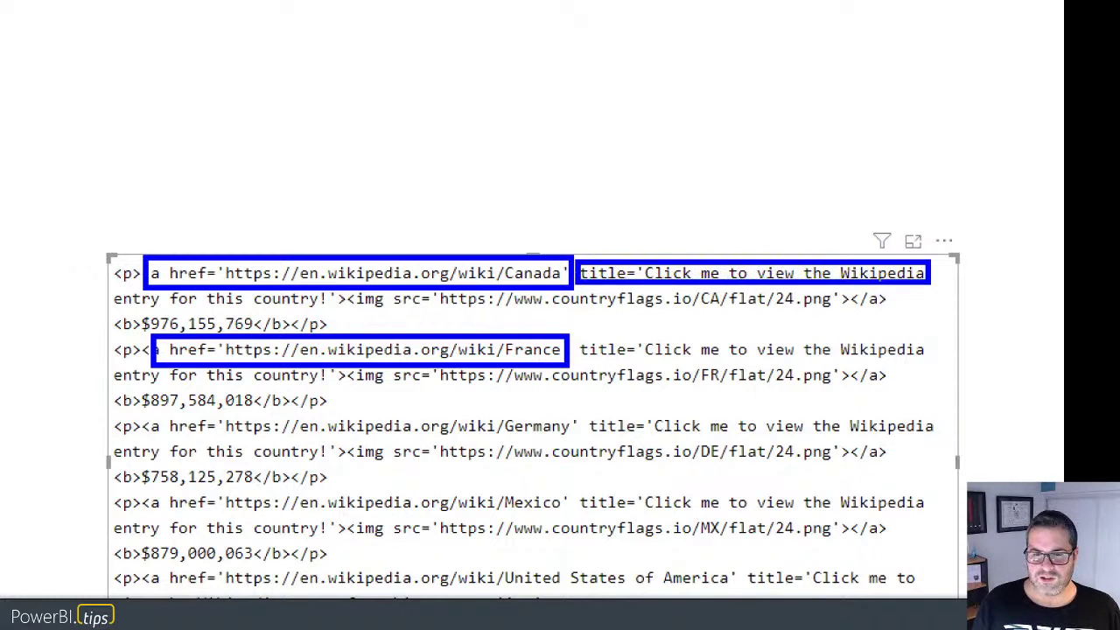
pyautogui.press('Escape')
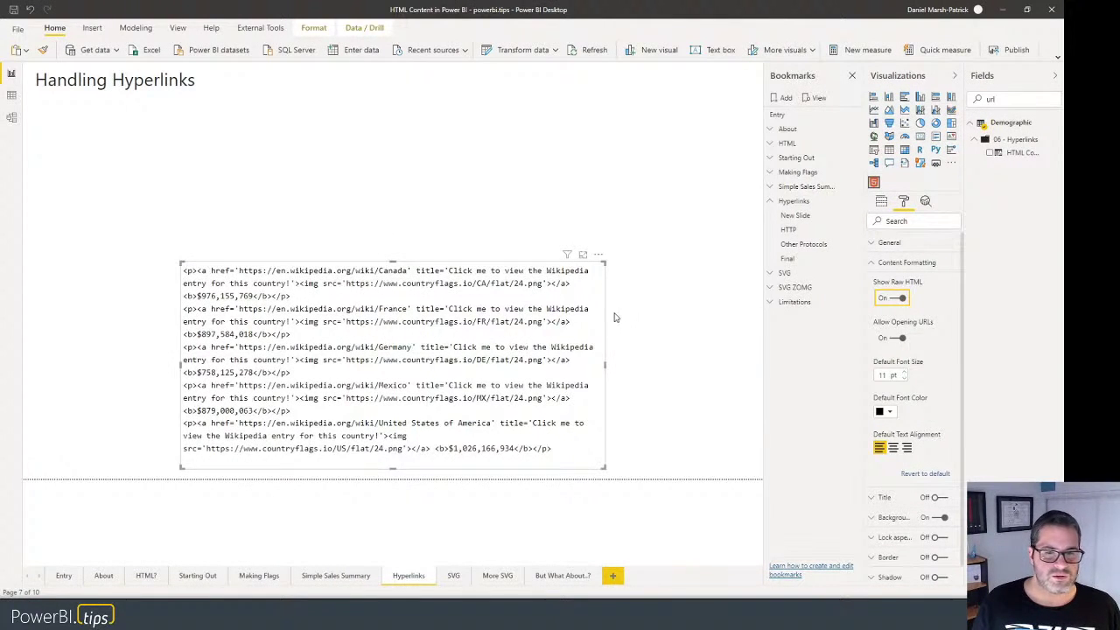
pyautogui.click(899, 299)
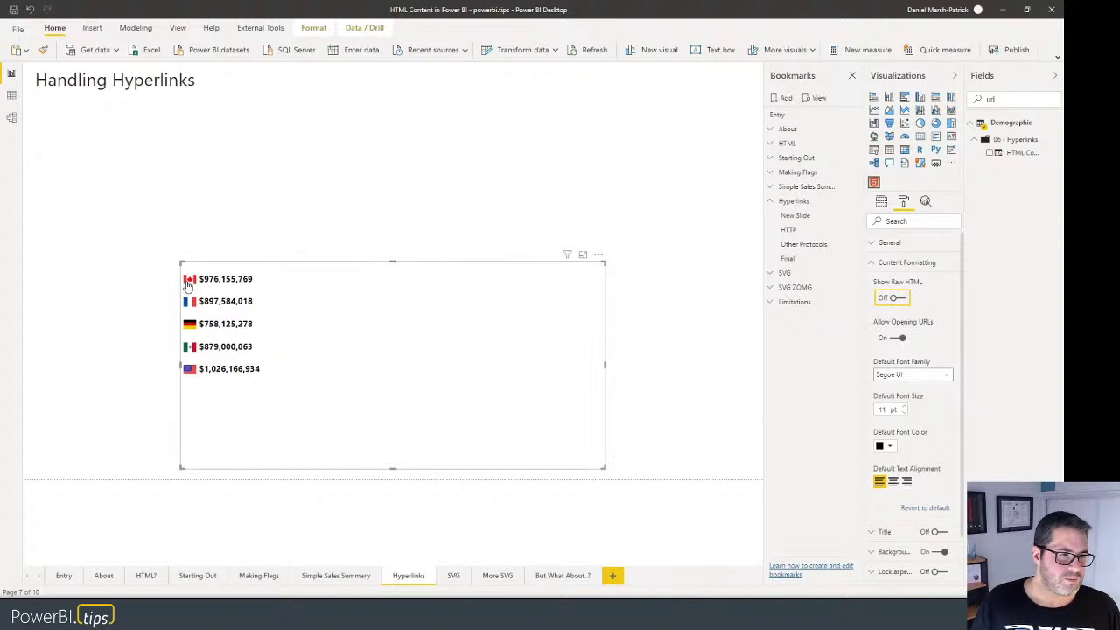
# Follow the Canada flag's hyperlink and allow the browser to open its Wikipedia page.
pyautogui.moveTo(188, 285)
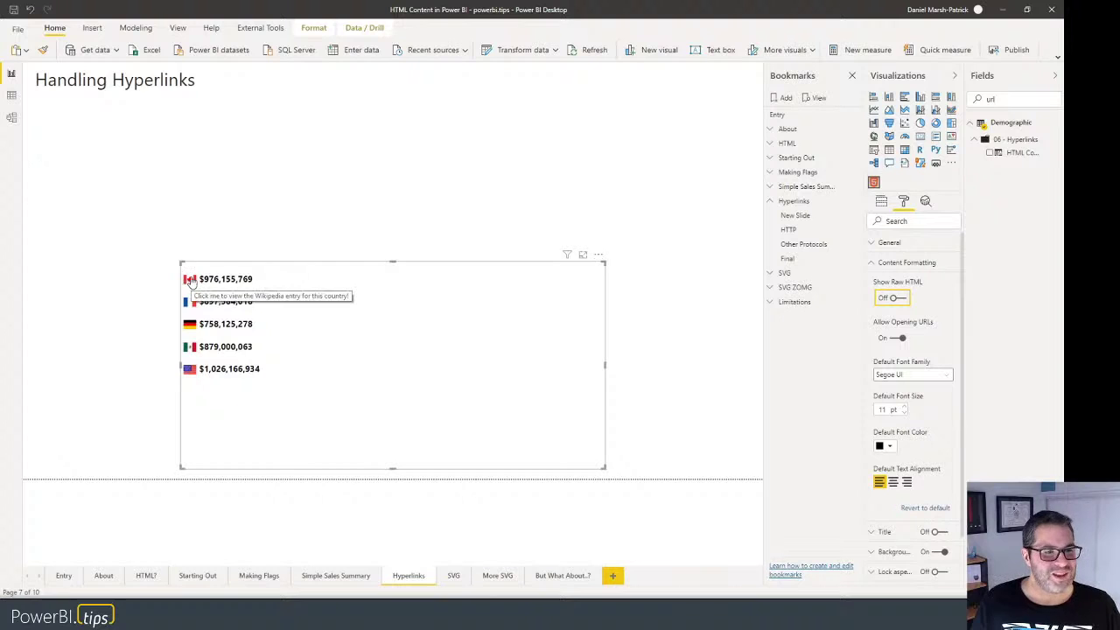
pyautogui.click(190, 281)
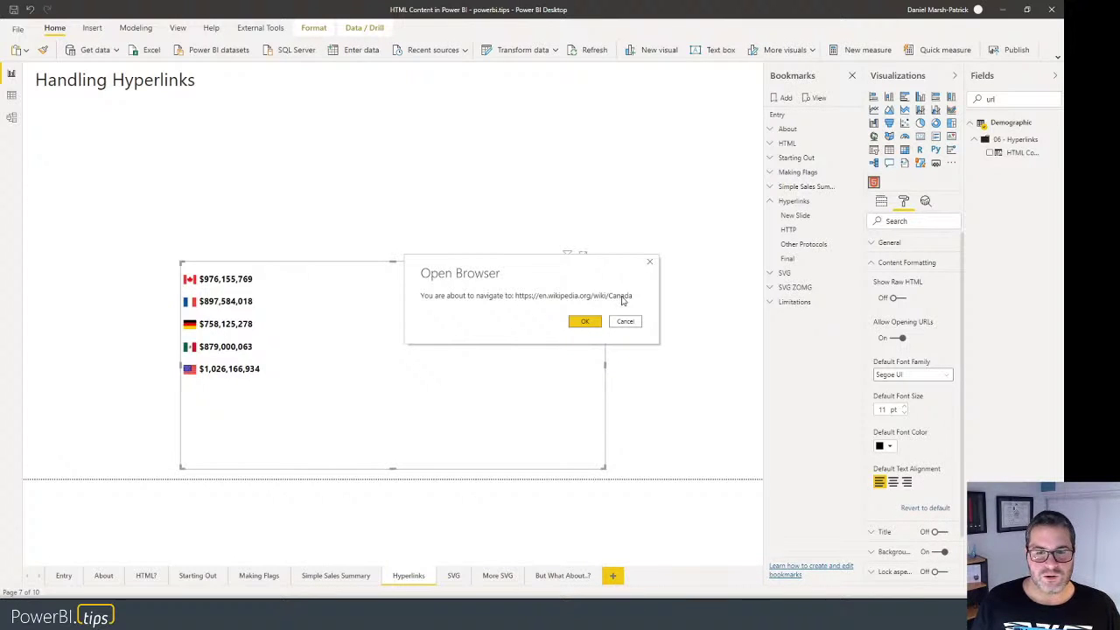
pyautogui.click(583, 321)
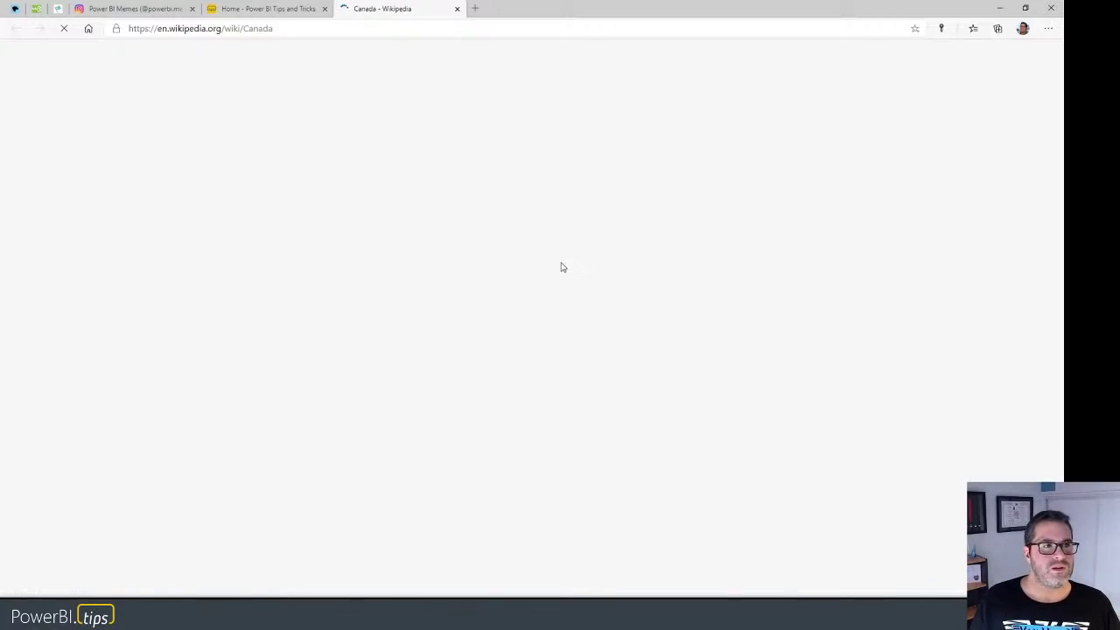
# Skim through the Canada Wikipedia article and switch back to Power BI Desktop.
pyautogui.scroll(-10, 371, 273)
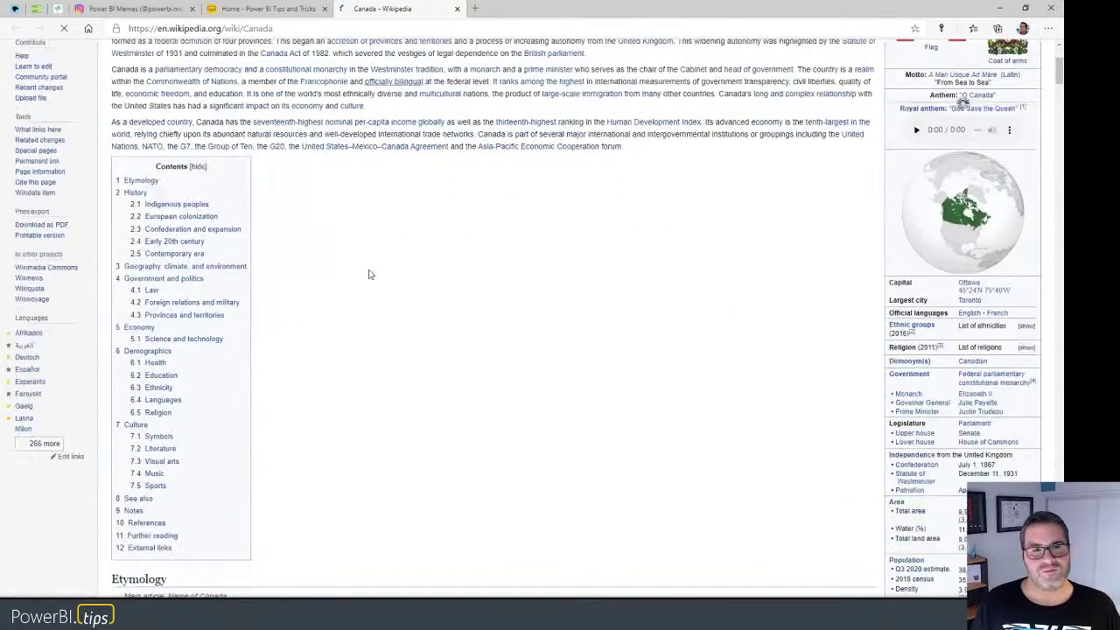
pyautogui.scroll(-9, 370, 274)
pyautogui.scroll(19, 370, 275)
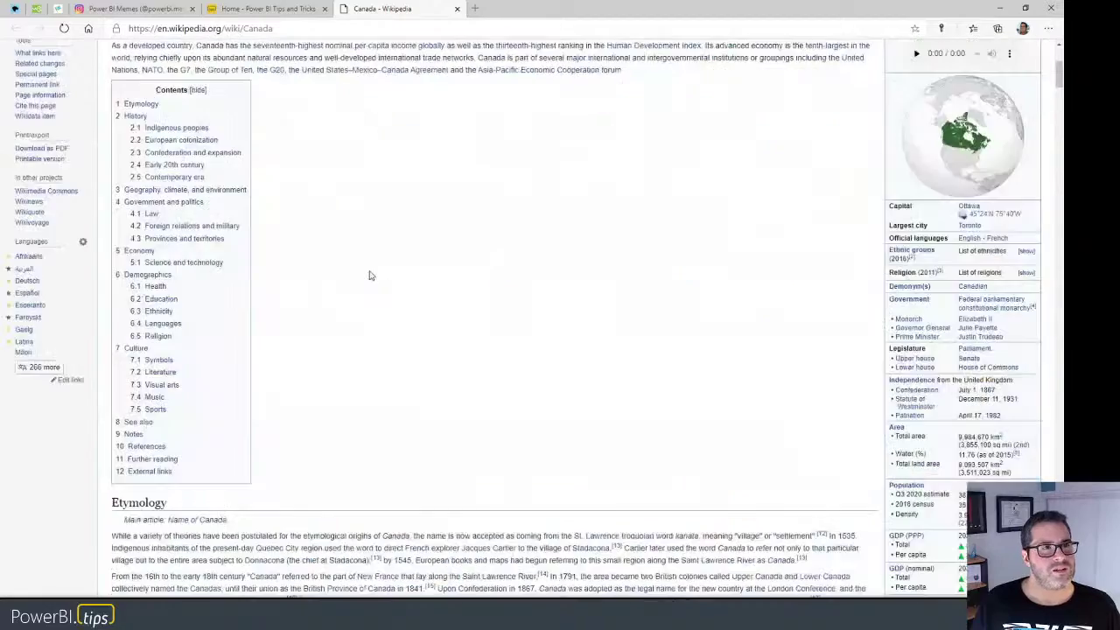
pyautogui.scroll(2, 369, 275)
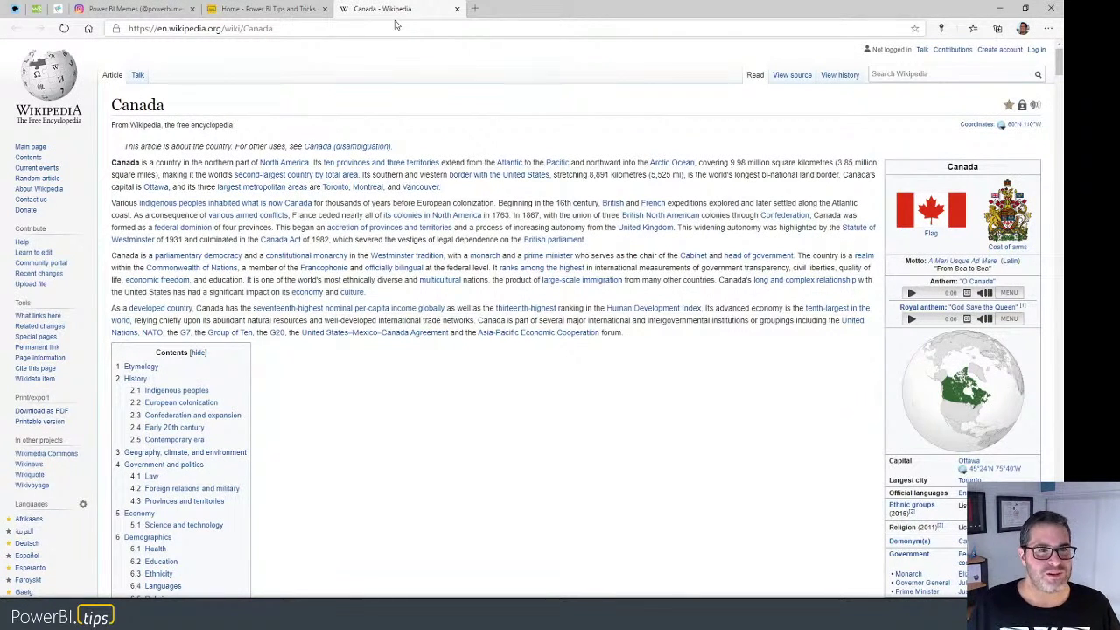
pyautogui.hotkey('alt', 'Tab')
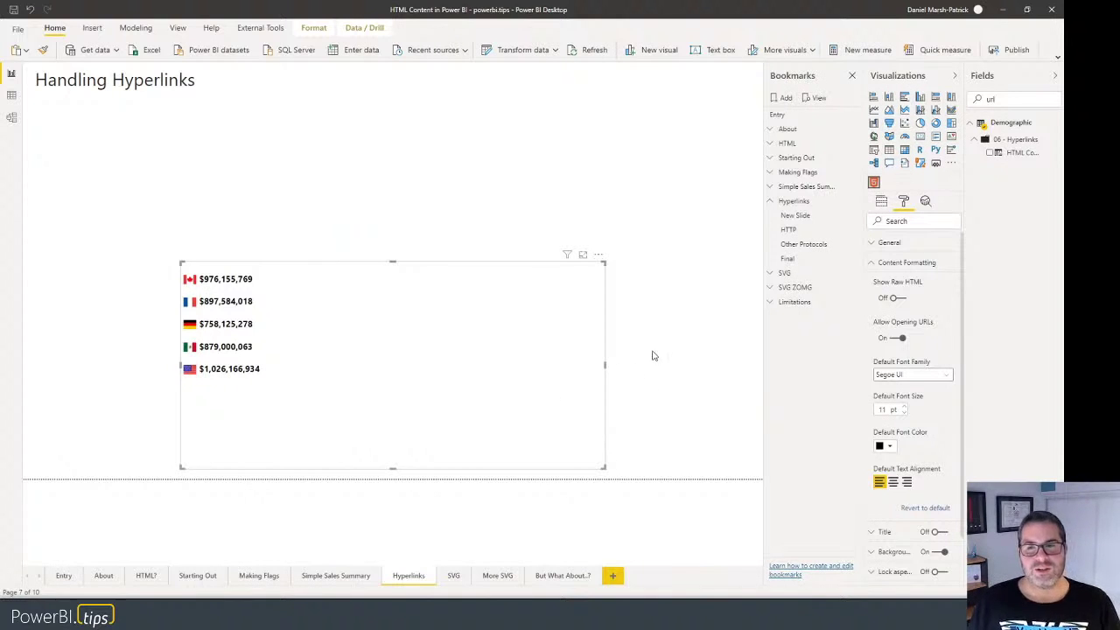
# Collapse the Content Formatting options and the Hyperlinks bookmark group, expand the SVG group, and show its New Slide bookmark.
pyautogui.click(879, 270)
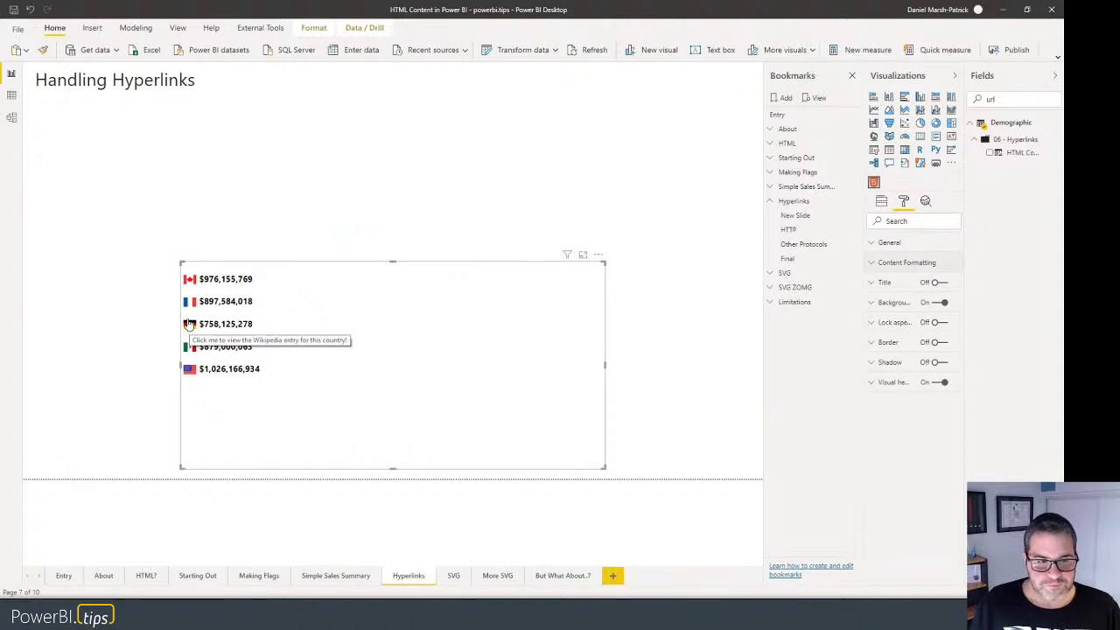
pyautogui.click(647, 367)
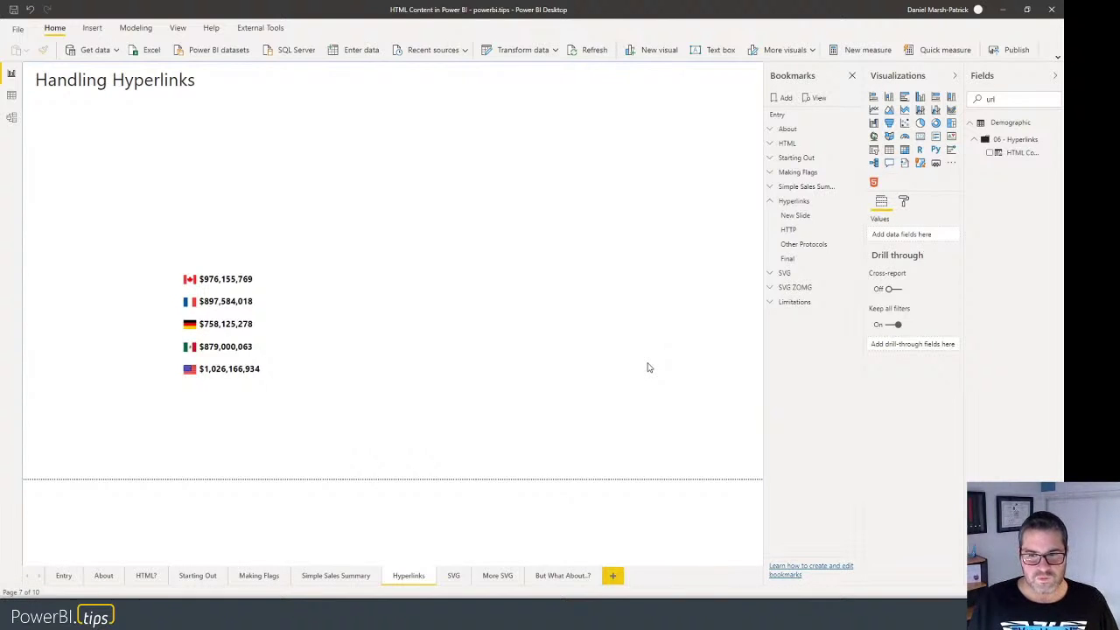
pyautogui.click(772, 203)
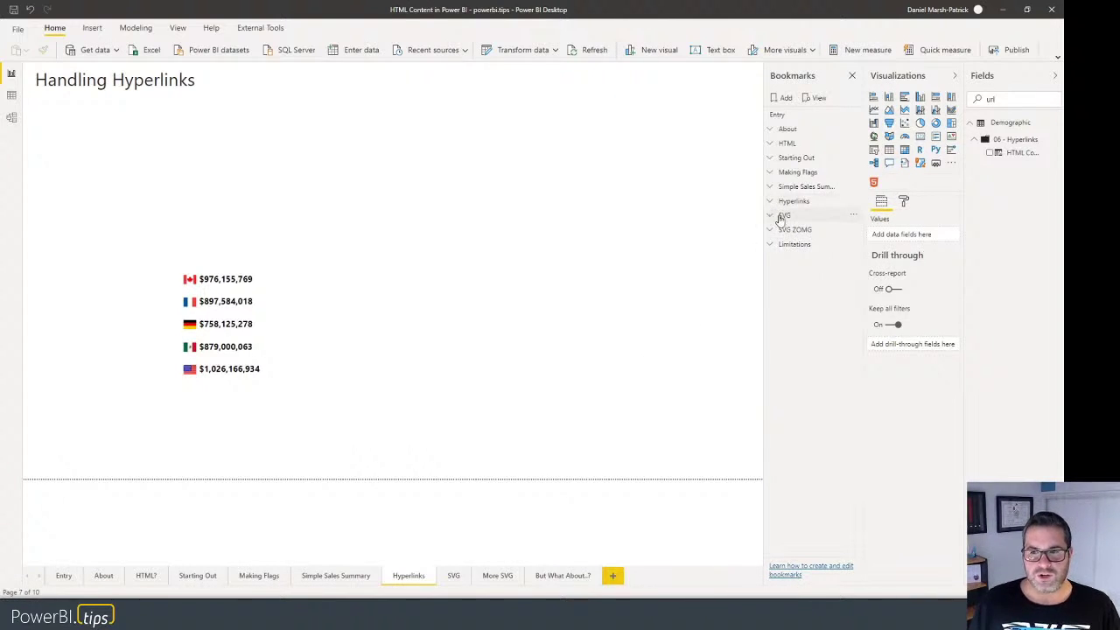
pyautogui.click(772, 217)
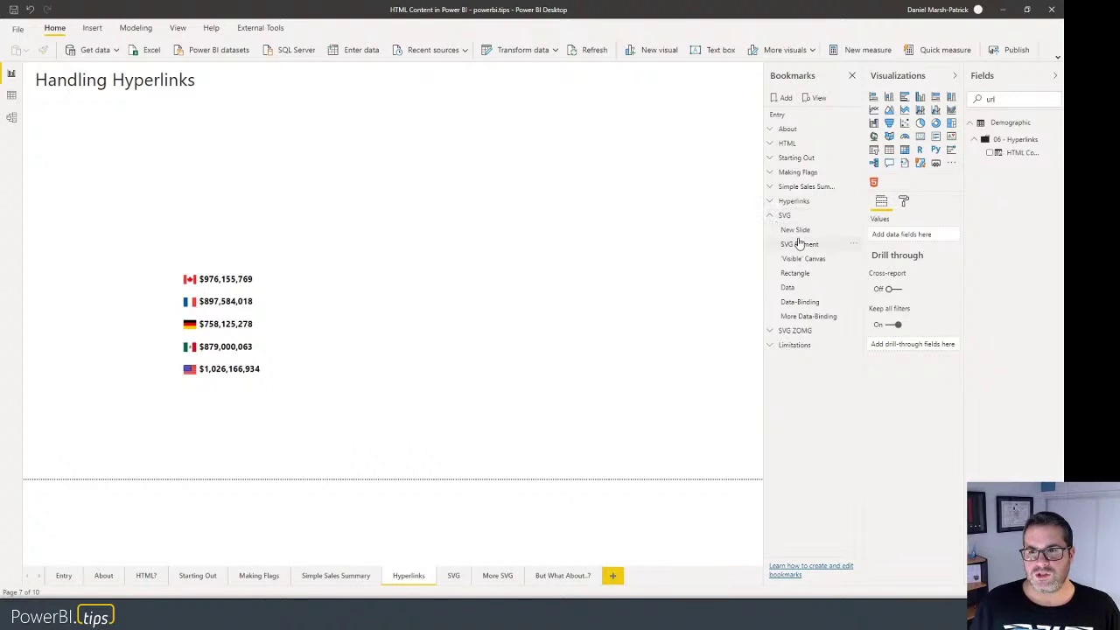
pyautogui.click(795, 230)
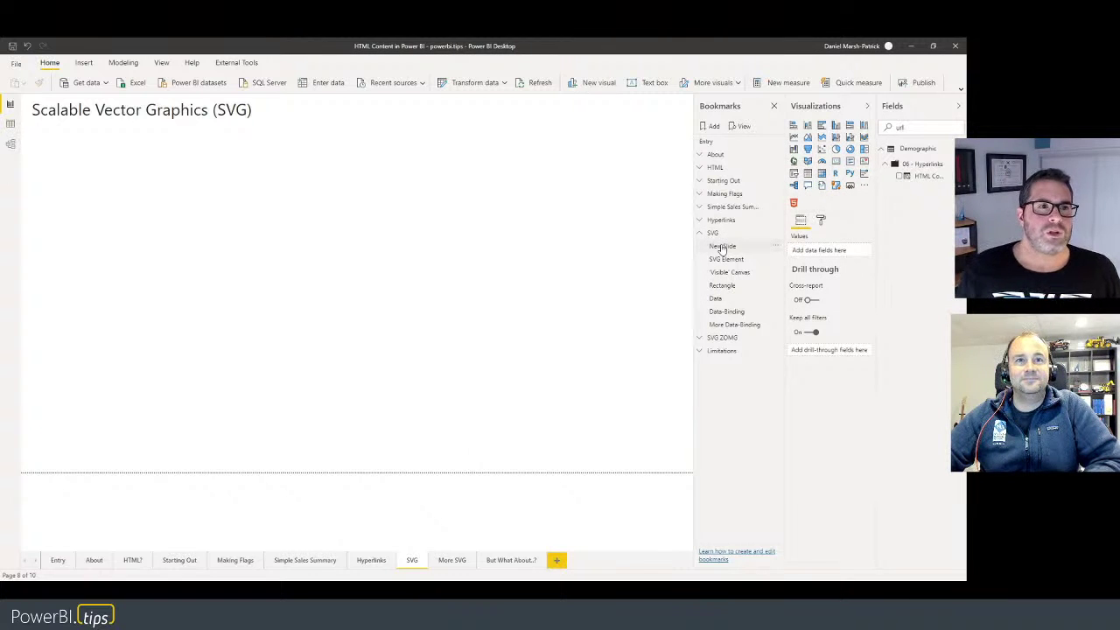
pyautogui.click(721, 247)
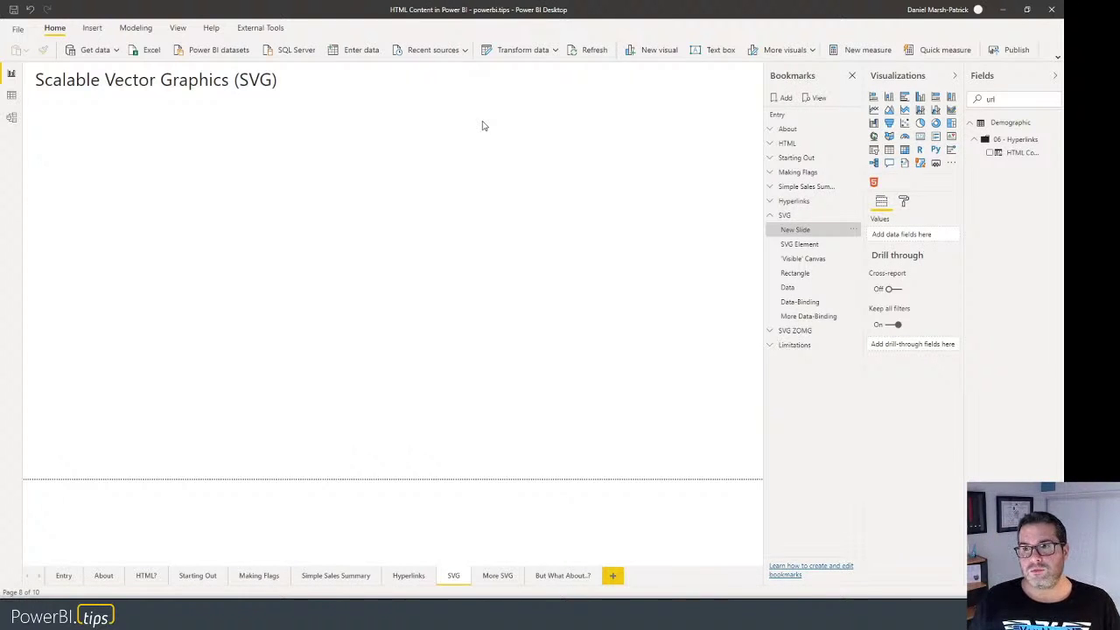
# Add a stacked bar chart of $ Sales by Country to the SVG page, clearing the field search, and enlarge the chart.
pyautogui.click(874, 97)
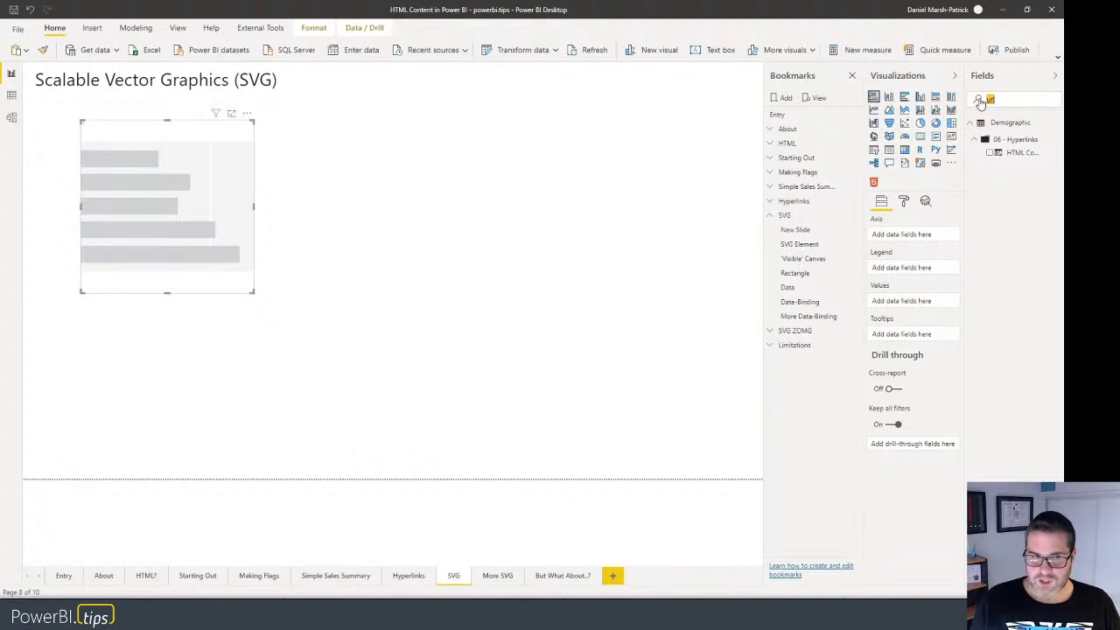
pyautogui.press('BackSpace')
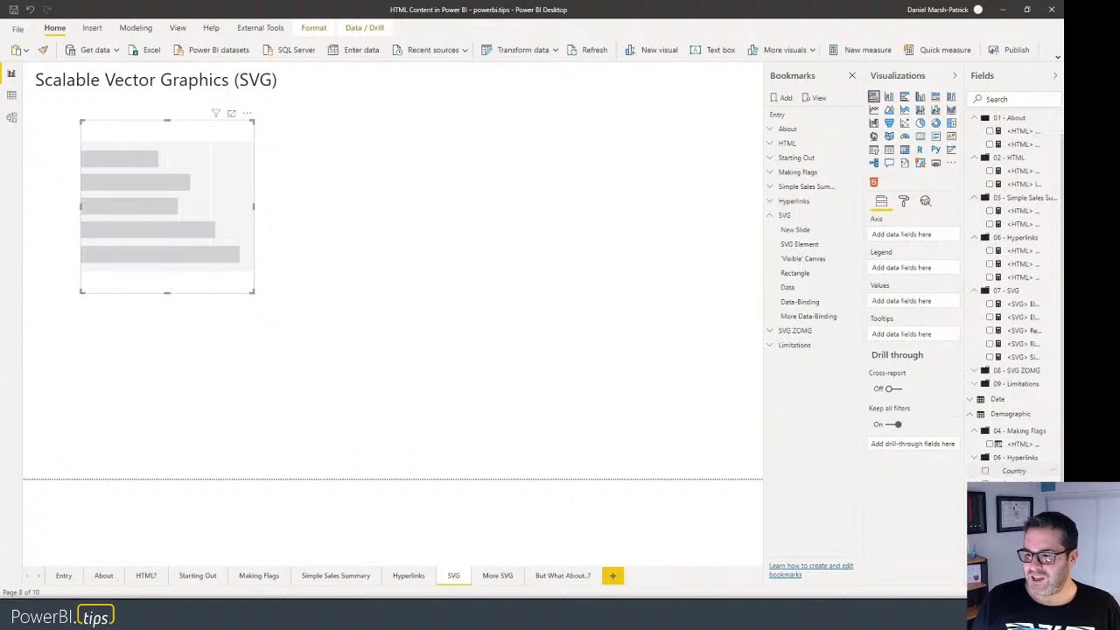
pyautogui.scroll(-1, 1015, 471)
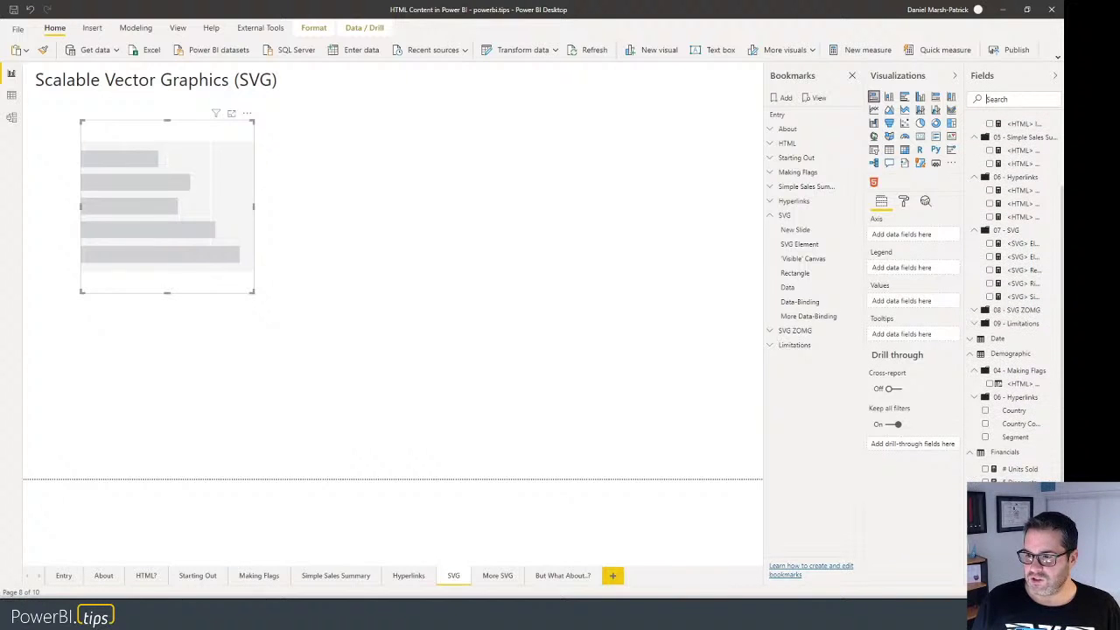
pyautogui.click(985, 411)
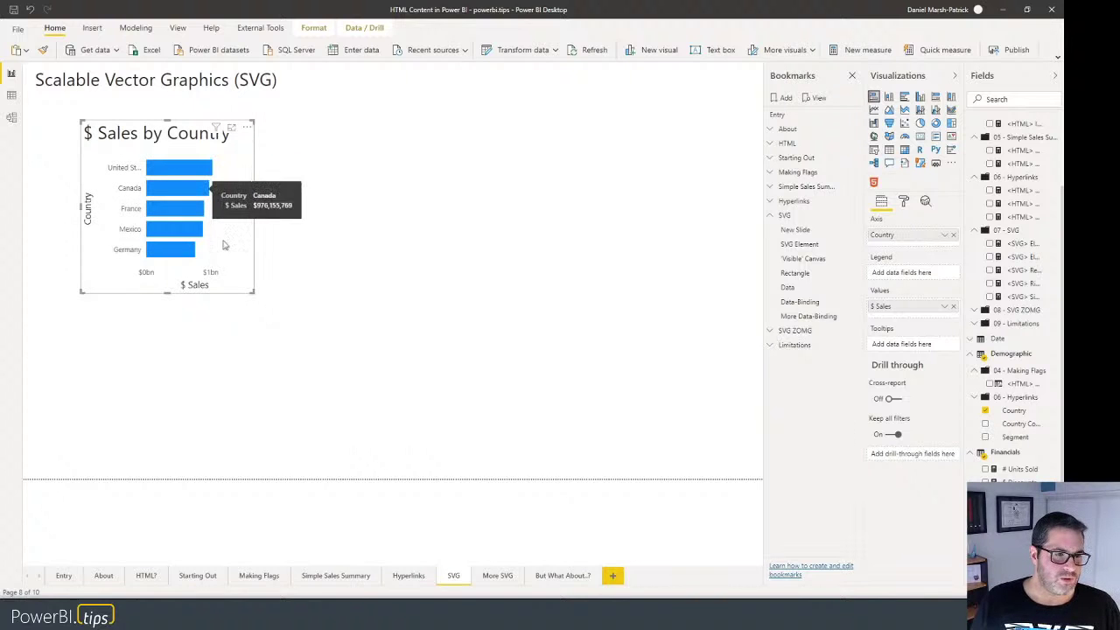
pyautogui.moveTo(254, 292); pyautogui.dragTo(386, 313)
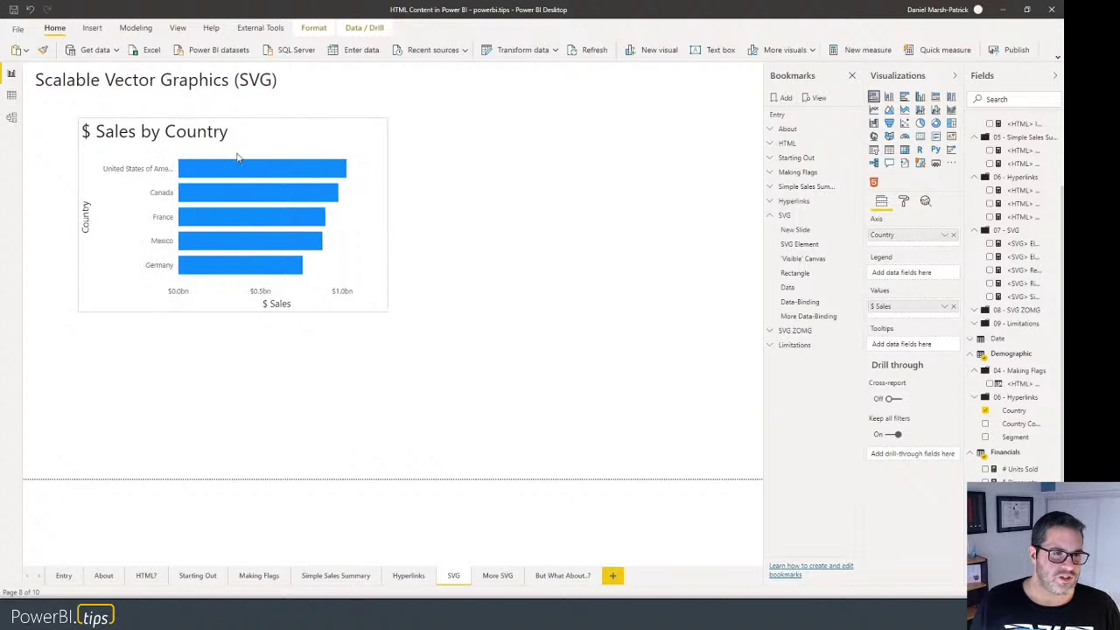
pyautogui.moveTo(238, 173)
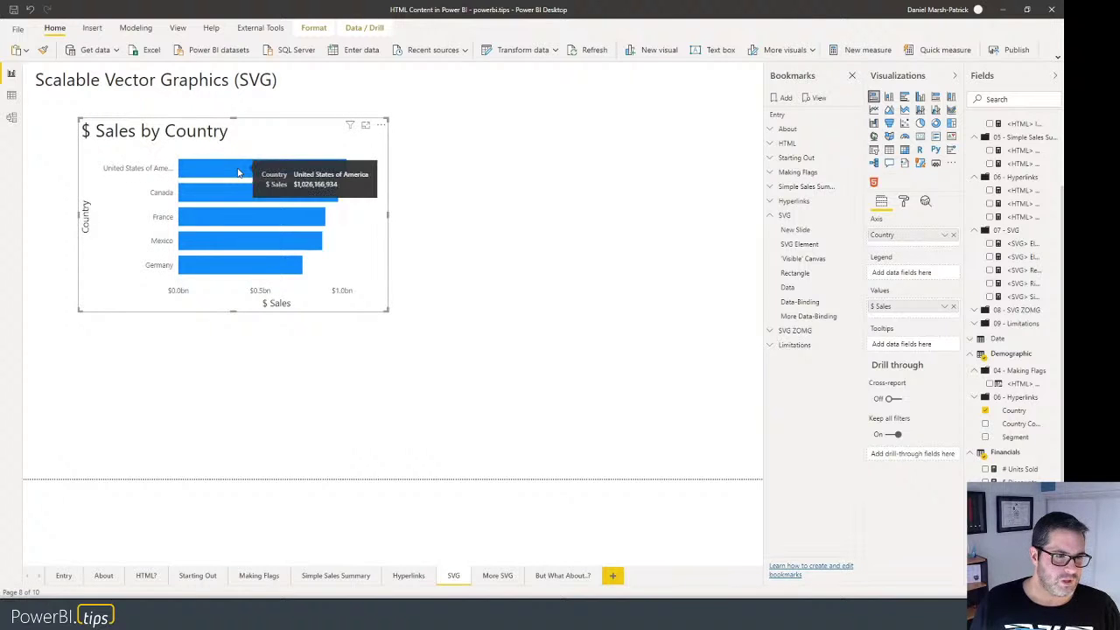
pyautogui.moveTo(231, 192)
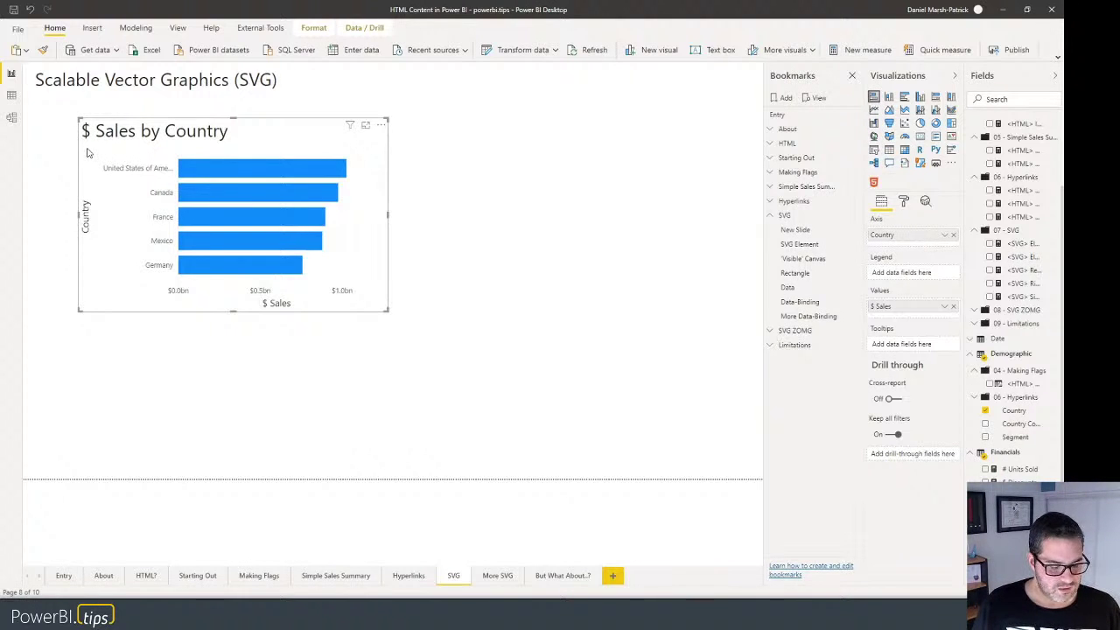
# Outline the plot area of the $ Sales by Country bar chart with a screen annotation, and delete the chart.
pyautogui.hotkey('ctrl', '2')
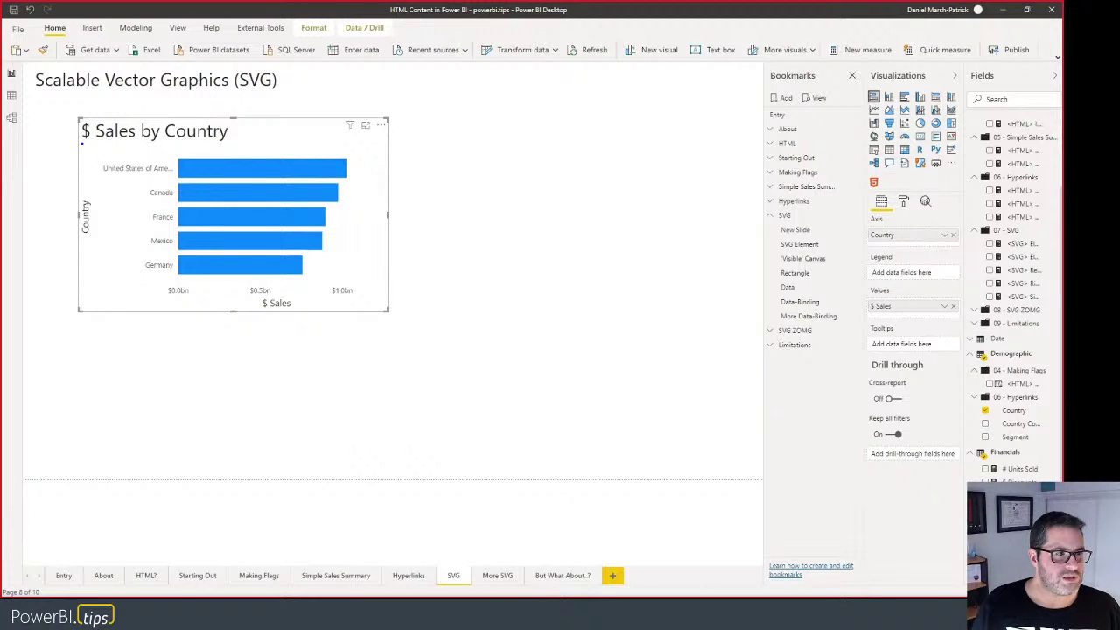
pyautogui.moveTo(80, 138)
pyautogui.mouseDown()
pyautogui.moveTo(150, 166)
pyautogui.moveTo(356, 309)
pyautogui.moveTo(397, 313)
pyautogui.moveTo(387, 310)
pyautogui.mouseUp()
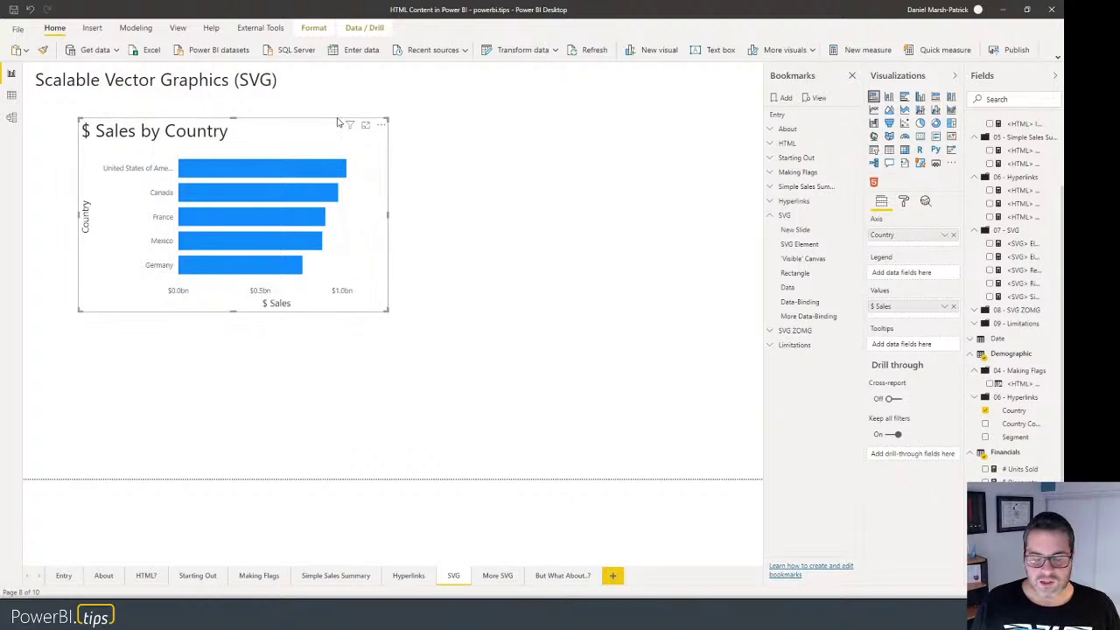
pyautogui.press('Delete')
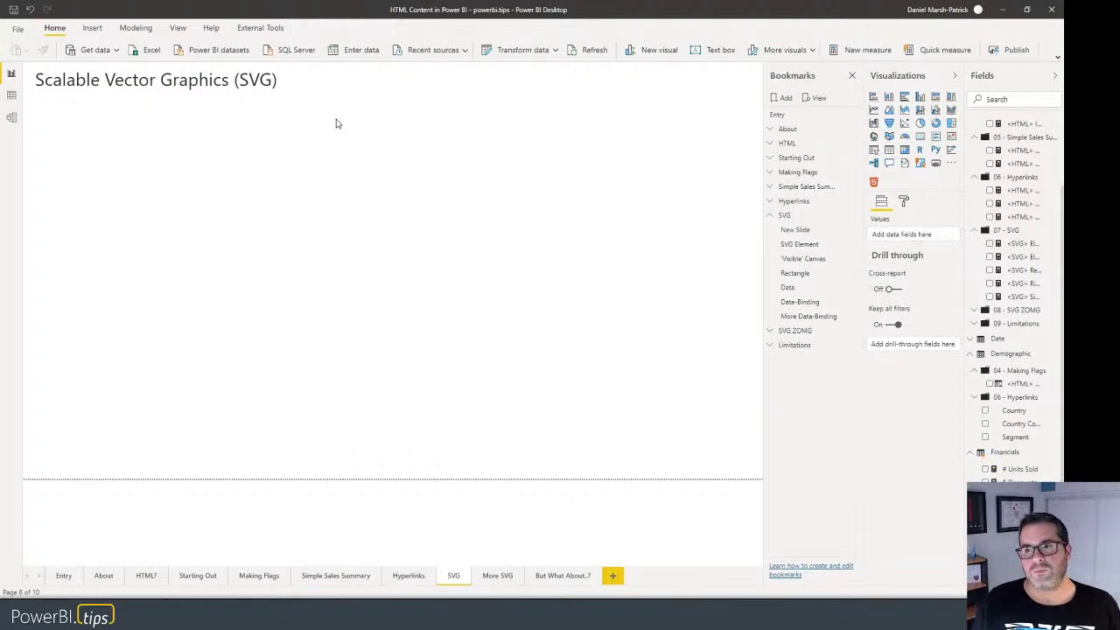
# Show the SVG group's New Slide, SVG Element and 'Visible' Canvas bookmarks in turn, selecting the rendered SVG and its code visual.
pyautogui.click(797, 231)
pyautogui.click(799, 247)
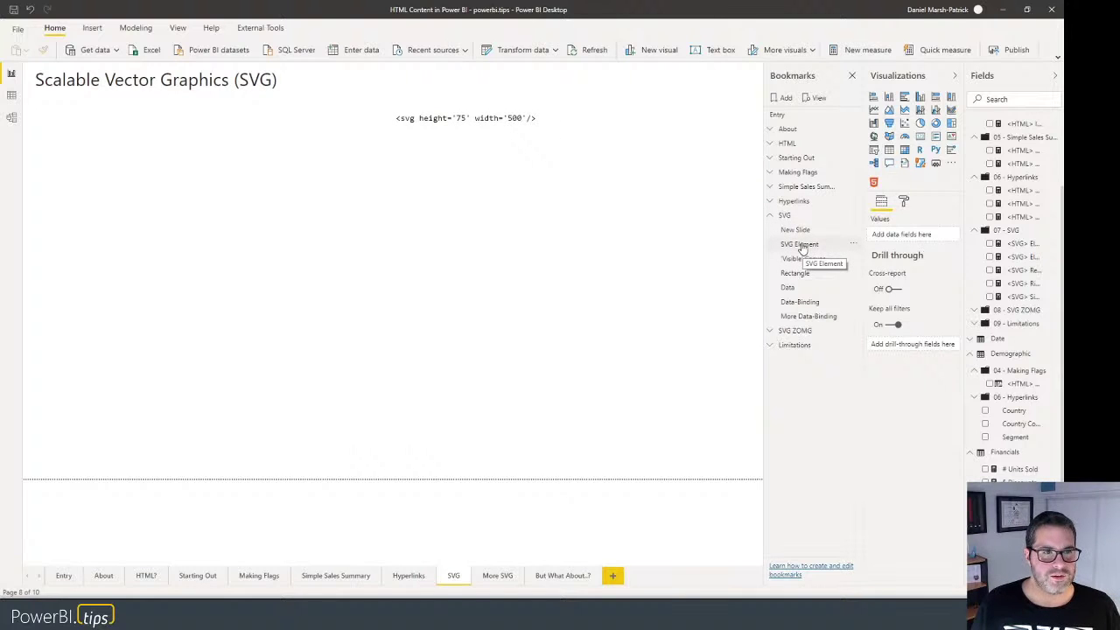
pyautogui.click(282, 119)
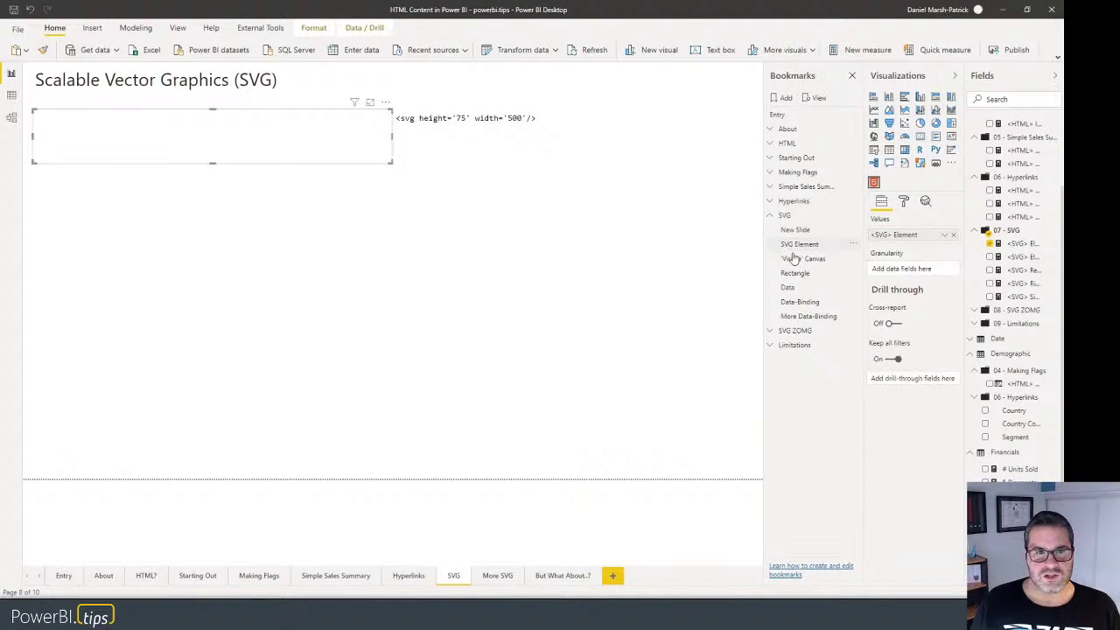
pyautogui.click(801, 260)
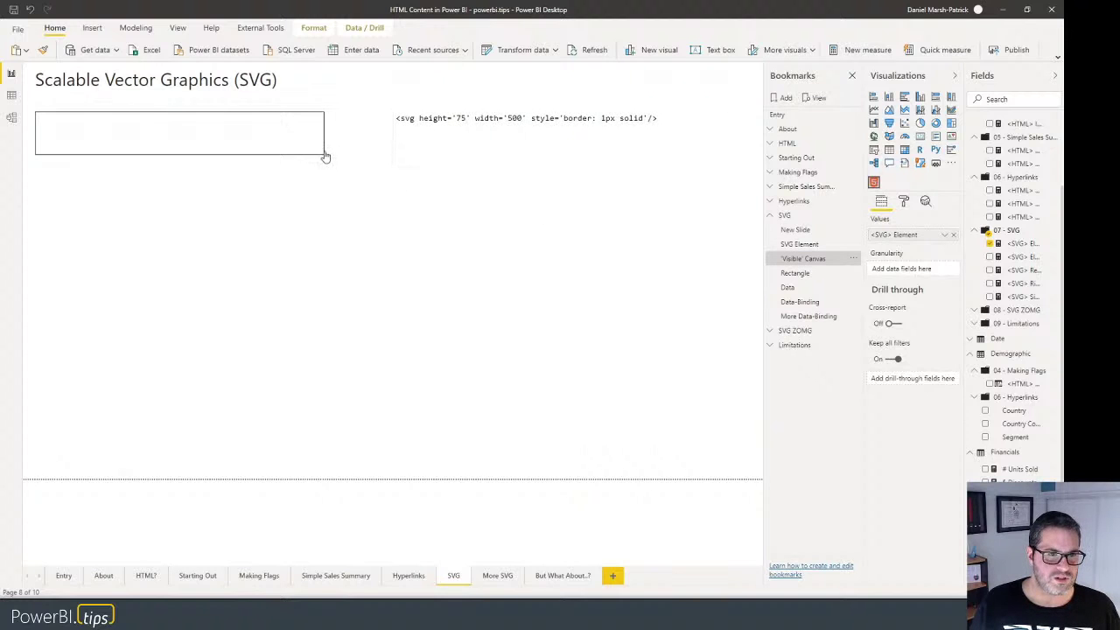
pyautogui.click(310, 156)
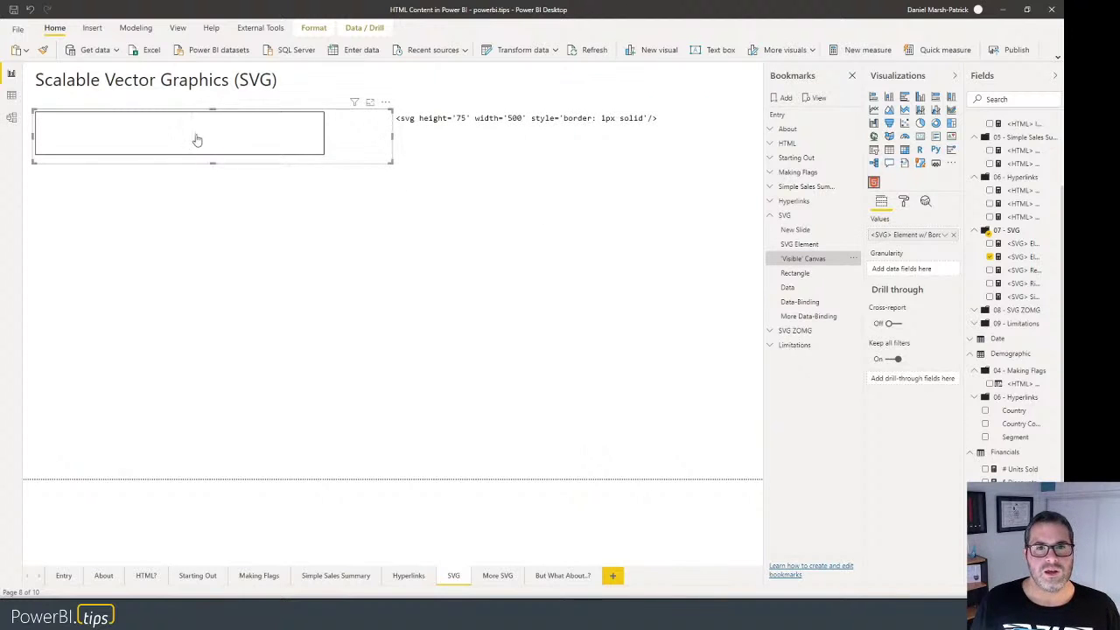
pyautogui.click(488, 129)
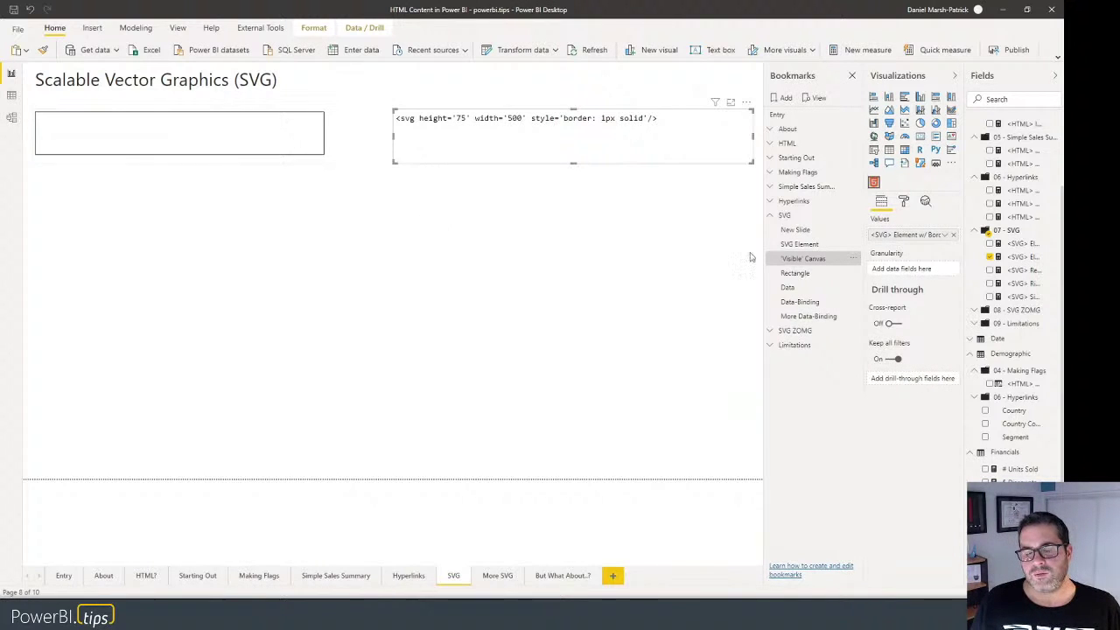
# Show the Rectangle and Data bookmarks of the SVG group, and display the DAX formula of the $ Sales (All) measure.
pyautogui.click(795, 274)
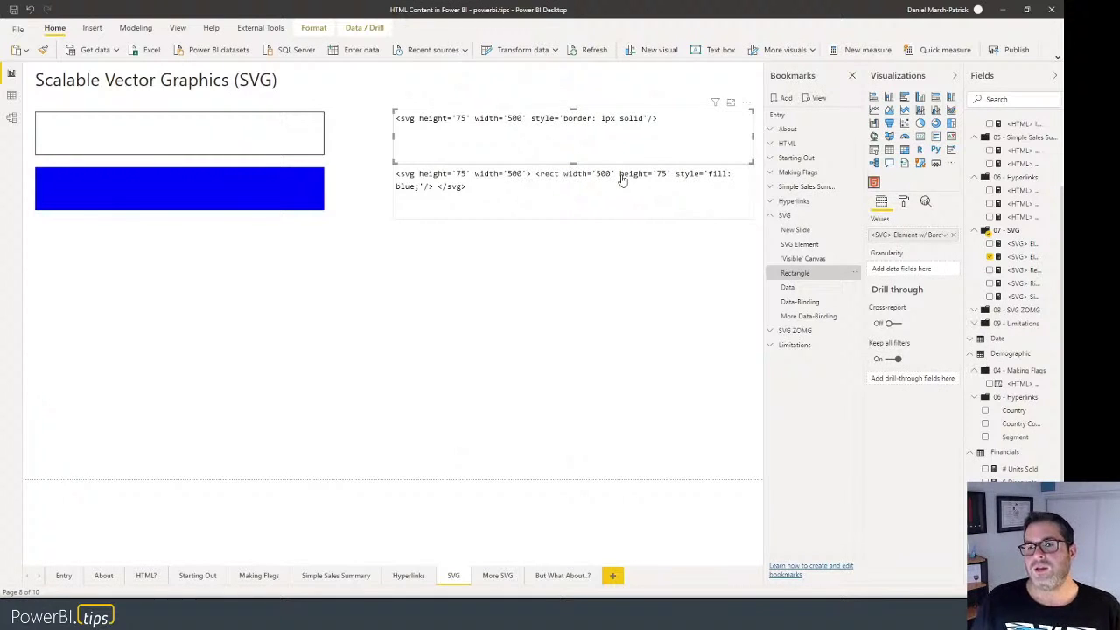
pyautogui.click(789, 289)
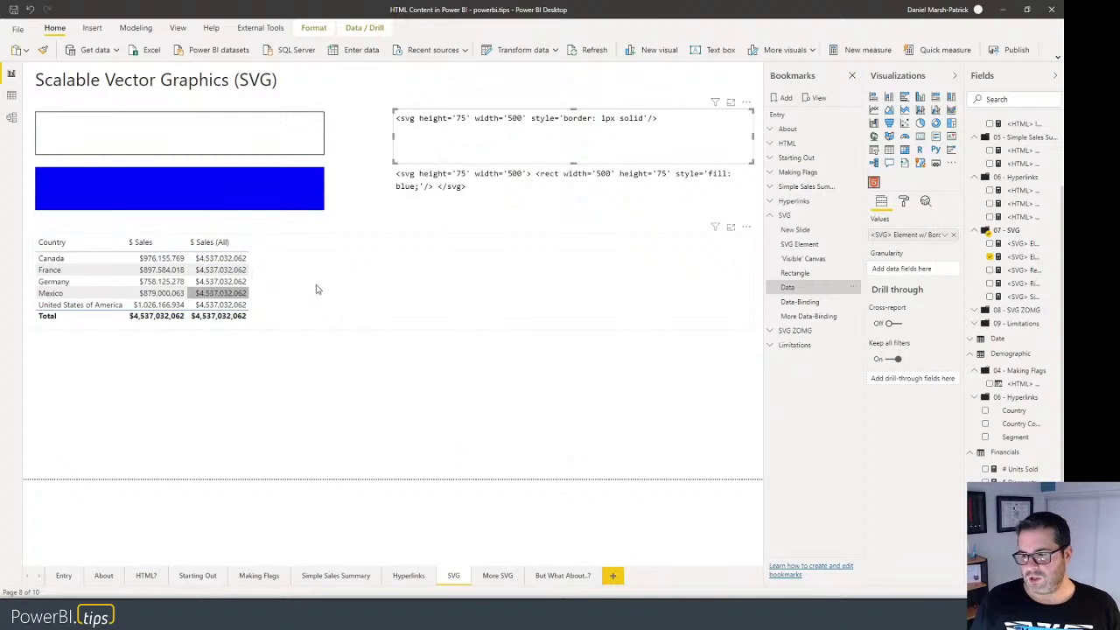
pyautogui.click(1015, 496)
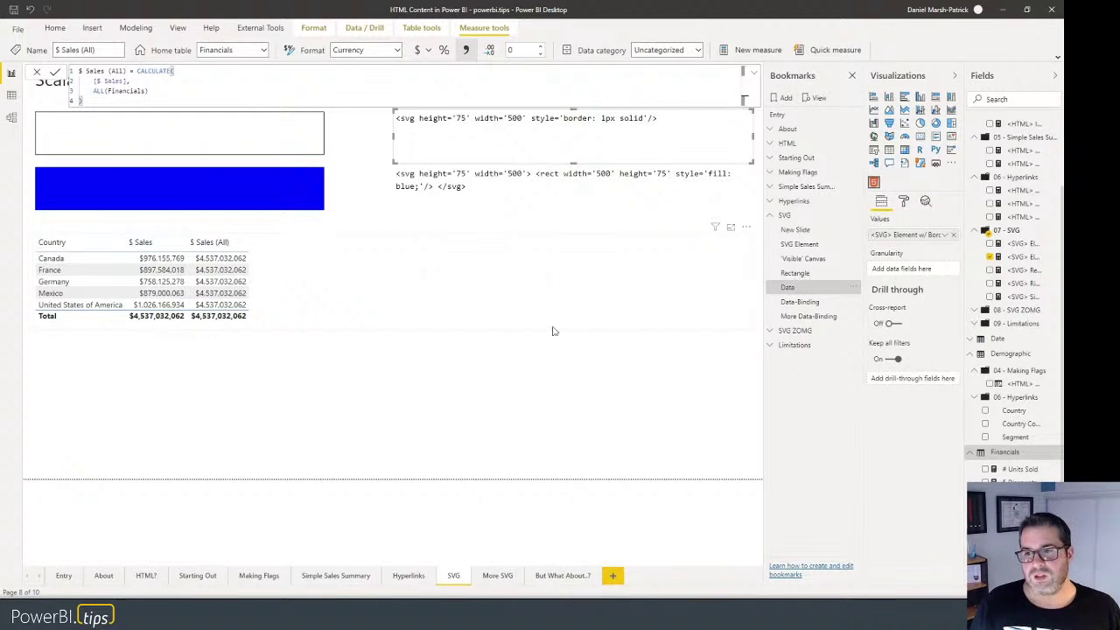
# Show the Data-Binding bookmark and display the DAX of the <SVG> Element w/ Border and <SVG> Simple Progress Bar measures.
pyautogui.click(803, 303)
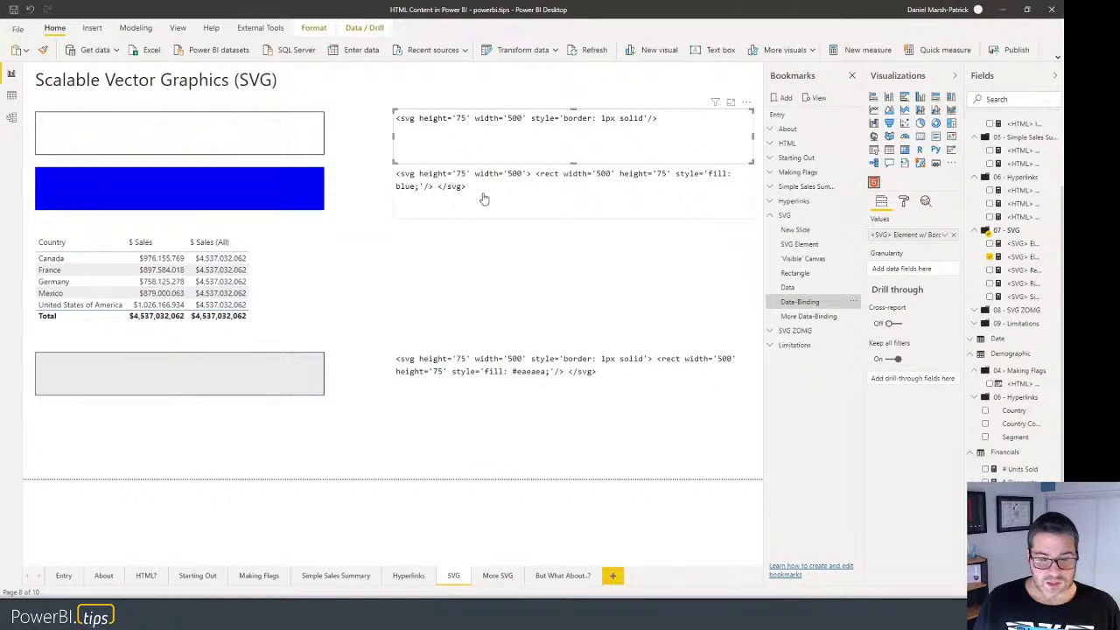
pyautogui.click(1022, 259)
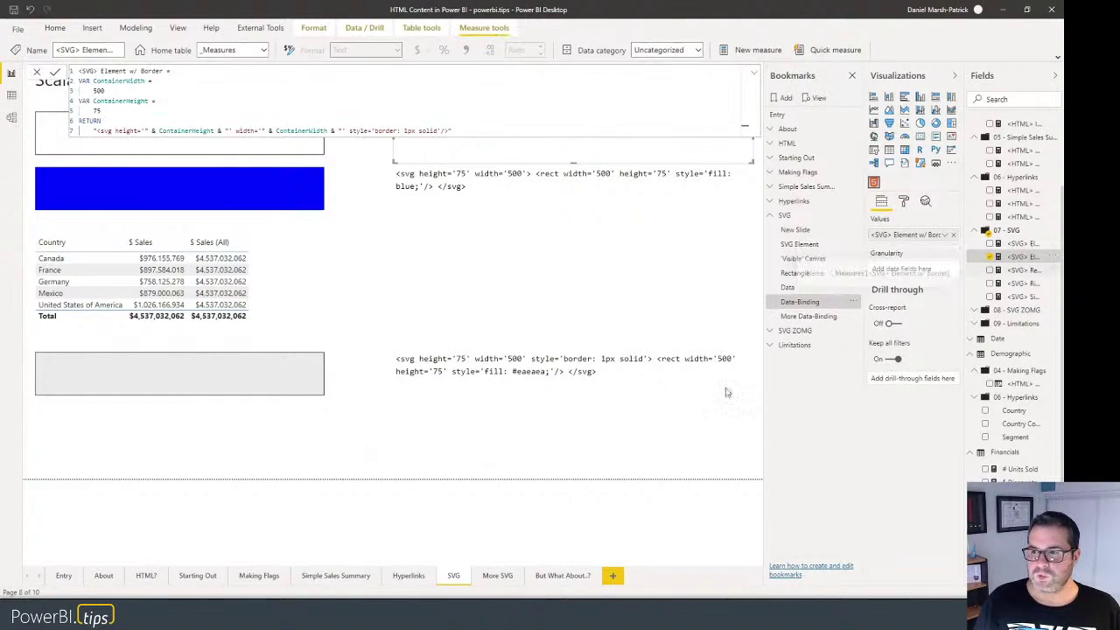
pyautogui.click(1031, 299)
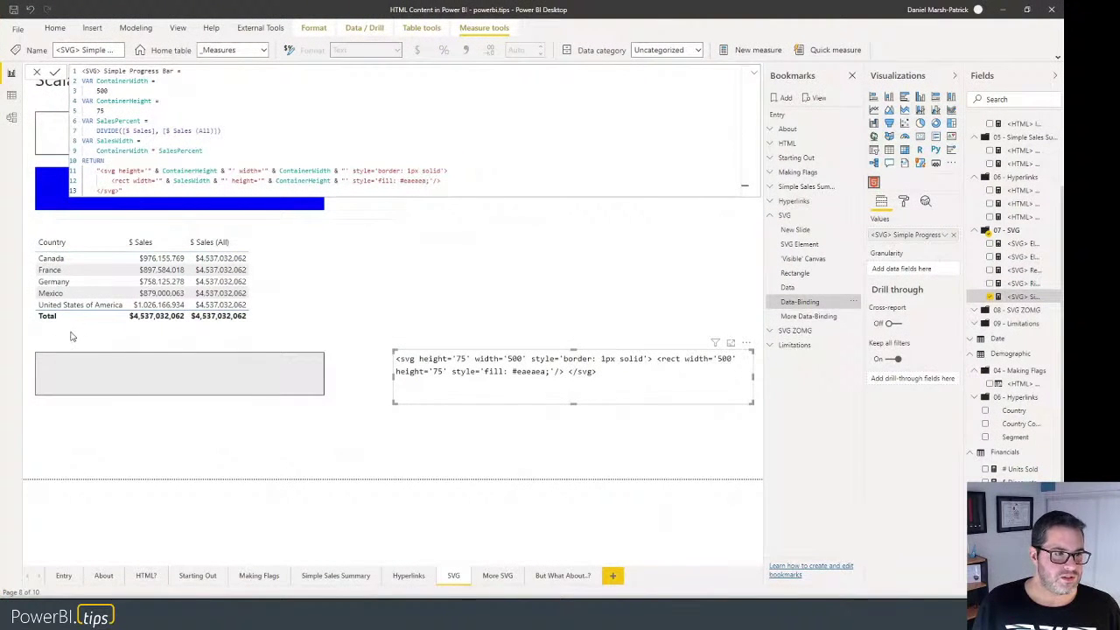
# Test the SVG progress bar by filtering to Canada, United States of America plus Mexico and Germany, Mexico alone and Germany alone, and clear the selection.
pyautogui.click(79, 261)
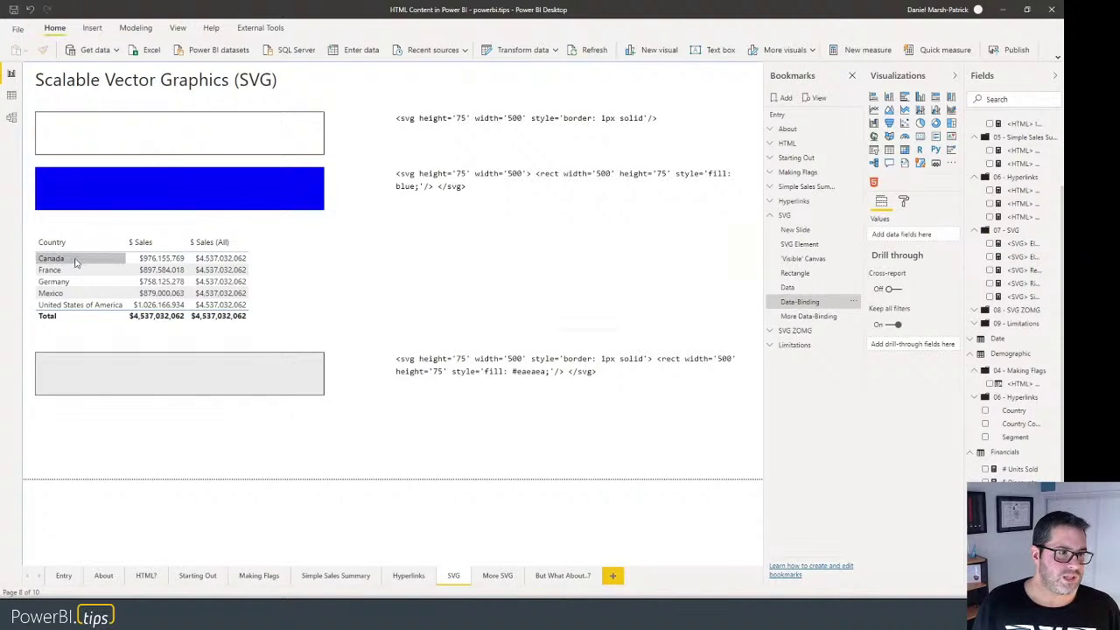
pyautogui.click(75, 263)
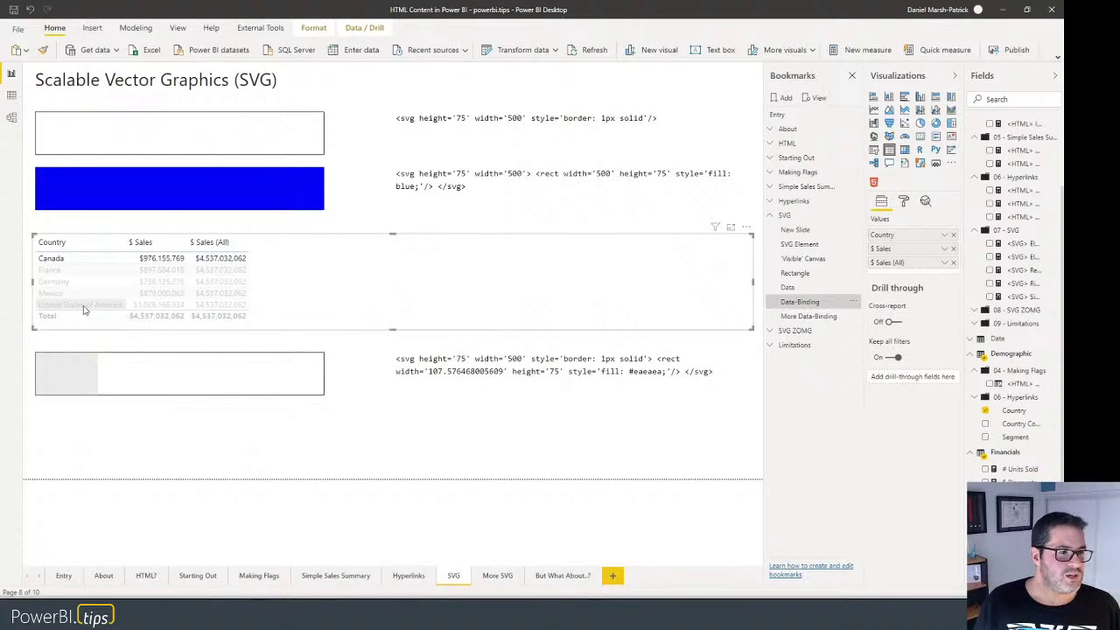
pyautogui.click(84, 305)
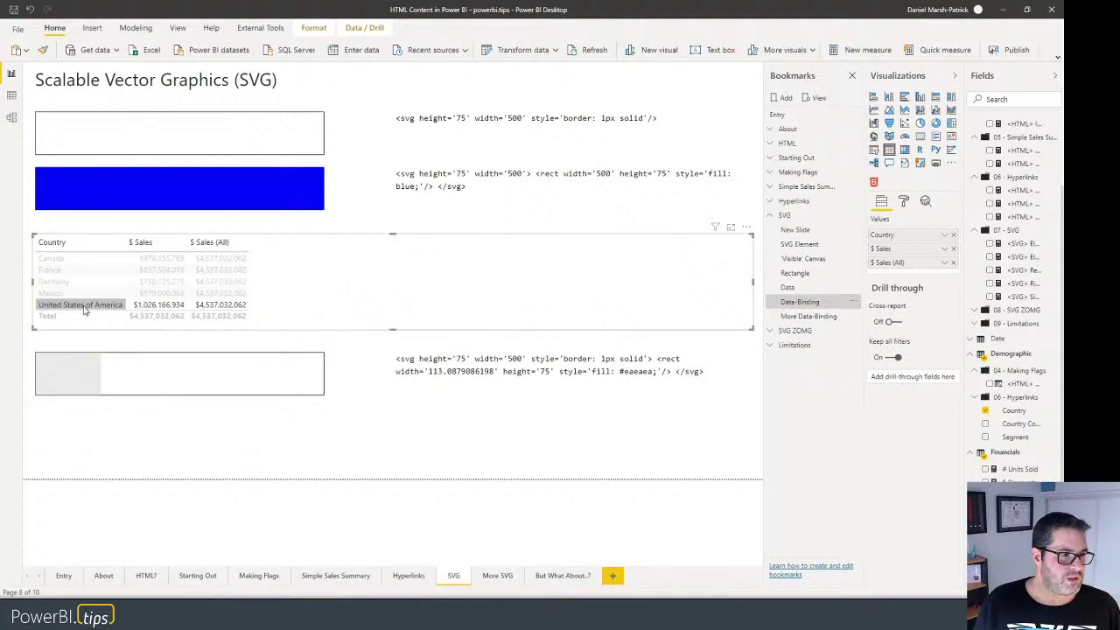
pyautogui.keyDown('ctrl'); pyautogui.click(75, 295); pyautogui.keyUp('ctrl')
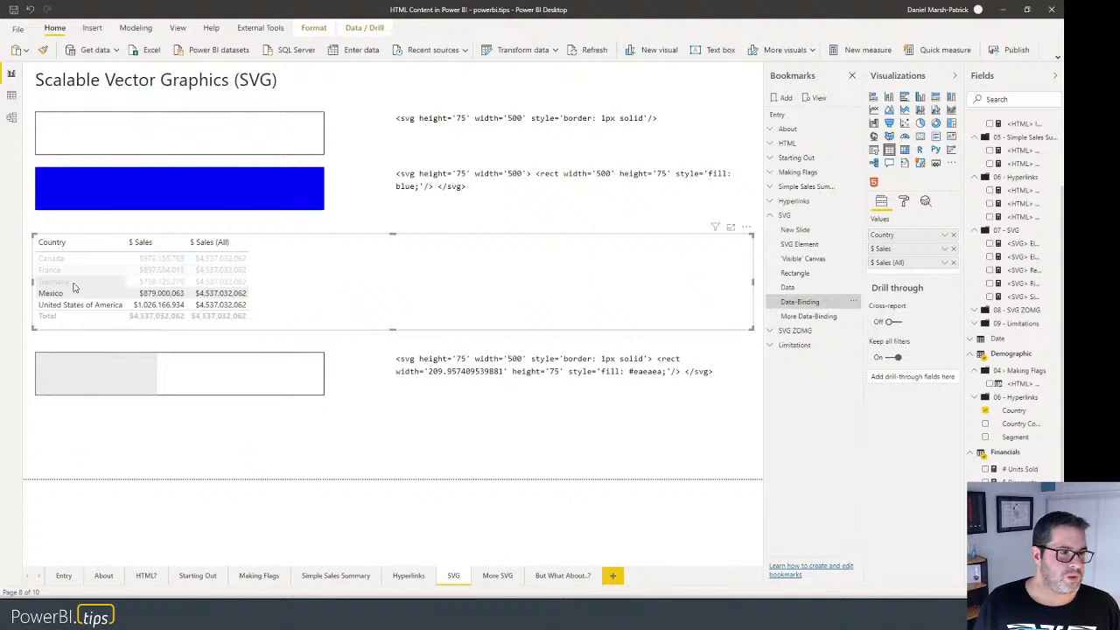
pyautogui.keyDown('ctrl'); pyautogui.click(66, 277); pyautogui.keyUp('ctrl')
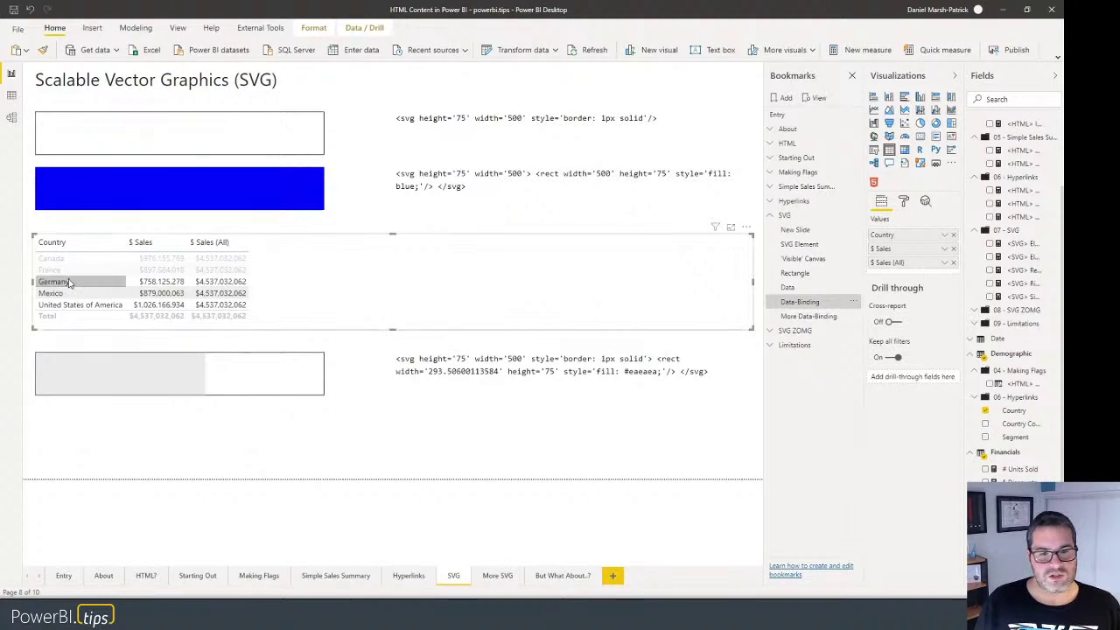
pyautogui.click(73, 295)
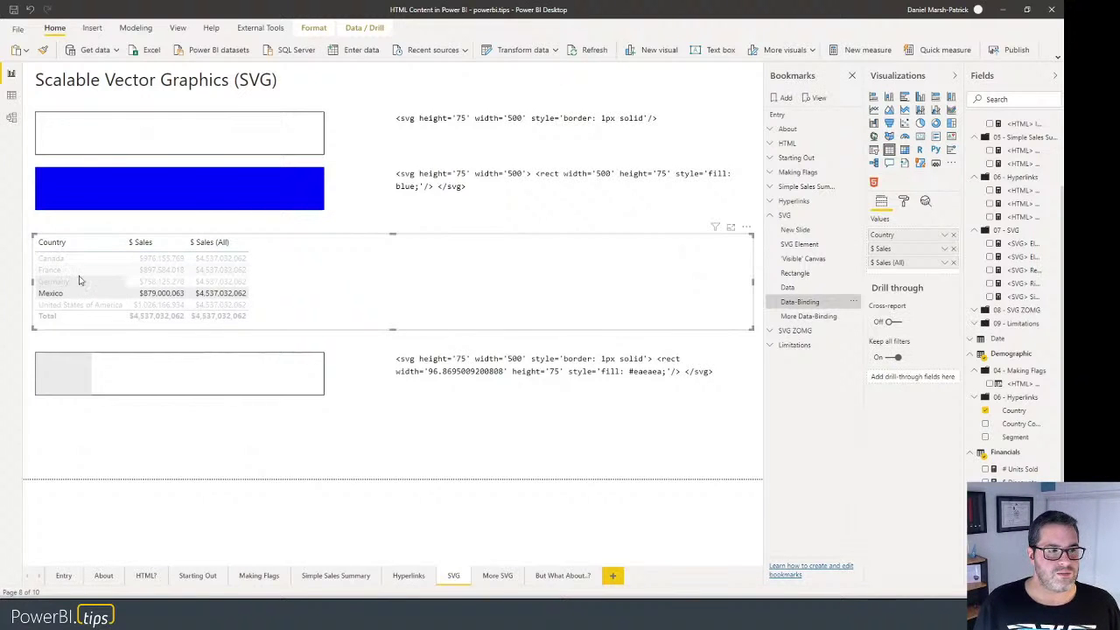
pyautogui.click(75, 282)
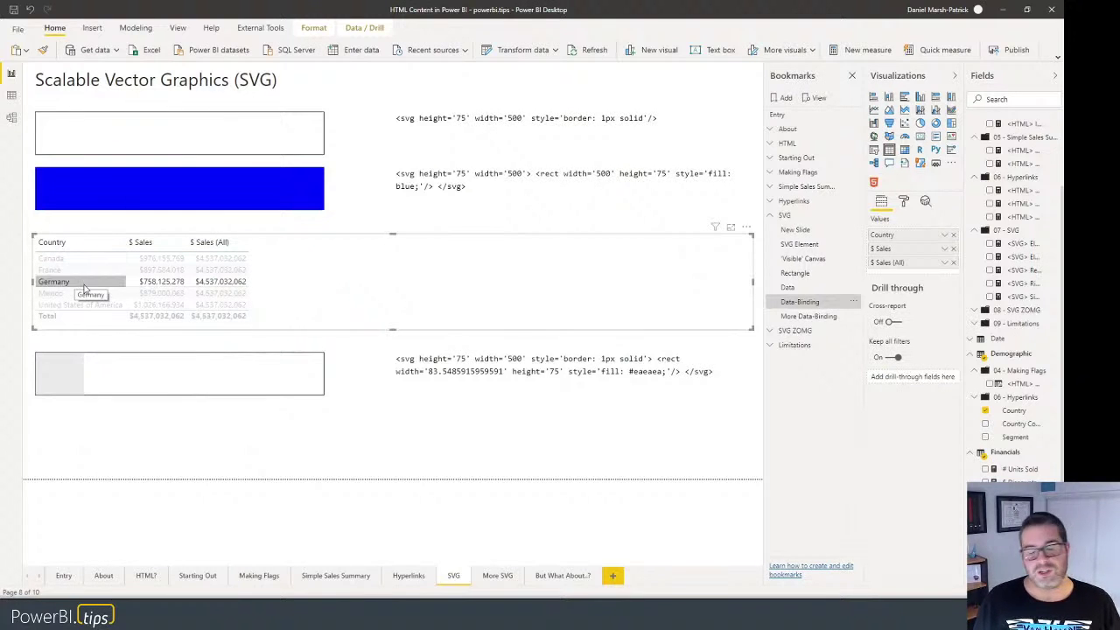
pyautogui.click(83, 283)
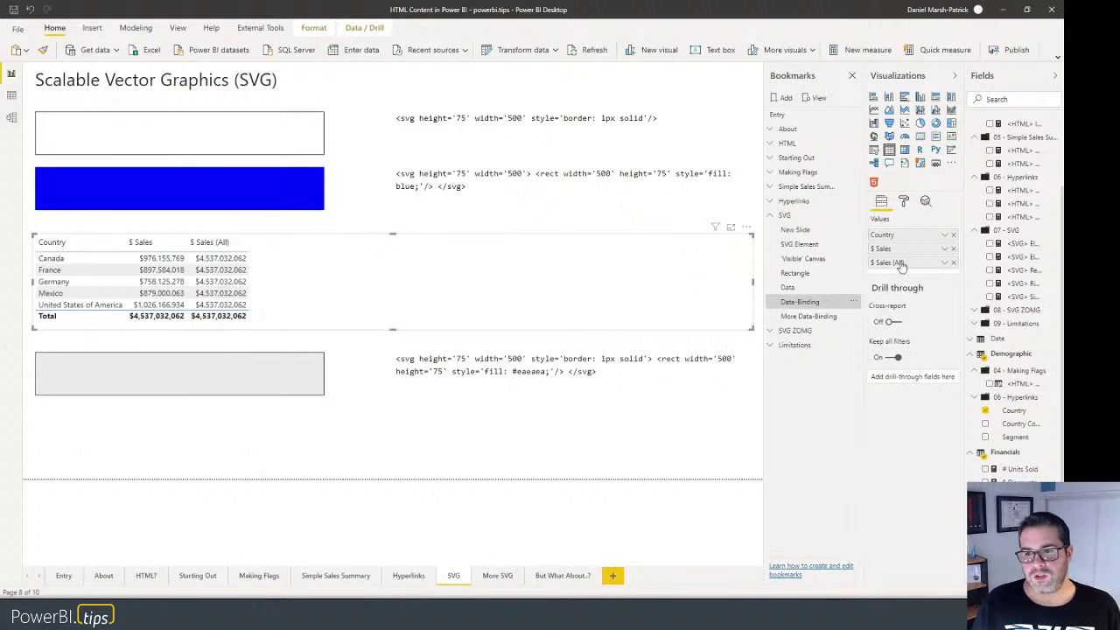
# Show the More Data-Binding bookmark, filter its labelled progress bar by Canada and by Germany, and clear the table selection.
pyautogui.click(811, 316)
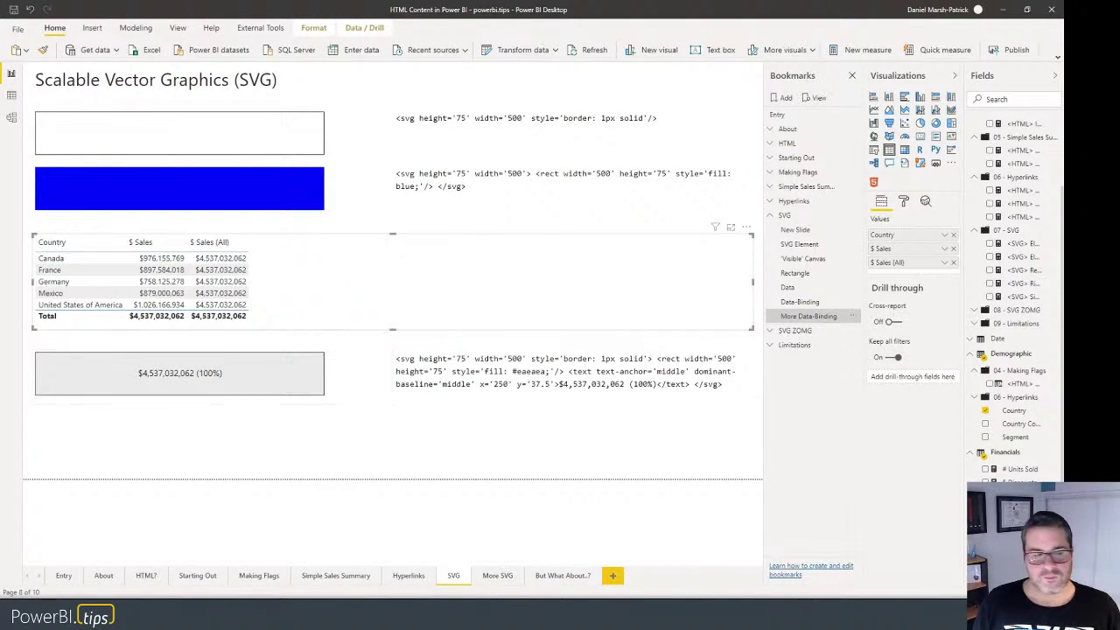
pyautogui.click(62, 260)
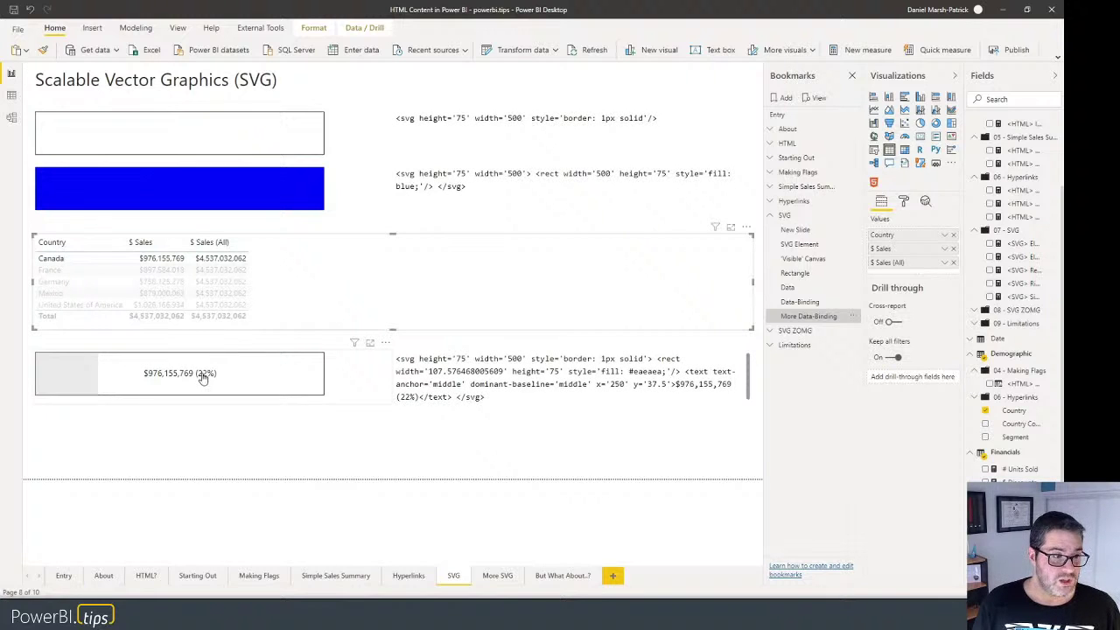
pyautogui.click(62, 287)
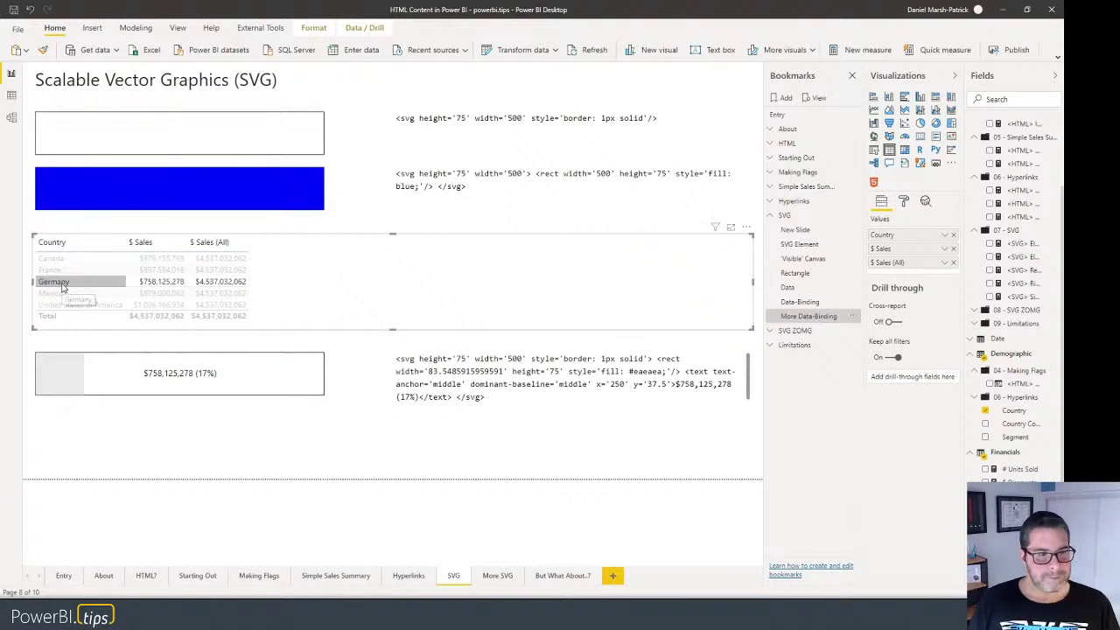
pyautogui.click(622, 537)
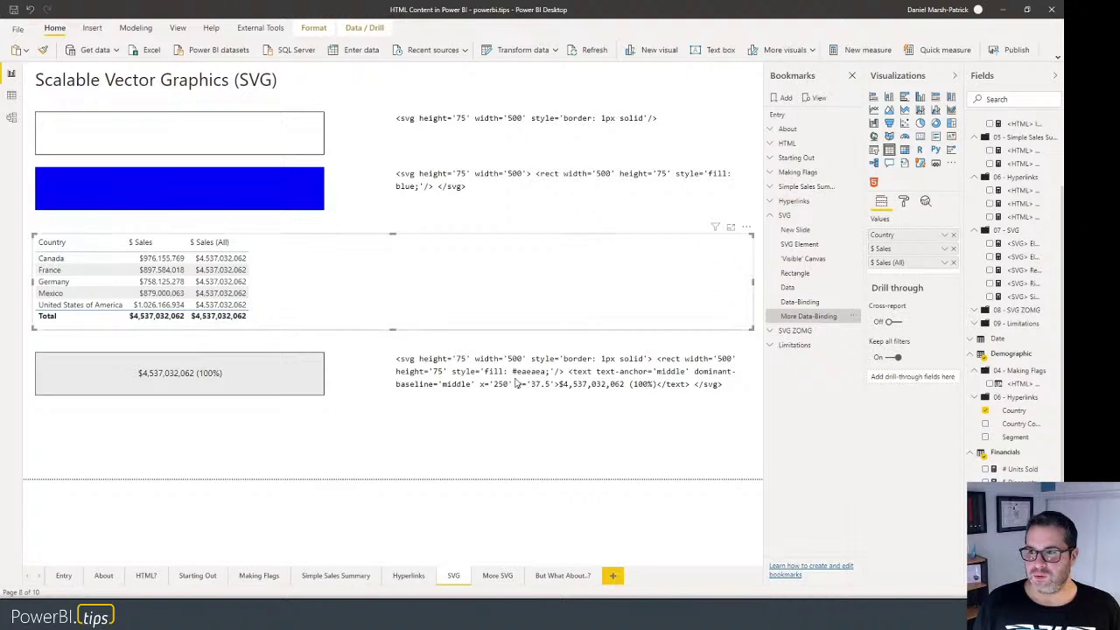
# Display the <SVG> Richer Progress Bar measure's DAX, outline its text element and the TotalSales line with annotations, and close the formula.
pyautogui.click(715, 387)
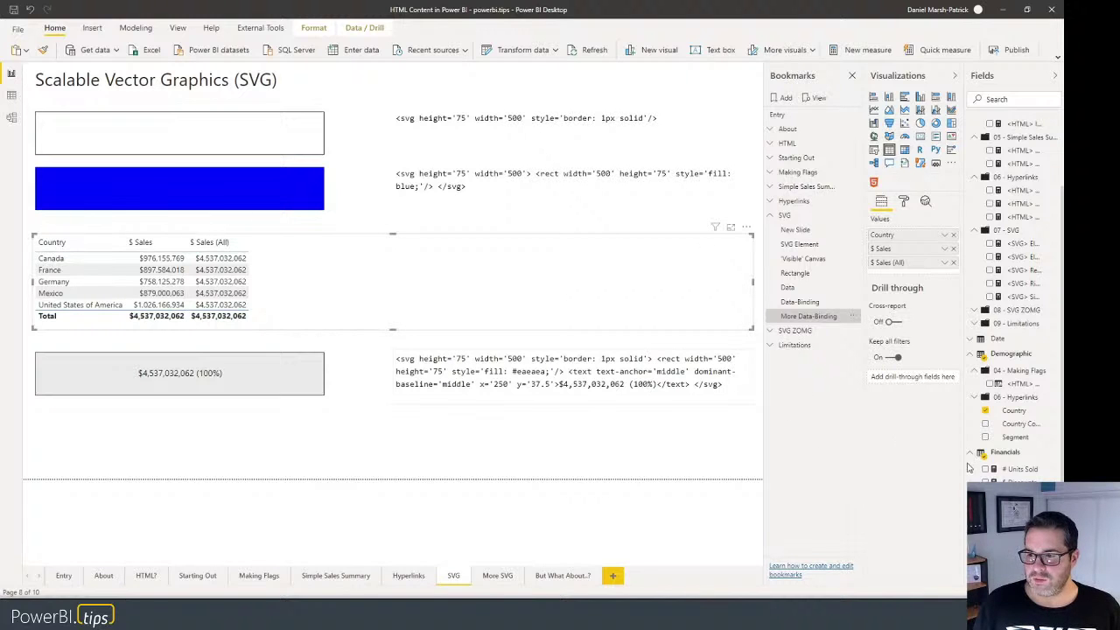
pyautogui.click(1041, 285)
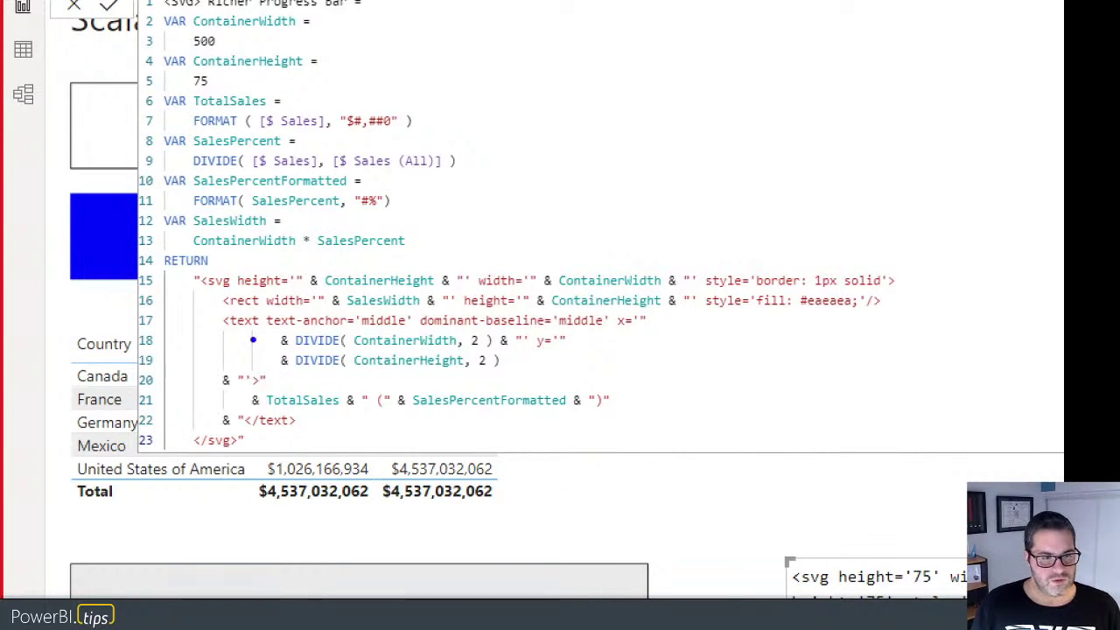
pyautogui.moveTo(211, 312); pyautogui.dragTo(648, 430)
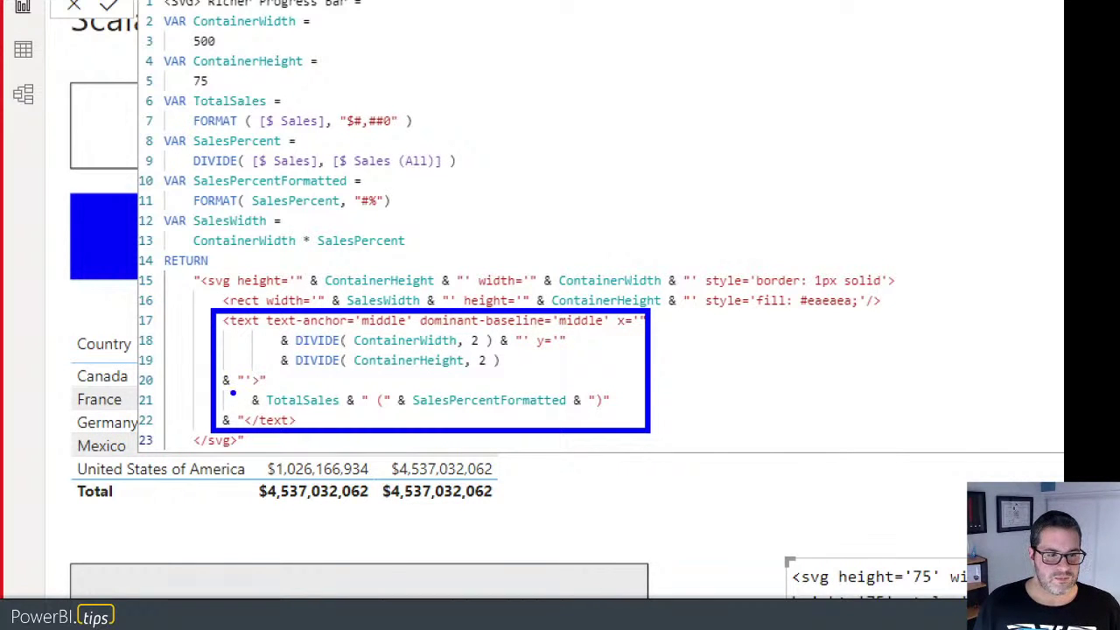
pyautogui.moveTo(236, 388); pyautogui.dragTo(619, 411)
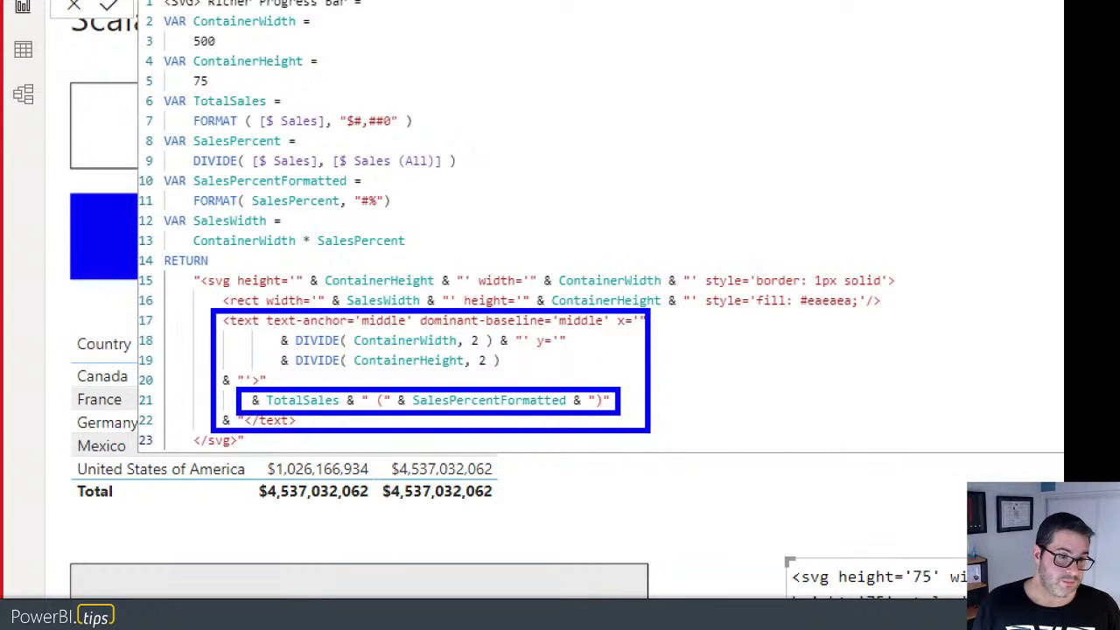
pyautogui.press('Escape')
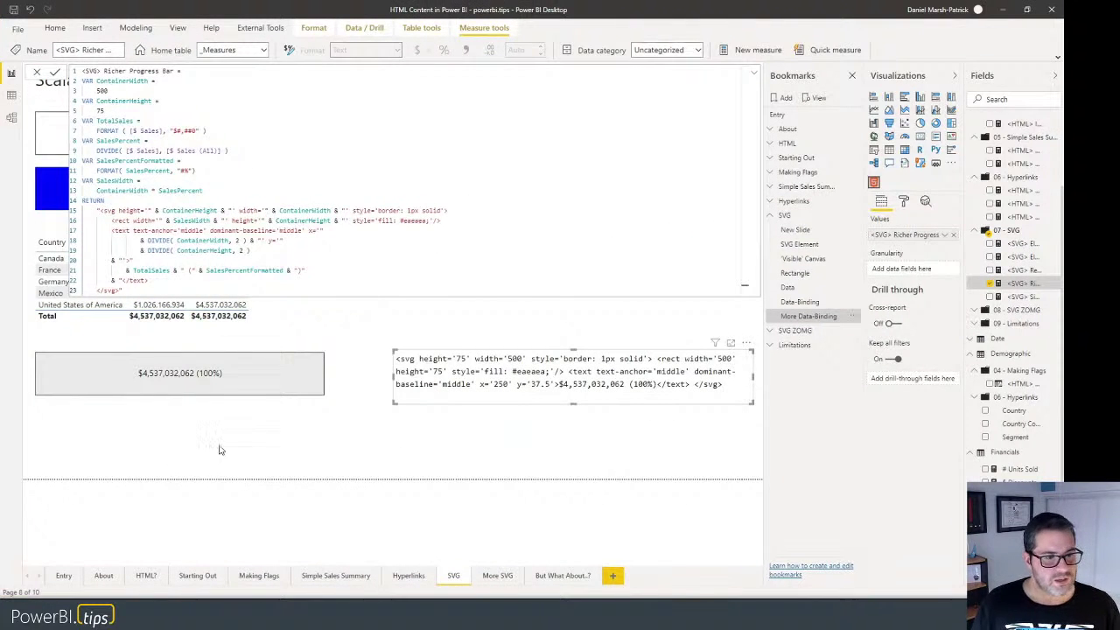
pyautogui.click(218, 451)
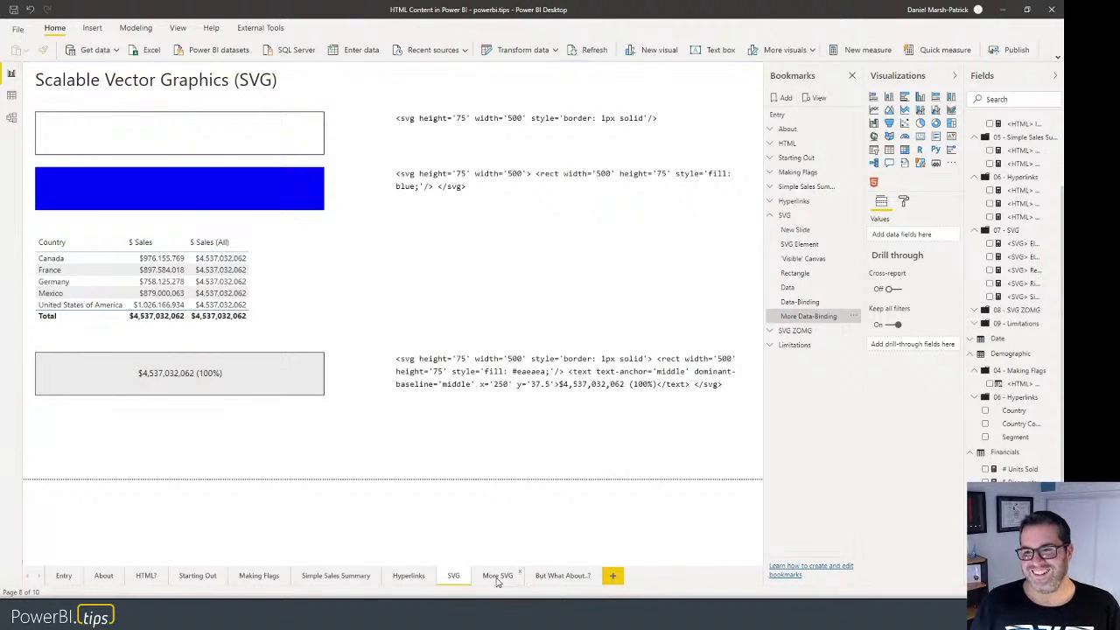
# Go to the More SVG page, expand the SVG ZOMG bookmark group, and show its New Slide bookmark.
pyautogui.click(794, 333)
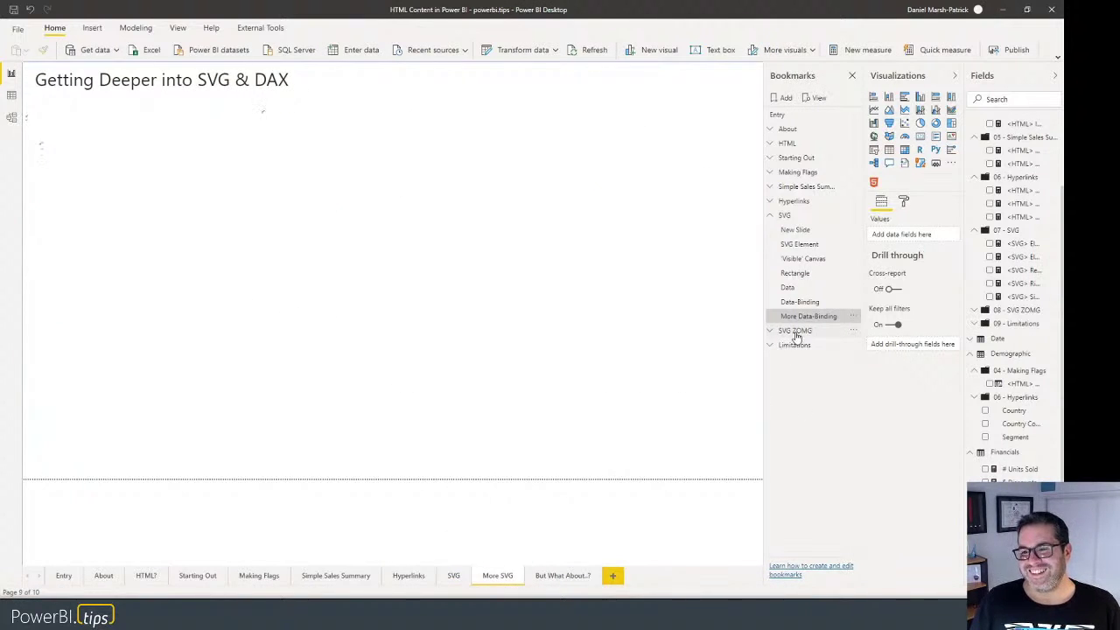
pyautogui.click(796, 333)
pyautogui.click(791, 344)
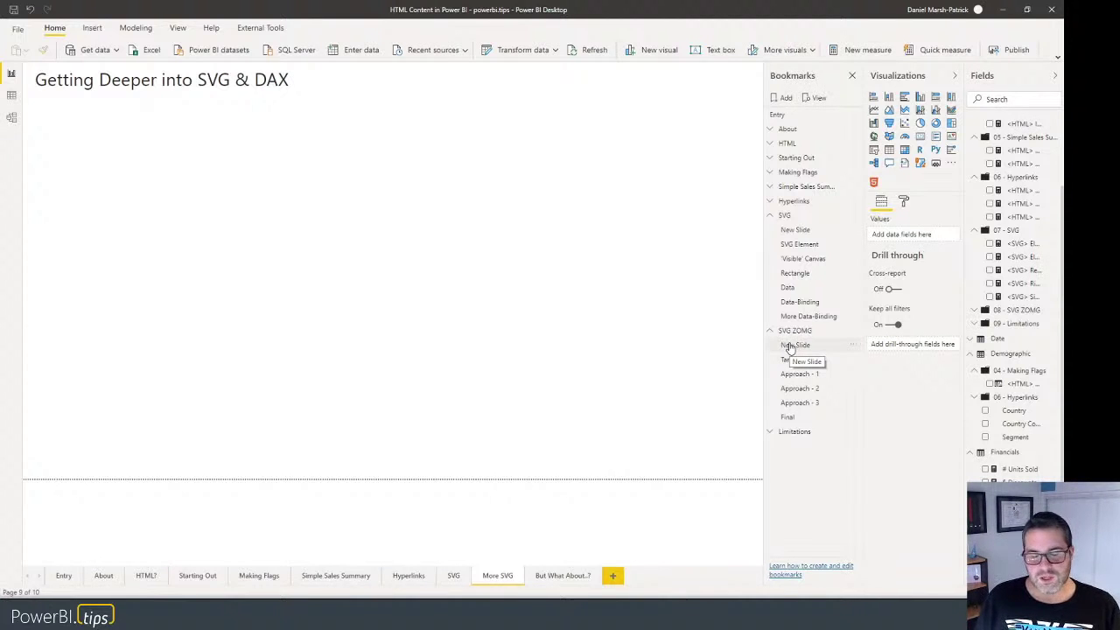
pyautogui.click(791, 345)
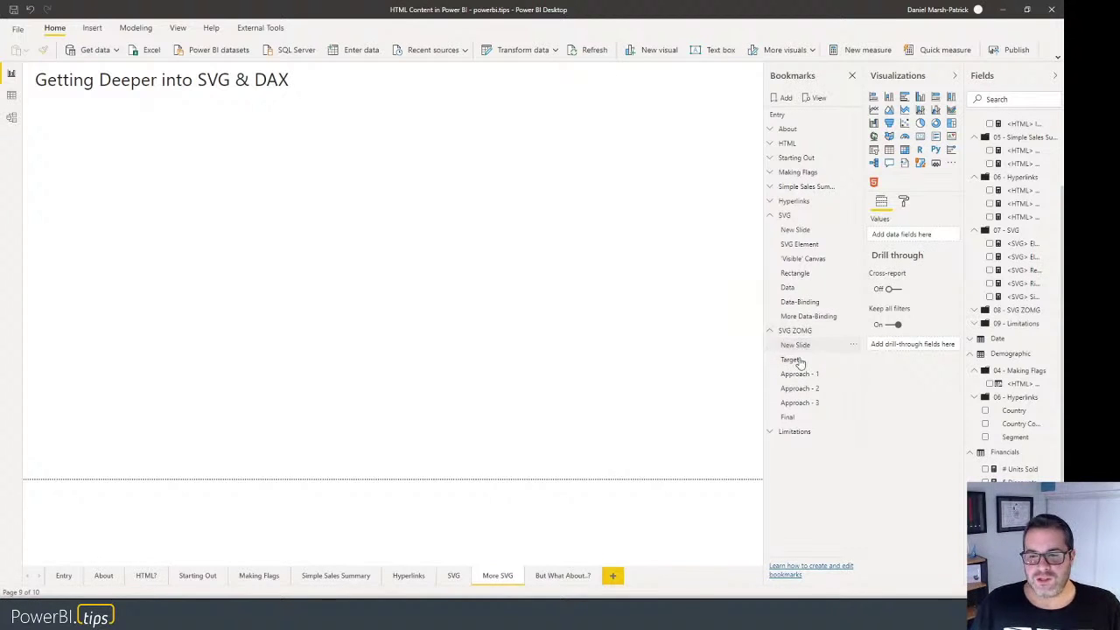
# Show the Target bookmark and test its sparkline summary by filtering to 2013 and to 2014, with the year selection cleared at the end.
pyautogui.click(793, 363)
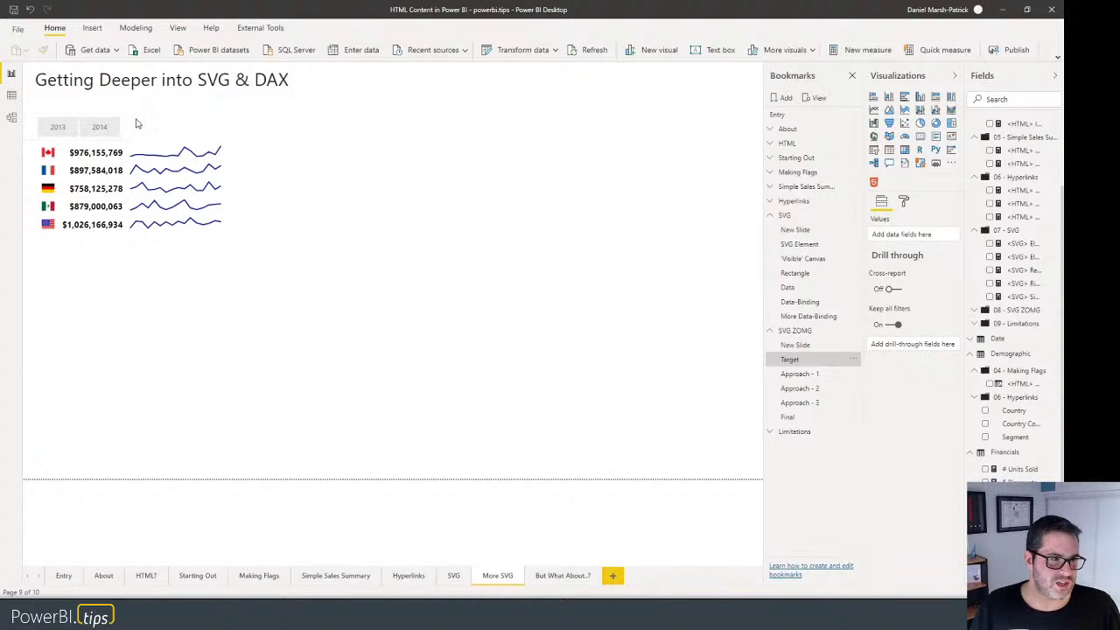
pyautogui.click(130, 131)
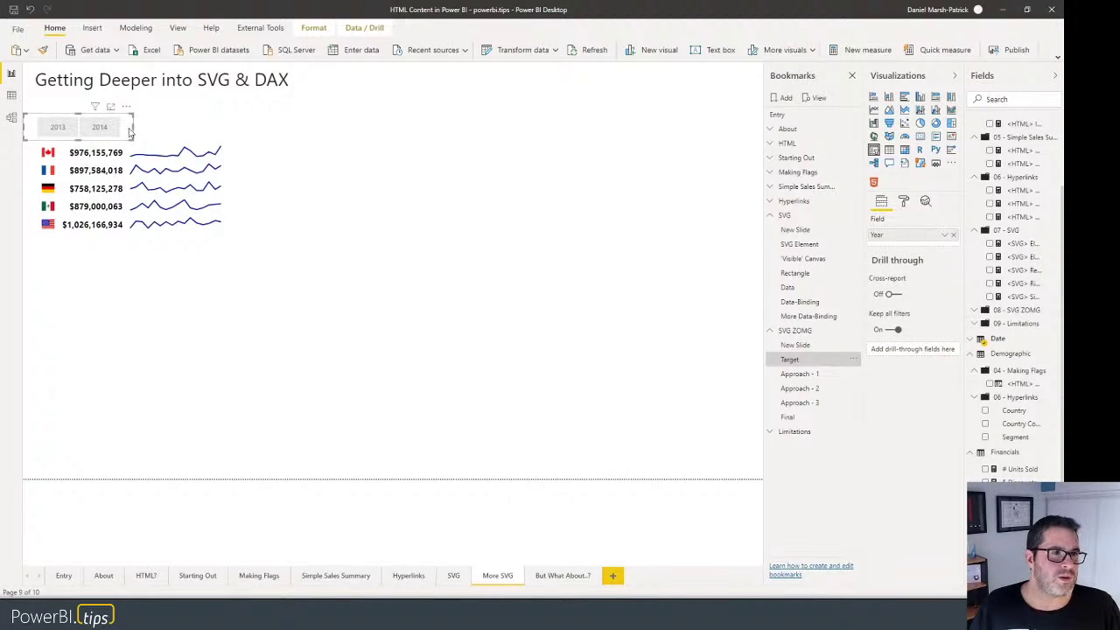
pyautogui.click(163, 147)
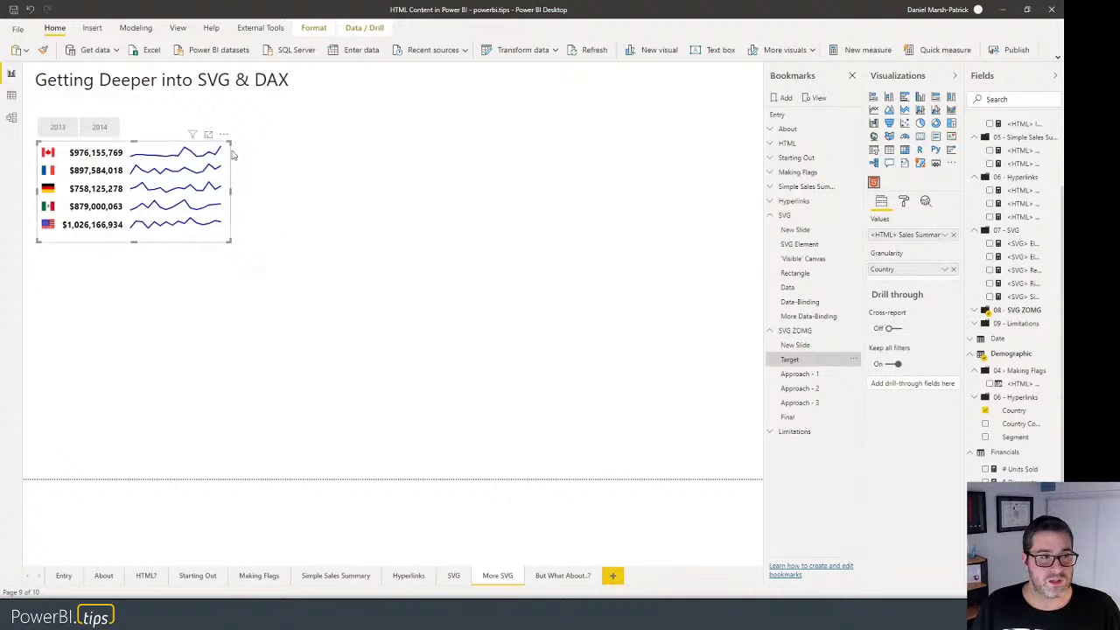
pyautogui.click(55, 134)
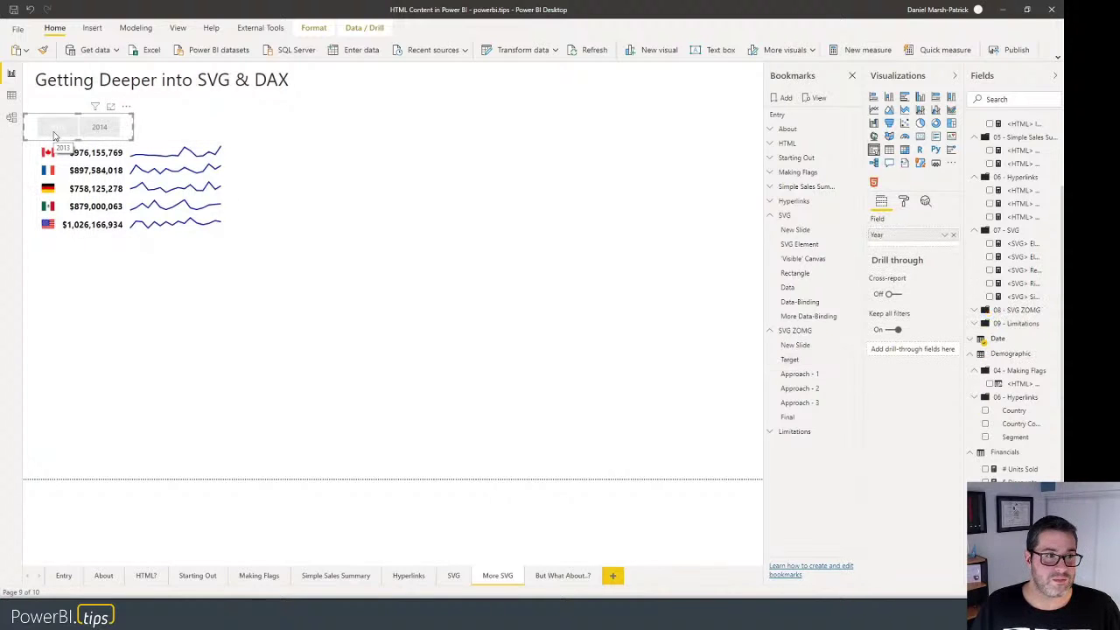
pyautogui.click(97, 132)
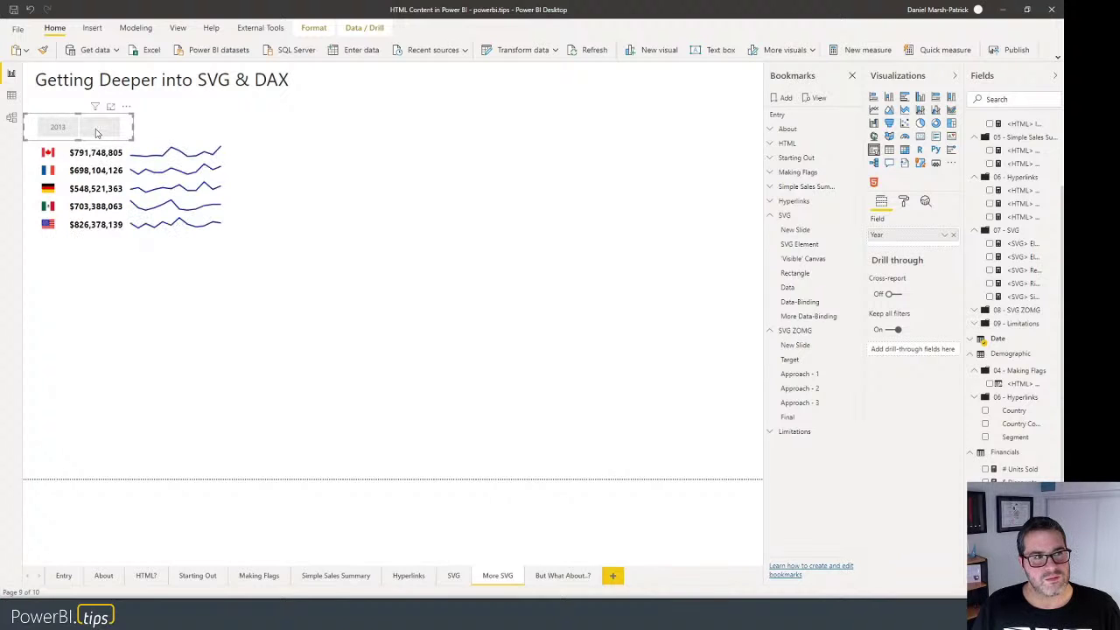
pyautogui.click(63, 133)
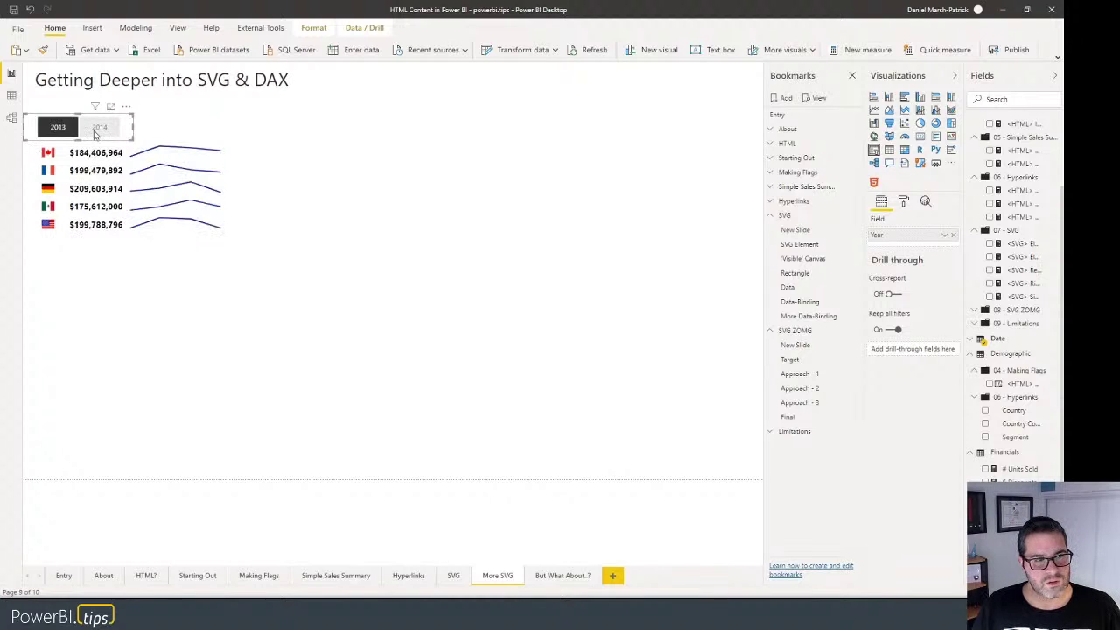
pyautogui.click(96, 133)
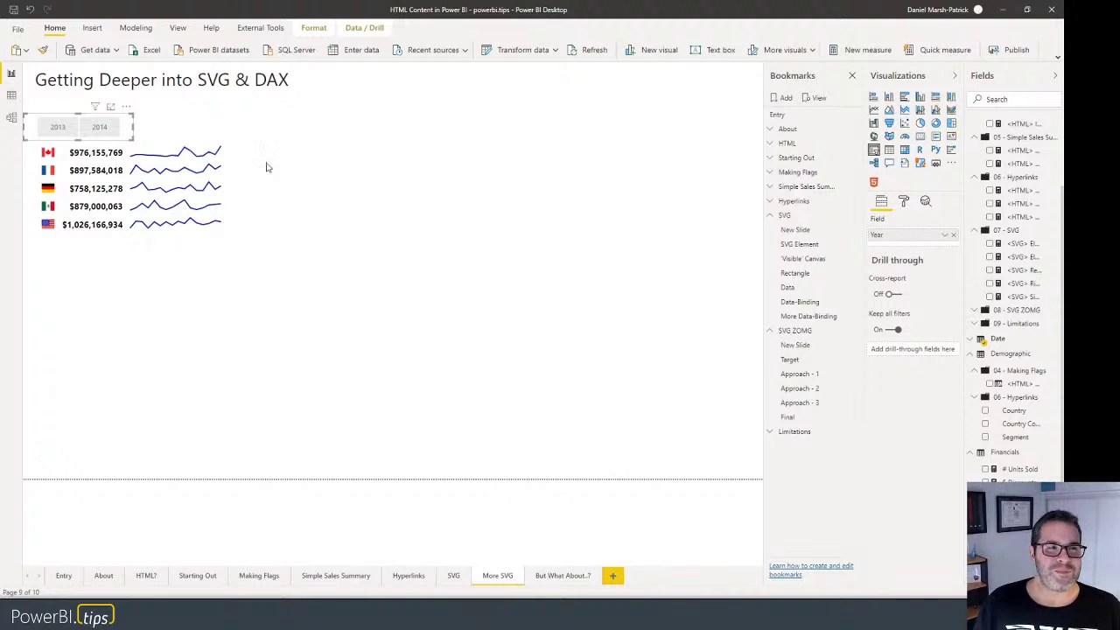
# Collapse the 07 - SVG, 01 - About and 02 - HTML measure folders and expand the 08 - SVG ZOMG folder.
pyautogui.click(219, 188)
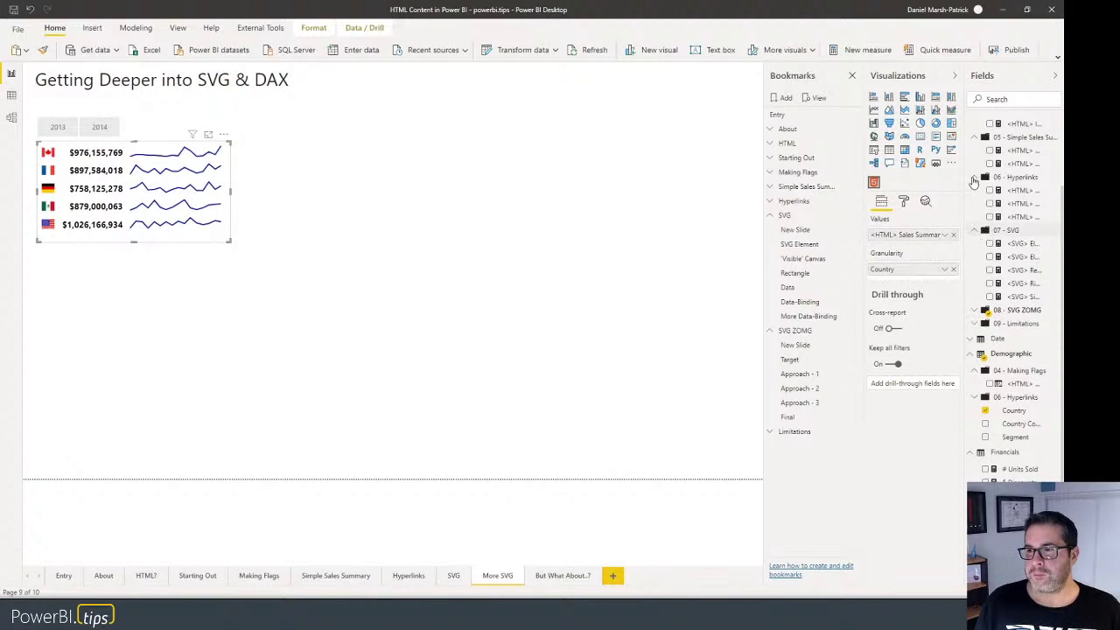
pyautogui.click(974, 229)
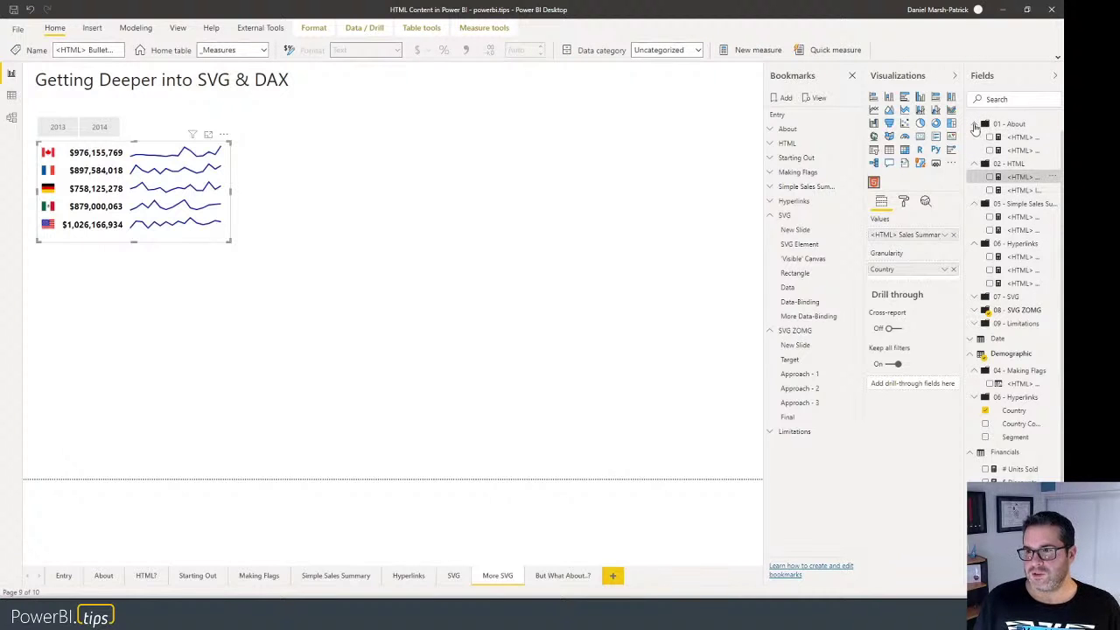
pyautogui.click(975, 125)
pyautogui.click(974, 152)
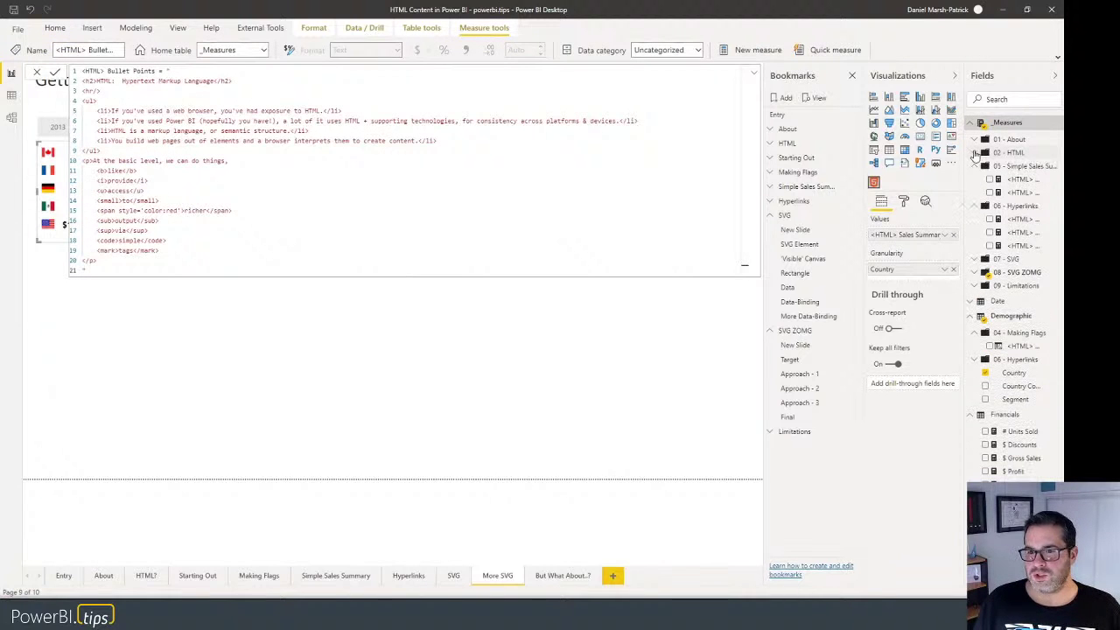
pyautogui.click(667, 375)
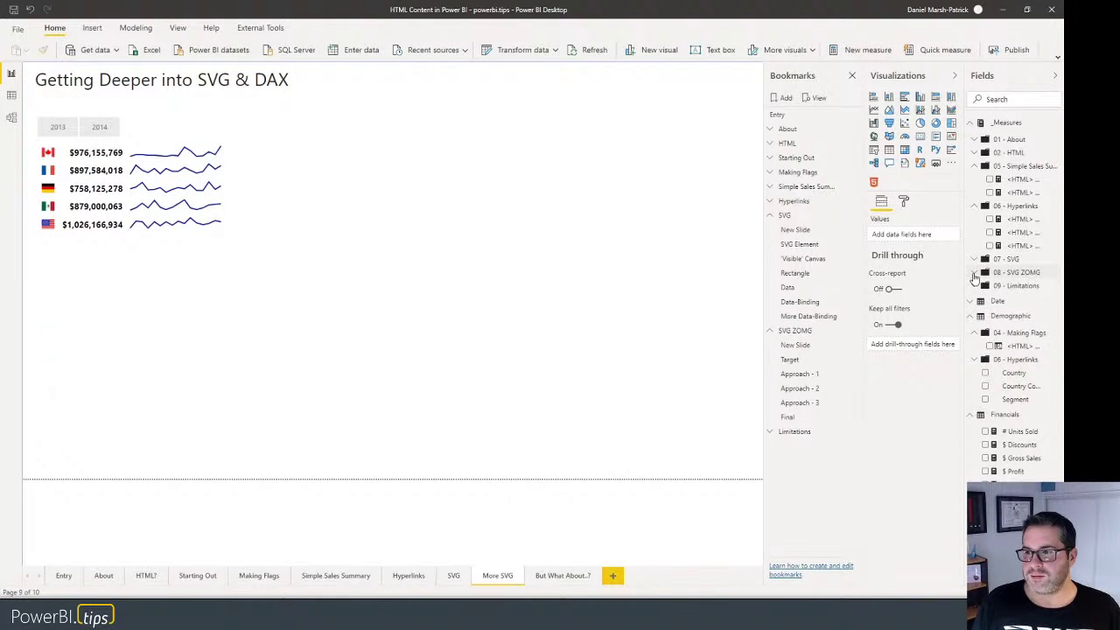
pyautogui.click(974, 275)
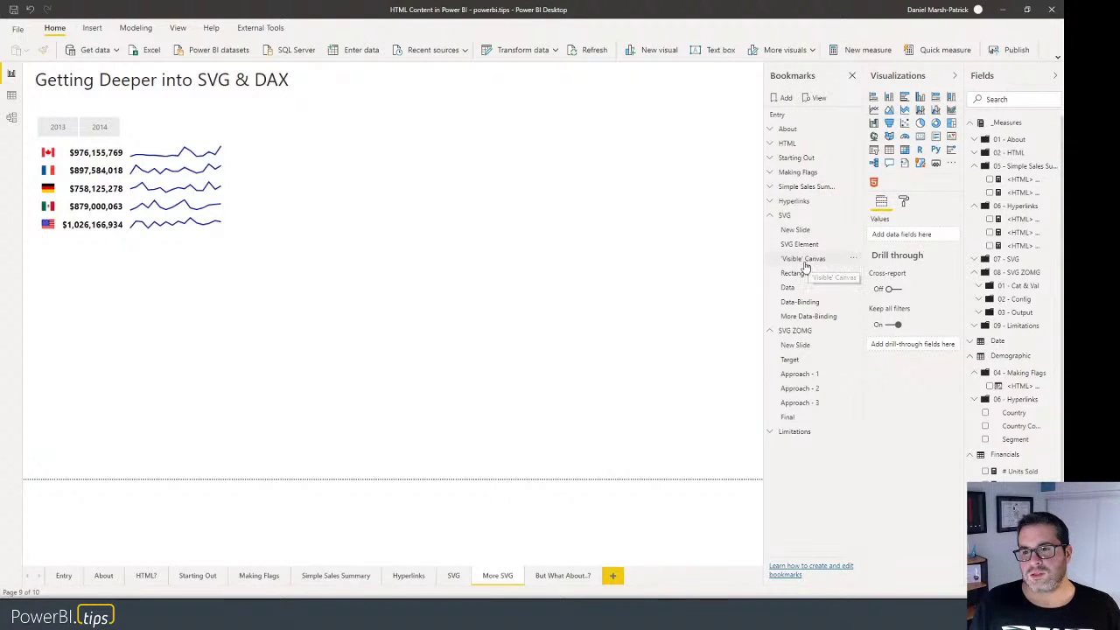
# Show the Approach - 1 bookmark and display the Min Date measure's formula from the 01 - Cat & Val folder.
pyautogui.click(770, 215)
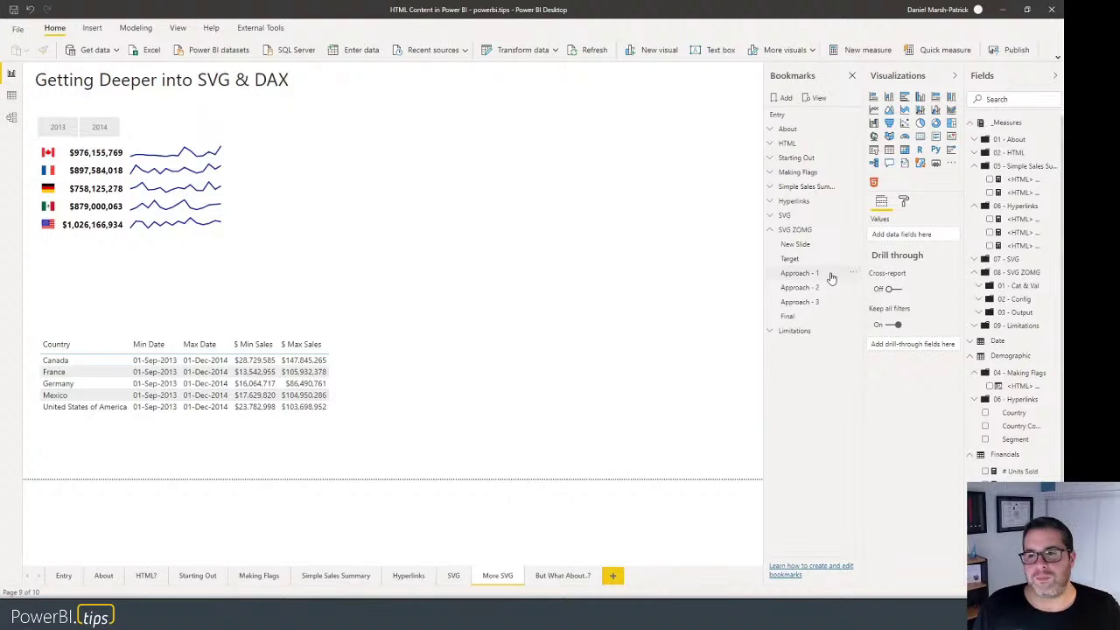
pyautogui.click(833, 273)
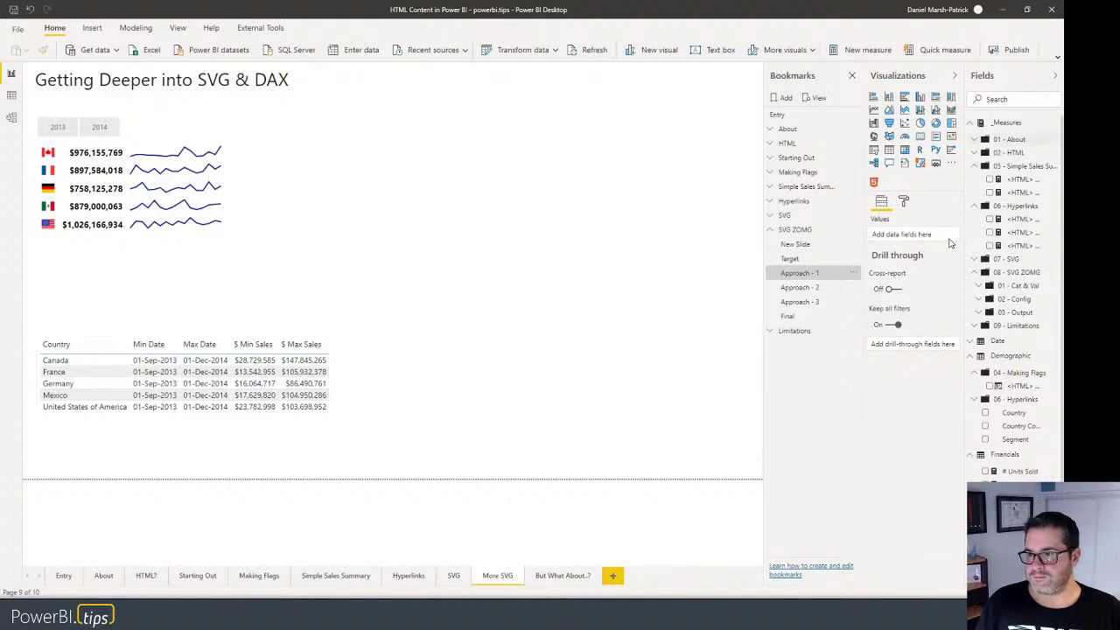
pyautogui.click(979, 286)
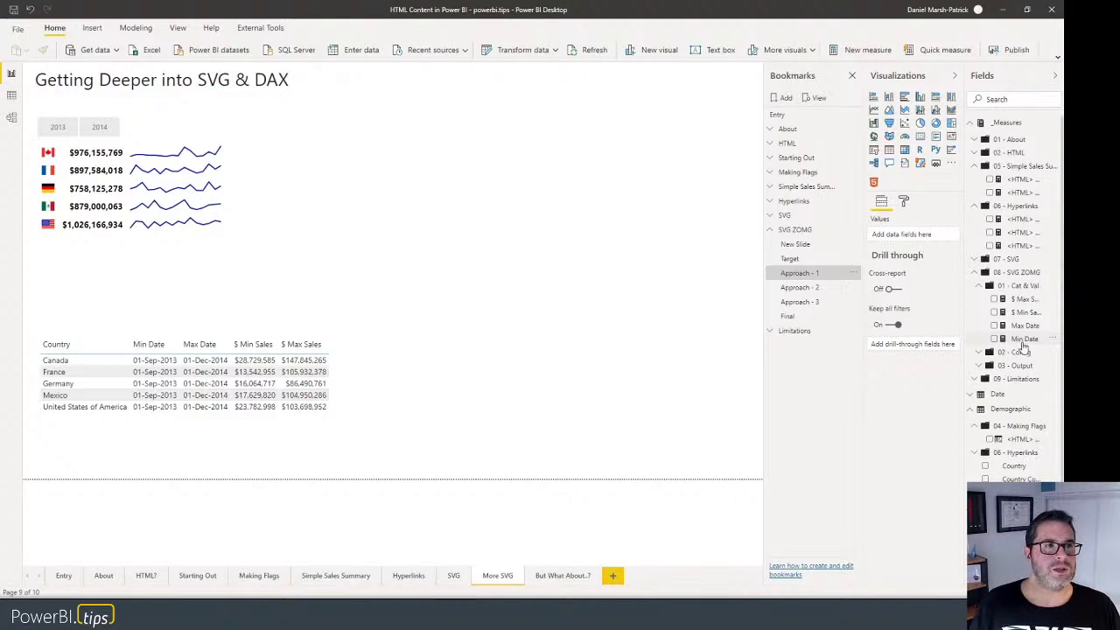
pyautogui.click(1023, 339)
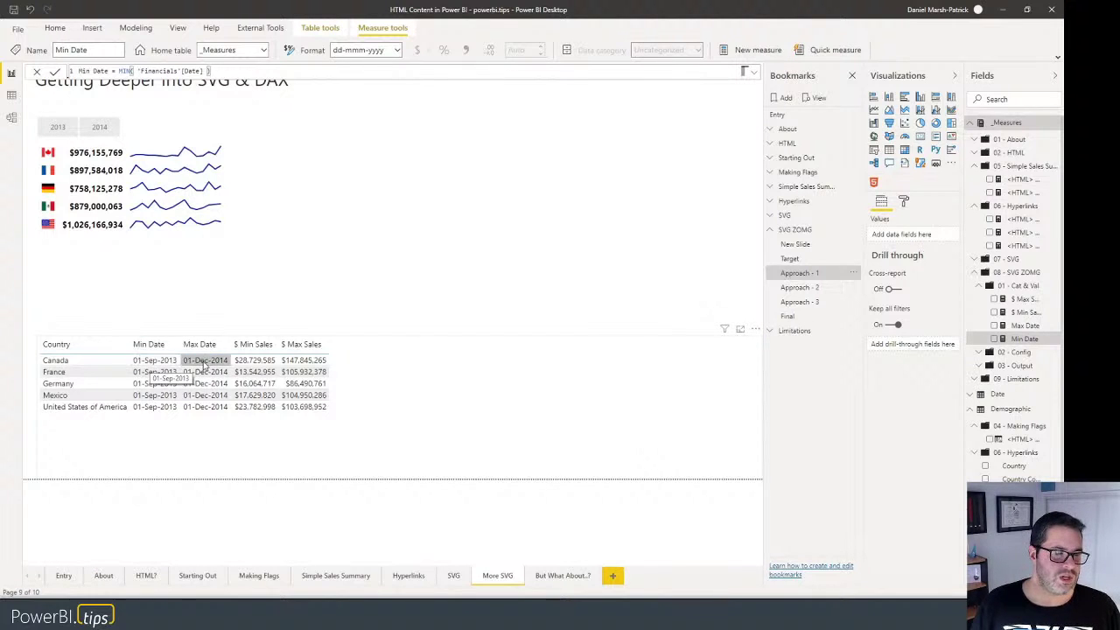
# Filter the sparklines and the min/max table to 2013 and collapse the 01 - Cat & Val folder.
pyautogui.click(63, 129)
pyautogui.click(63, 128)
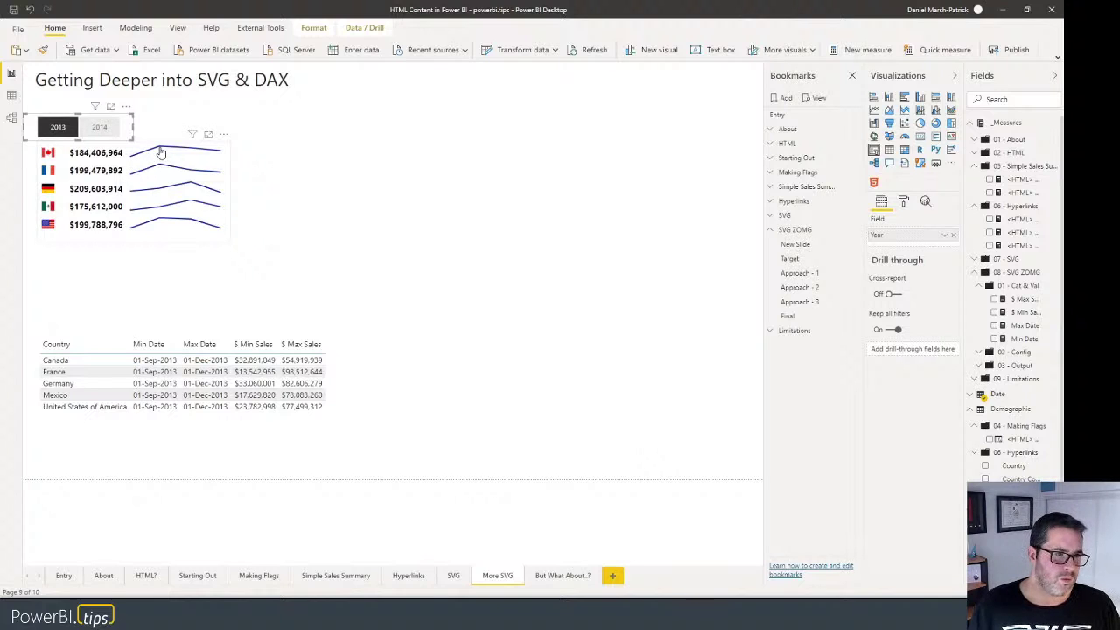
pyautogui.click(978, 285)
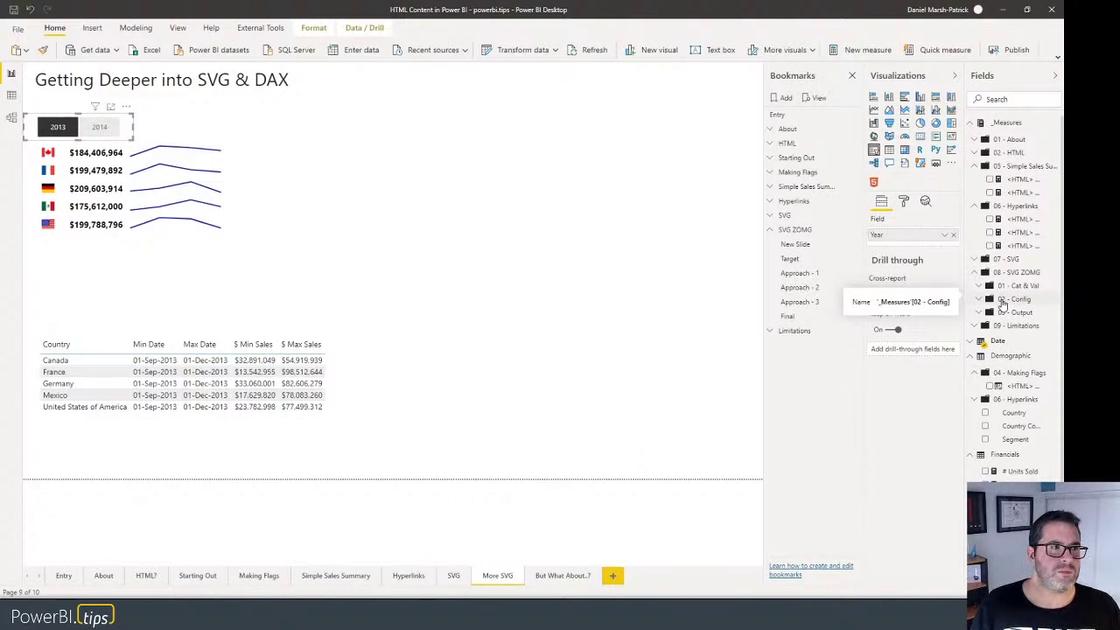
# Examine the hidden _Sparkline Configuration table's data and return to the report page.
pyautogui.click(11, 93)
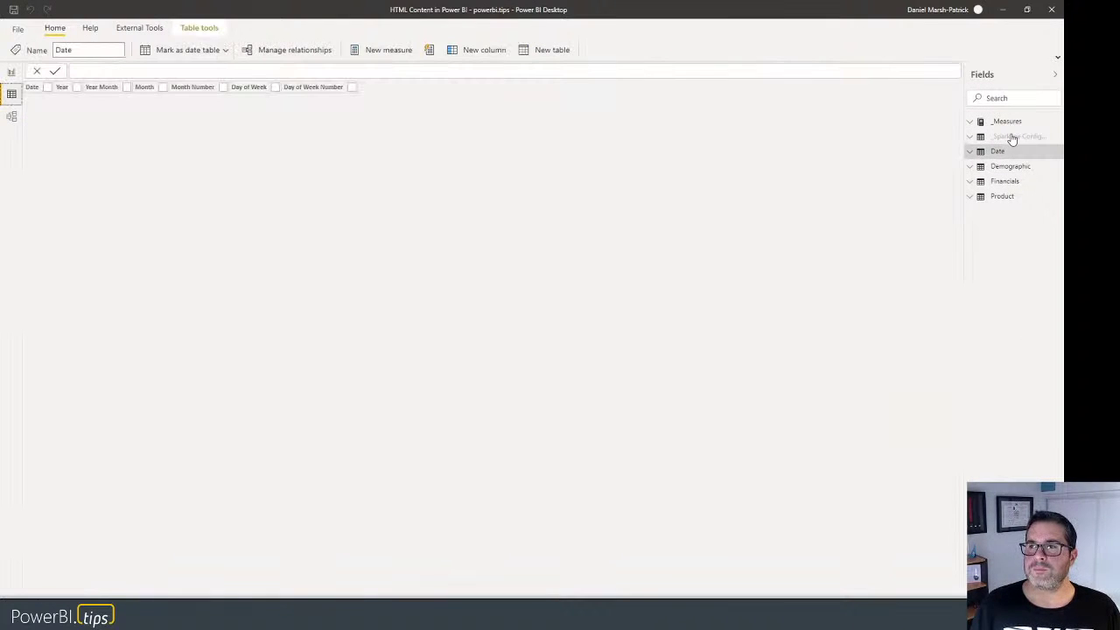
pyautogui.click(1013, 136)
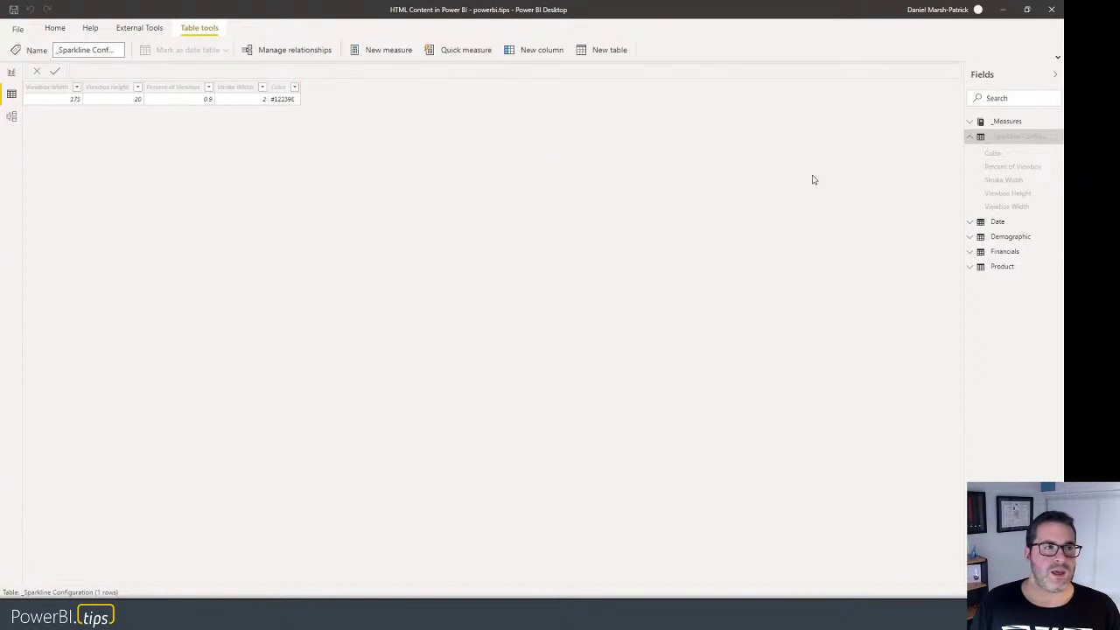
pyautogui.click(10, 73)
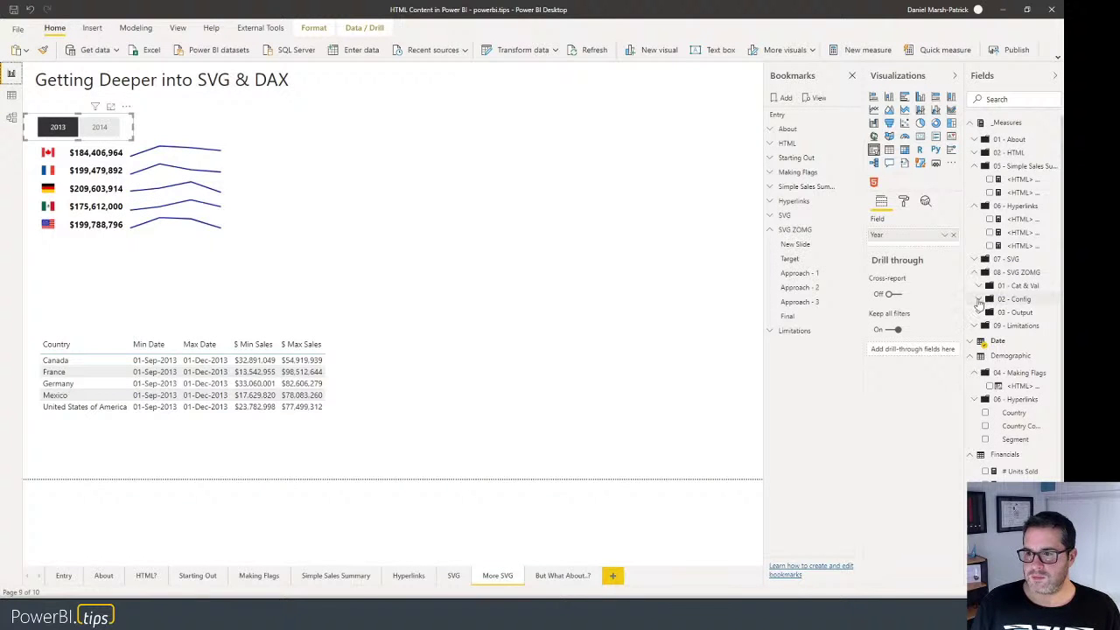
# Expand the 02 - Config folder, widen the field list, and display the # SL Stroke Width measure's formula.
pyautogui.click(978, 299)
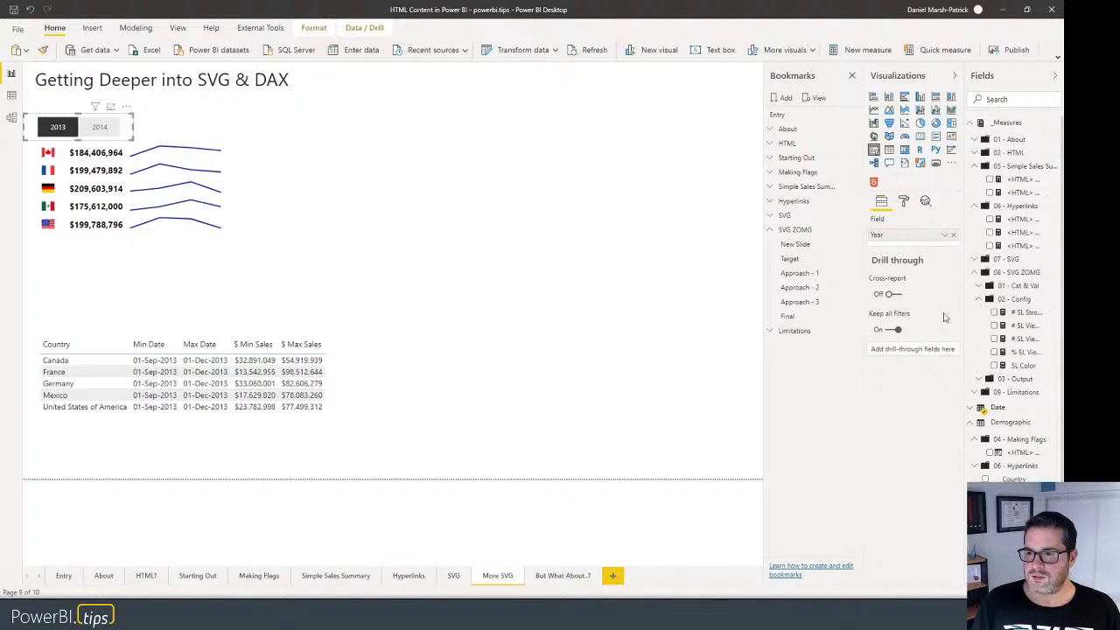
pyautogui.moveTo(965, 317); pyautogui.dragTo(915, 312)
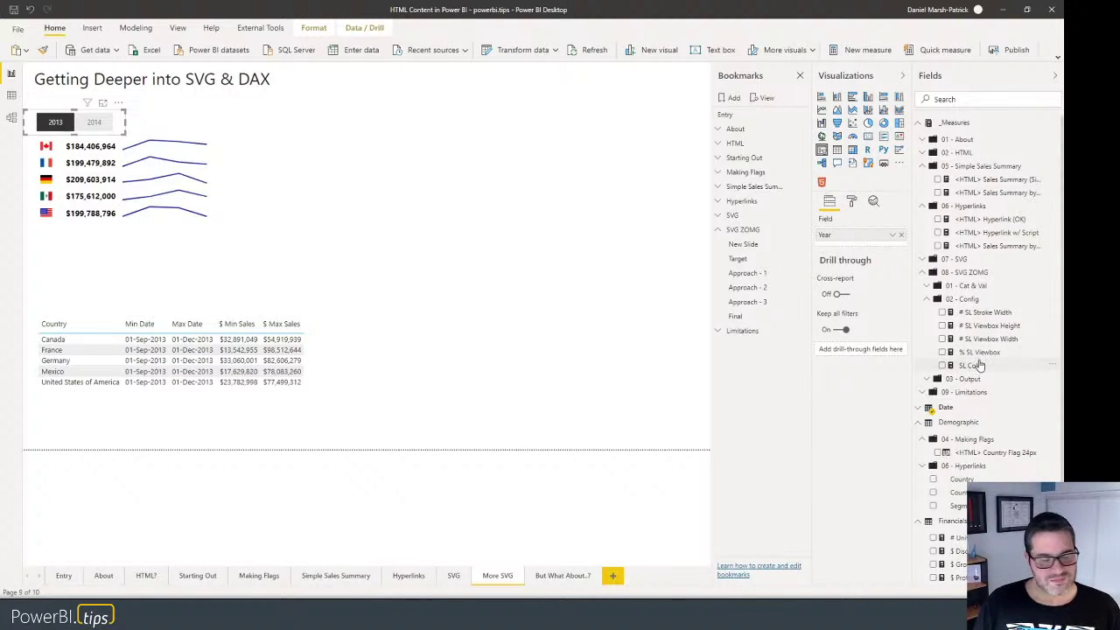
pyautogui.click(983, 313)
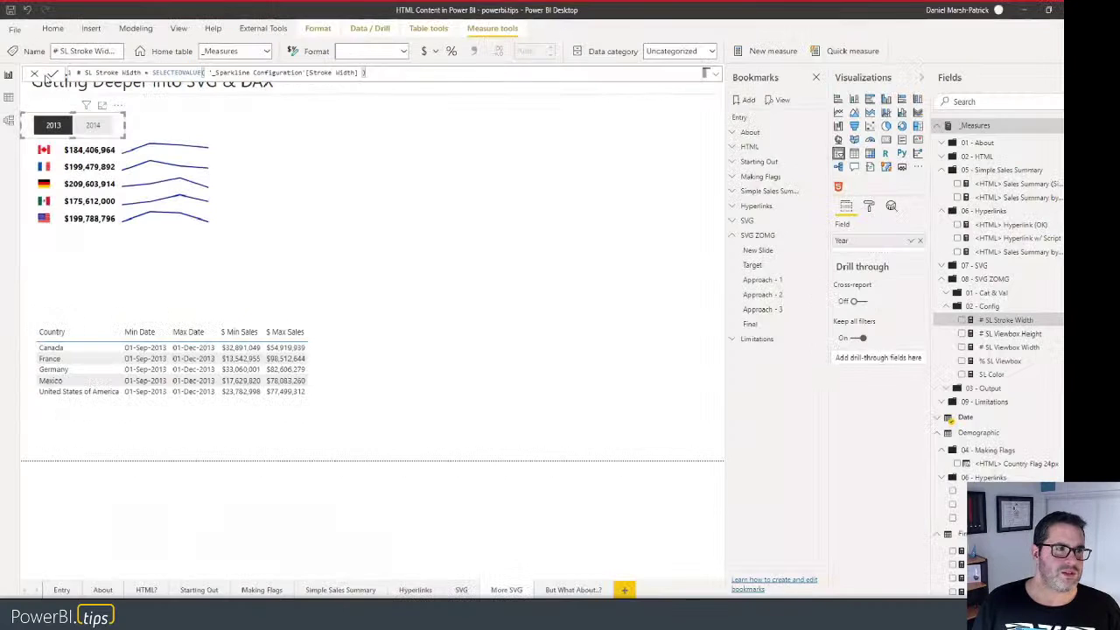
# Examine the All tables model diagram across to the _Measures table and return to the report page.
pyautogui.click(12, 115)
pyautogui.click(63, 577)
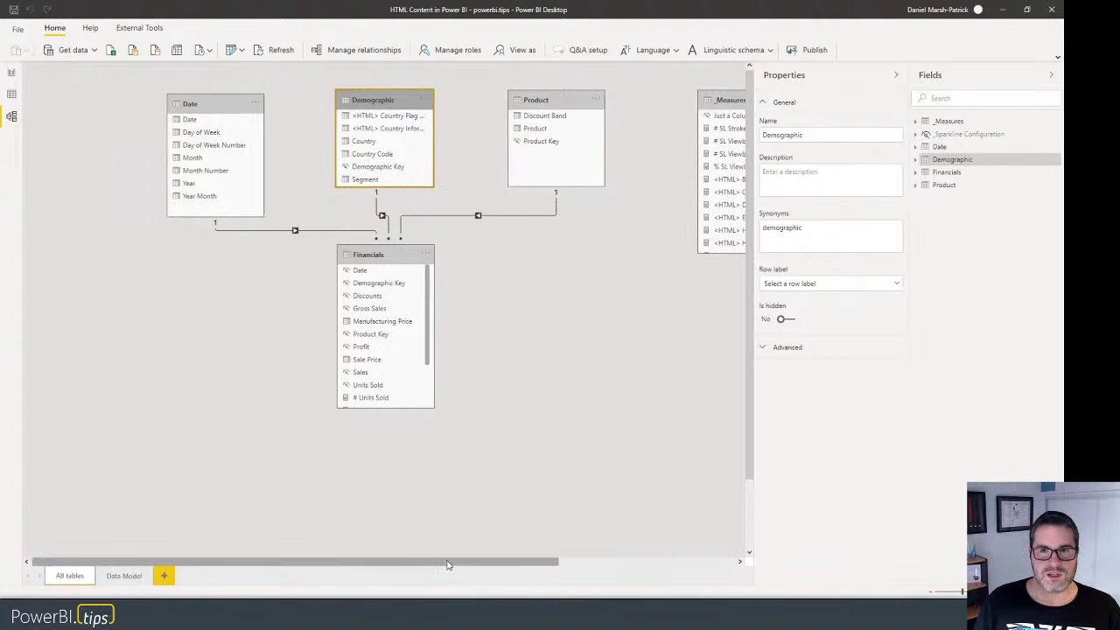
pyautogui.moveTo(447, 562); pyautogui.dragTo(530, 561)
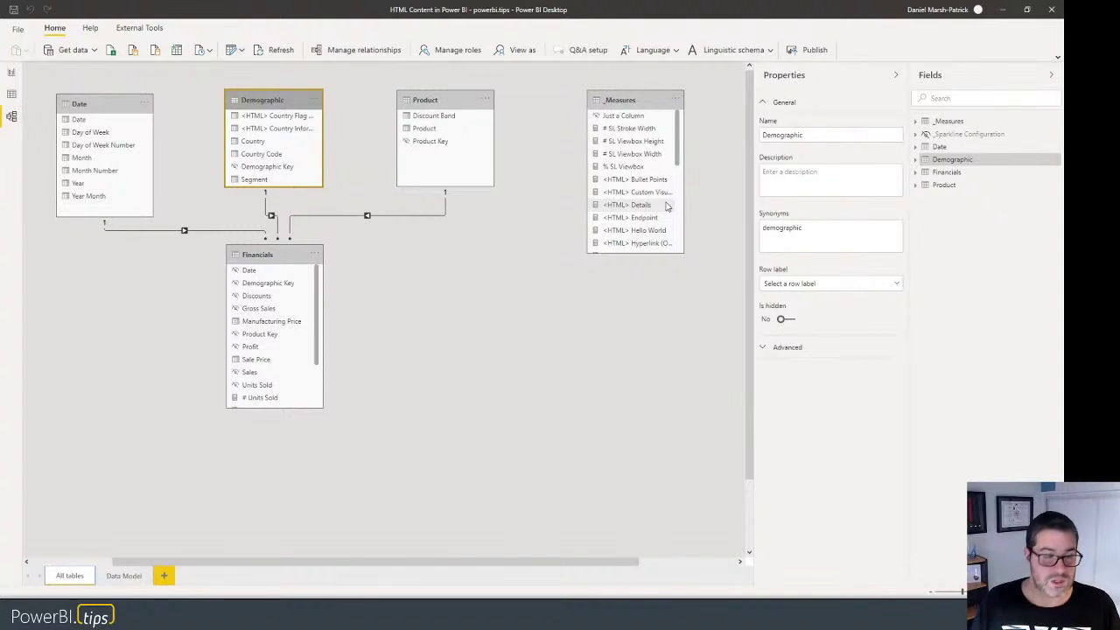
pyautogui.click(12, 74)
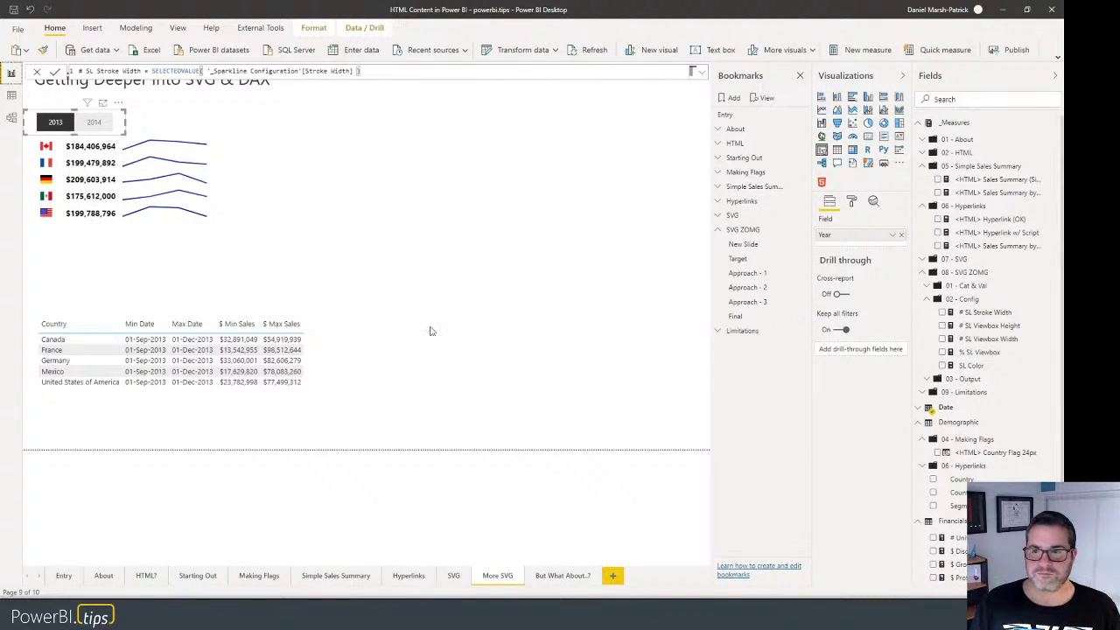
# Show the Approach - 2 bookmark and display the <SVG> Sparkline Coordinates measure's DAX from the 03 - Output folder.
pyautogui.click(749, 288)
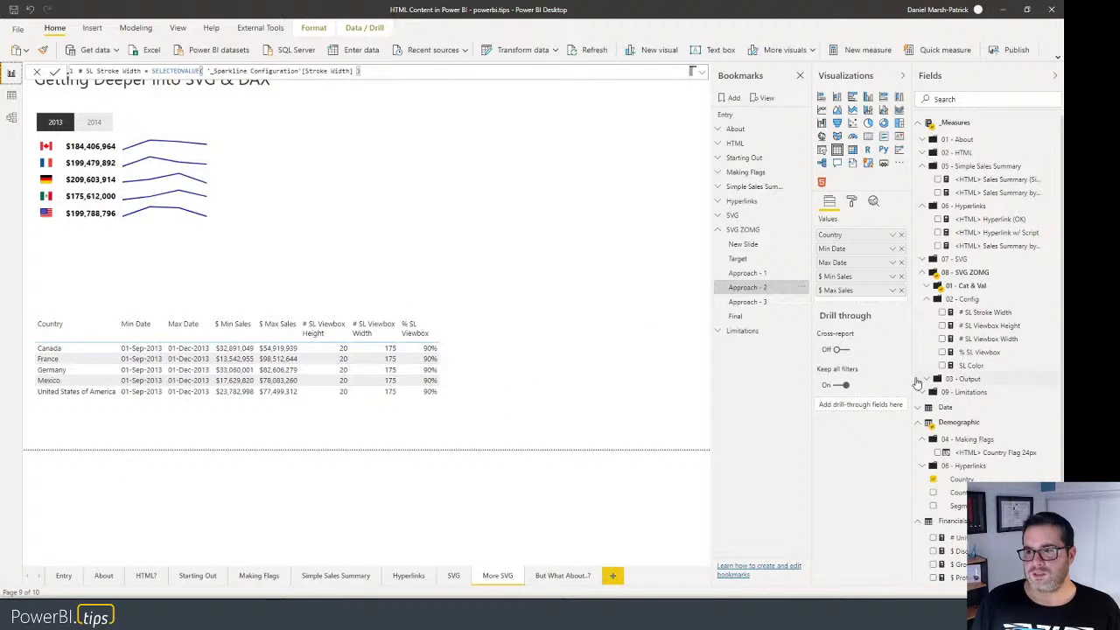
pyautogui.click(928, 303)
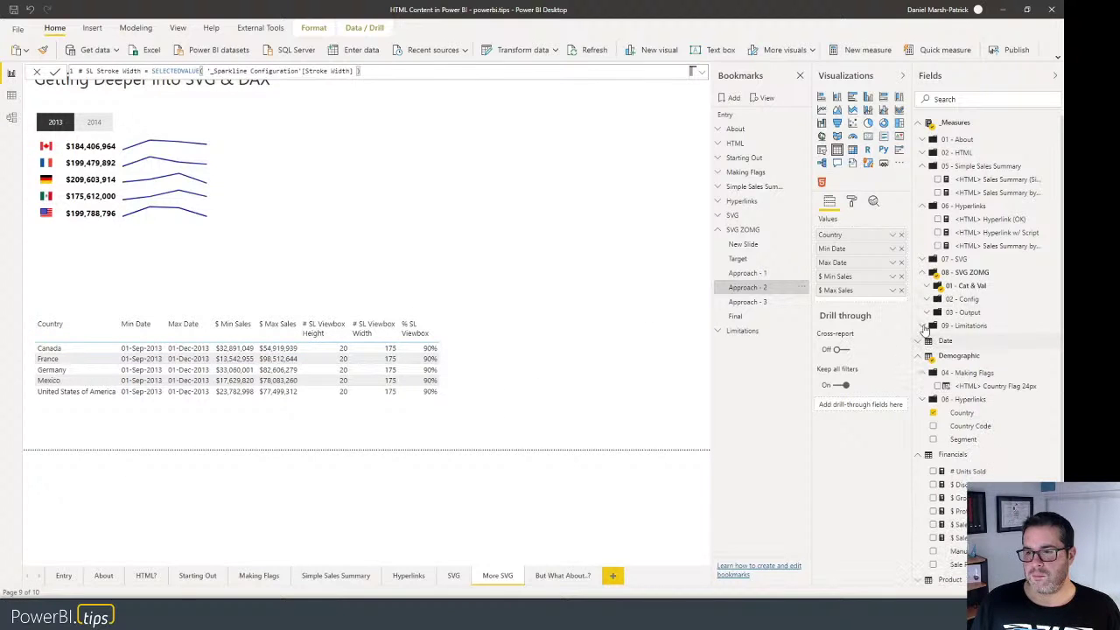
pyautogui.click(926, 312)
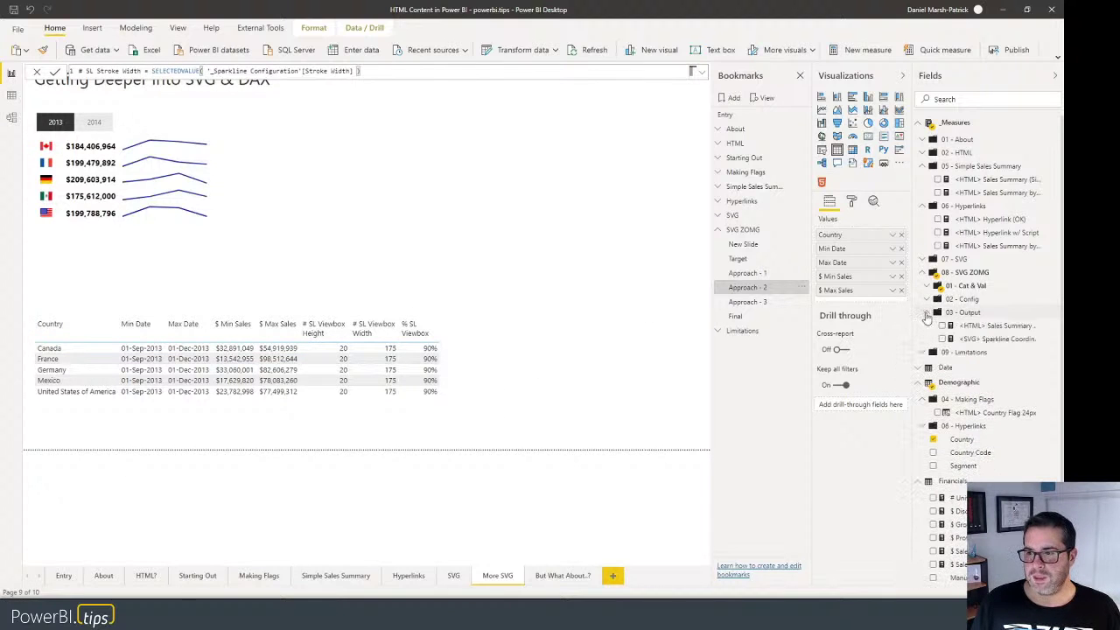
pyautogui.click(997, 342)
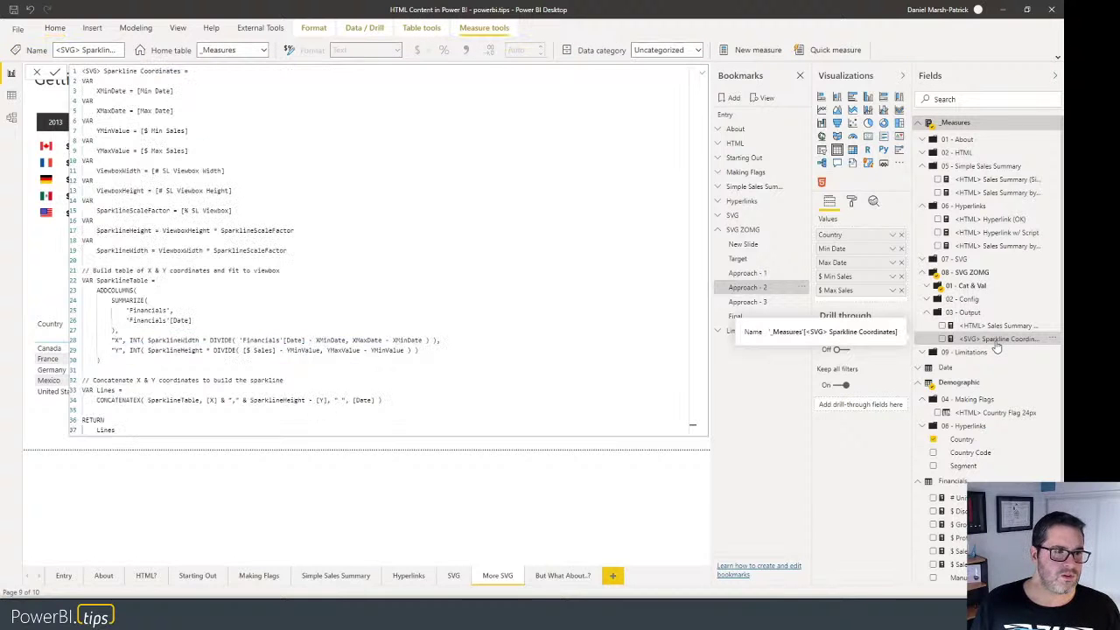
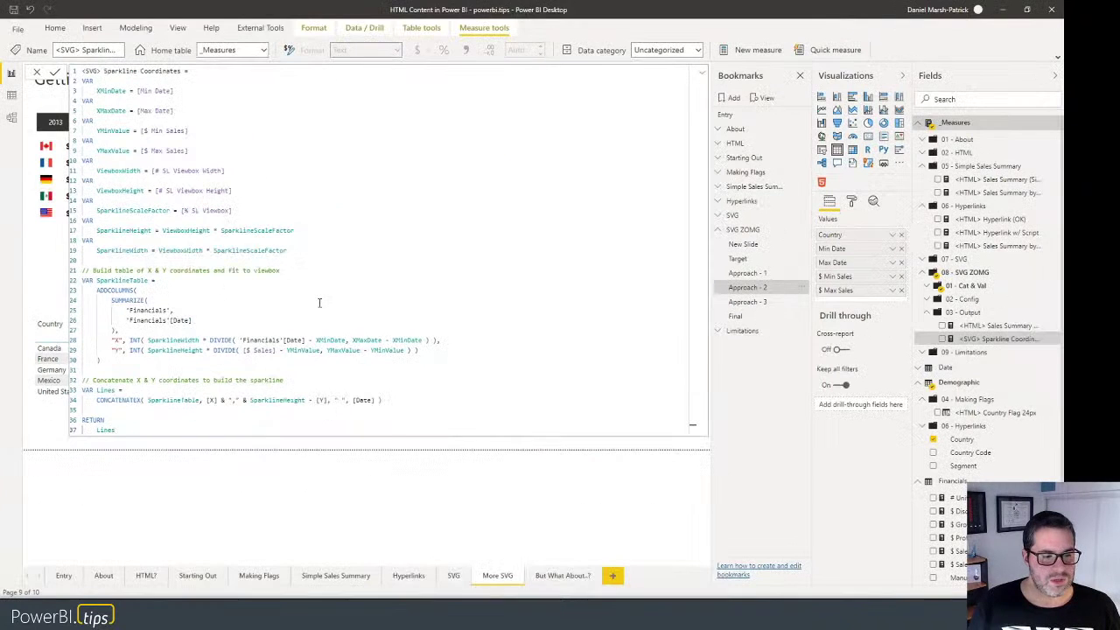
# Show the Approach - 3 bookmark and examine the first three coordinate pairs in Canada's <SVG> Sparkline Coordinates value.
pyautogui.click(49, 286)
pyautogui.click(748, 307)
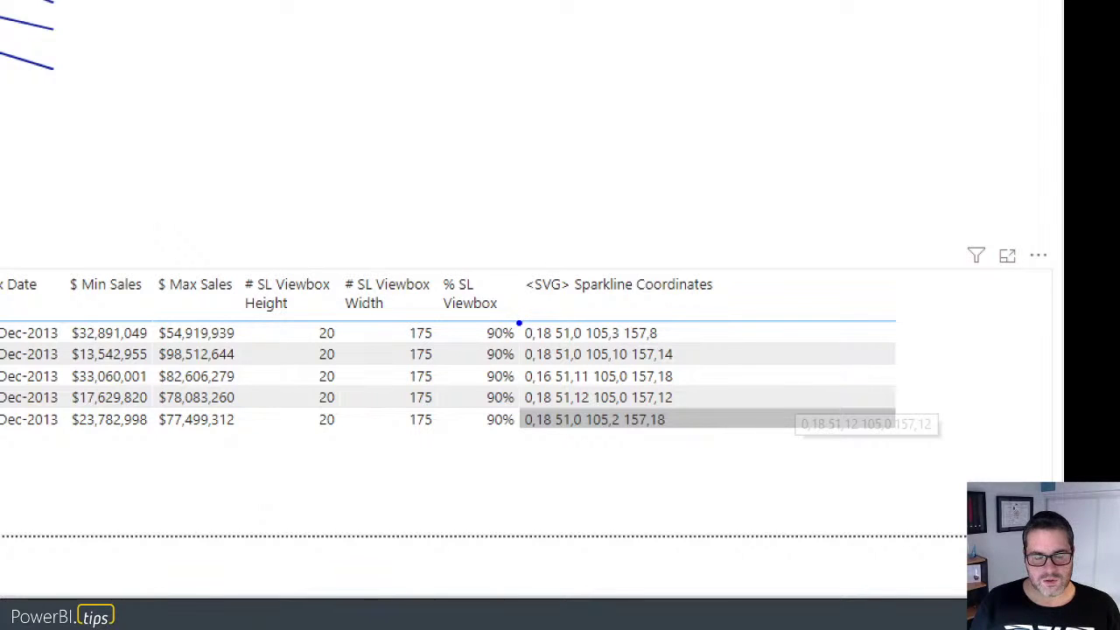
pyautogui.moveTo(519, 324); pyautogui.dragTo(554, 343)
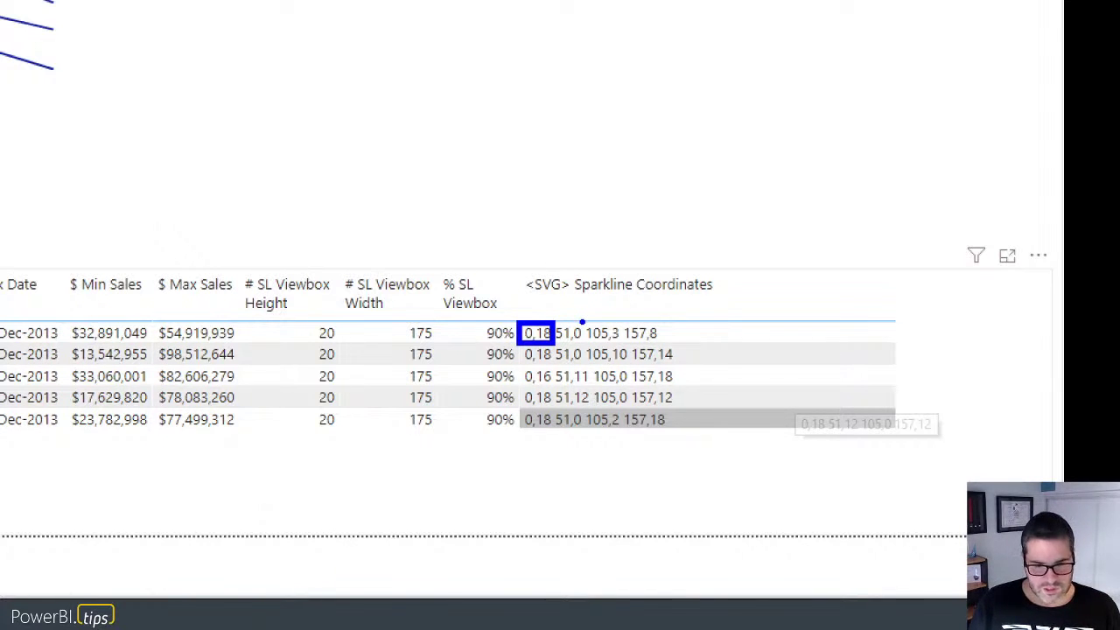
pyautogui.hotkey('ctrl', 'z')
pyautogui.moveTo(549, 316); pyautogui.dragTo(586, 345)
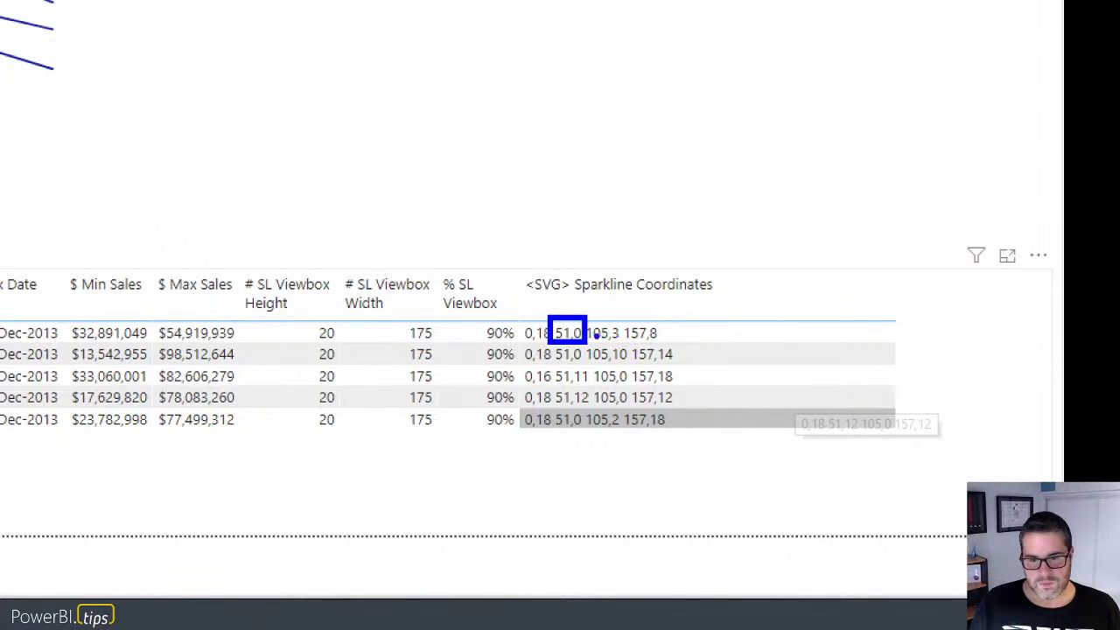
pyautogui.hotkey('ctrl', 'z')
pyautogui.moveTo(582, 323); pyautogui.dragTo(622, 343)
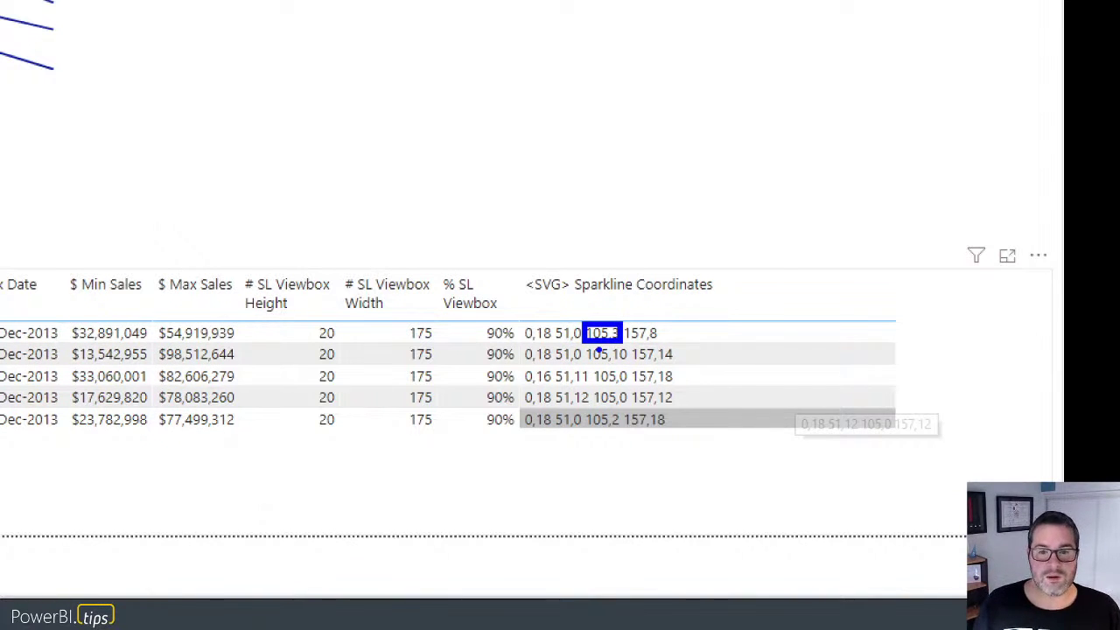
pyautogui.press('Escape')
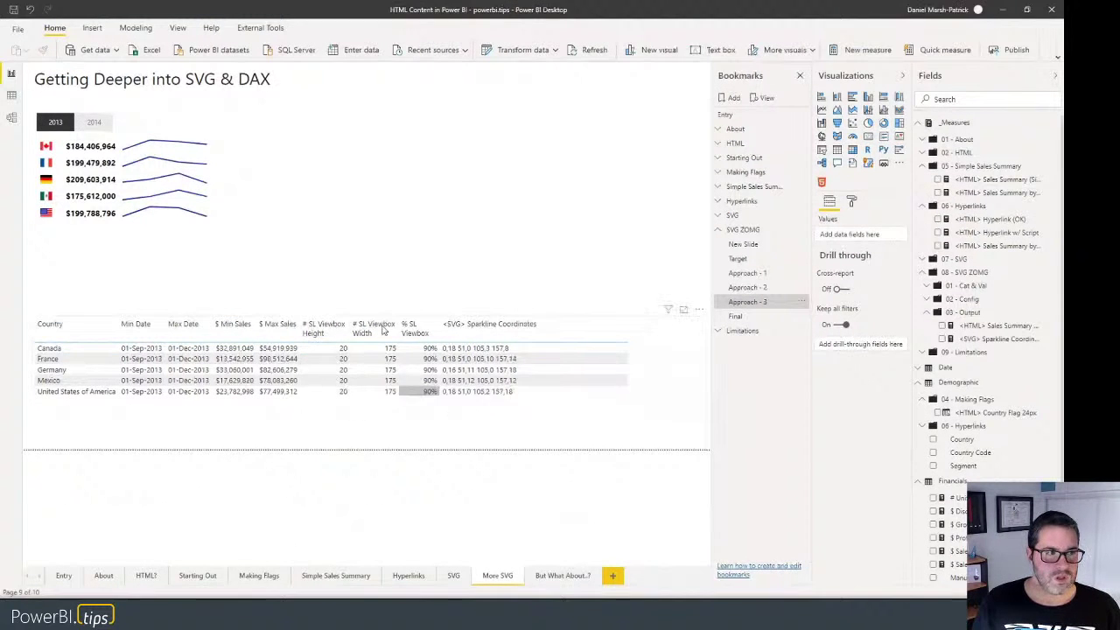
# Show the Final bookmark and compare the sparklines and generated HTML between 2014 and 2013, ending on 2013.
pyautogui.click(92, 123)
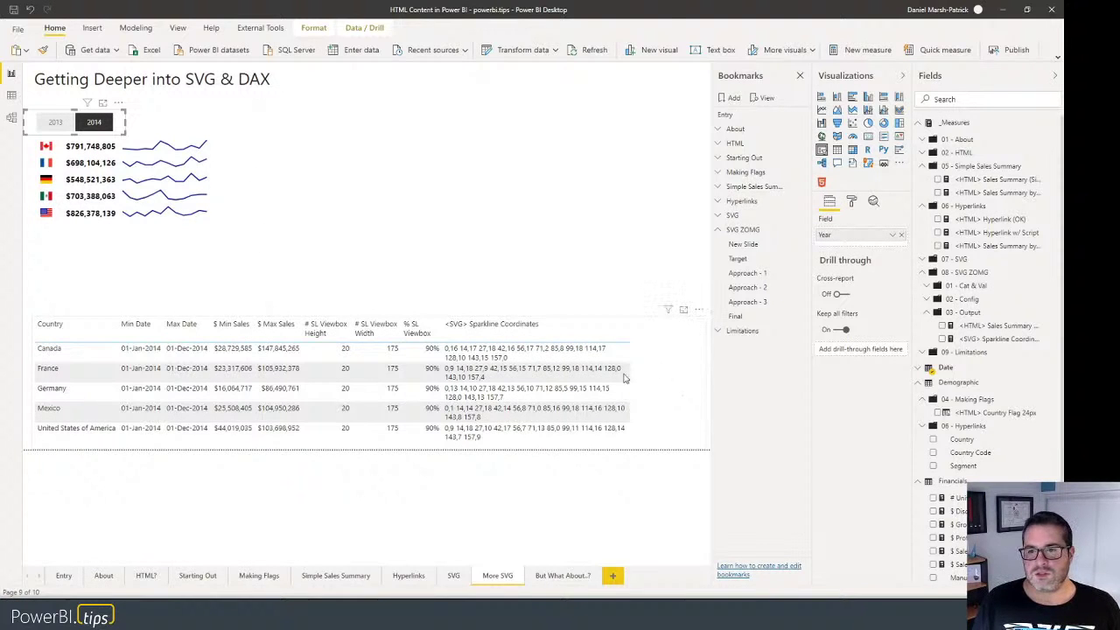
pyautogui.click(742, 317)
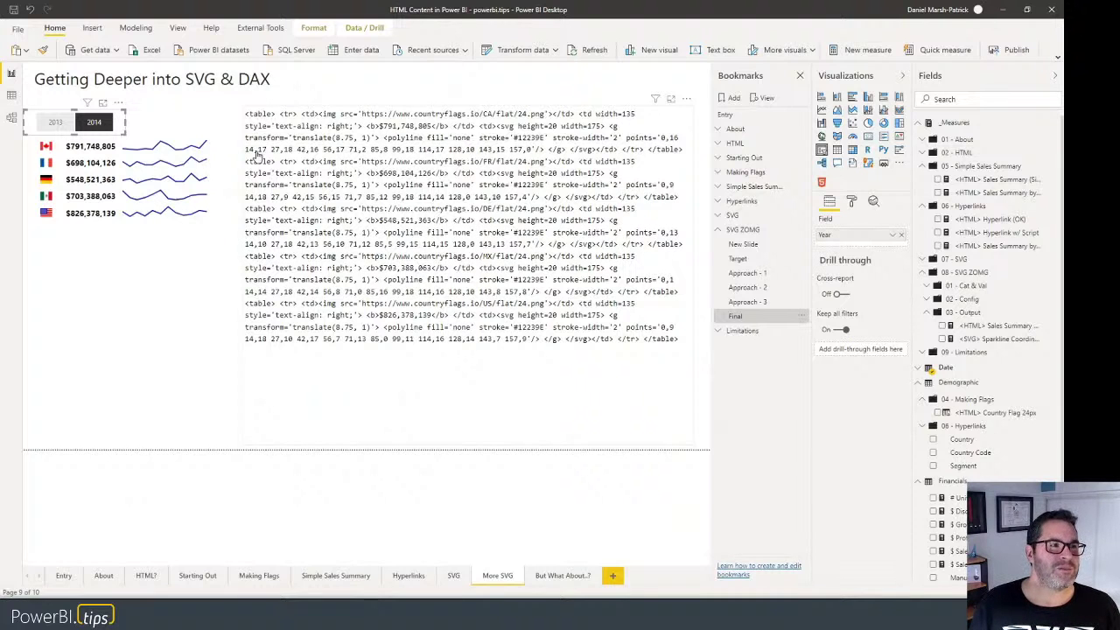
pyautogui.click(54, 125)
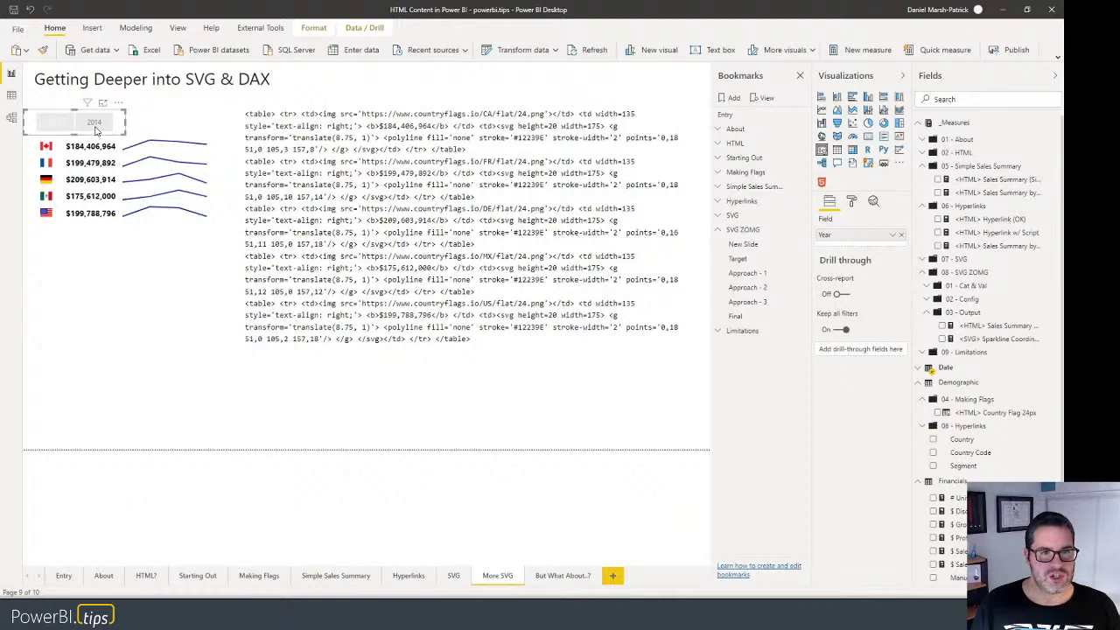
pyautogui.click(96, 129)
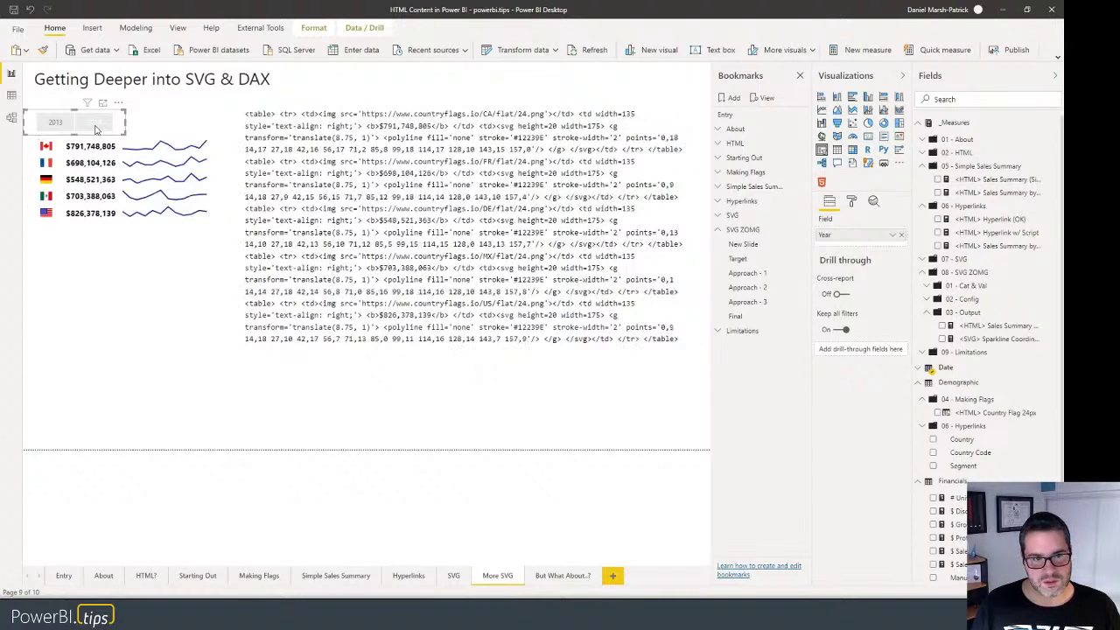
pyautogui.click(97, 130)
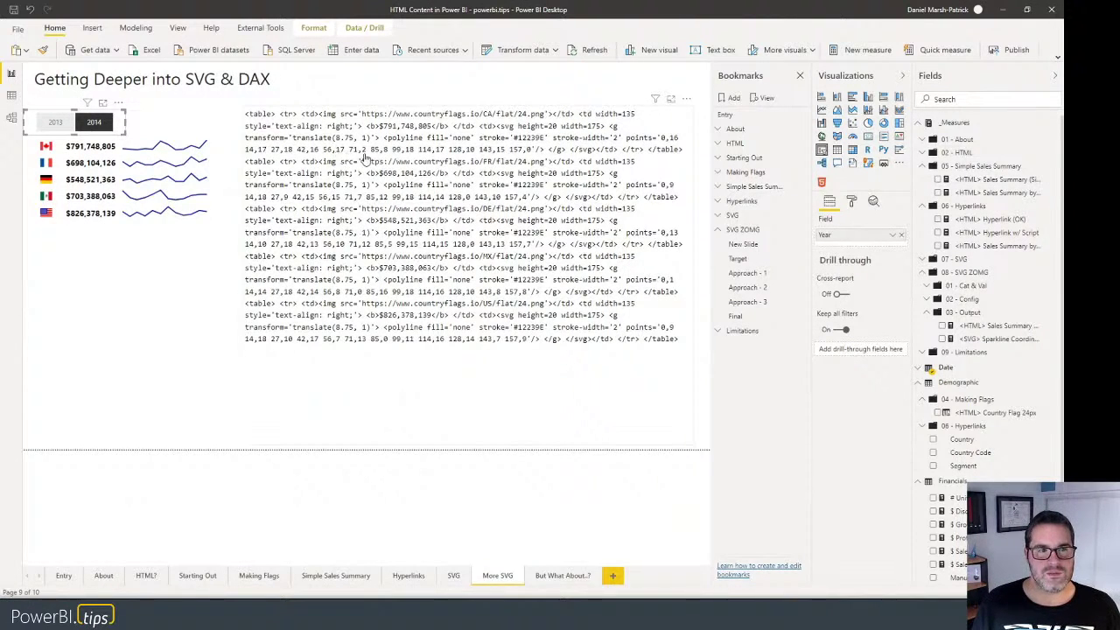
pyautogui.click(57, 122)
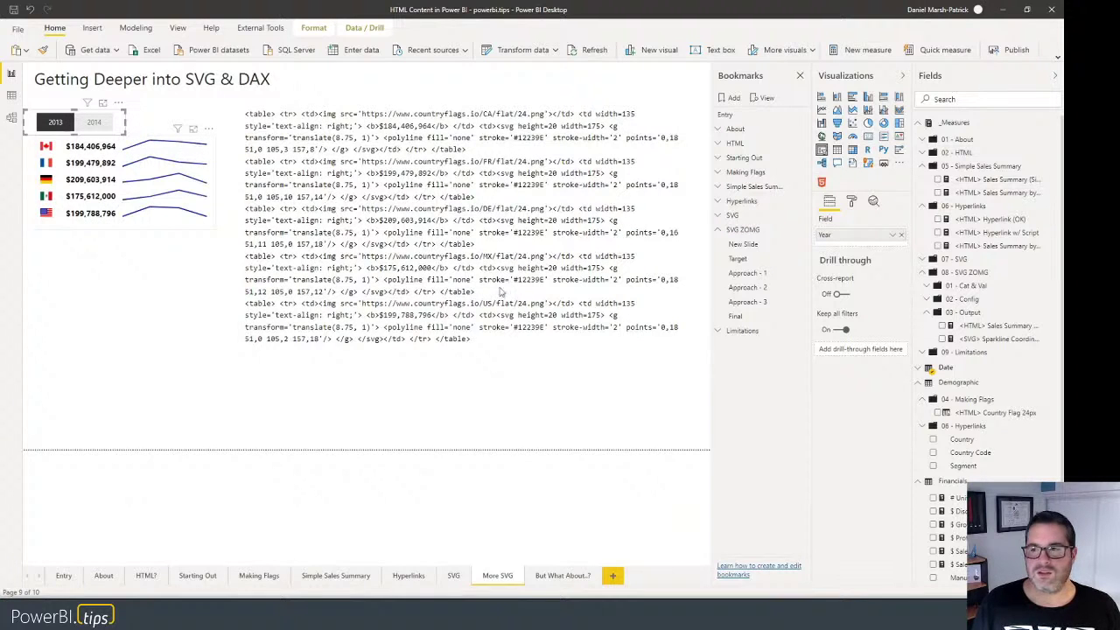
# Display the DAX of the <HTML> Sales Summary by Country - Sparkline measure and examine its polyline block.
pyautogui.click(989, 326)
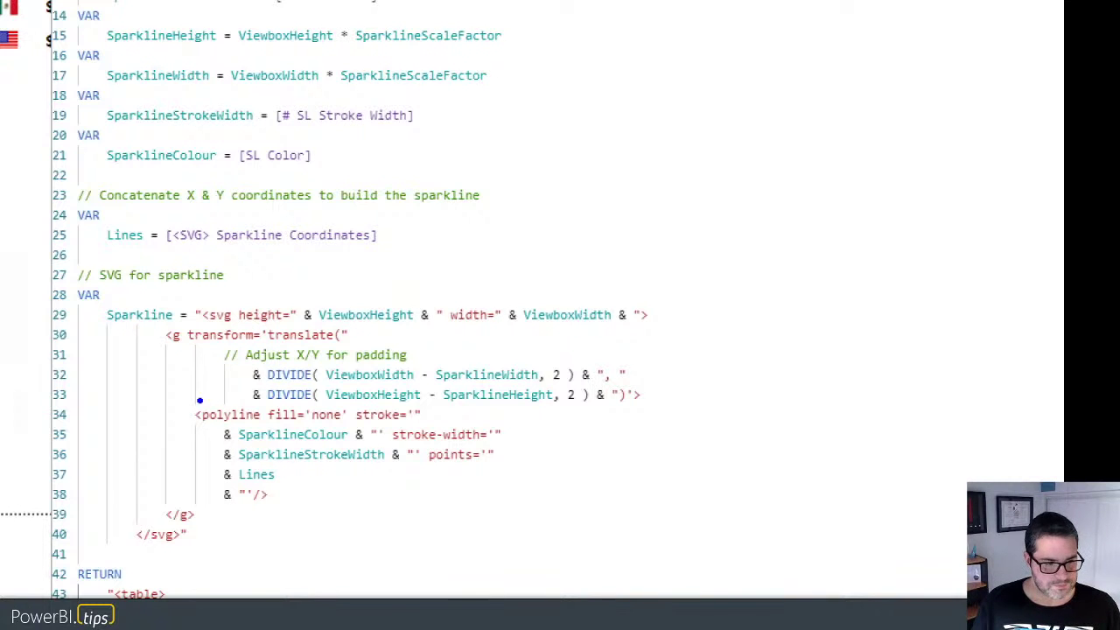
pyautogui.moveTo(189, 407)
pyautogui.mouseDown()
pyautogui.moveTo(259, 469)
pyautogui.moveTo(450, 515)
pyautogui.moveTo(525, 505)
pyautogui.mouseUp()
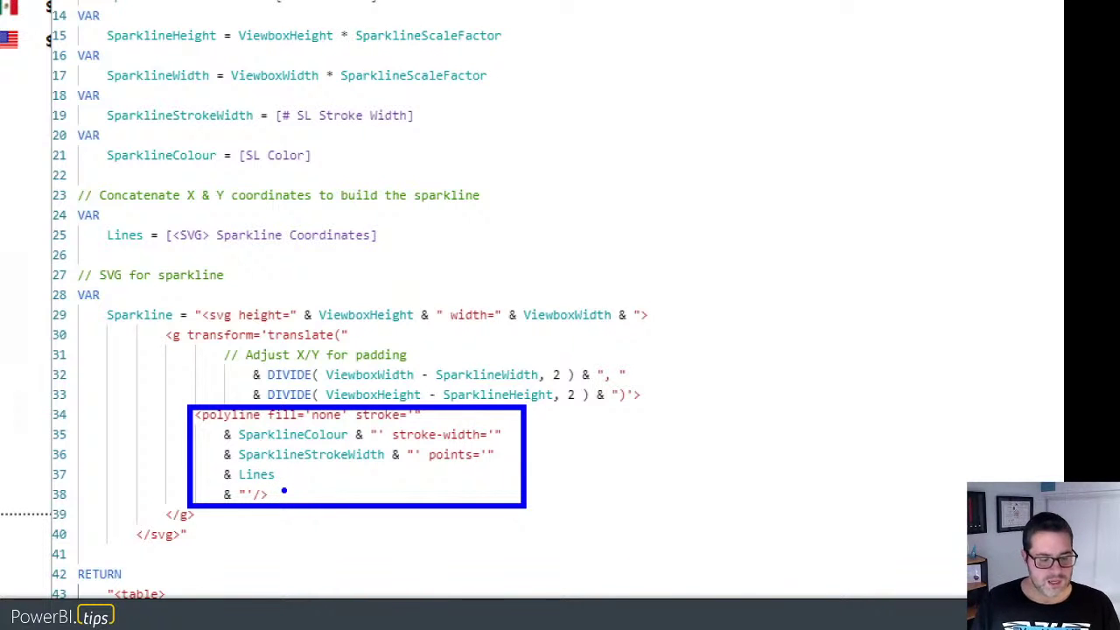
pyautogui.press('Escape')
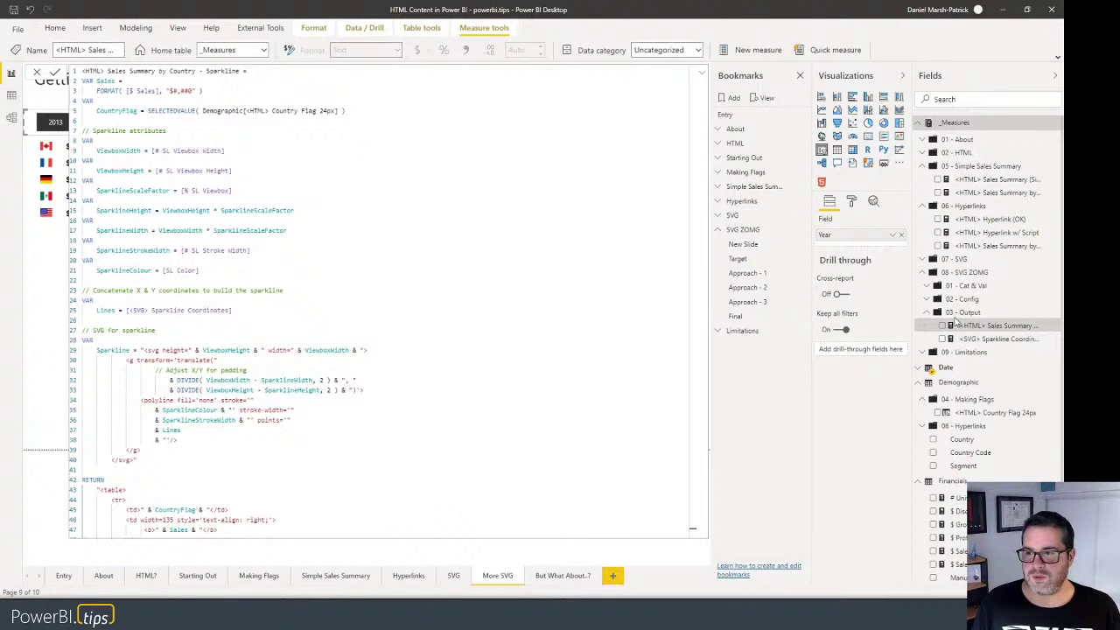
# Revisit the <SVG> Sparkline Coordinates measure's DAX and return to the report page with nothing selected.
pyautogui.click(969, 340)
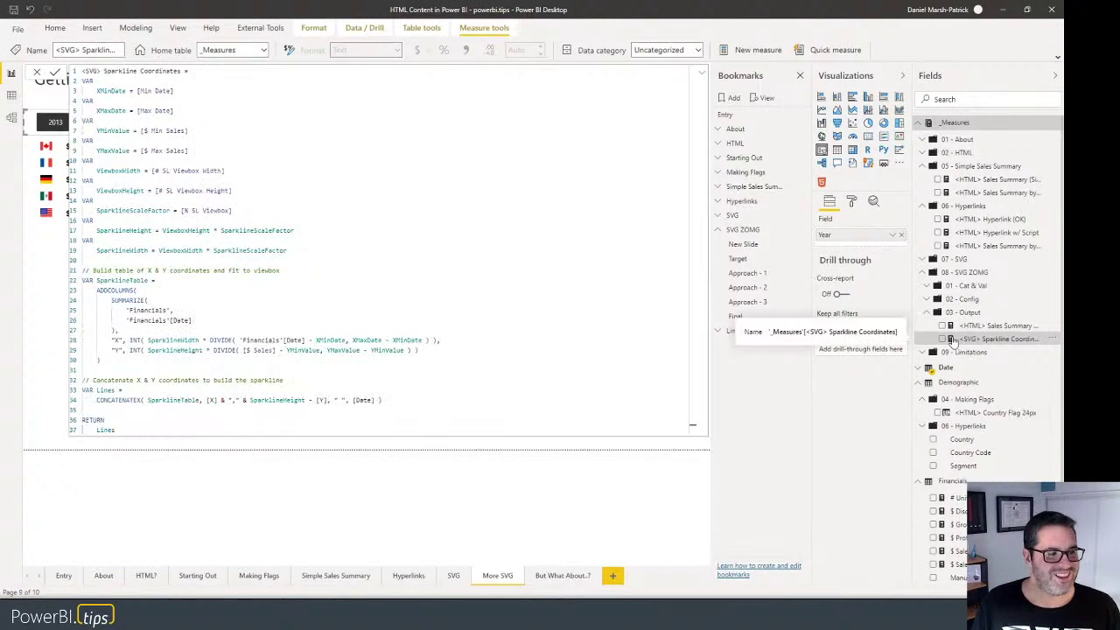
pyautogui.click(149, 448)
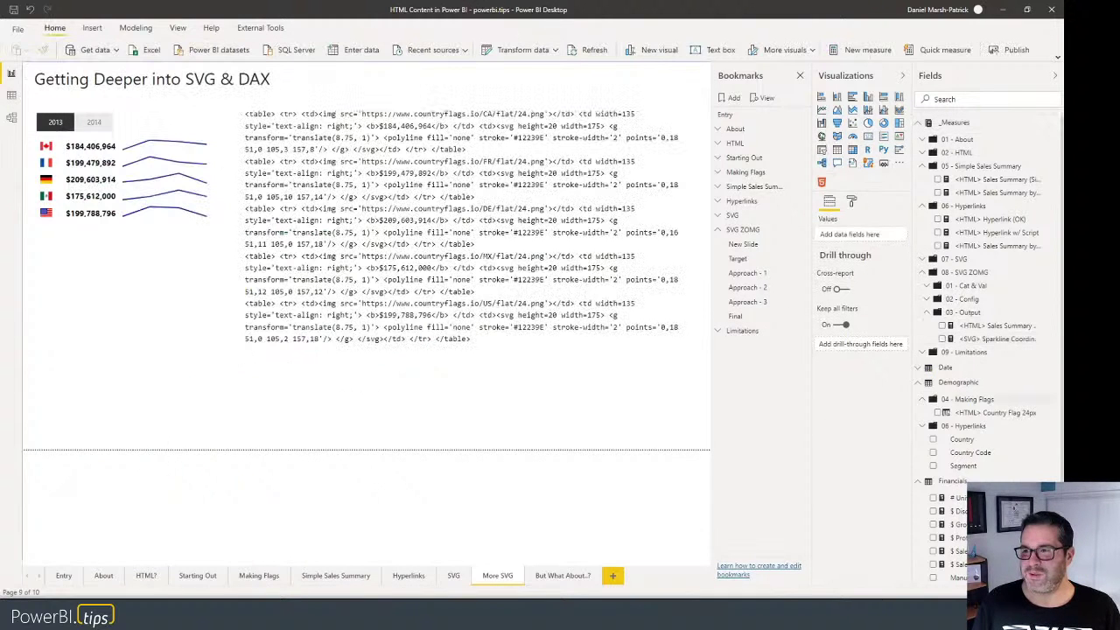
pyautogui.click(981, 247)
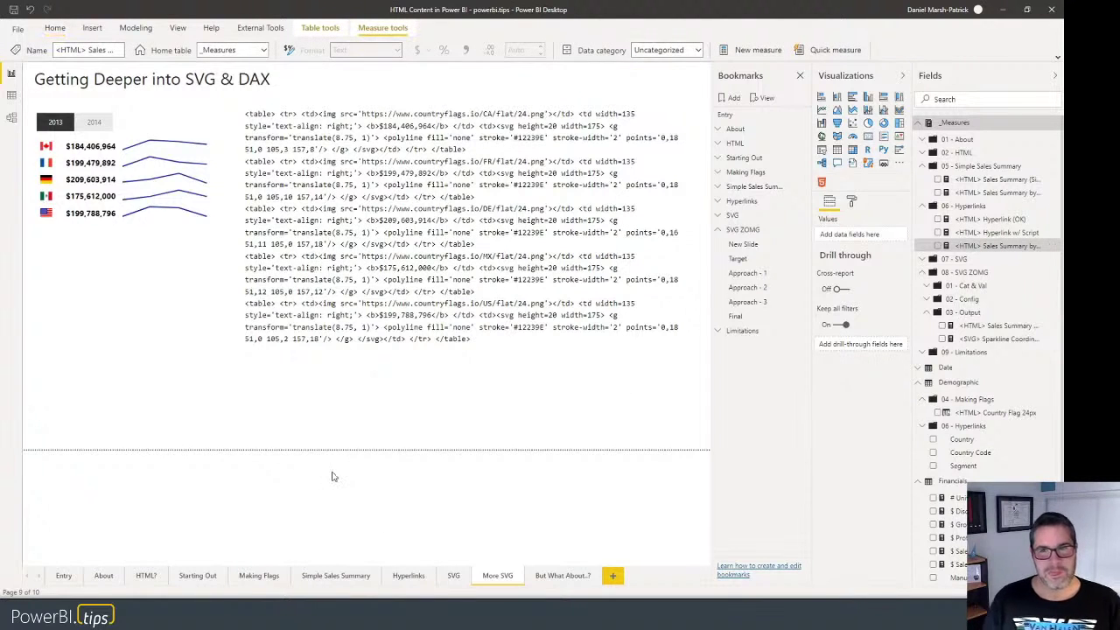
pyautogui.click(213, 421)
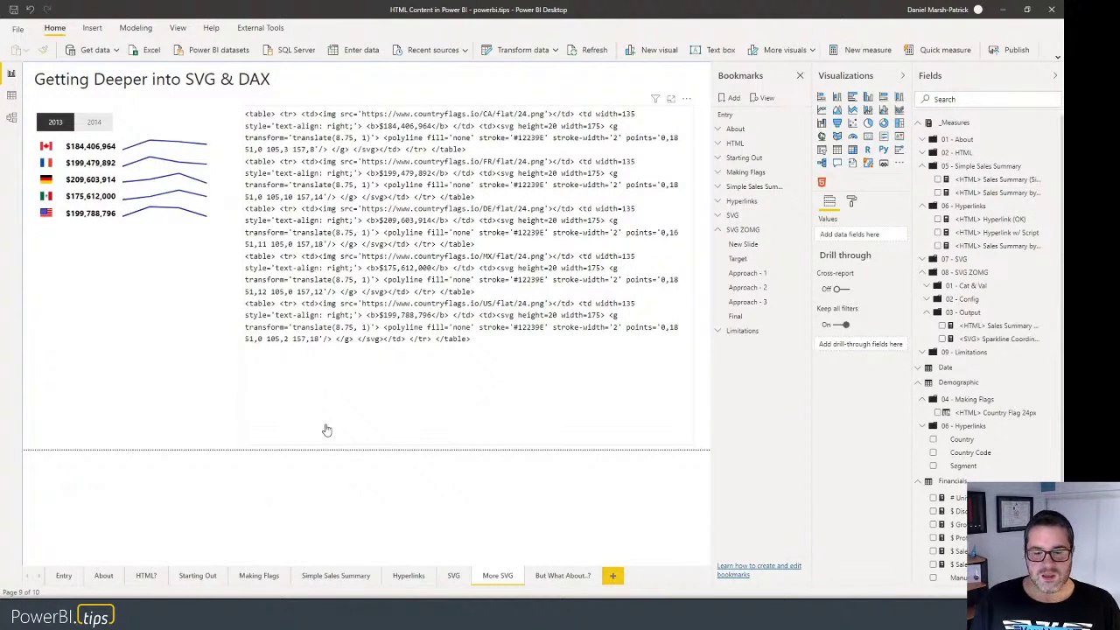
# Open the But What About..? page, collapse the SVG ZOMG bookmark group and expand the Limitations group.
pyautogui.click(555, 579)
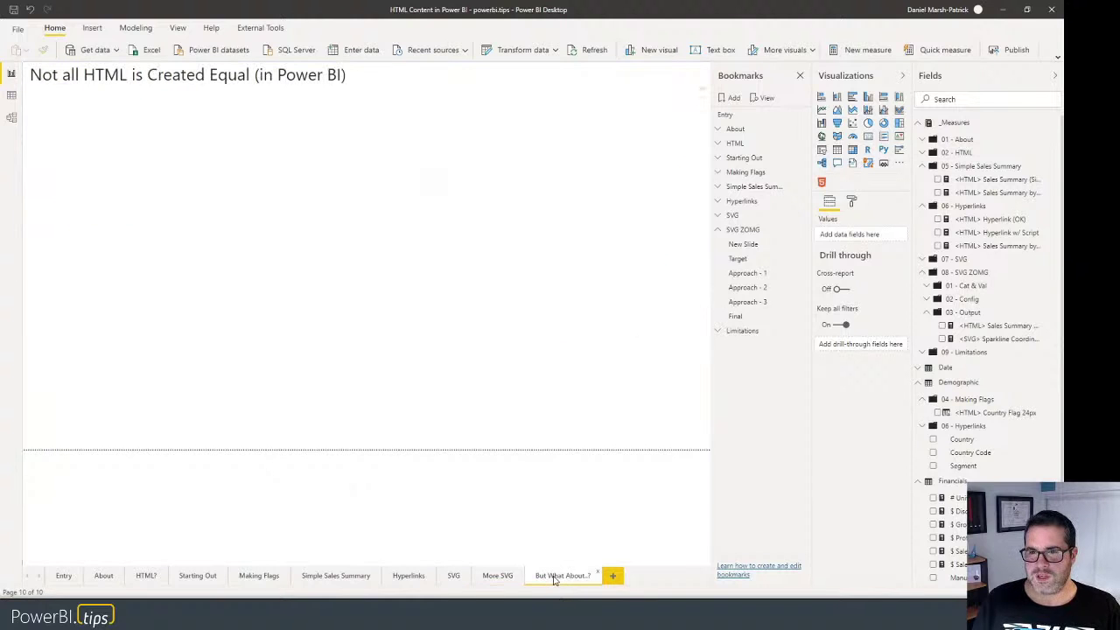
pyautogui.click(719, 231)
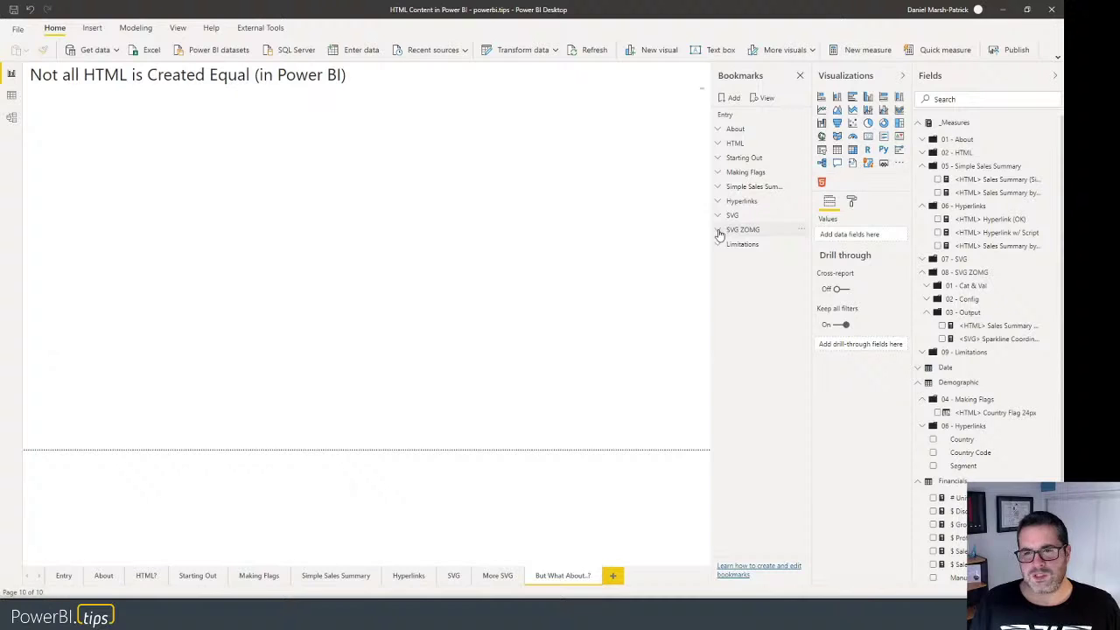
pyautogui.click(718, 245)
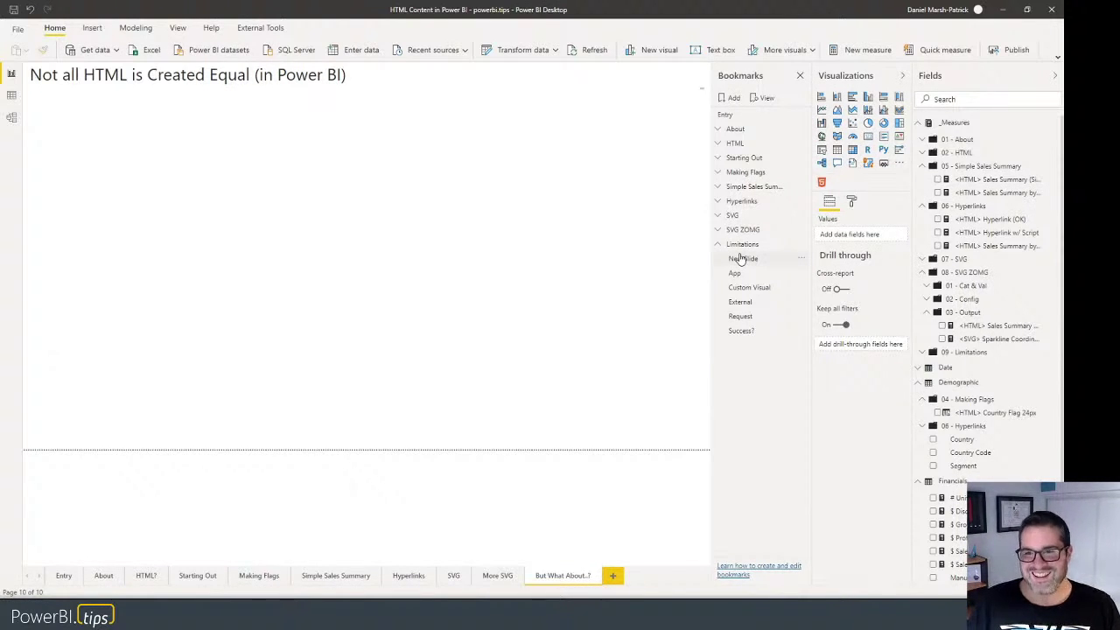
# Build up the limitations diagram by showing the App, Custom Visual, External, Request and Success? bookmarks in order.
pyautogui.click(749, 275)
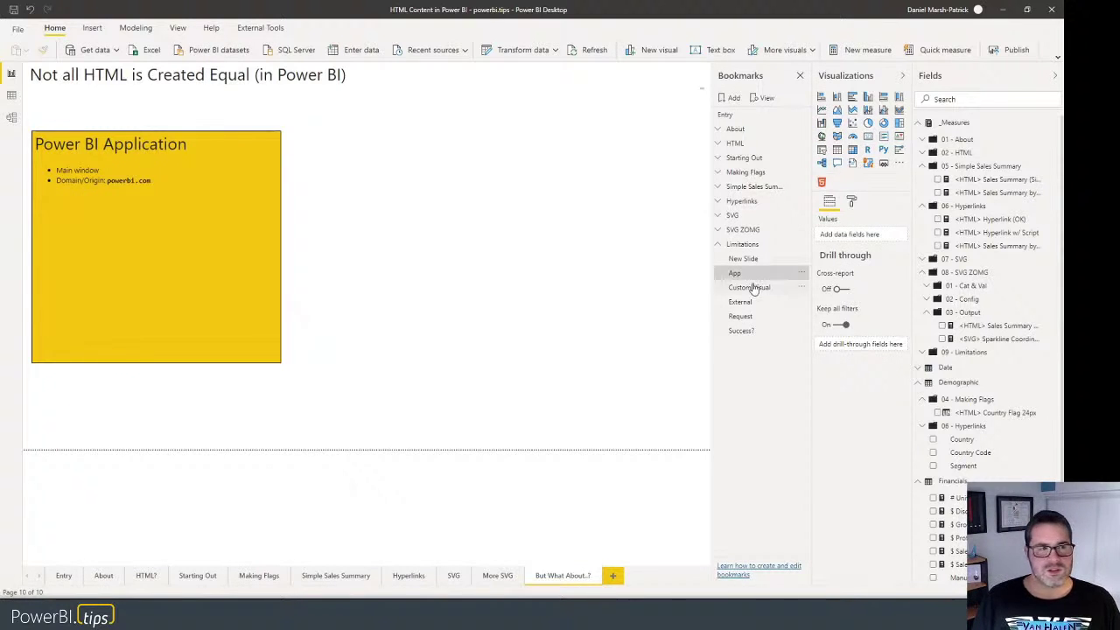
pyautogui.click(752, 288)
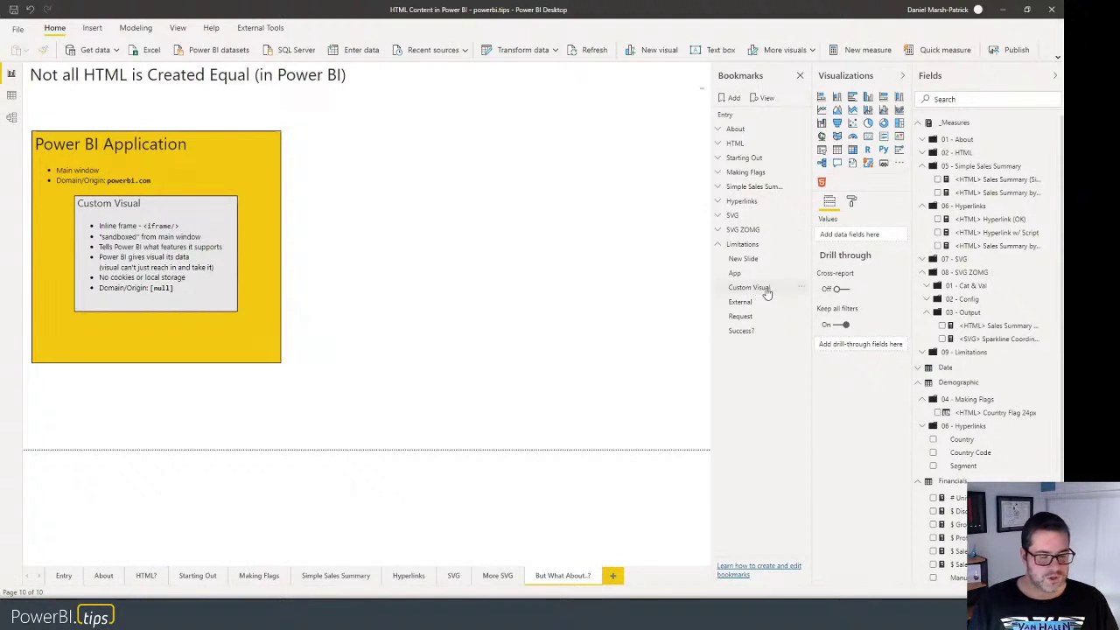
pyautogui.click(767, 294)
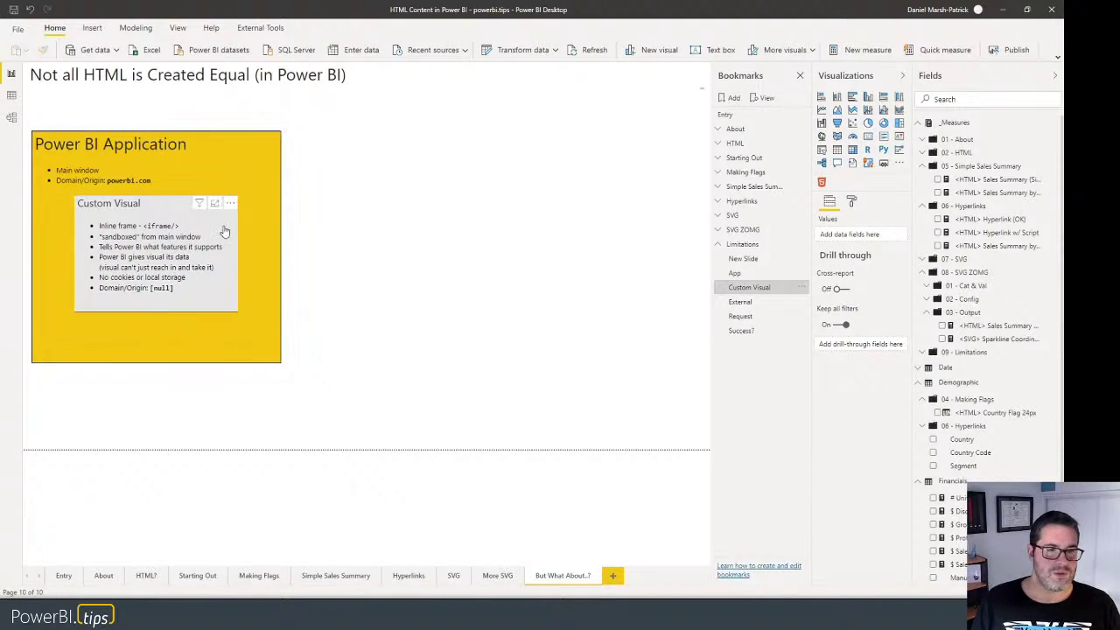
pyautogui.click(218, 234)
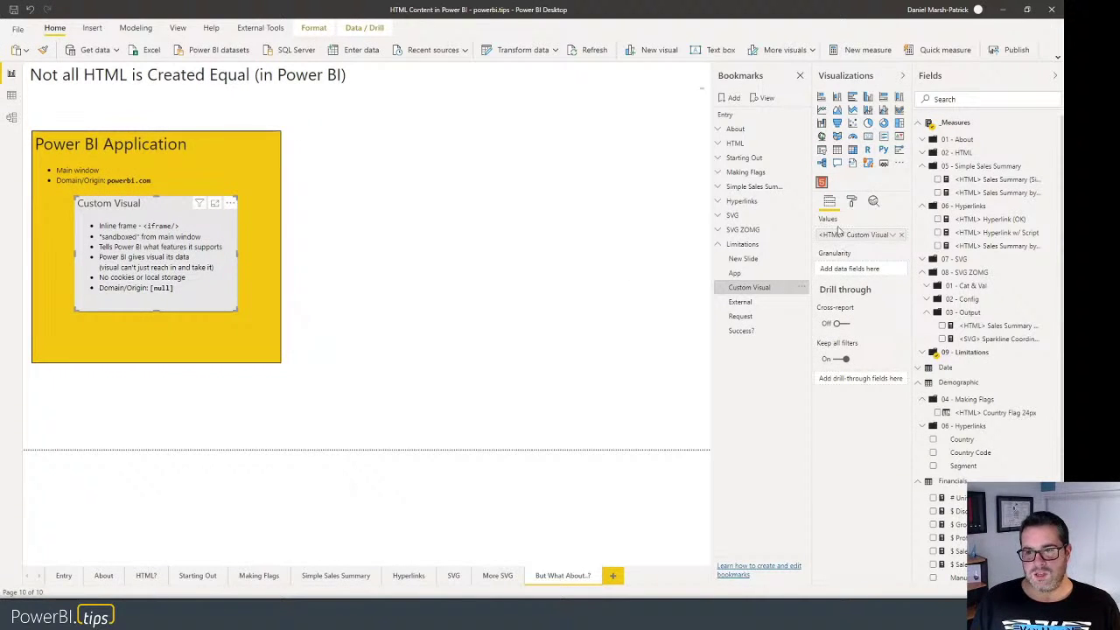
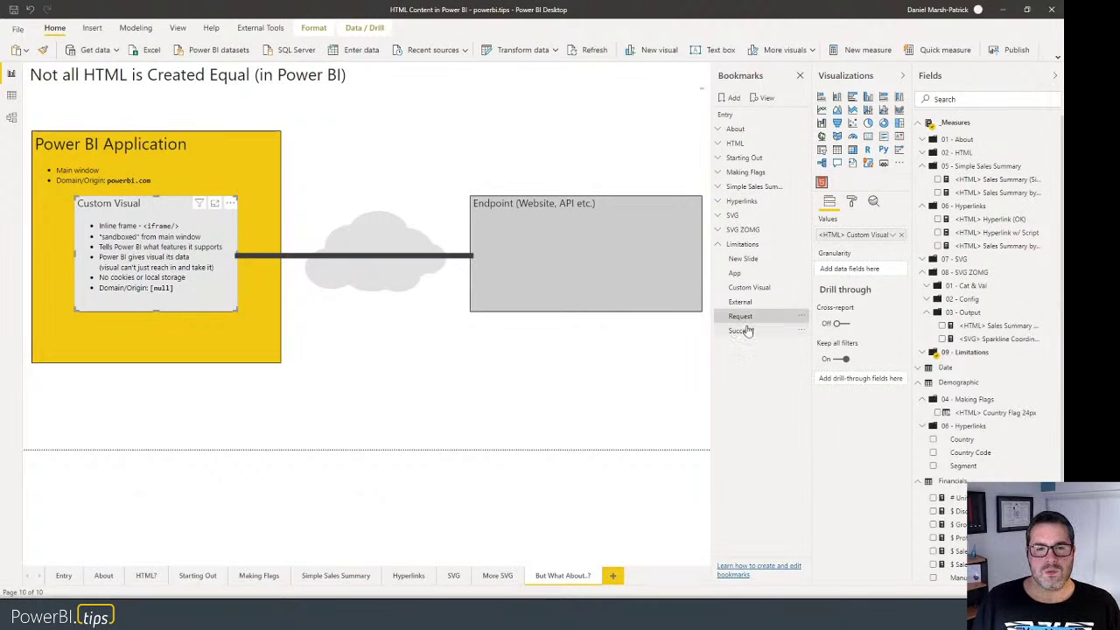
pyautogui.click(750, 336)
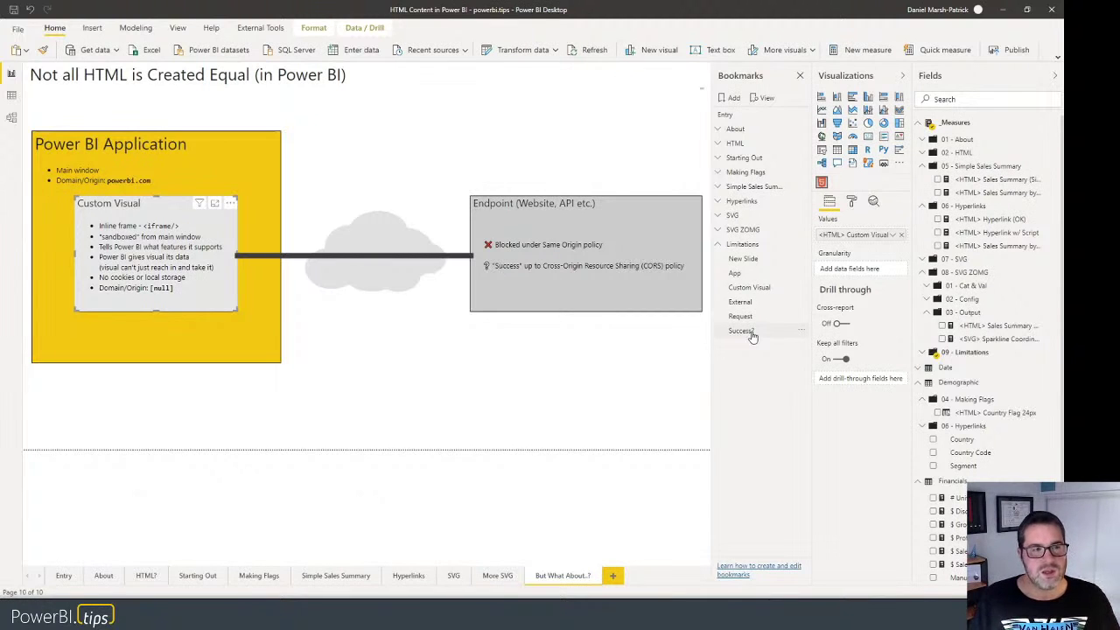
pyautogui.click(744, 332)
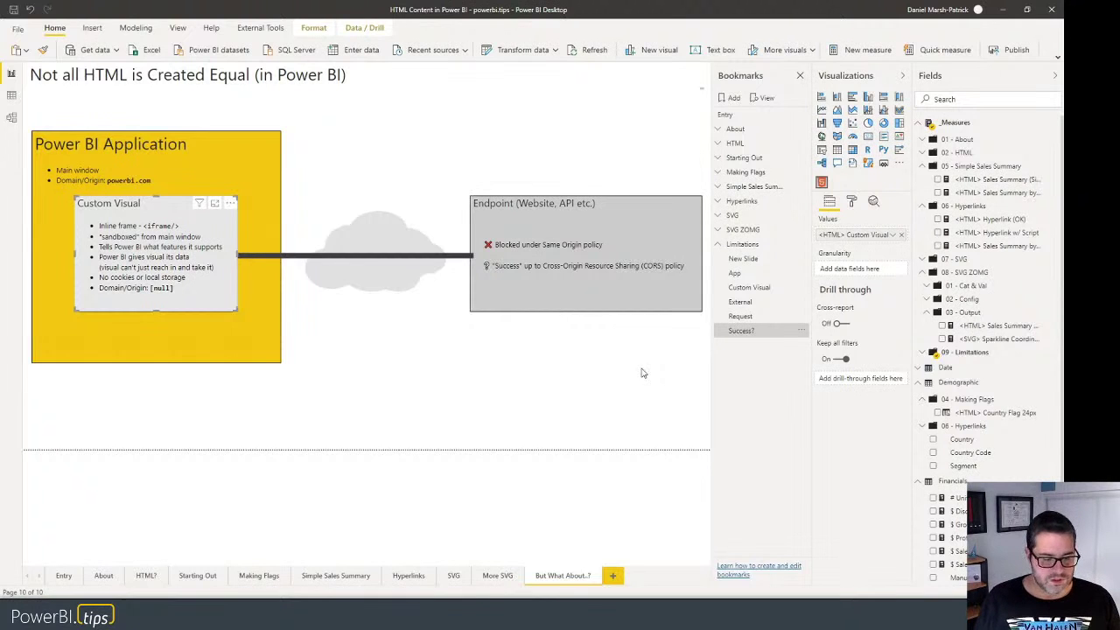
# Switch to the web browser and examine the MDN article on Cross-Origin Resource Sharing, including its Who should read this article? section.
pyautogui.hotkey('alt', 'Tab')
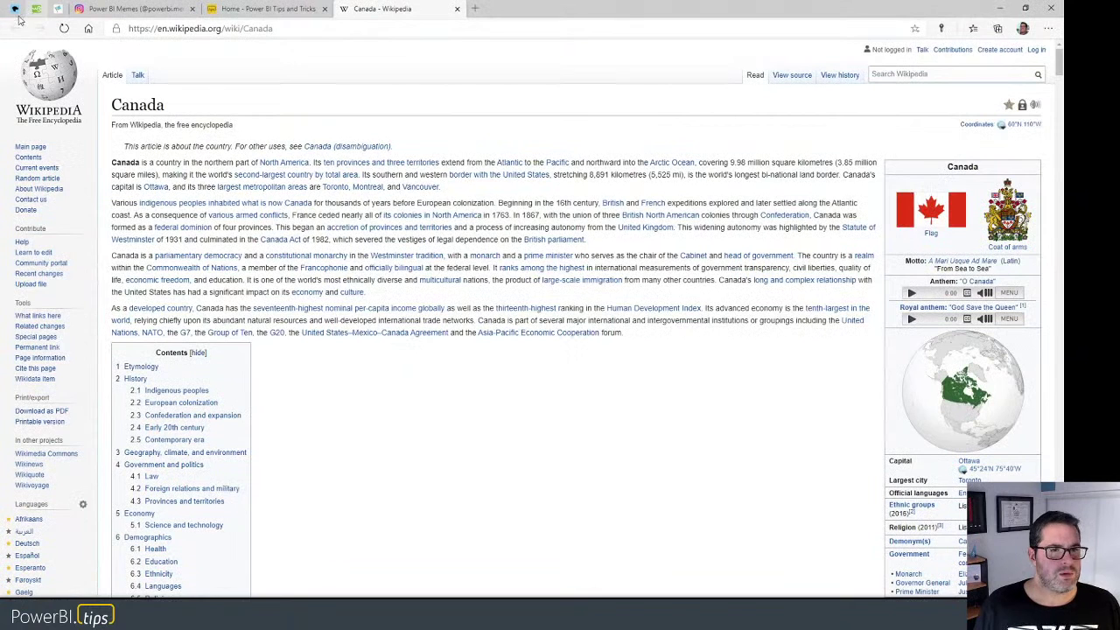
pyautogui.click(15, 9)
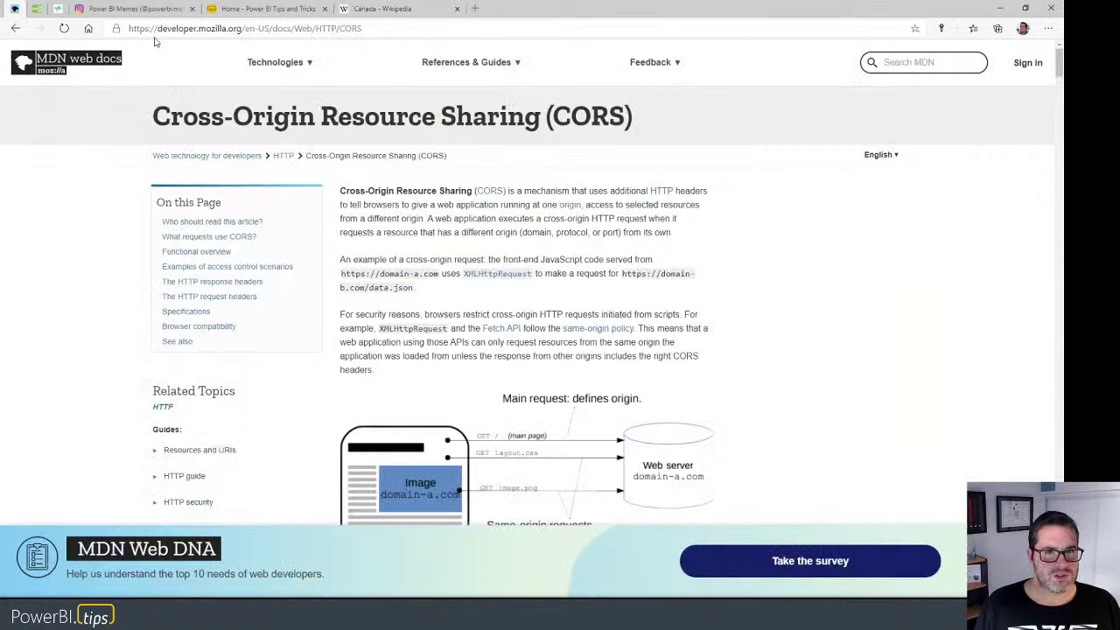
pyautogui.scroll(-5, 706, 312)
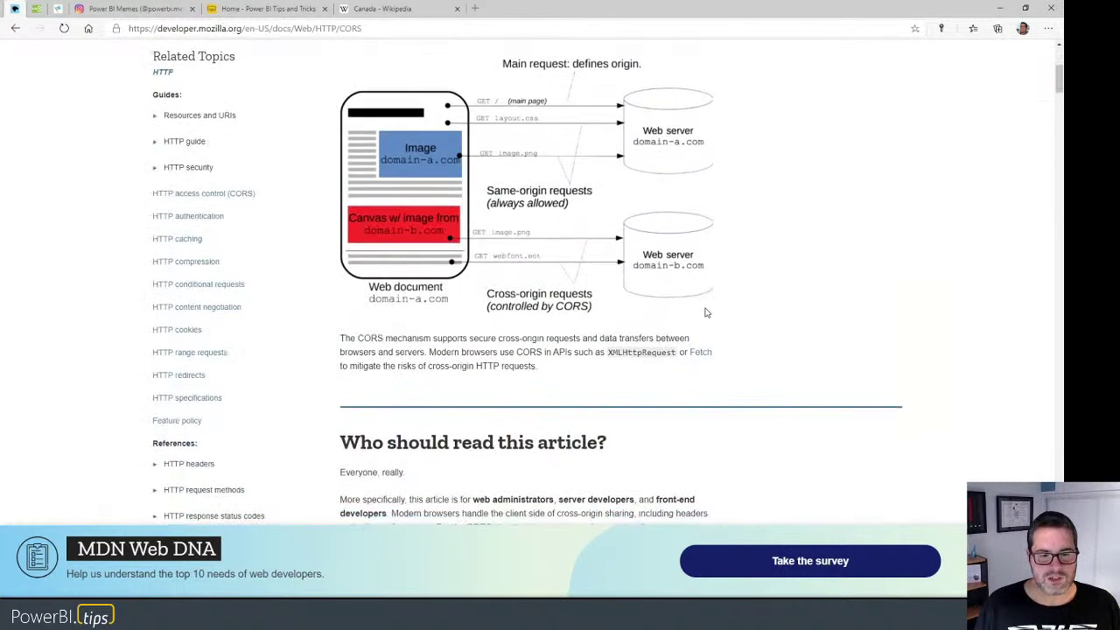
pyautogui.scroll(-2, 746, 314)
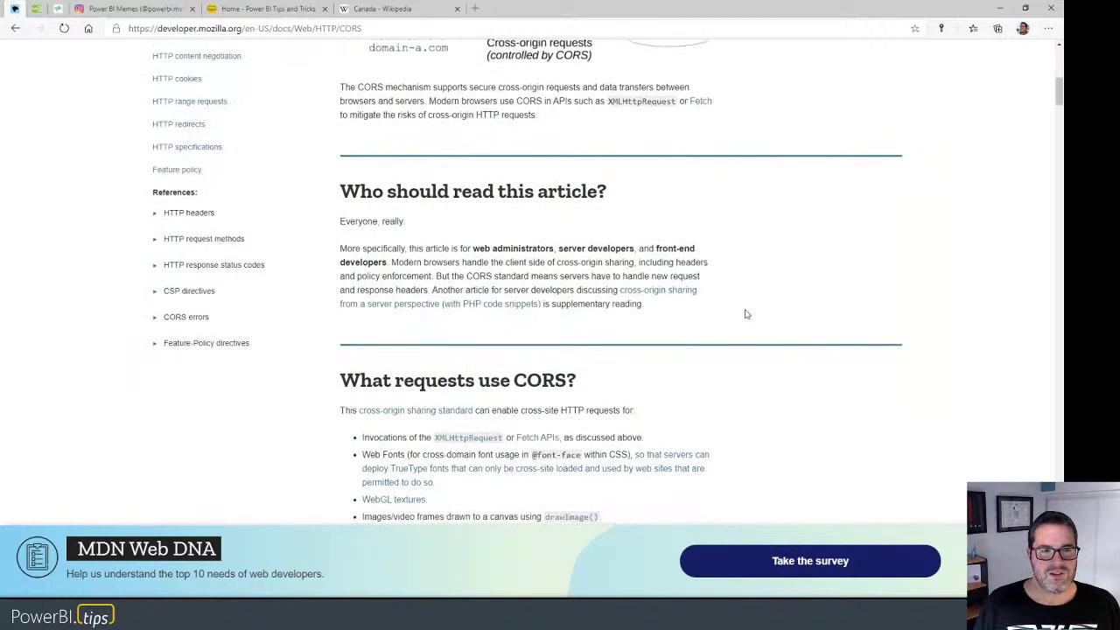
pyautogui.moveTo(340, 220); pyautogui.dragTo(407, 221)
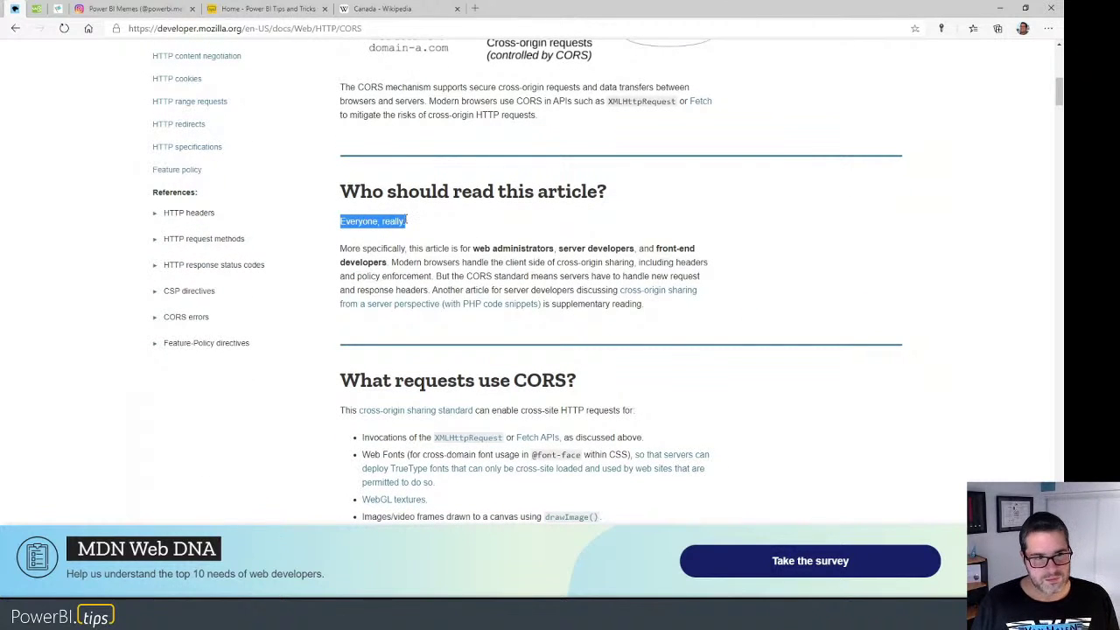
pyautogui.click(470, 240)
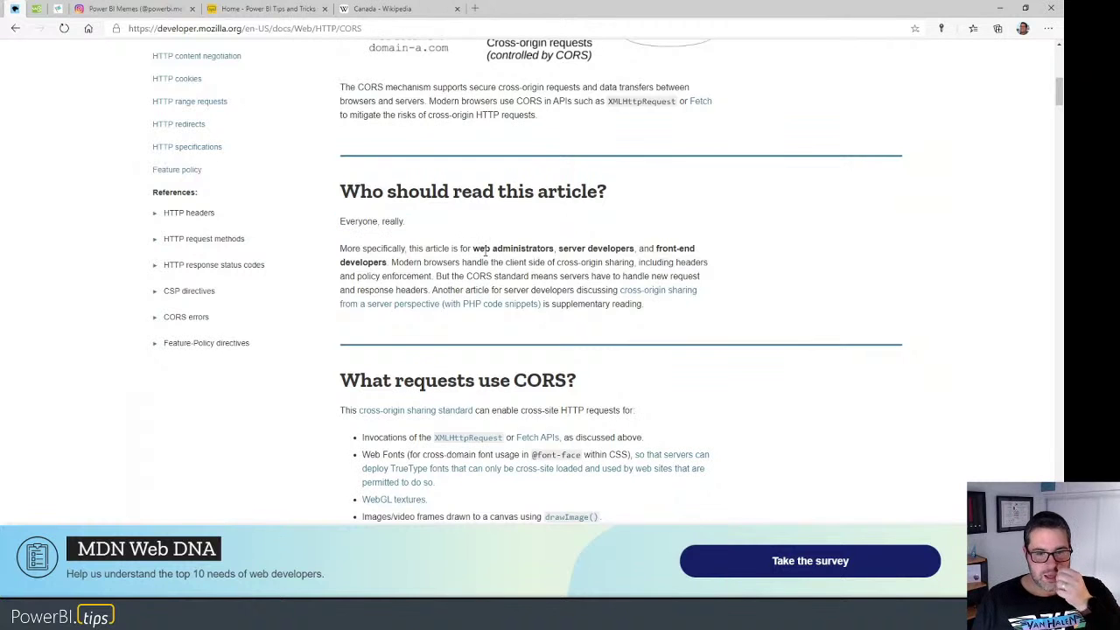
pyautogui.scroll(10, 485, 260)
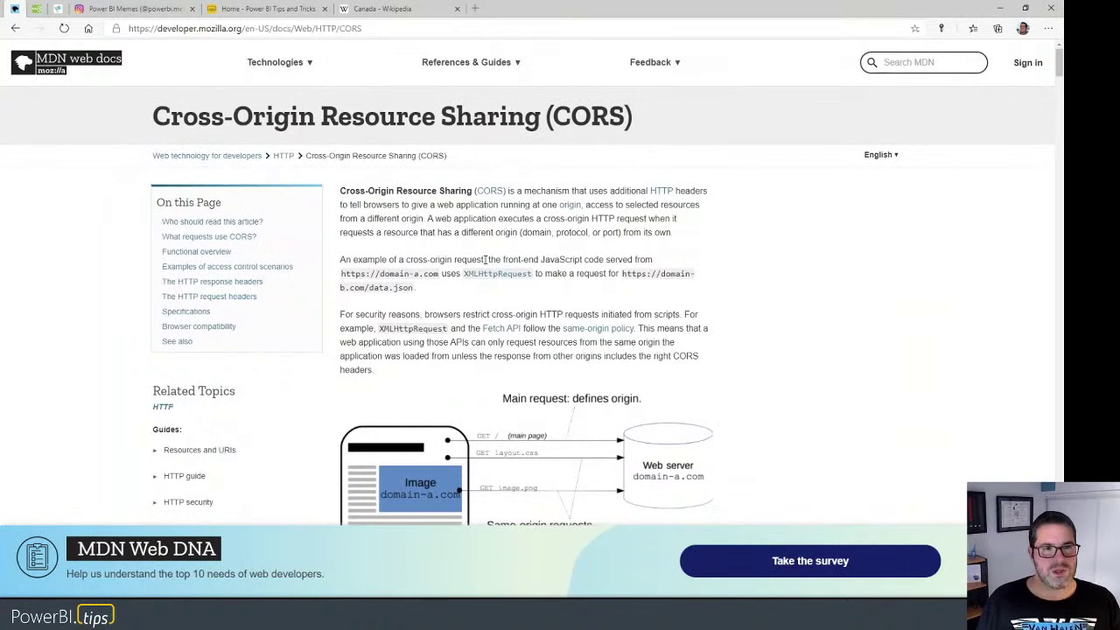
# Switch from the browser back to Power BI Desktop and open the Versions page of the HTML Content in Power BI (v2) report.
pyautogui.hotkey('alt', 'Tab')
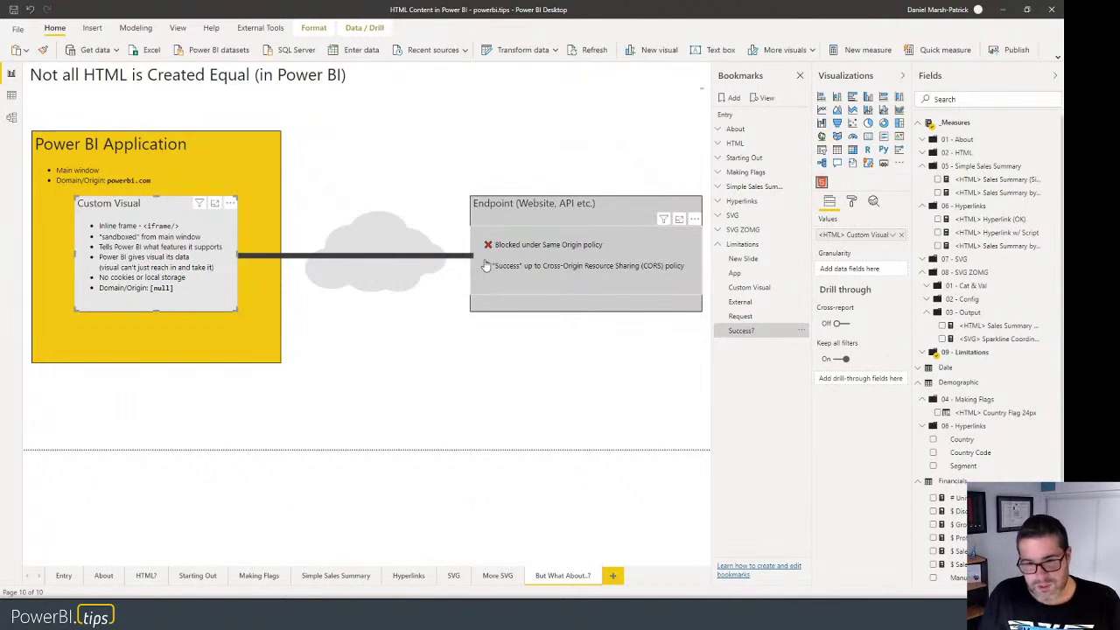
pyautogui.click(604, 346)
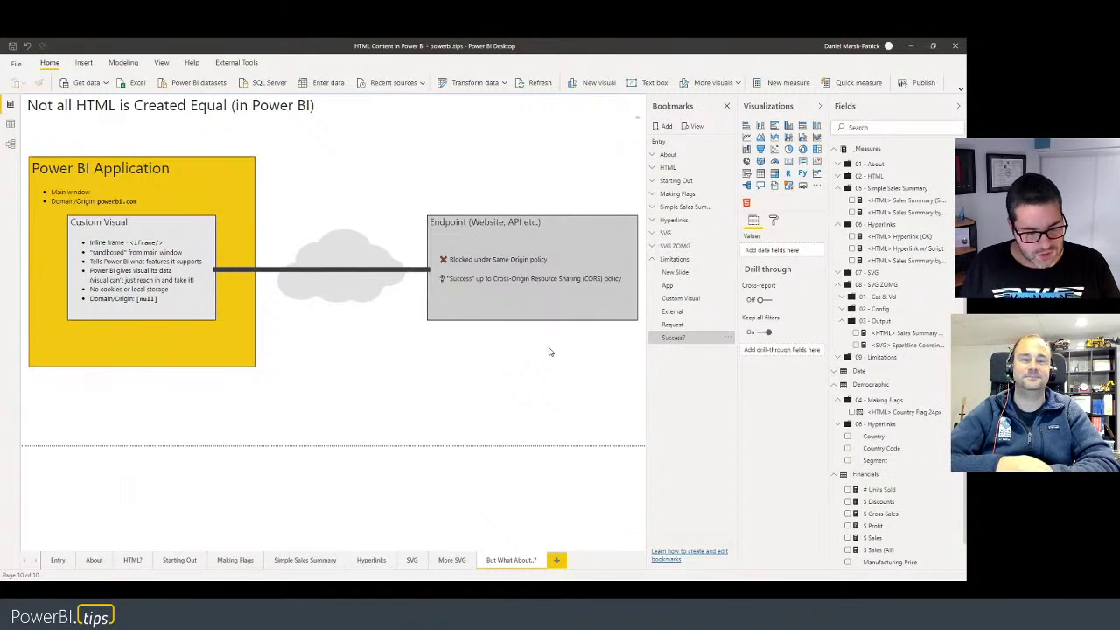
pyautogui.hotkey('alt', 'Tab')
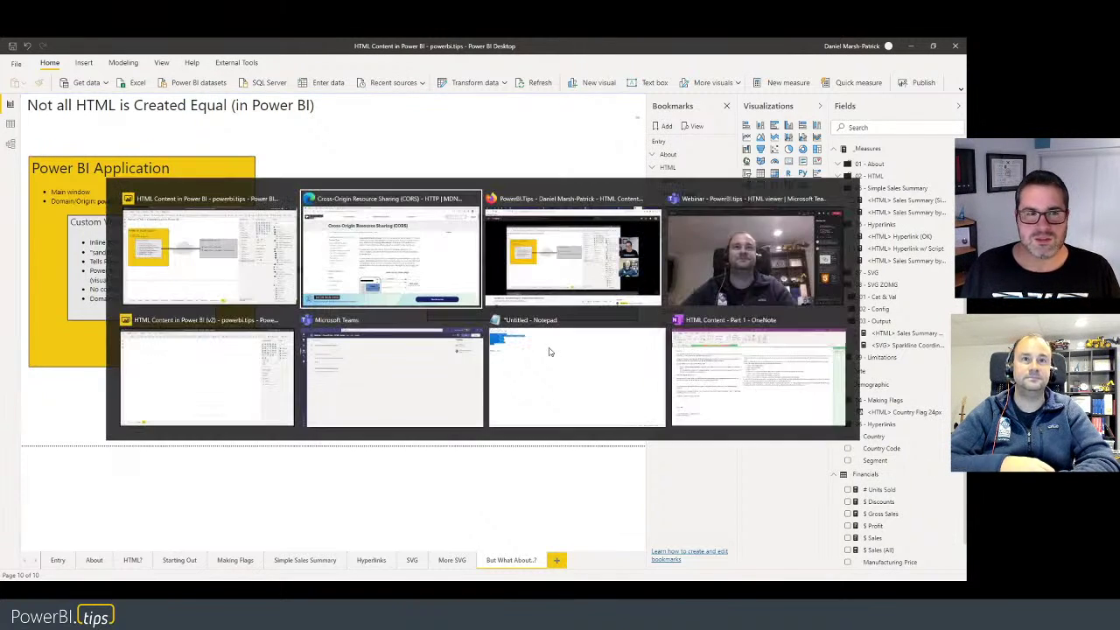
pyautogui.hotkey('alt', 'Tab')
pyautogui.hotkey('alt', 'Tab')
pyautogui.hotkey('alt', 'Tab')
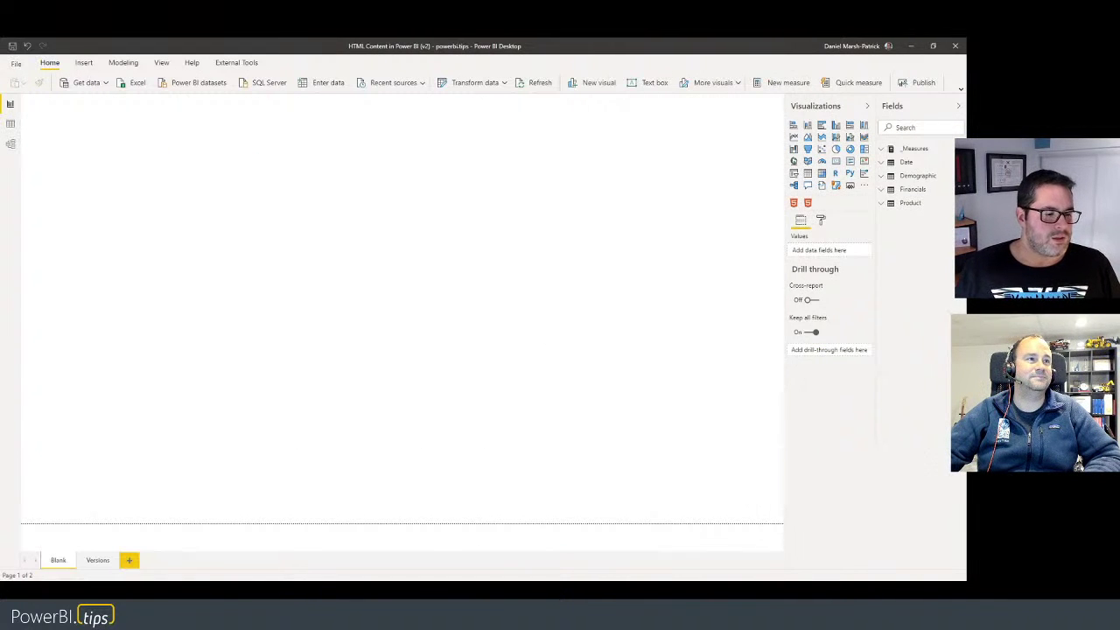
pyautogui.click(107, 576)
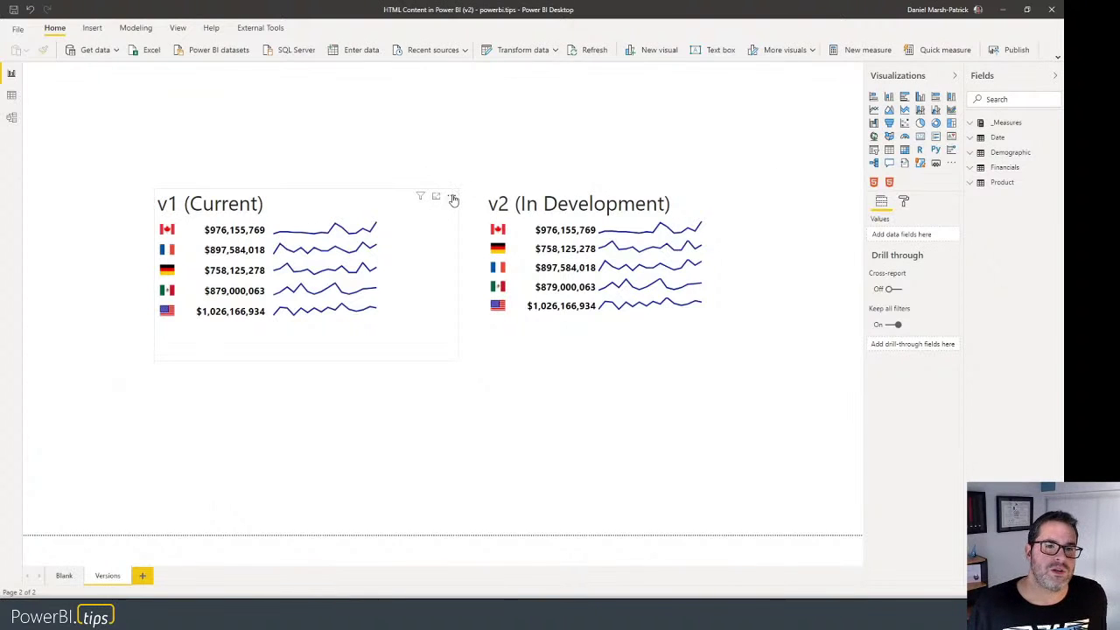
# Examine the data behind the v1 (Current) visual as a table and return to the report.
pyautogui.click(453, 199)
pyautogui.click(471, 225)
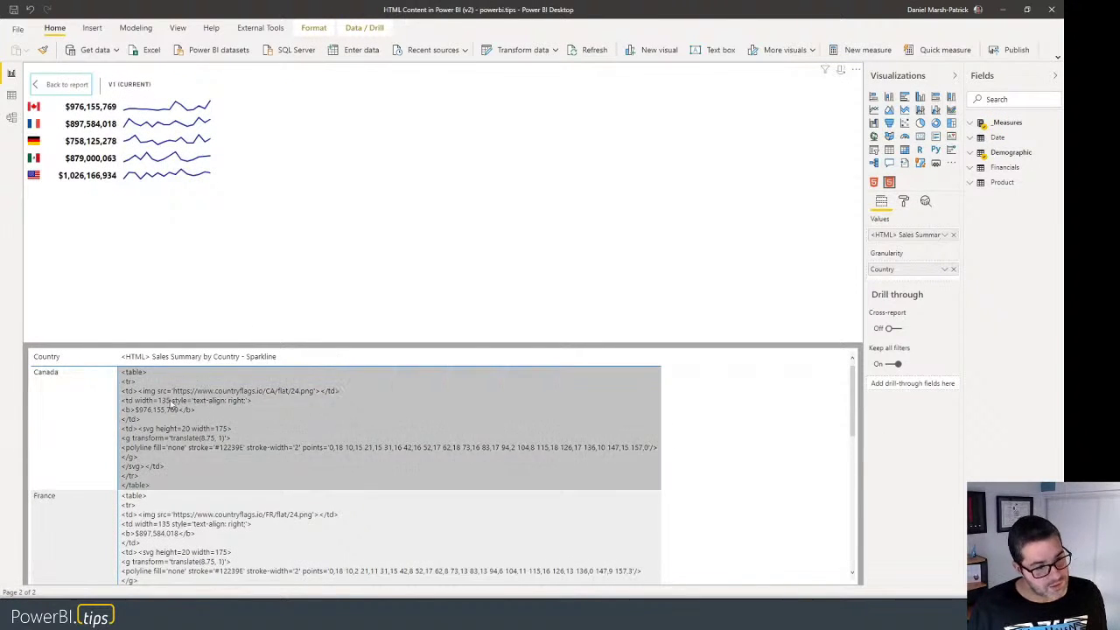
pyautogui.moveTo(183, 427)
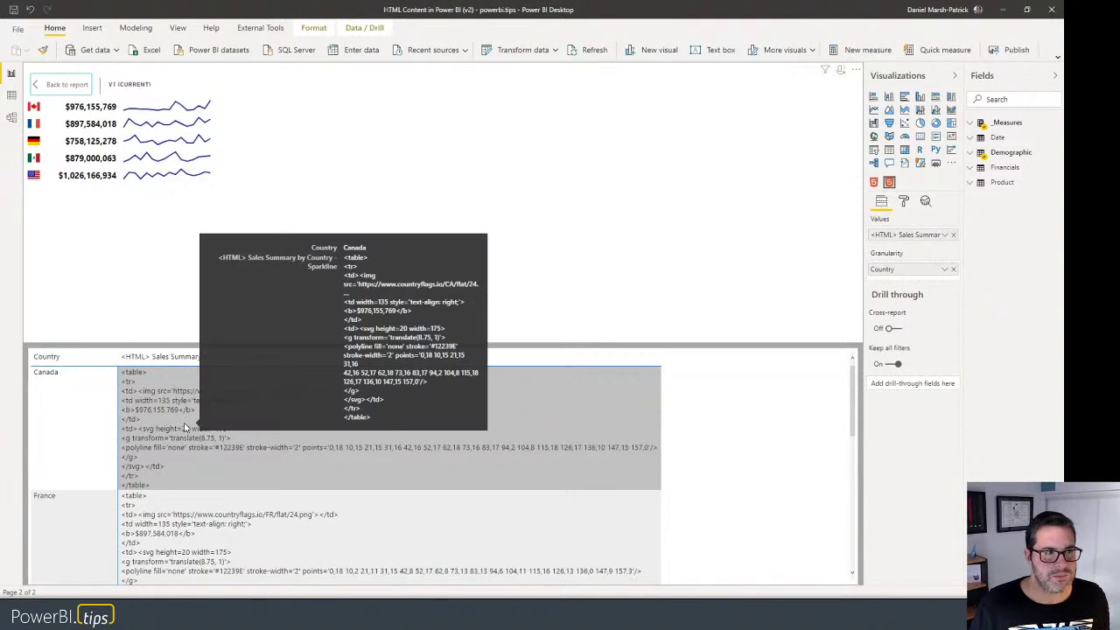
pyautogui.click(74, 86)
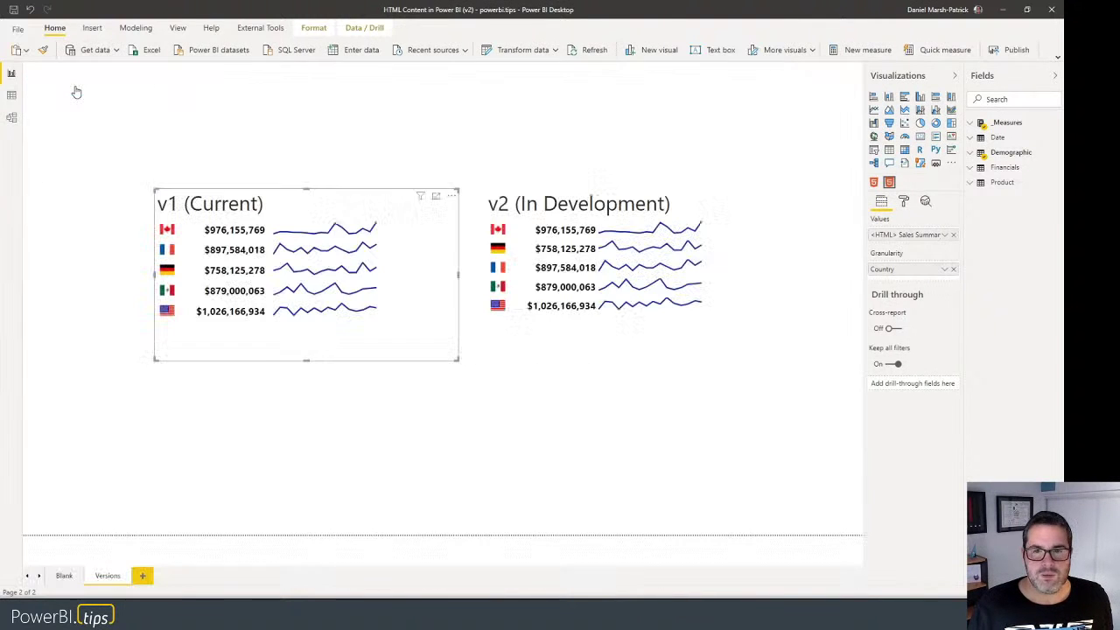
# Review the fields of the v2 (In Development) visual and its data as a table, ending back on the report page.
pyautogui.click(604, 198)
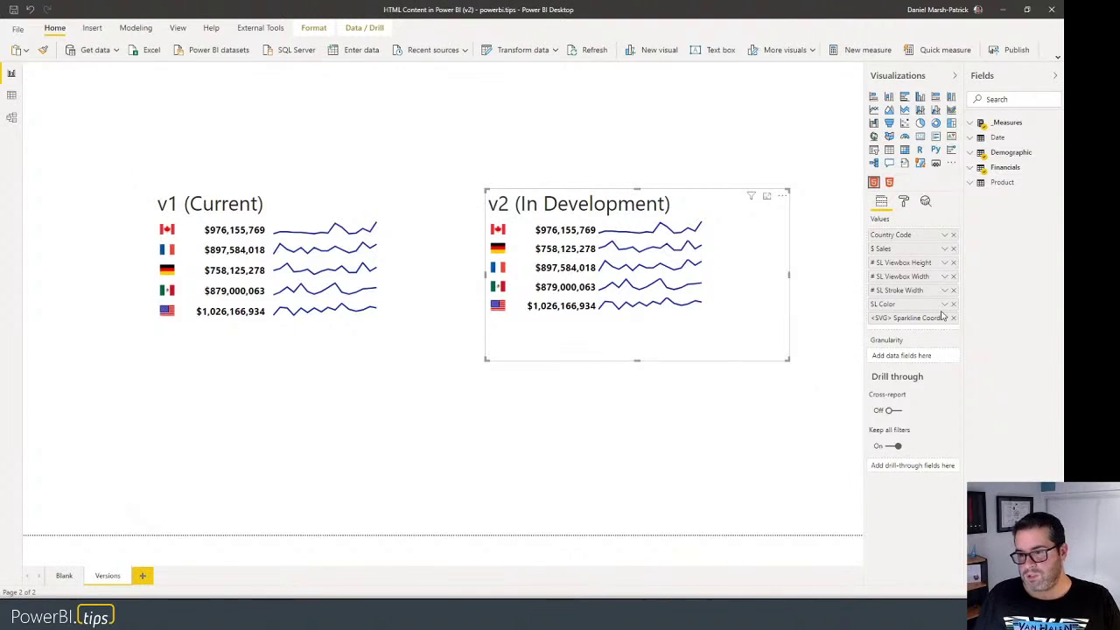
pyautogui.click(781, 195)
pyautogui.click(815, 235)
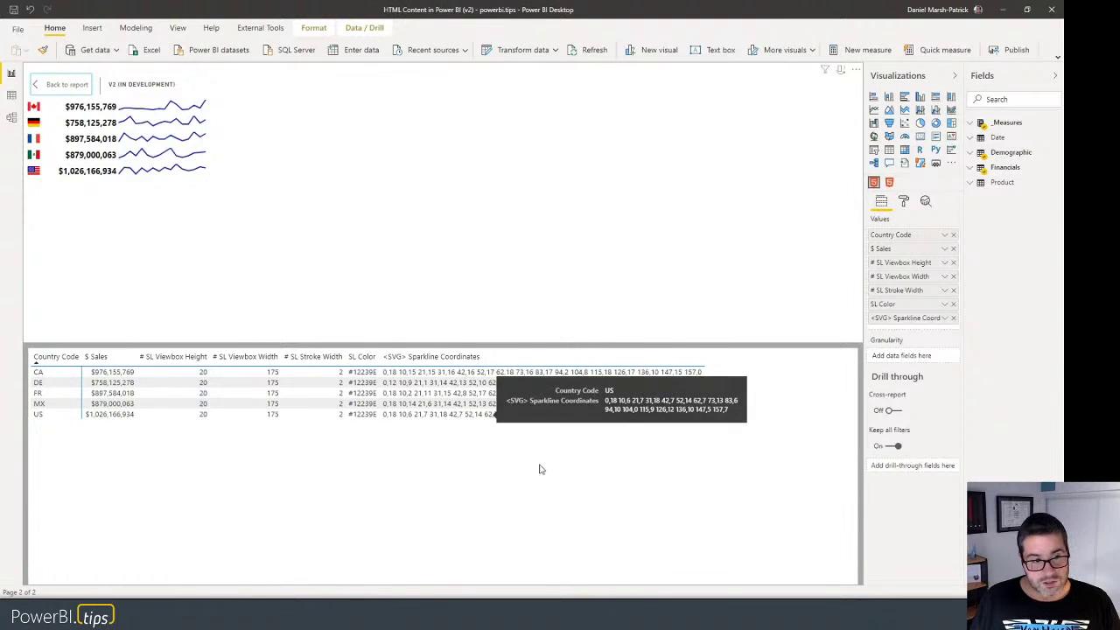
pyautogui.click(64, 84)
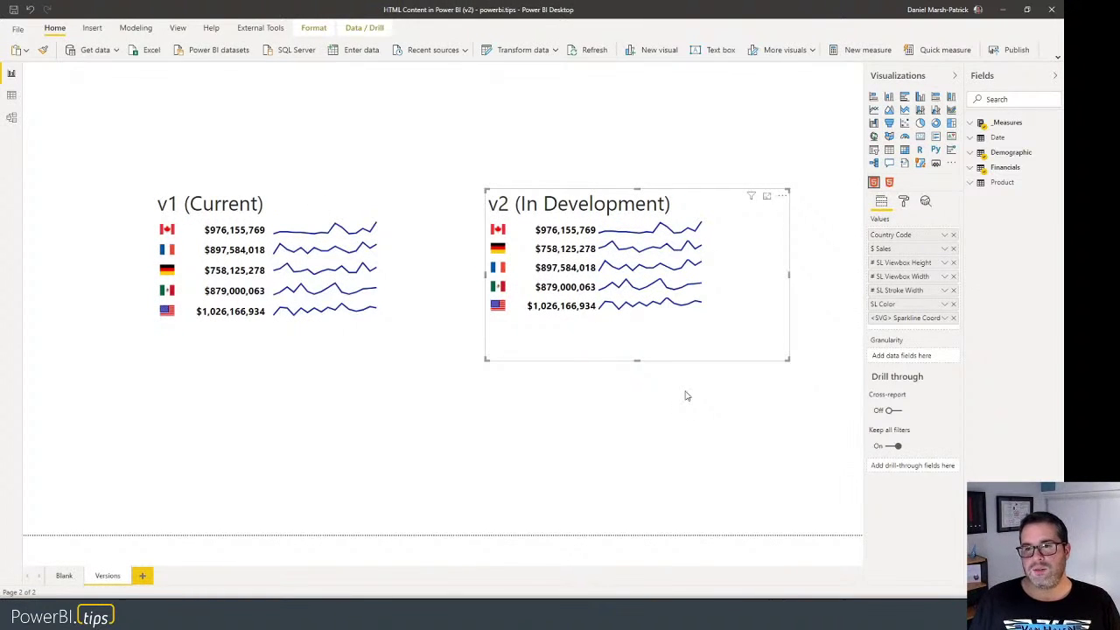
# Open the v2 visual's advanced editing options at the Body HTML Template and fold its <tr> block.
pyautogui.click(782, 196)
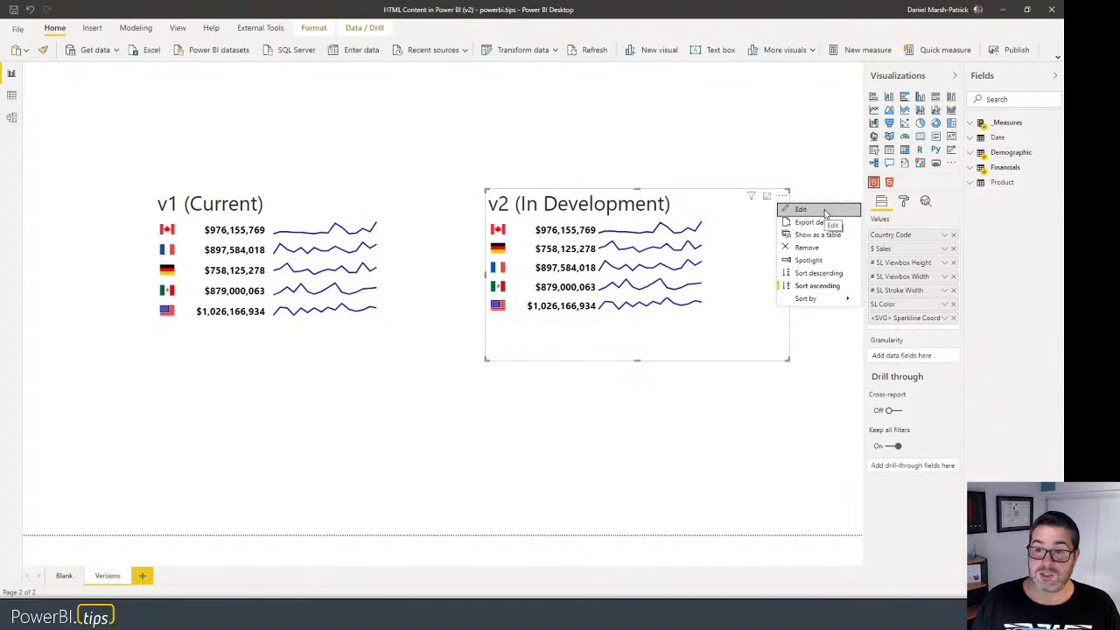
pyautogui.click(824, 212)
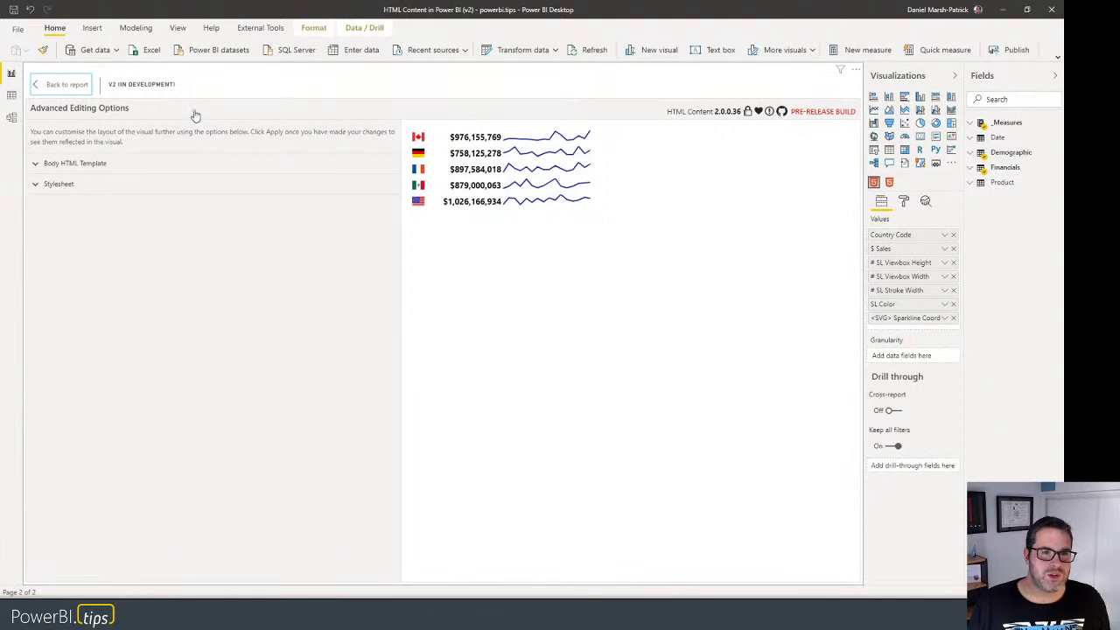
pyautogui.click(259, 165)
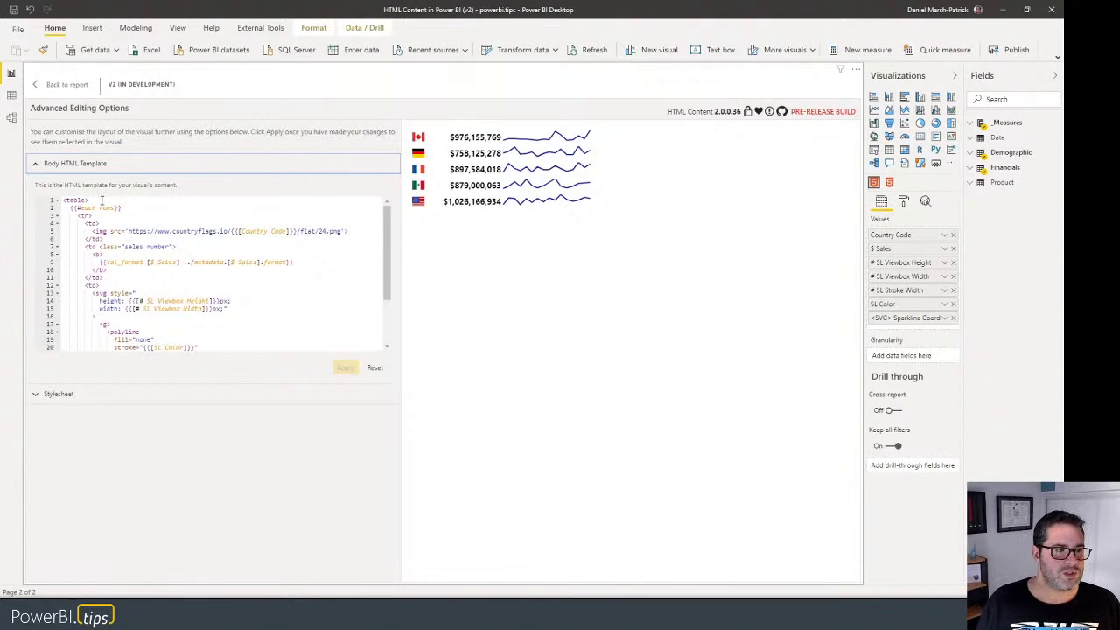
pyautogui.click(58, 215)
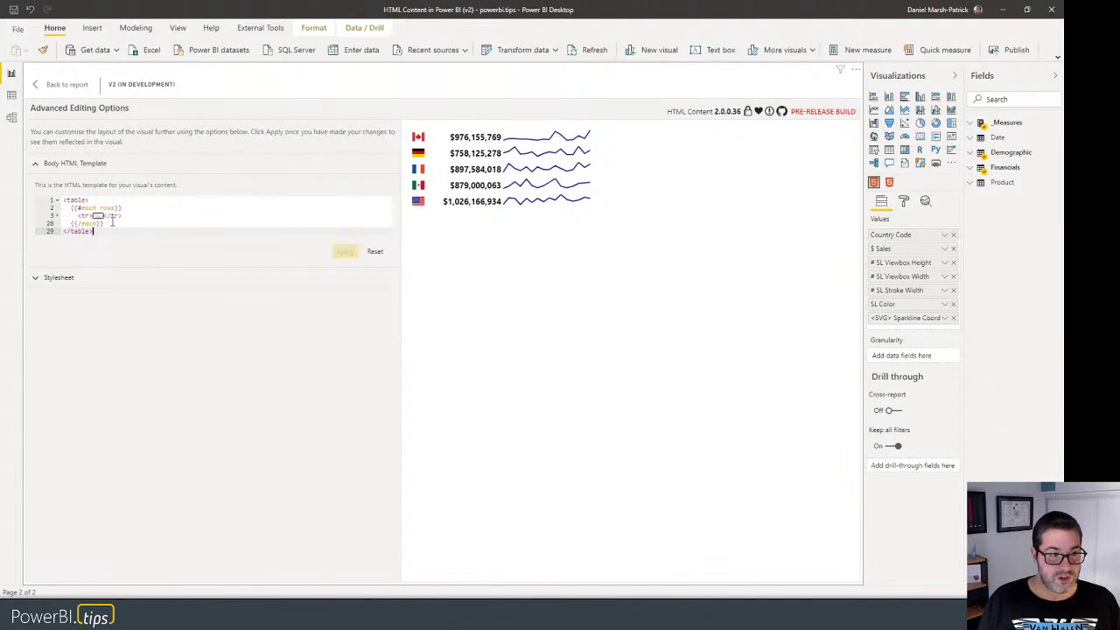
# Insert a "Hi there" line above the <table> tag in the Body HTML Template and apply it.
pyautogui.click(107, 207)
pyautogui.hotkey('ctrl', 'Home')
pyautogui.press('Return')
pyautogui.press('Up')
pyautogui.write('Hi there')
pyautogui.click(345, 259)
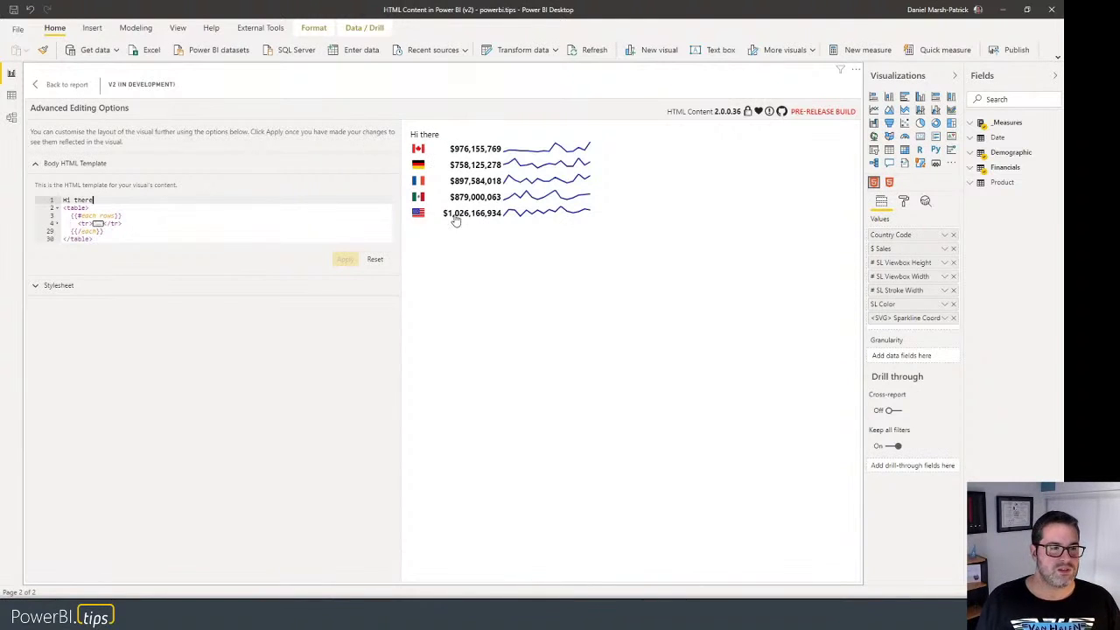
# Remove the "Hi there" text and its empty line from the Body HTML Template.
pyautogui.hotkey('shift', 'Home')
pyautogui.press('BackSpace')
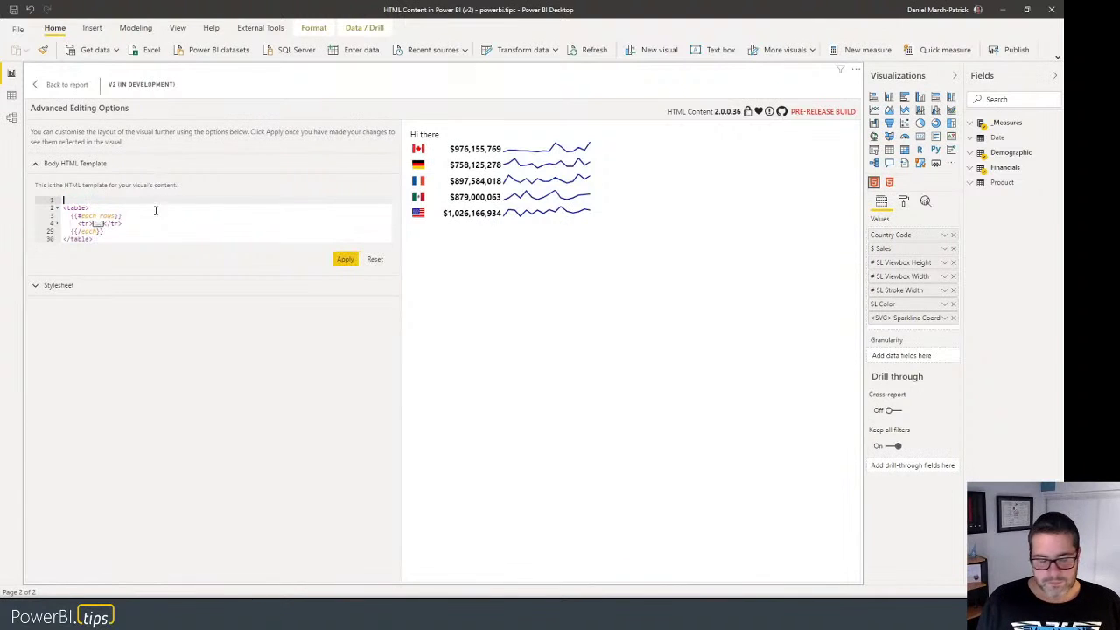
pyautogui.press('Delete')
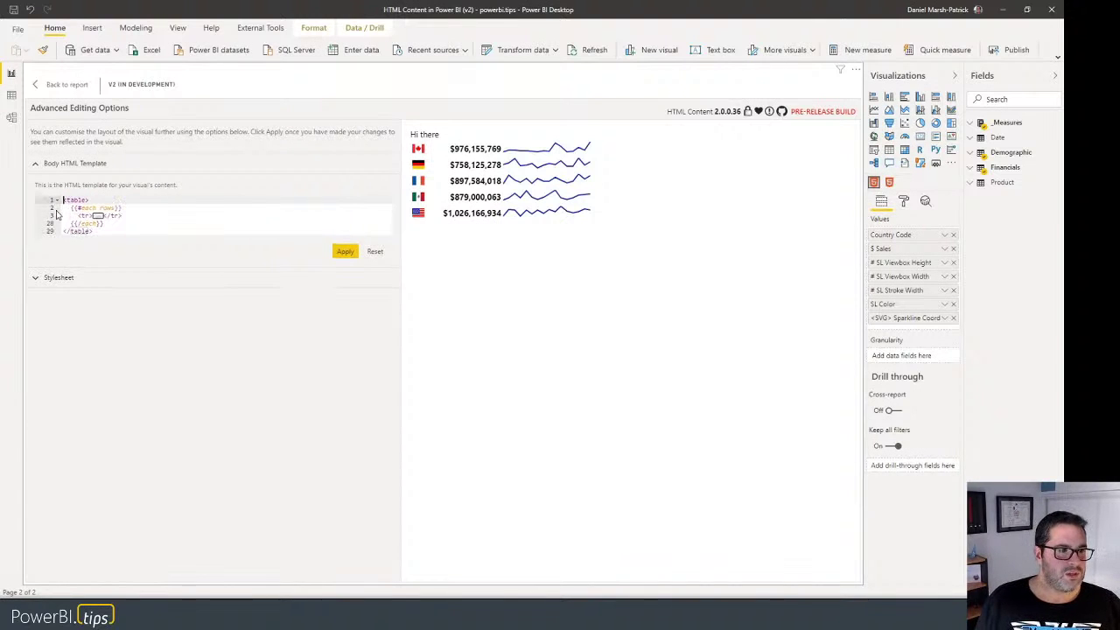
# Unfold the <tr> block and examine the {{#each rows}} loop and the flag image's source URL.
pyautogui.click(55, 214)
pyautogui.moveTo(127, 210); pyautogui.dragTo(72, 208)
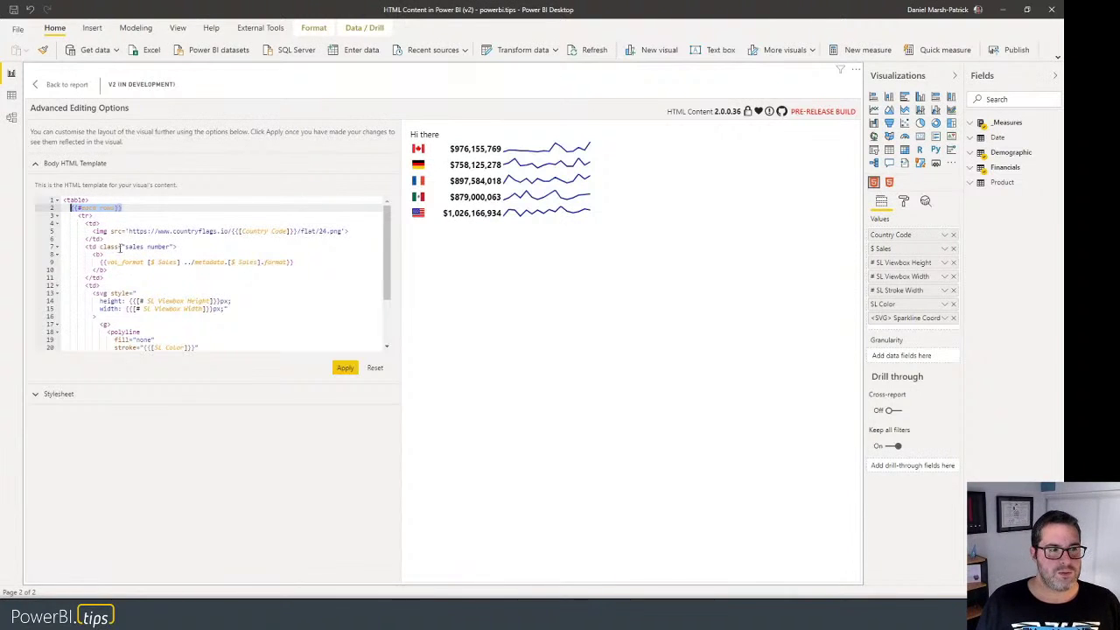
pyautogui.moveTo(128, 231); pyautogui.dragTo(232, 231)
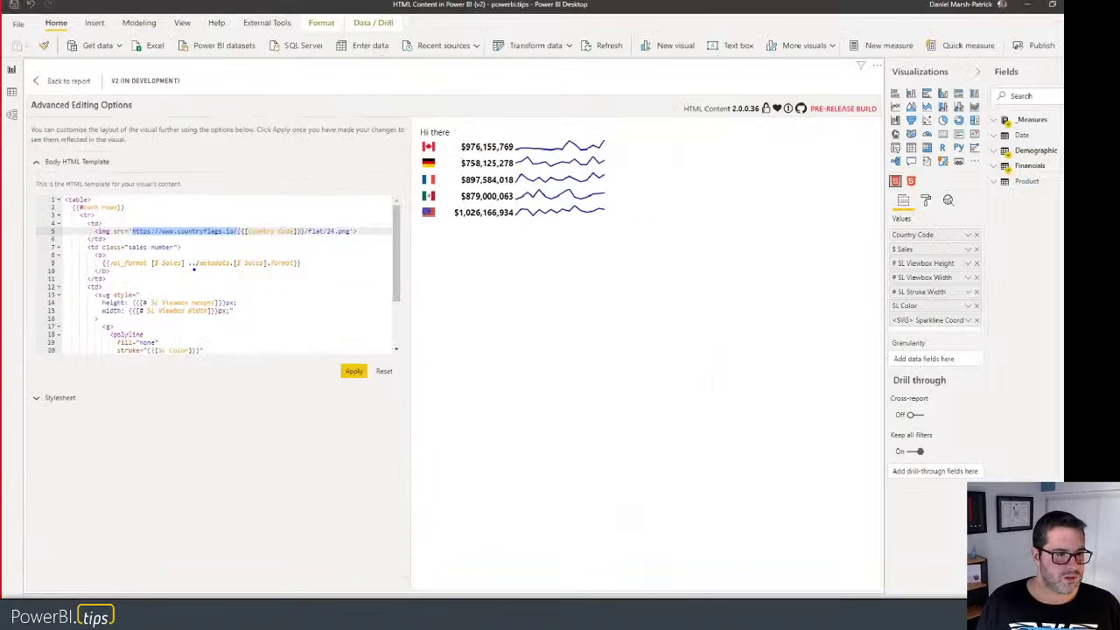
pyautogui.click(328, 295)
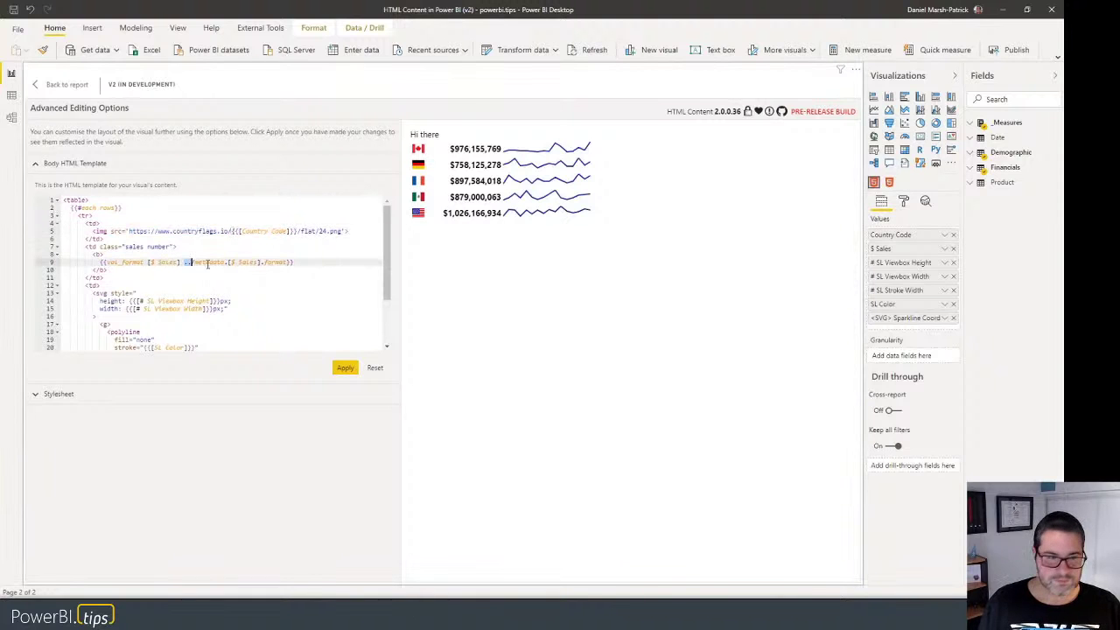
# Replace the metadata format reference for [$ Sales] in the template with the custom format "$#,##0,.0 B" and apply it.
pyautogui.doubleClick(206, 260)
pyautogui.hotkey('ctrl', 'shift', 'Right')
pyautogui.hotkey('ctrl', 'shift', 'Right')
pyautogui.hotkey('ctrl', 'shift', 'Right')
pyautogui.hotkey('ctrl', 'shift', 'Right')
pyautogui.hotkey('ctrl', 'shift', 'Right')
pyautogui.hotkey('ctrl', 'shift', 'Right')
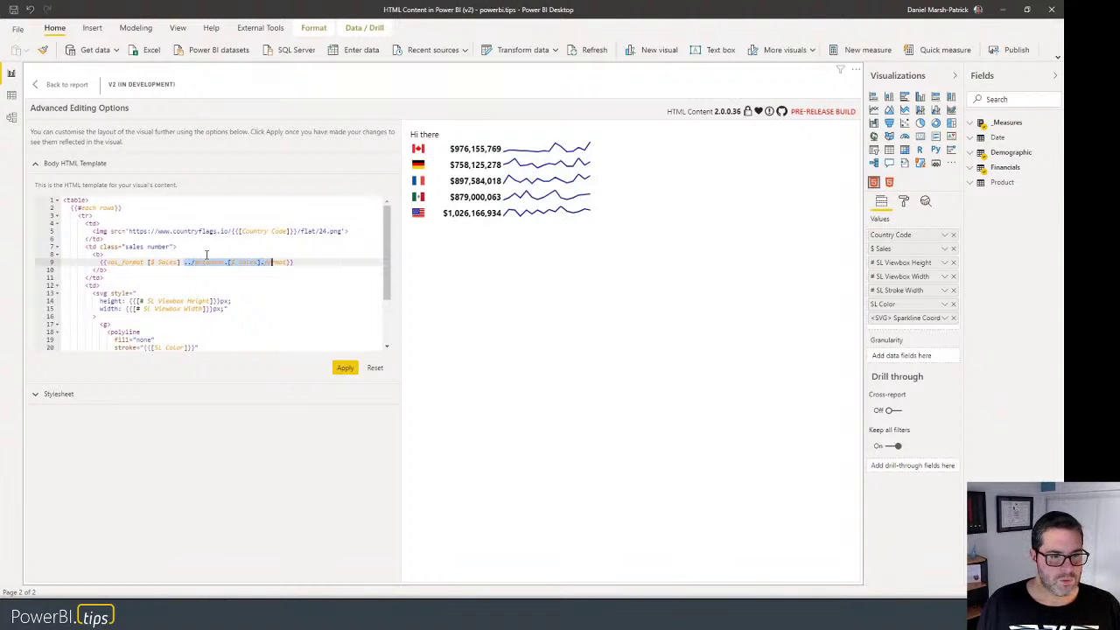
pyautogui.write('"')
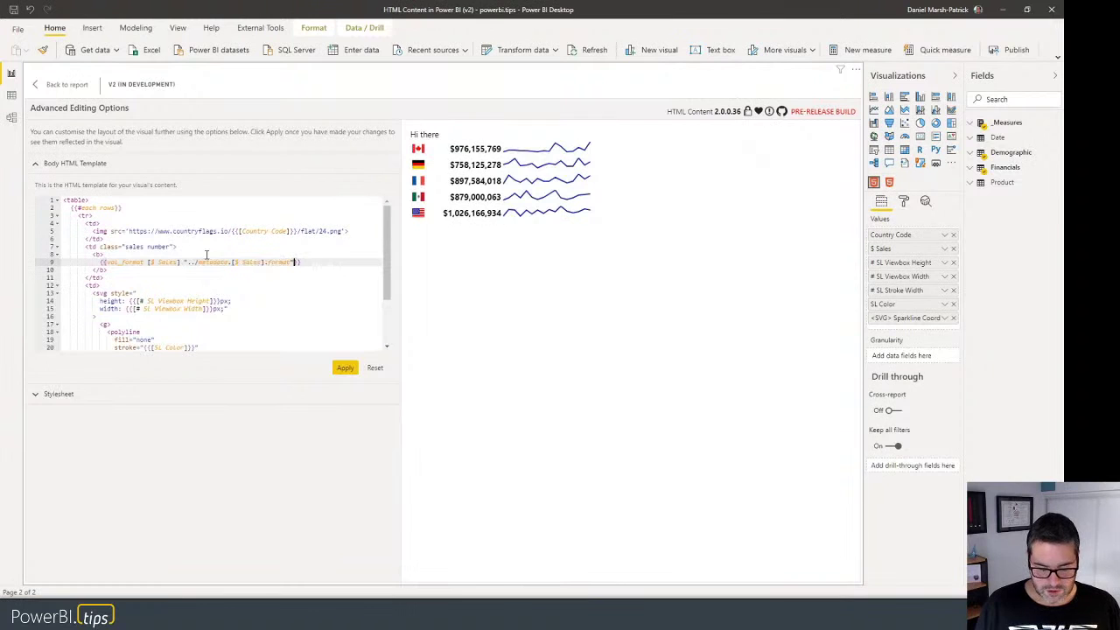
pyautogui.write('$#,')
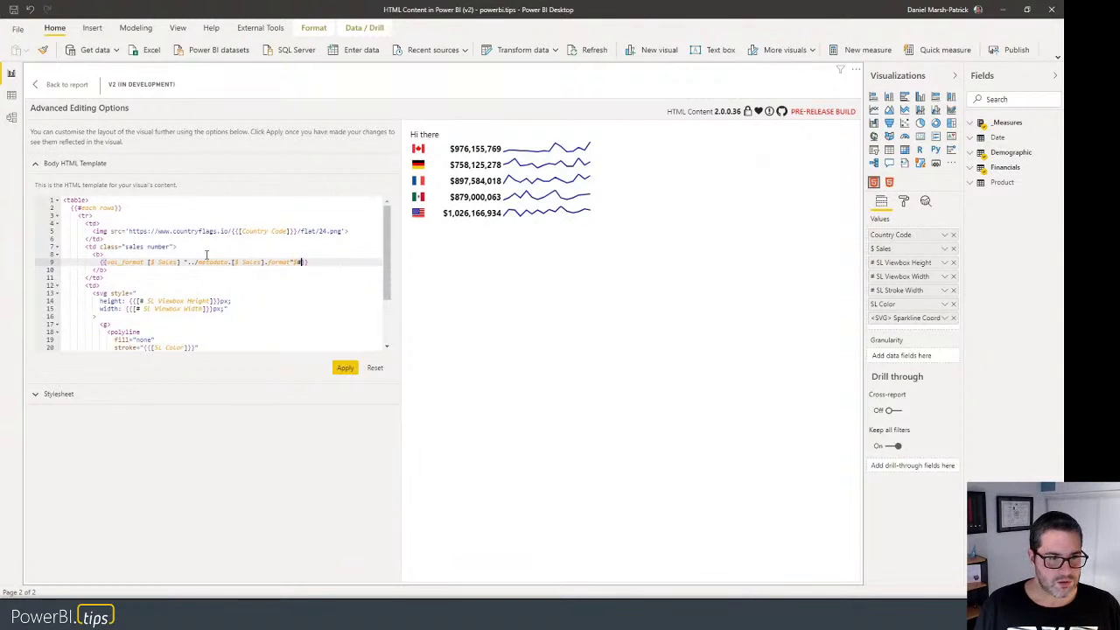
pyautogui.write('##')
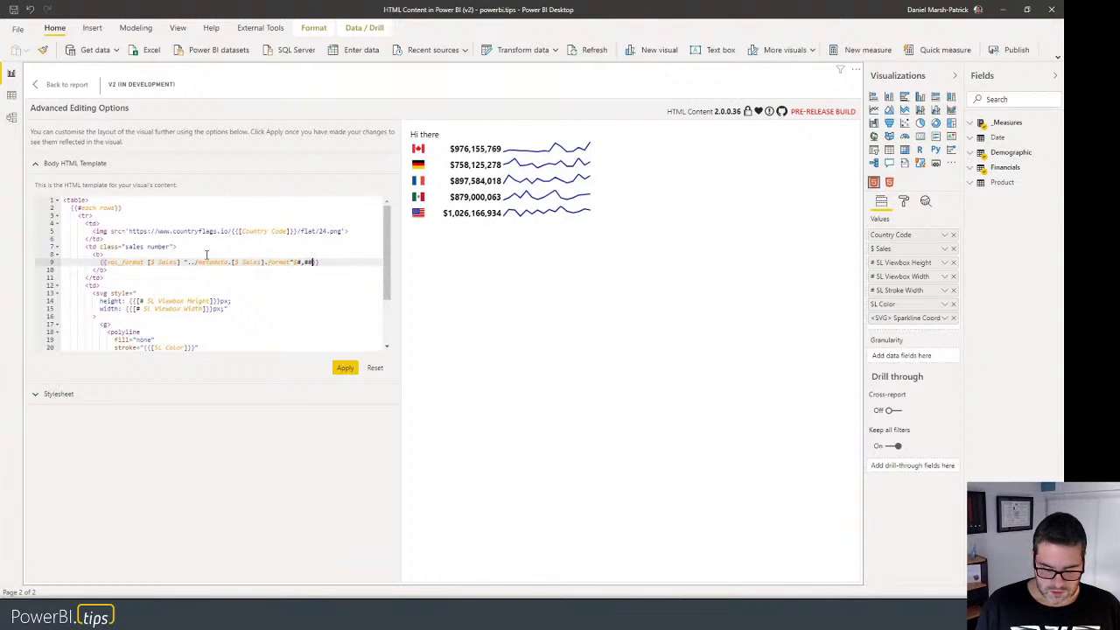
pyautogui.write('0,.00')
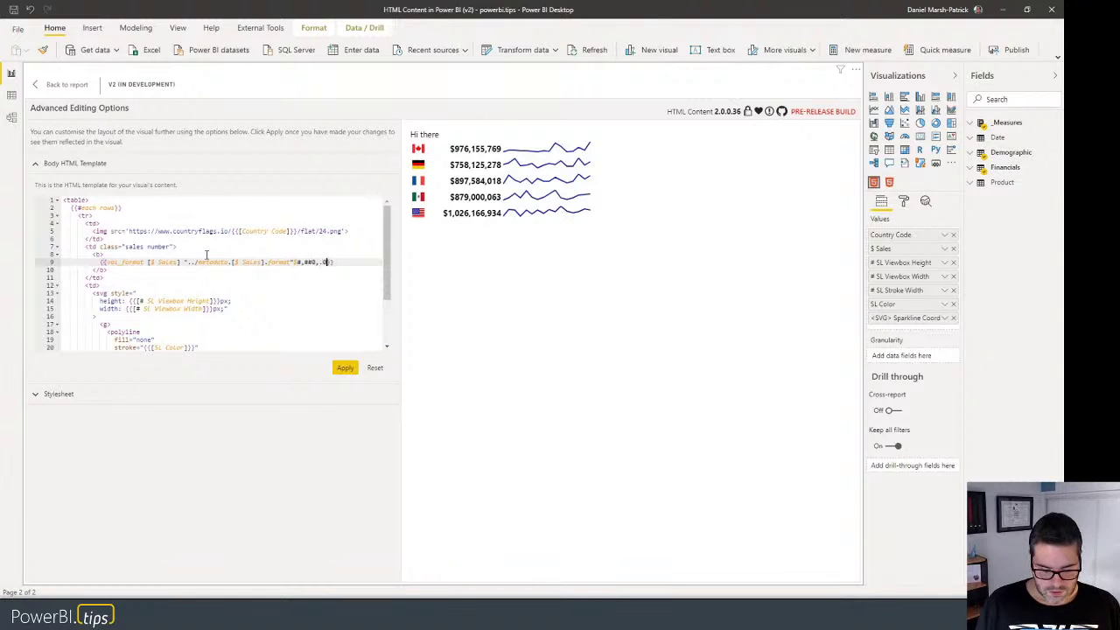
pyautogui.write(' B')
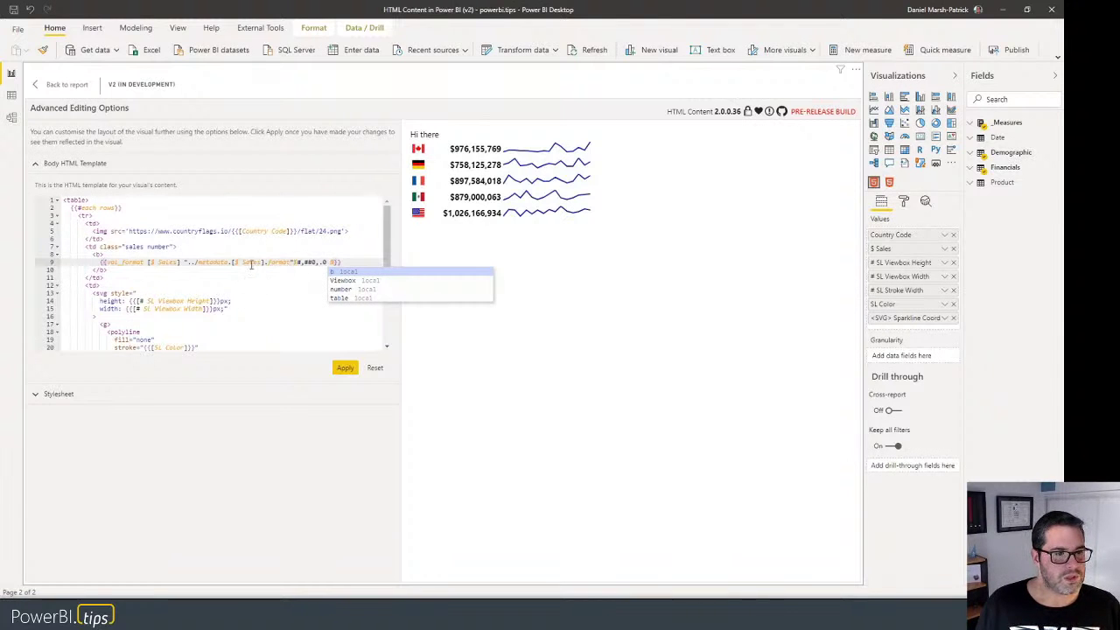
pyautogui.click(197, 262)
pyautogui.moveTo(186, 263); pyautogui.dragTo(292, 263)
pyautogui.press('BackSpace')
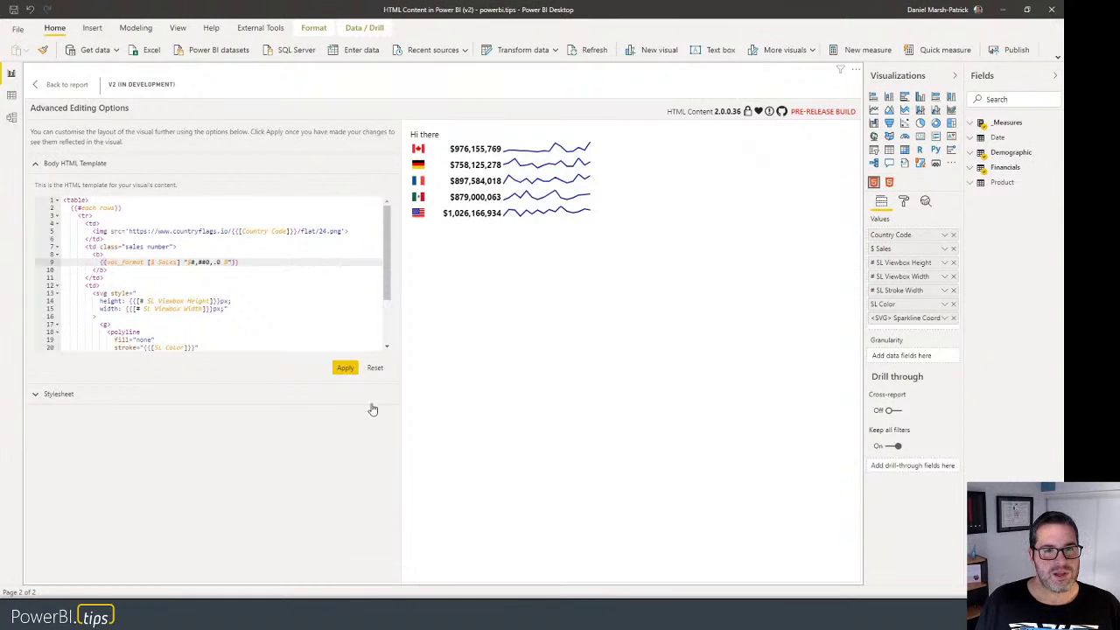
pyautogui.click(348, 366)
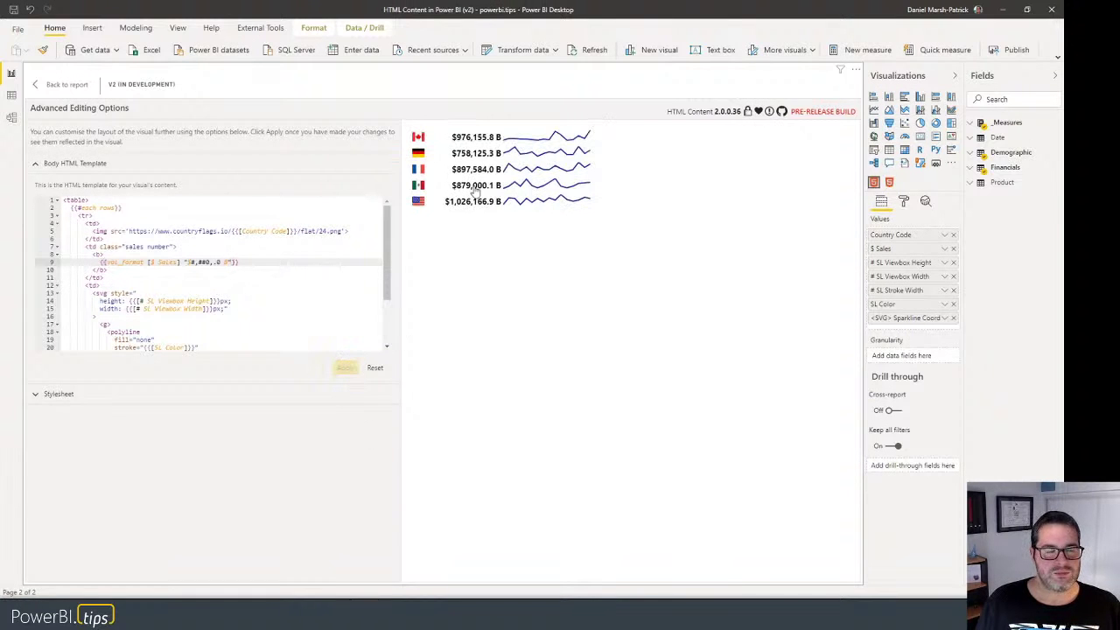
# Add a second scaling comma to make the [$ Sales] format "$#,##0,,.0 B" and apply it.
pyautogui.click(213, 261)
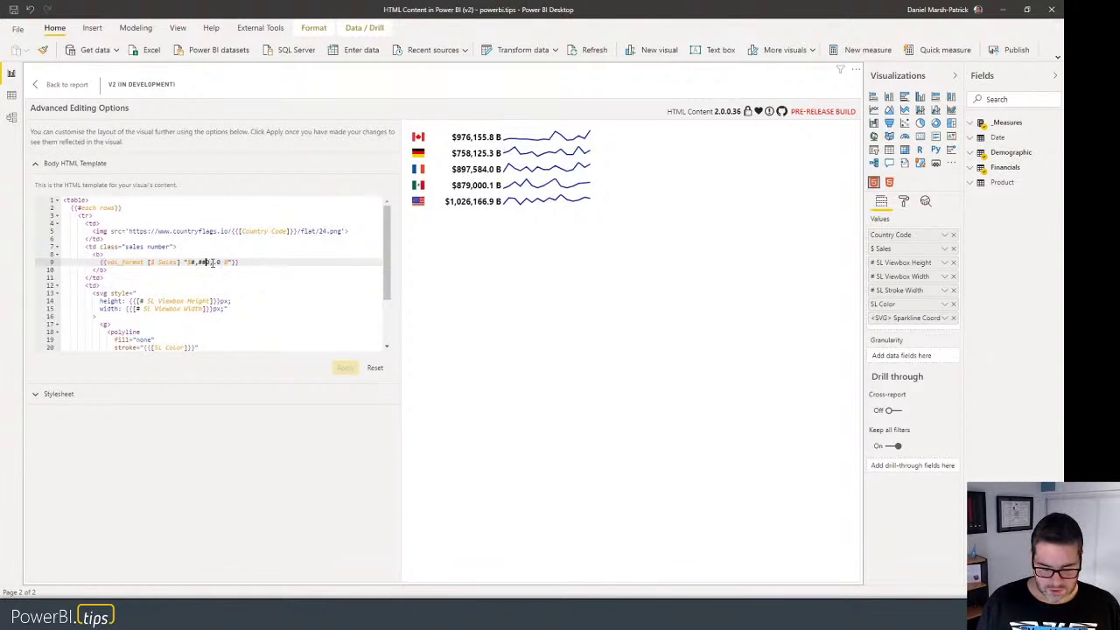
pyautogui.write(',')
pyautogui.click(348, 367)
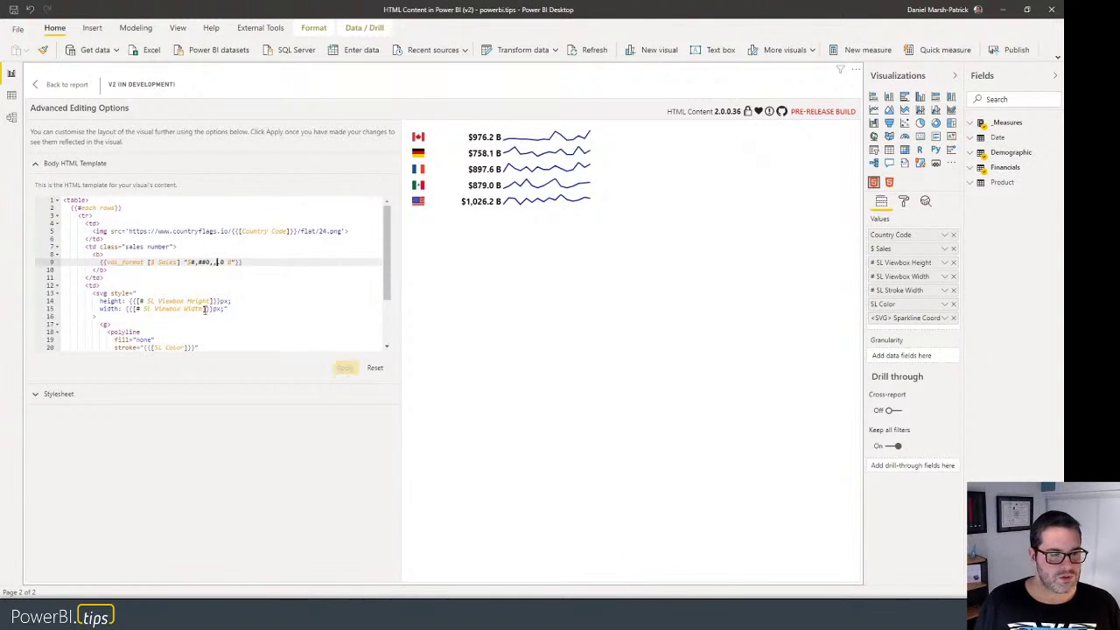
# Examine the rest of the Body HTML Template, highlighting the sparkline polyline's fill, stroke and points attributes.
pyautogui.click(234, 261)
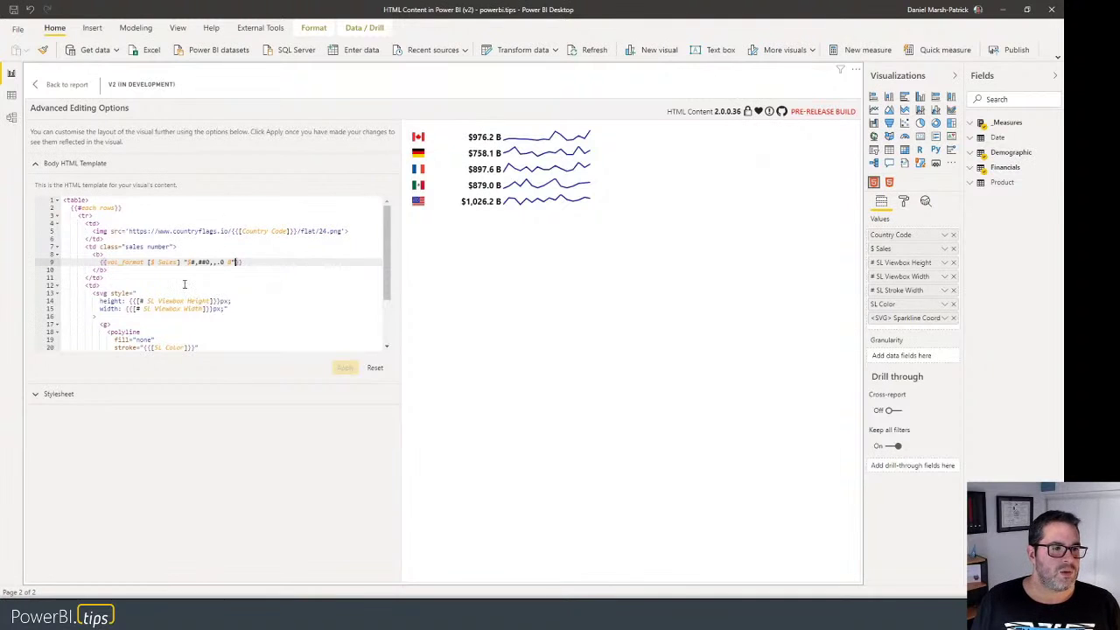
pyautogui.scroll(-1, 183, 283)
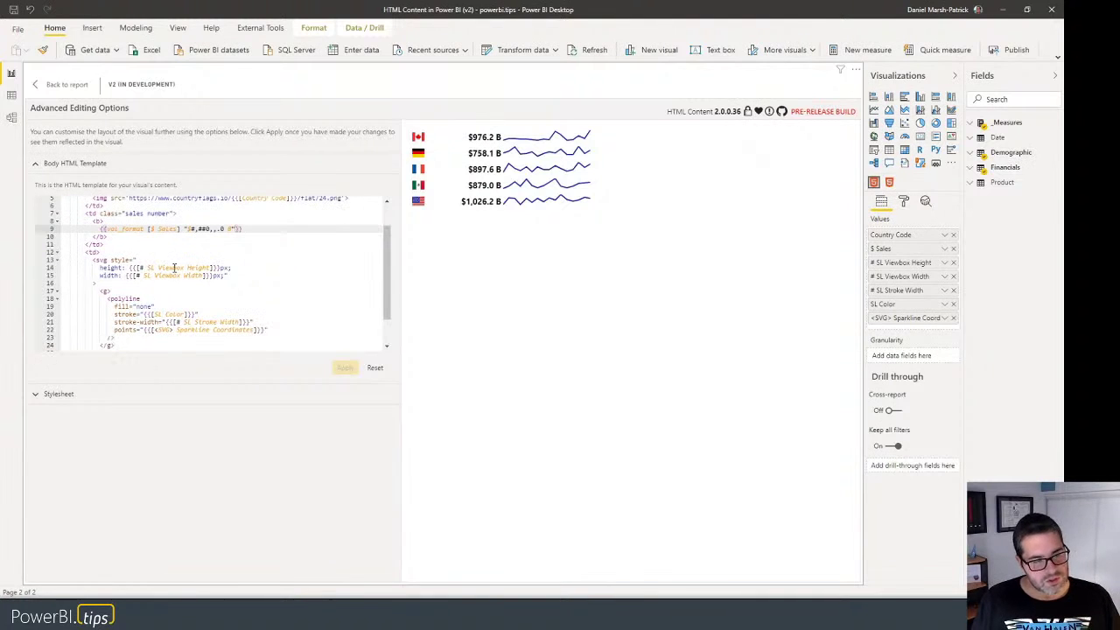
pyautogui.scroll(-2, 174, 271)
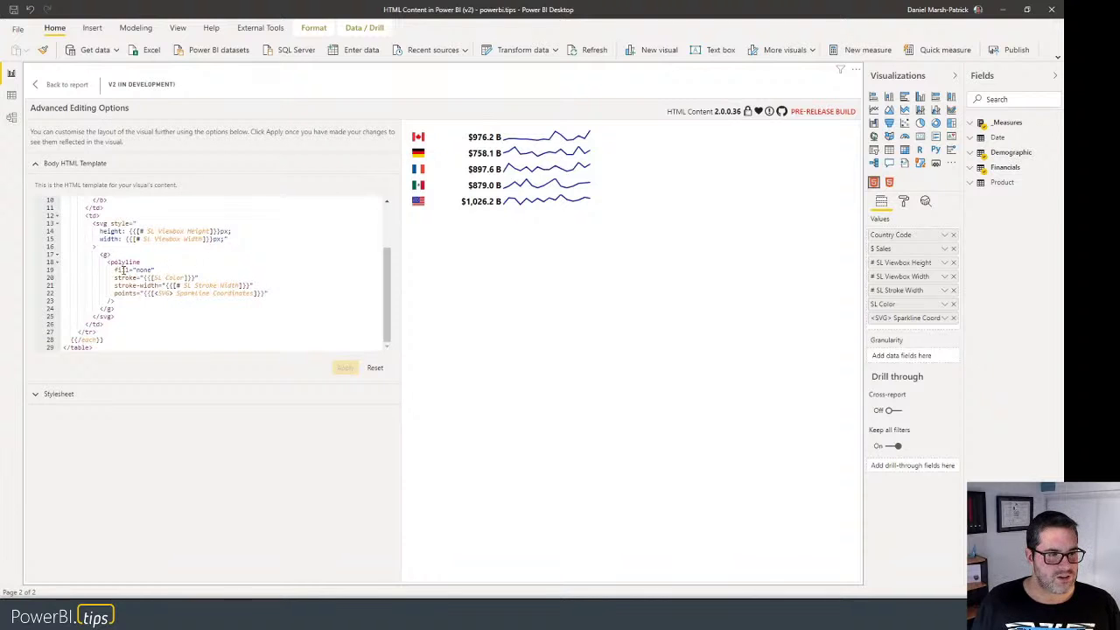
pyautogui.moveTo(116, 270); pyautogui.dragTo(189, 312)
pyautogui.scroll(4, 200, 308)
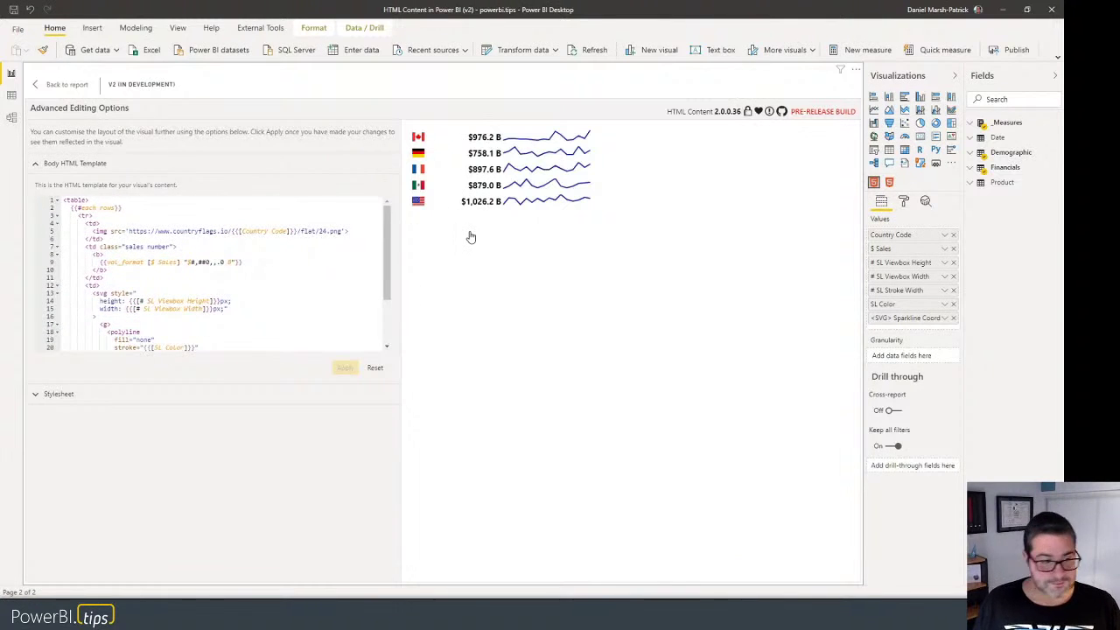
# Expand the Stylesheet editor, set the .number class's text-align to left and apply the change.
pyautogui.click(70, 393)
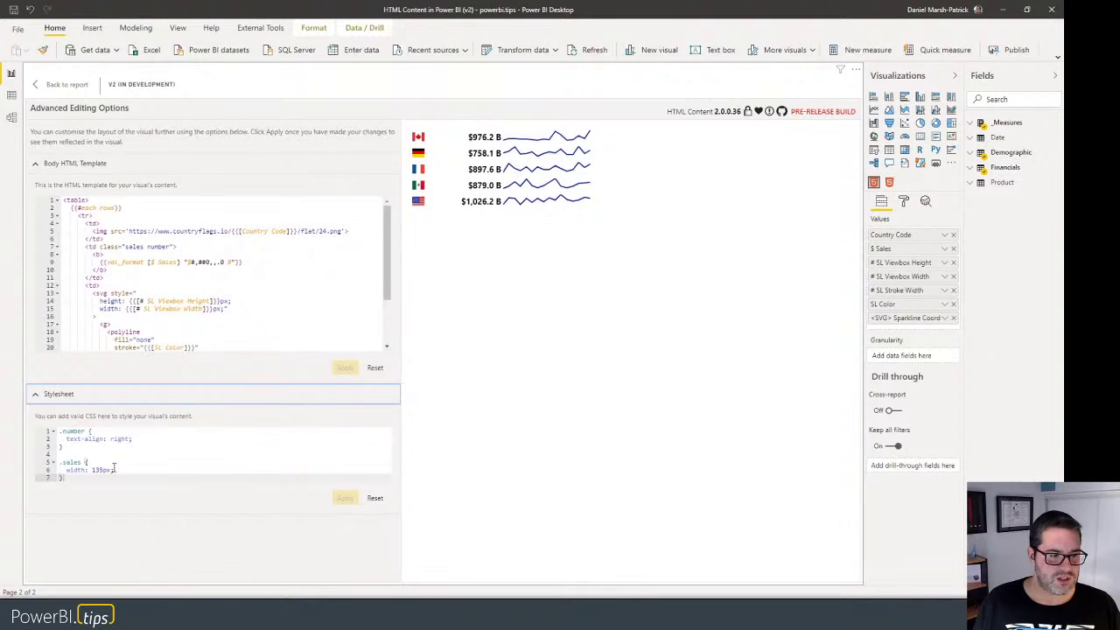
pyautogui.doubleClick(122, 438)
pyautogui.write('left')
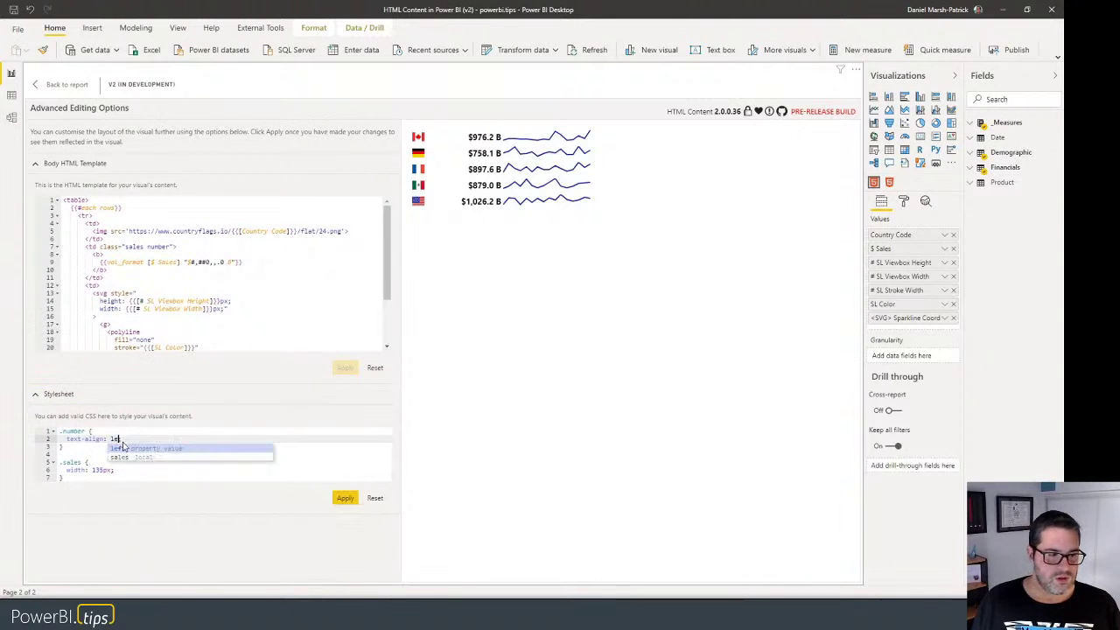
pyautogui.click(346, 498)
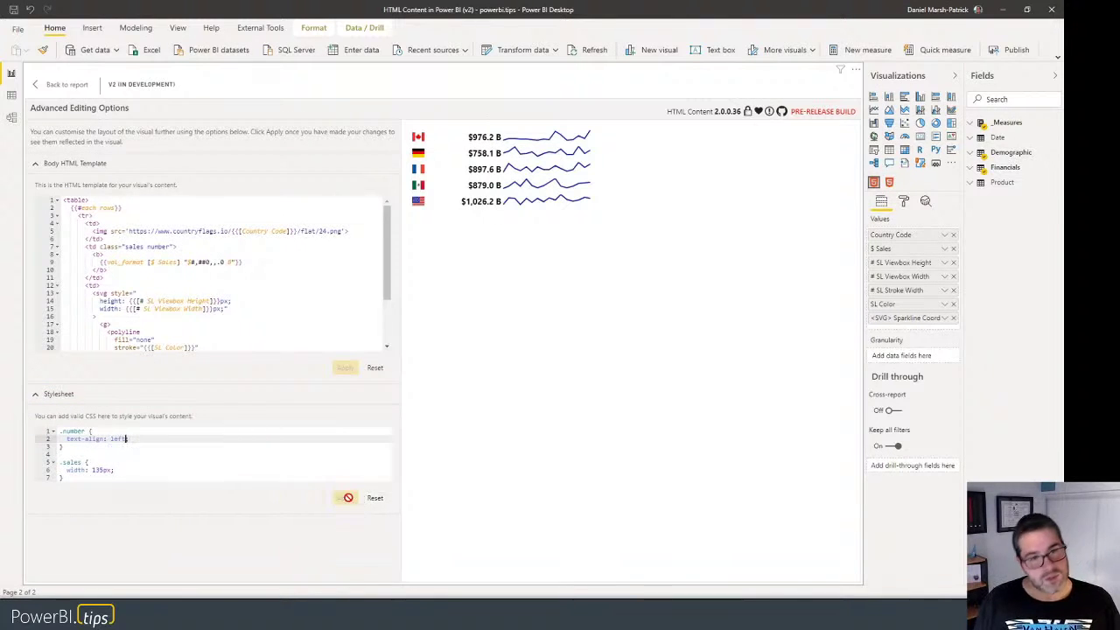
# Undo the text-align edit in the .number class of the stylesheet.
pyautogui.click(253, 452)
pyautogui.hotkey('ctrl', 'z')
pyautogui.click(171, 453)
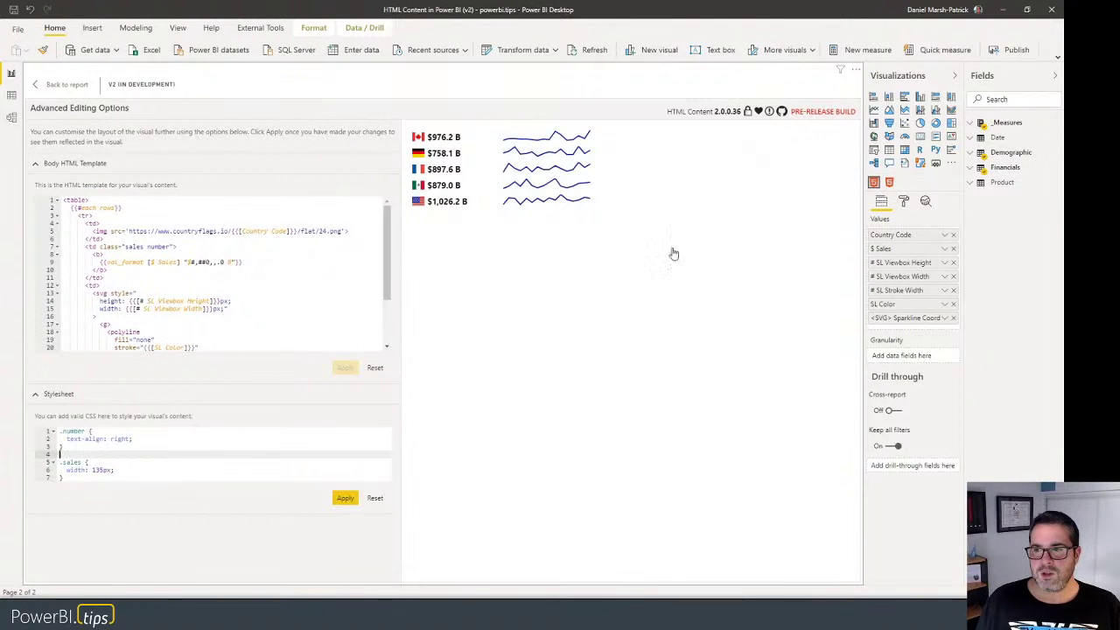
# Turn on Show Raw HTML in the visual's content formatting and examine the generated table markup, highlighting its first rows.
pyautogui.click(902, 201)
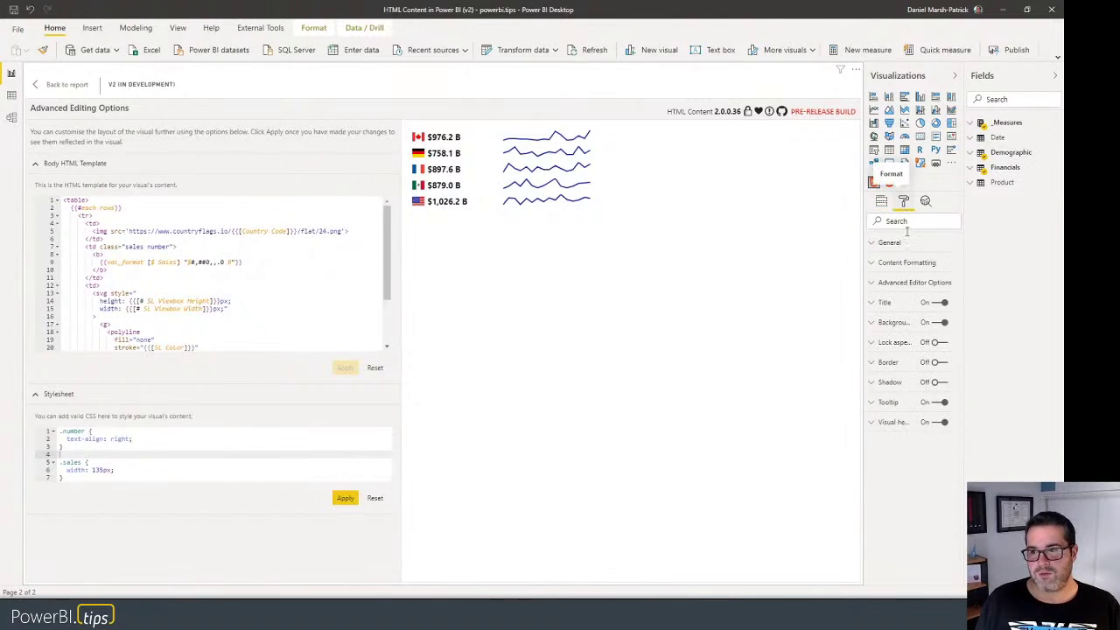
pyautogui.click(906, 264)
pyautogui.click(896, 299)
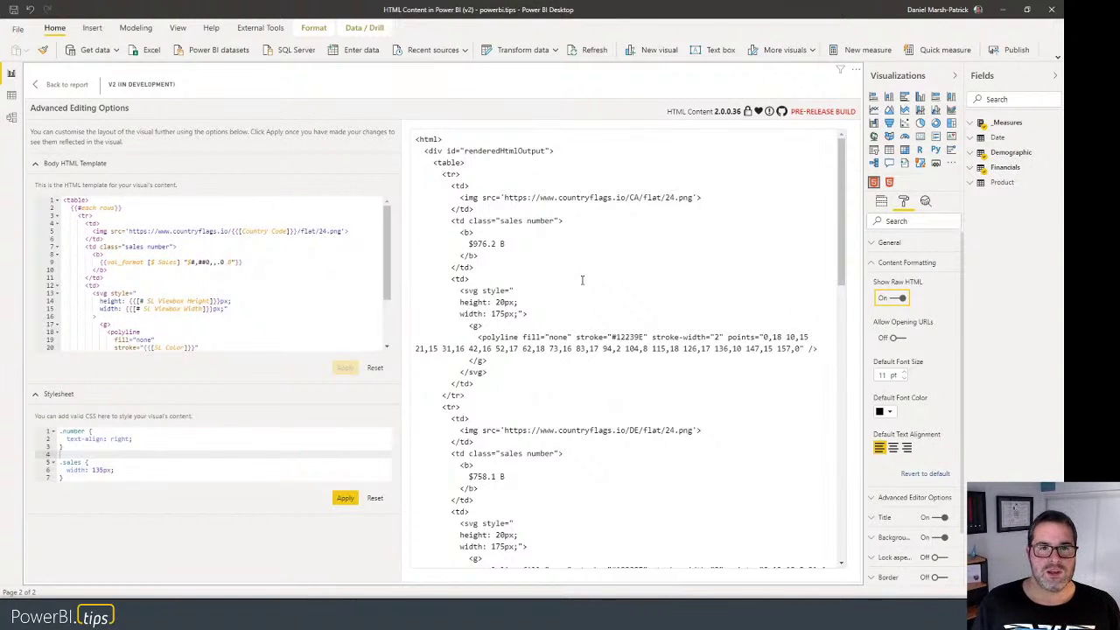
pyautogui.moveTo(415, 138); pyautogui.dragTo(596, 430)
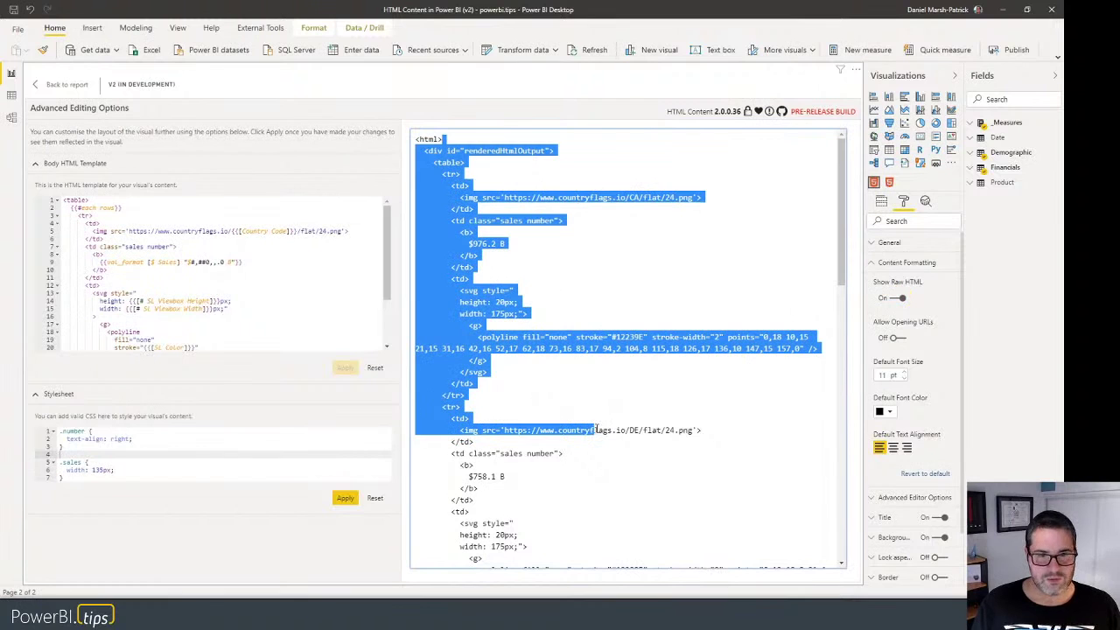
pyautogui.click(589, 324)
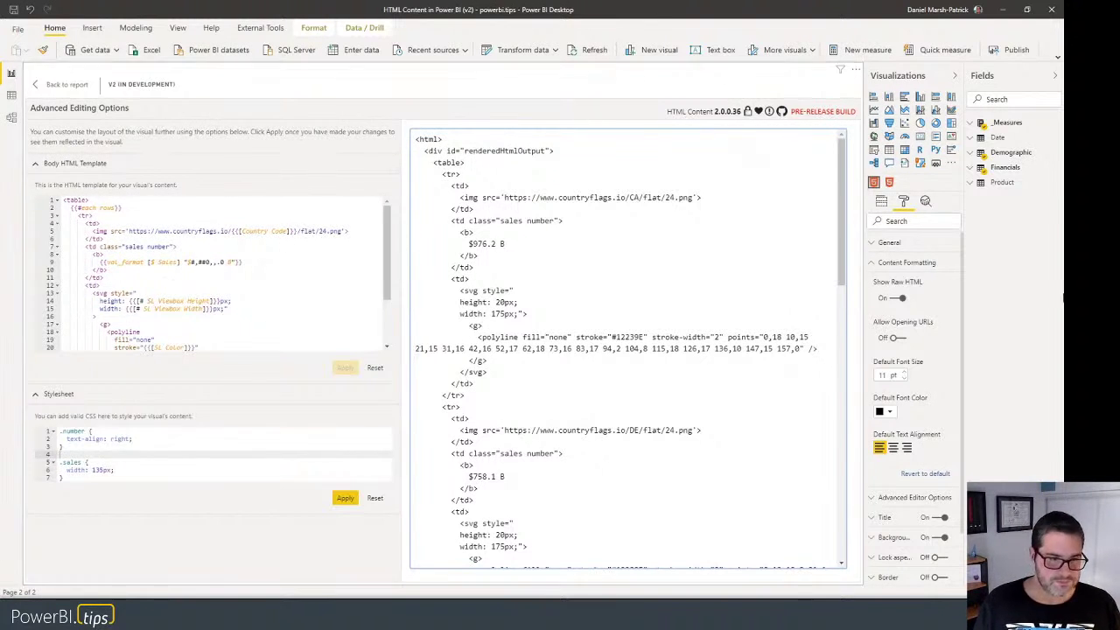
pyautogui.hotkey('alt', 'Tab')
pyautogui.hotkey('alt', 'Tab')
pyautogui.hotkey('alt', 'Tab')
pyautogui.hotkey('alt', 'Tab')
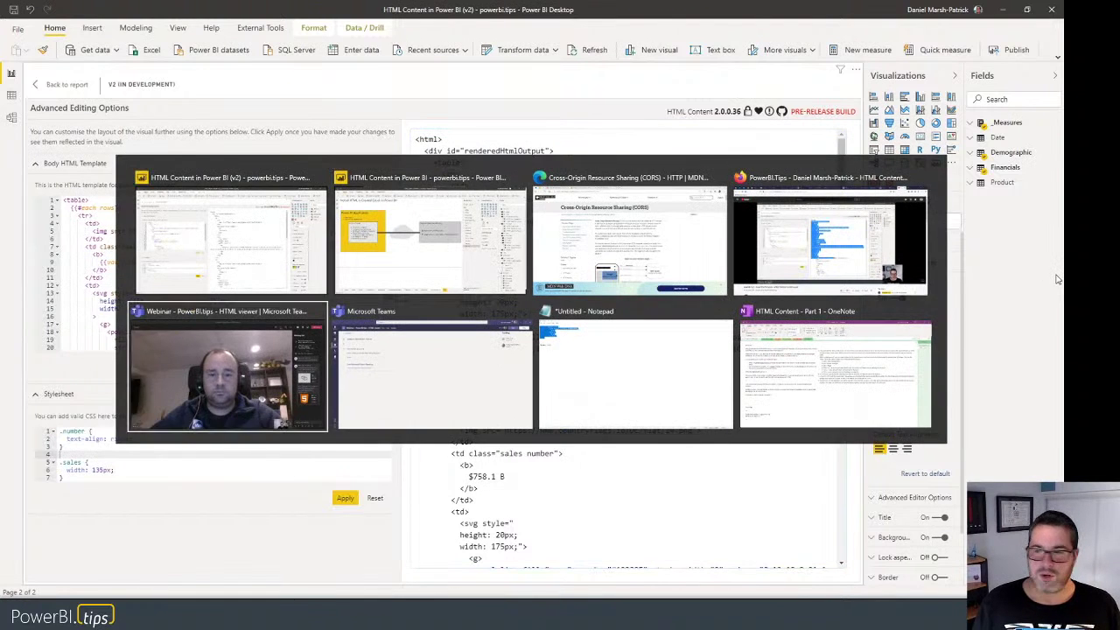
pyautogui.hotkey('alt', 'Tab')
pyautogui.hotkey('alt', 'Tab')
pyautogui.press('Escape')
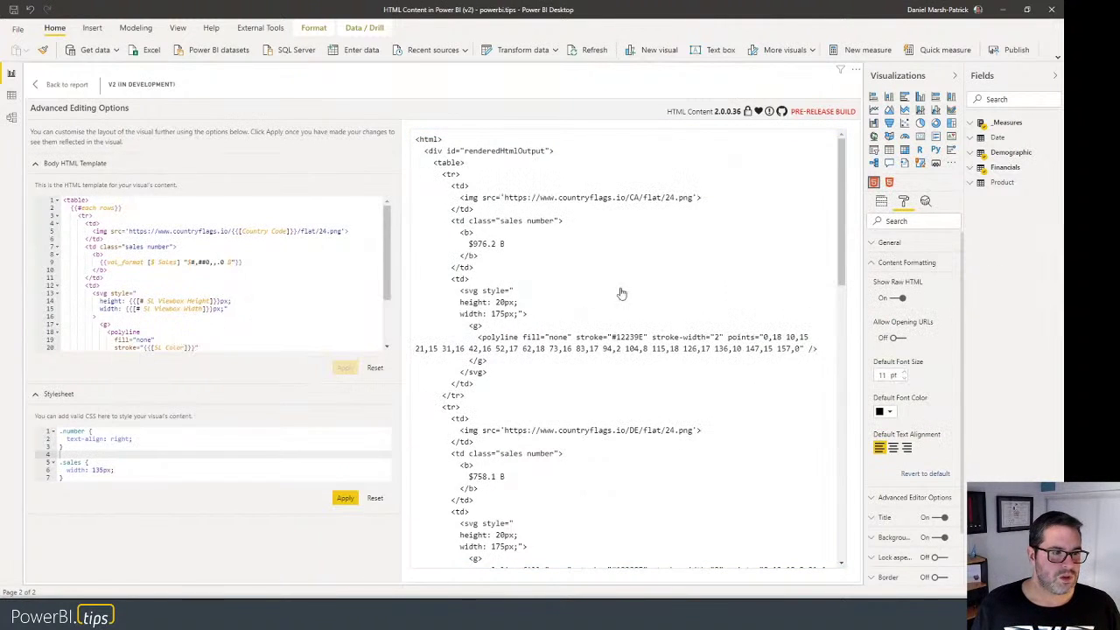
pyautogui.click(174, 254)
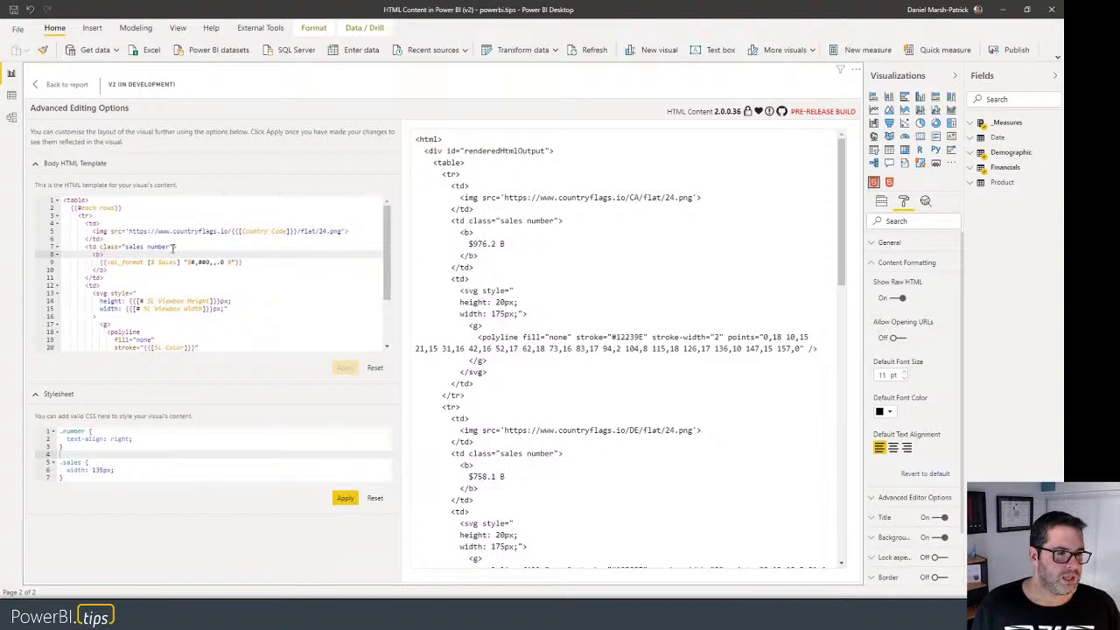
pyautogui.click(246, 242)
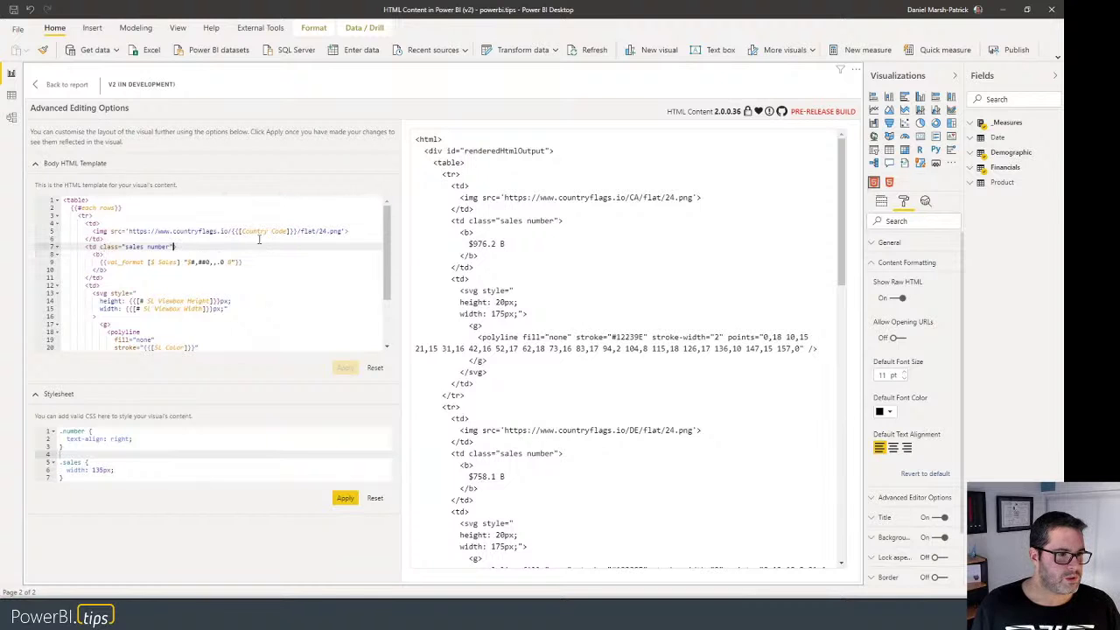
pyautogui.hotkey('ctrl', 'v')
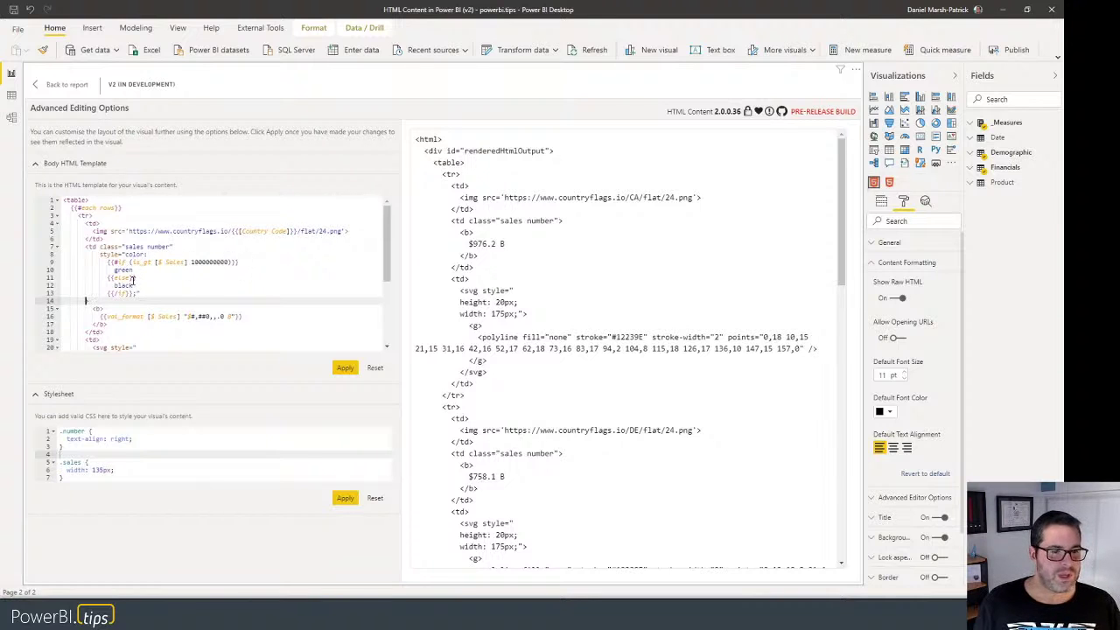
pyautogui.click(339, 371)
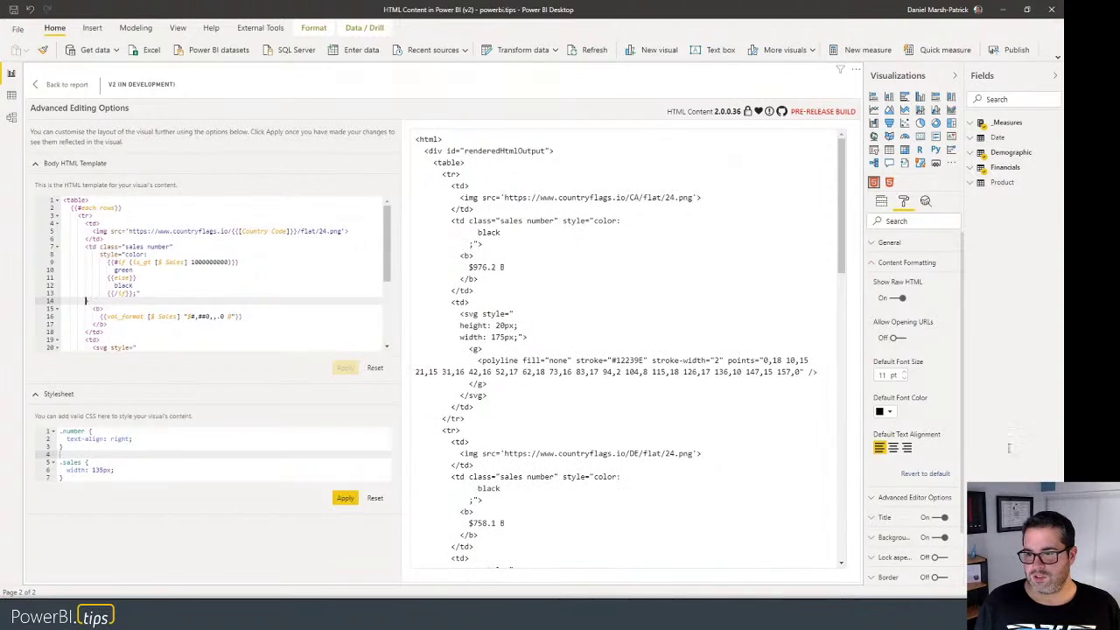
pyautogui.click(898, 299)
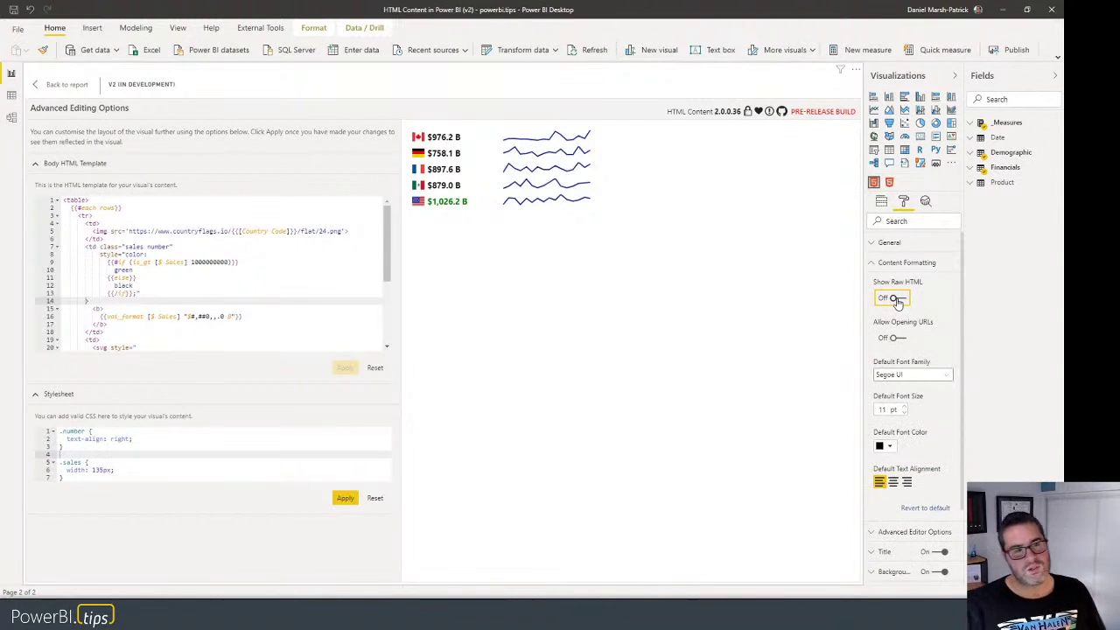
# Apply the stylesheet with the right-aligned .number class and return to the report page.
pyautogui.click(343, 498)
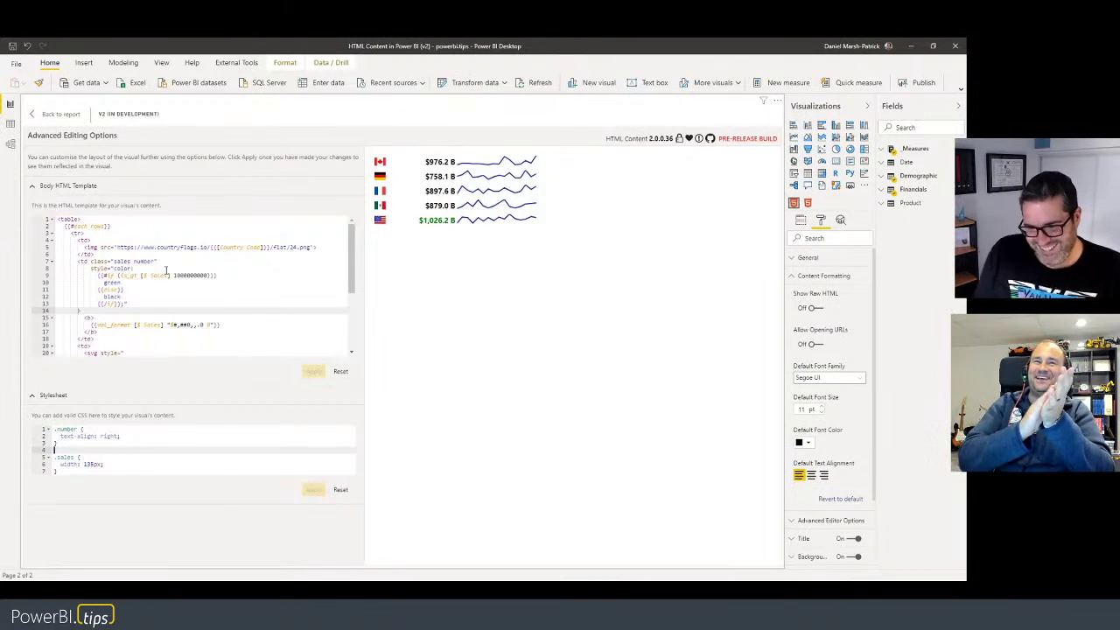
pyautogui.click(59, 116)
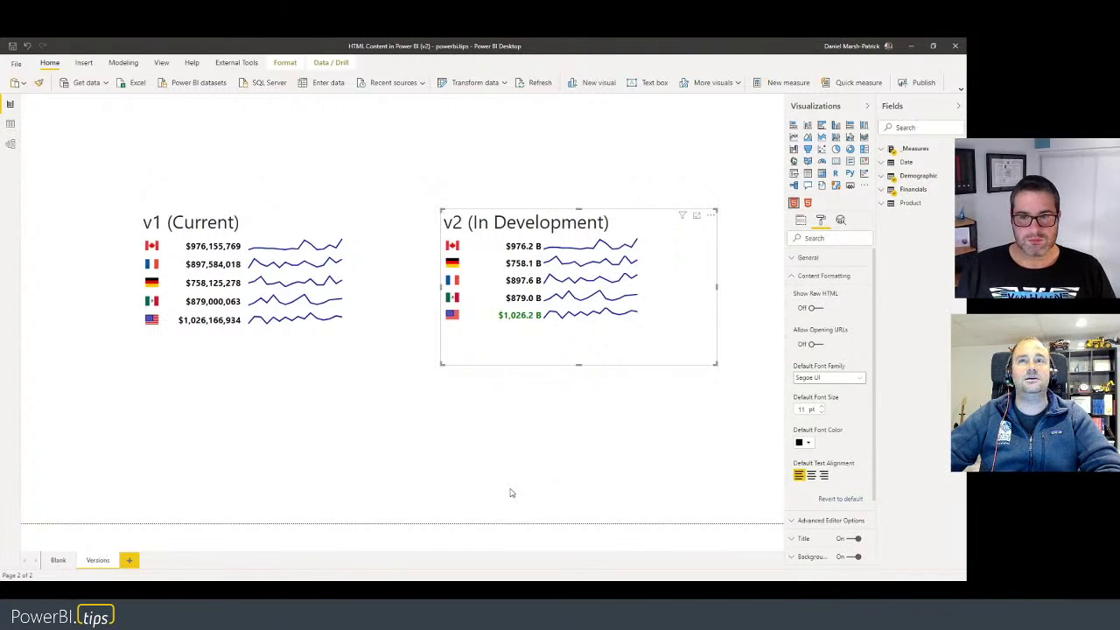
pyautogui.hotkey('alt', 'Tab')
pyautogui.hotkey('alt', 'Tab')
pyautogui.hotkey('alt', 'Tab')
pyautogui.hotkey('alt', 'Tab')
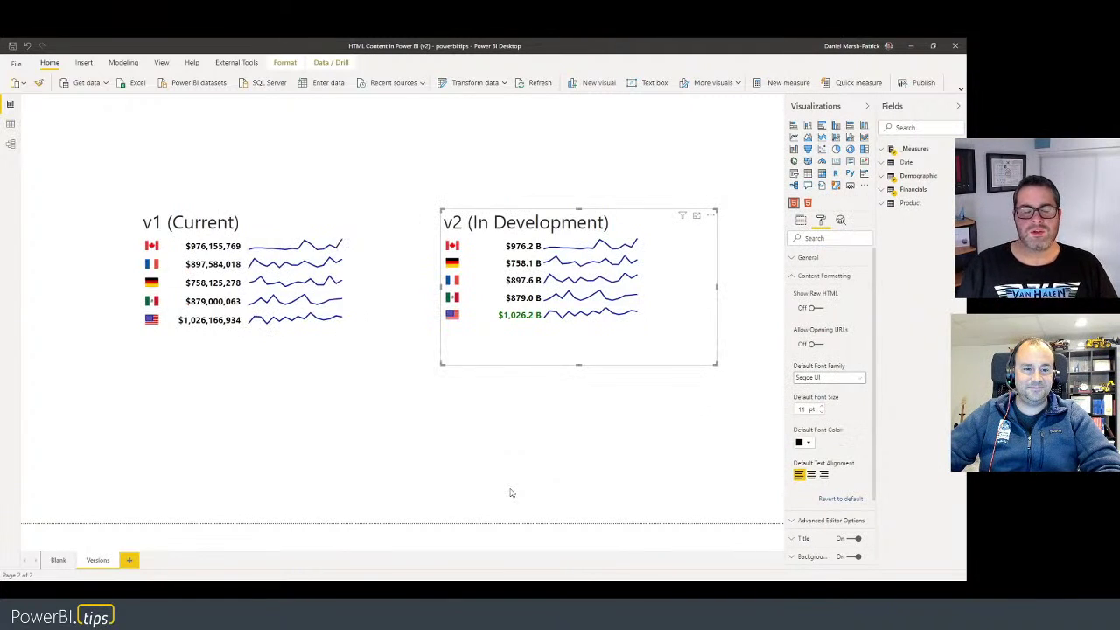